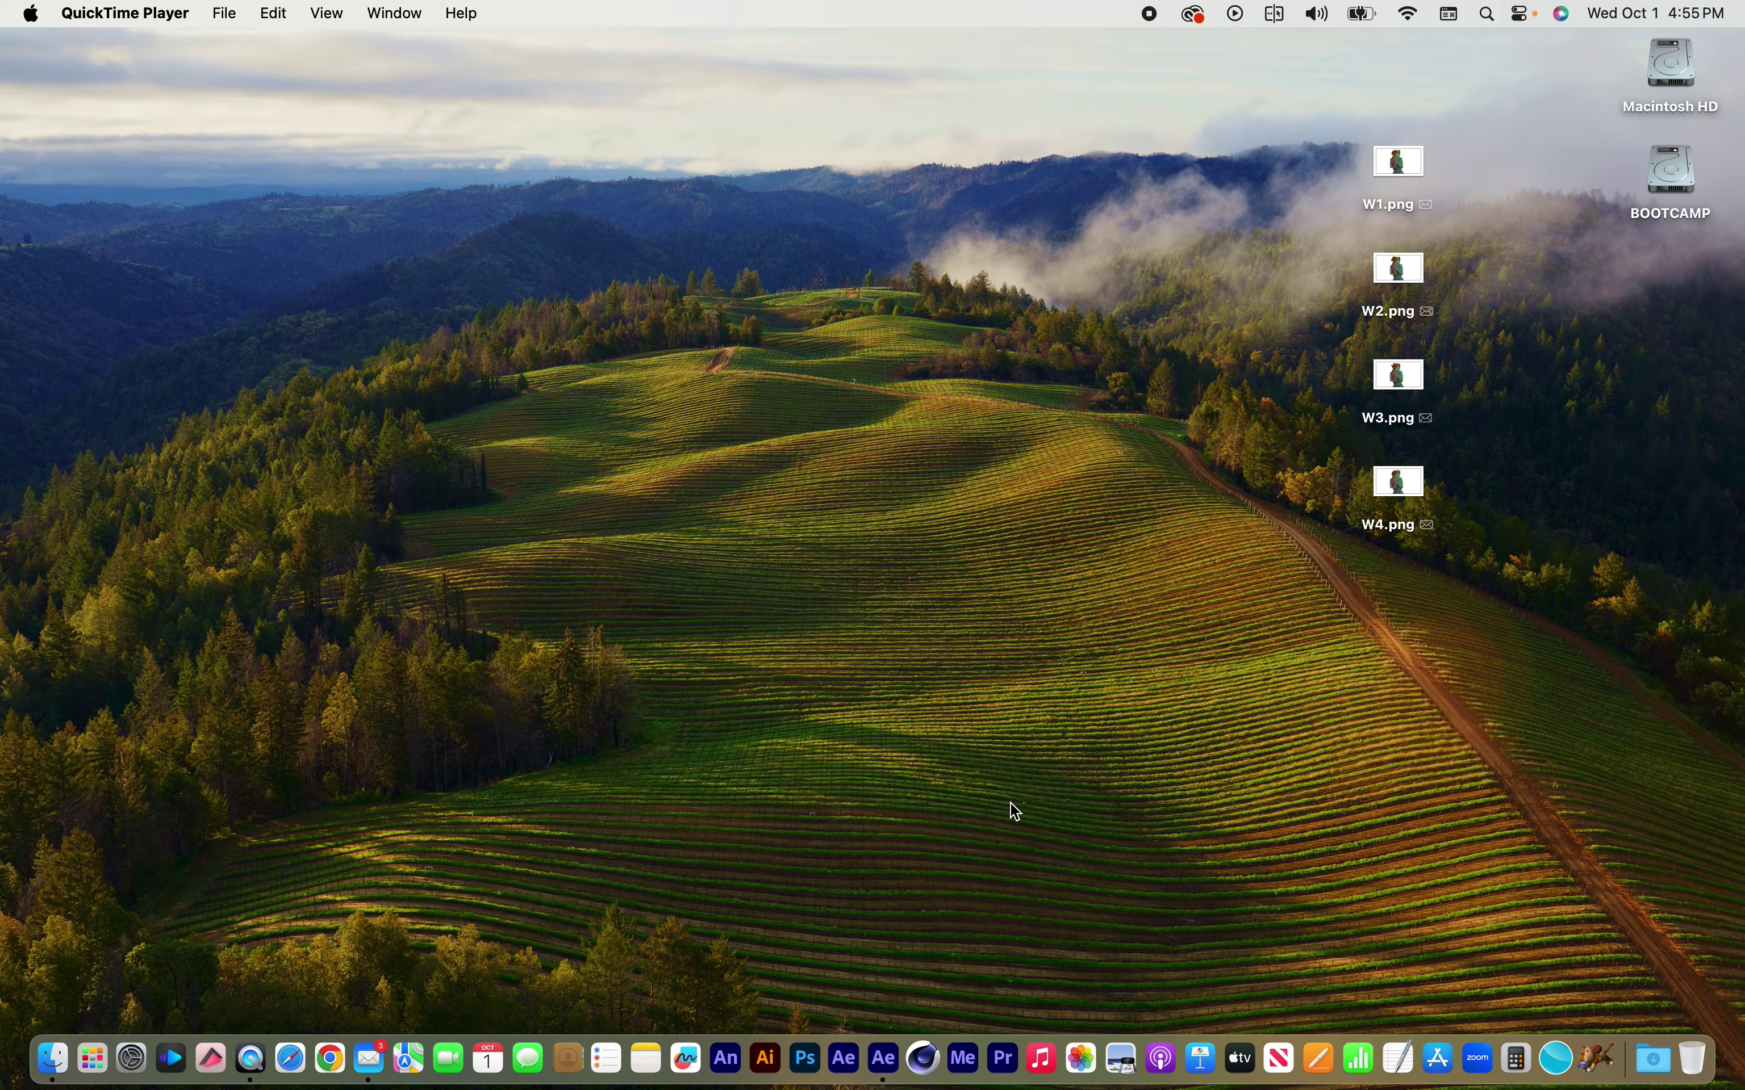
Preview the numbered W PNG drawings on the desktop and close the preview
click(1405, 167)
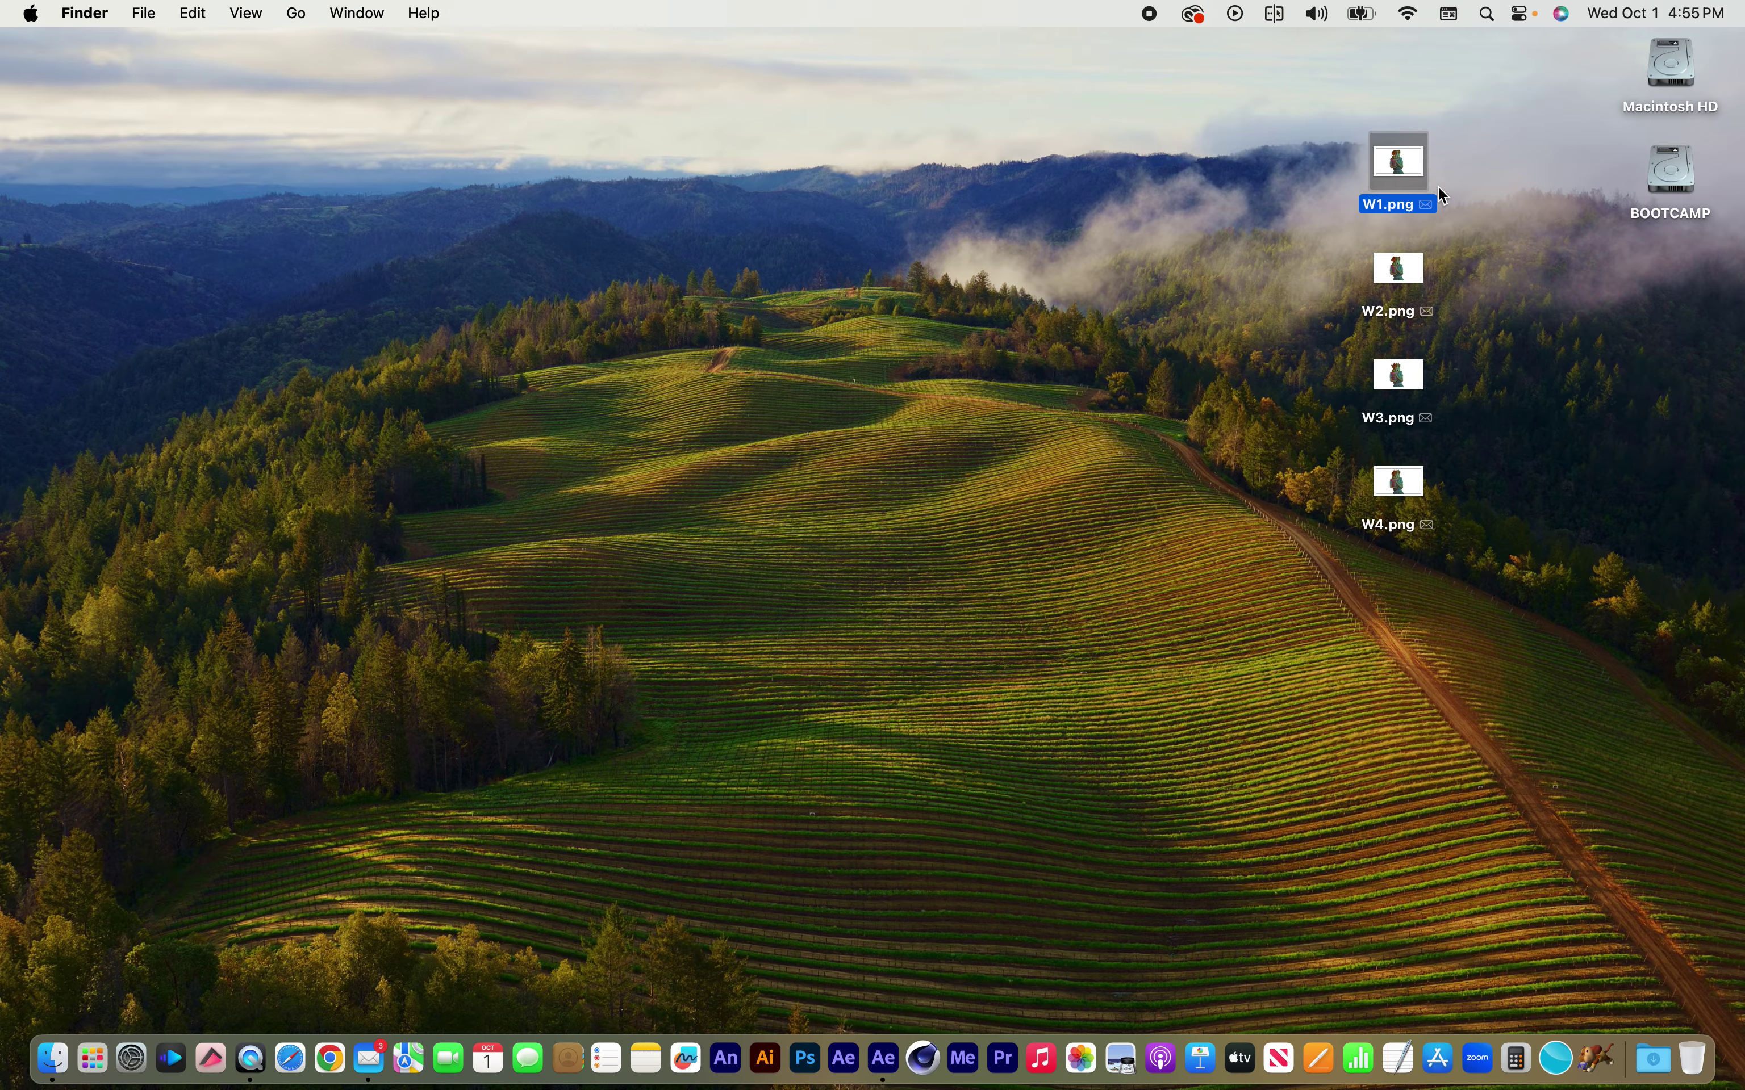
key(space)
key(Down)
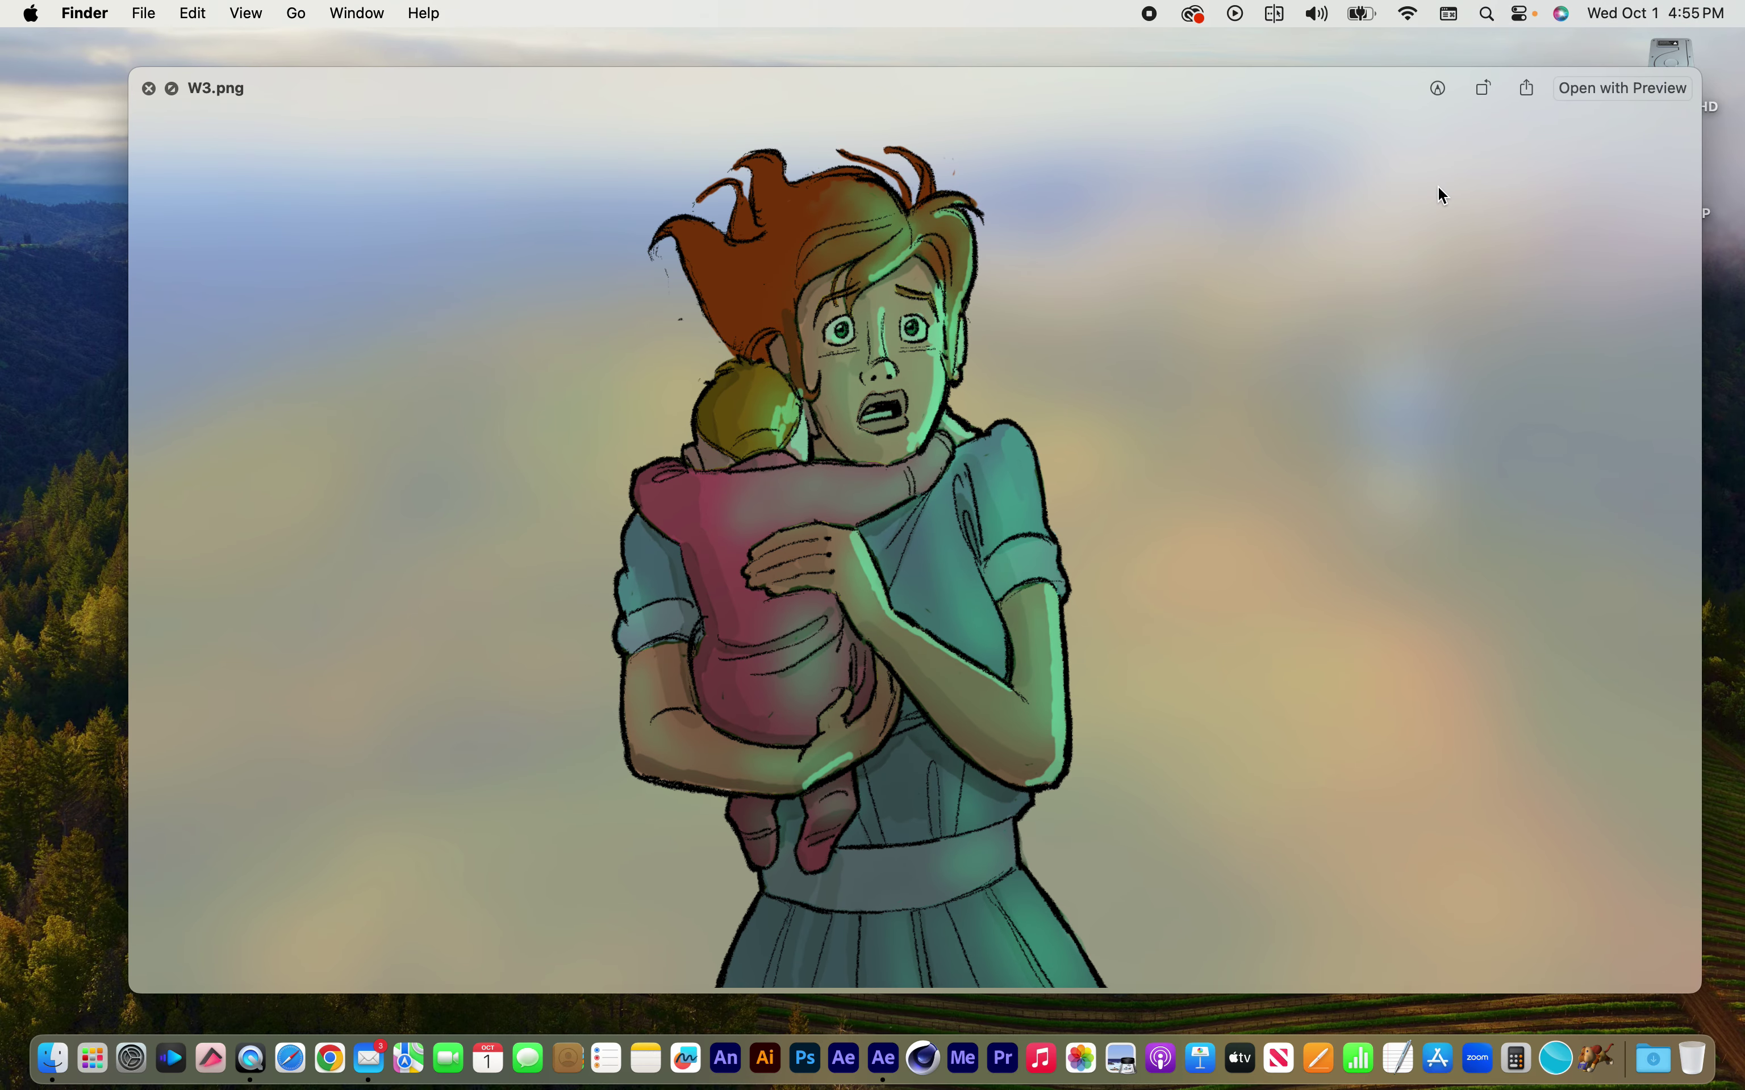
key(Up)
key(space)
click(1543, 523)
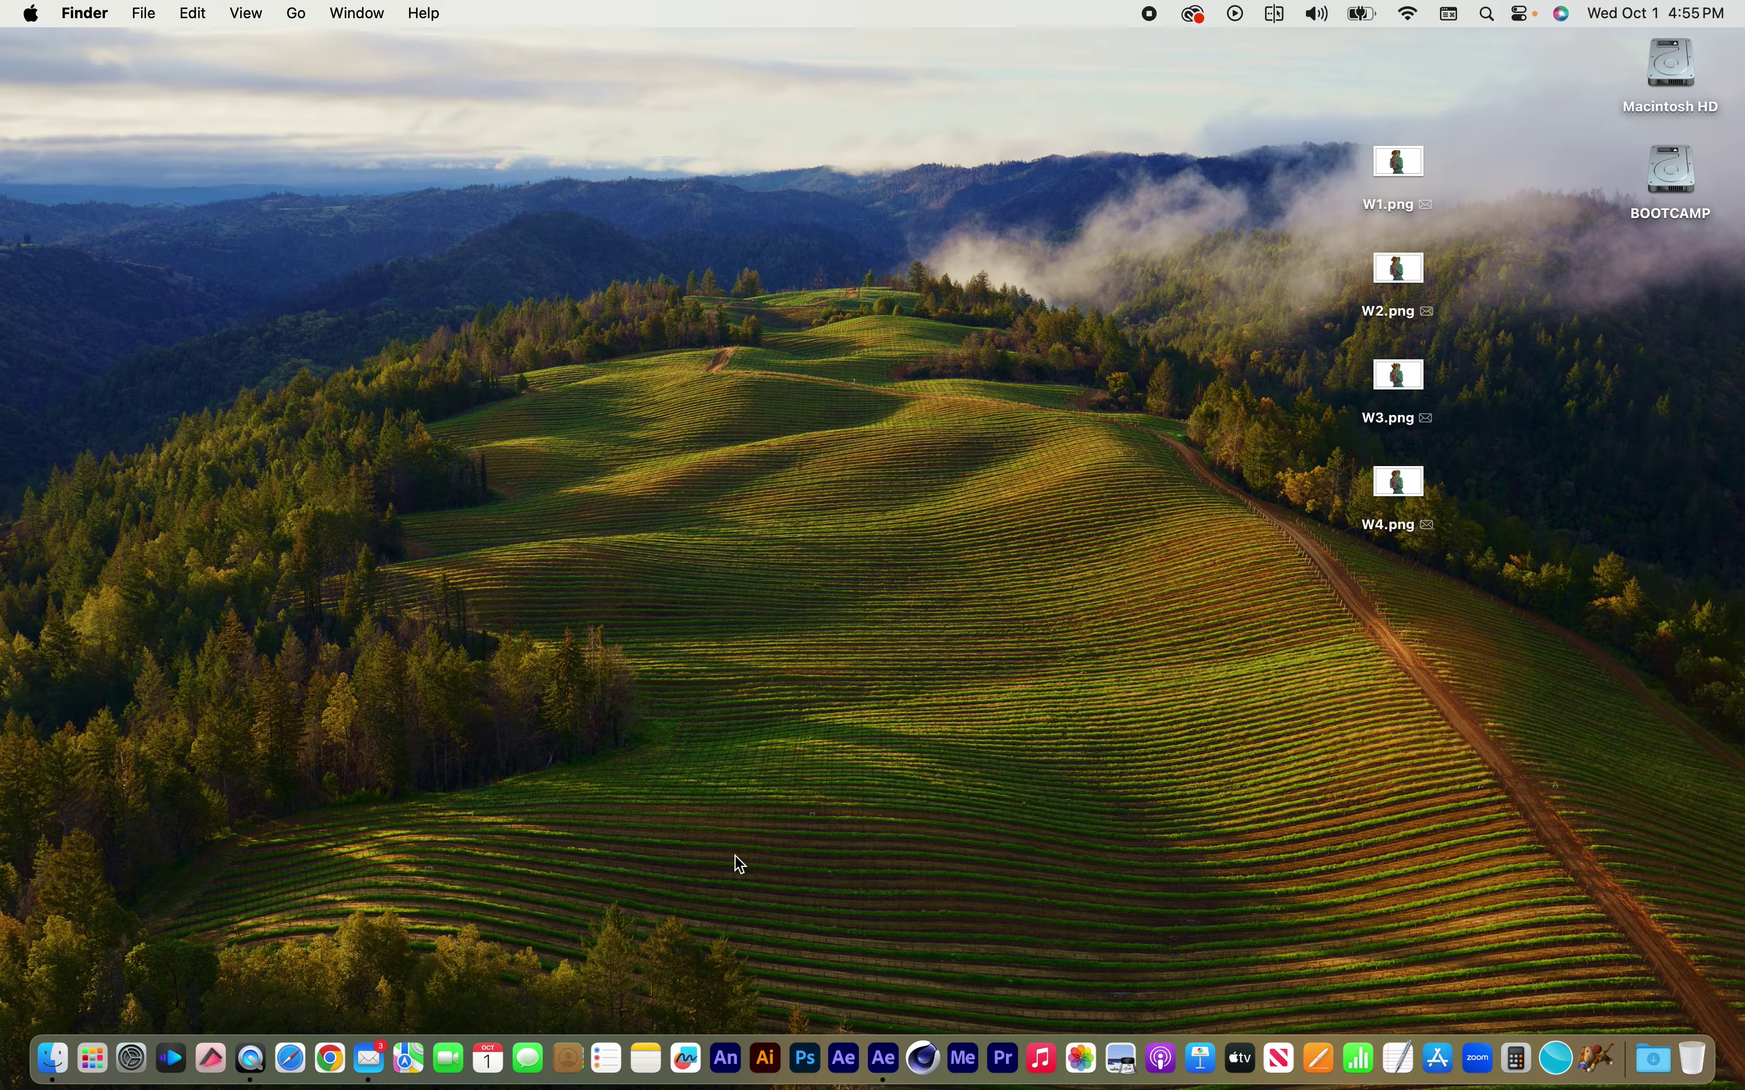
Switch to After Effects and import W1.png, W2.png, W3.png and W4.png from the Desktop as footage
click(893, 1054)
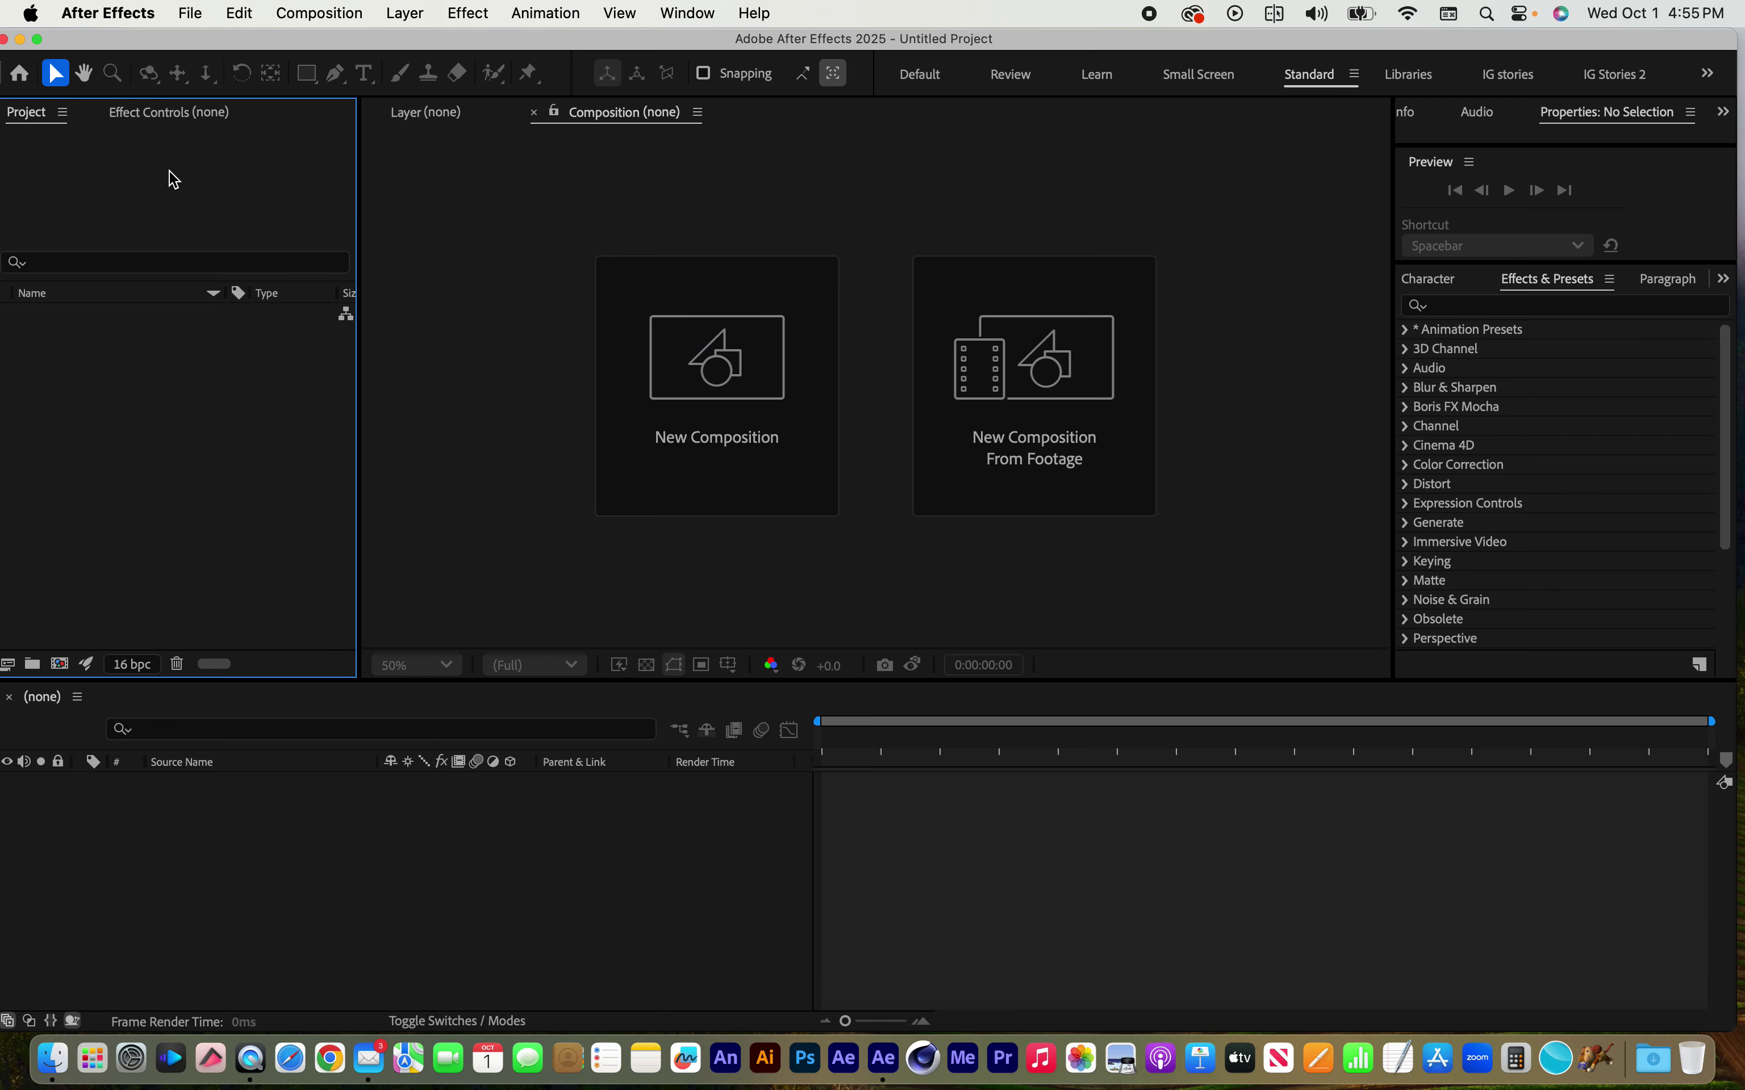
double_click(126, 350)
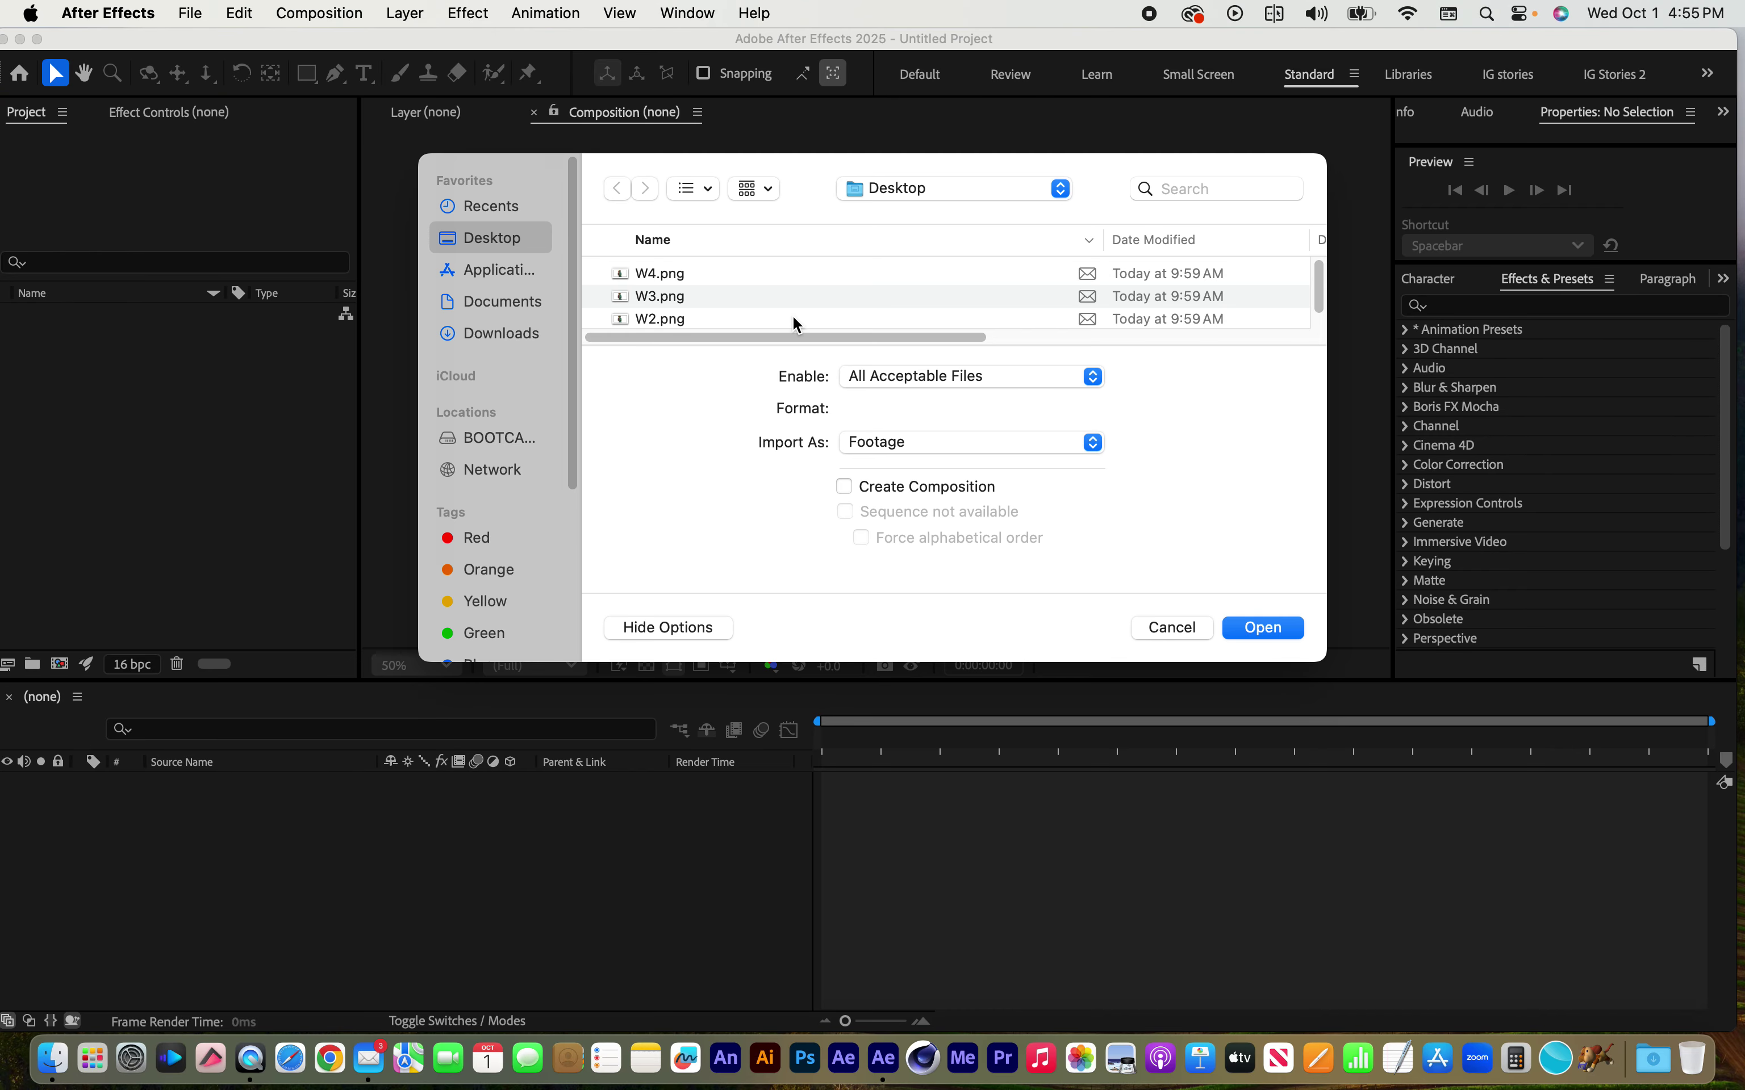
mouse_move(945, 352)
mouse_down()
mouse_move(943, 428)
mouse_move(948, 364)
mouse_up()
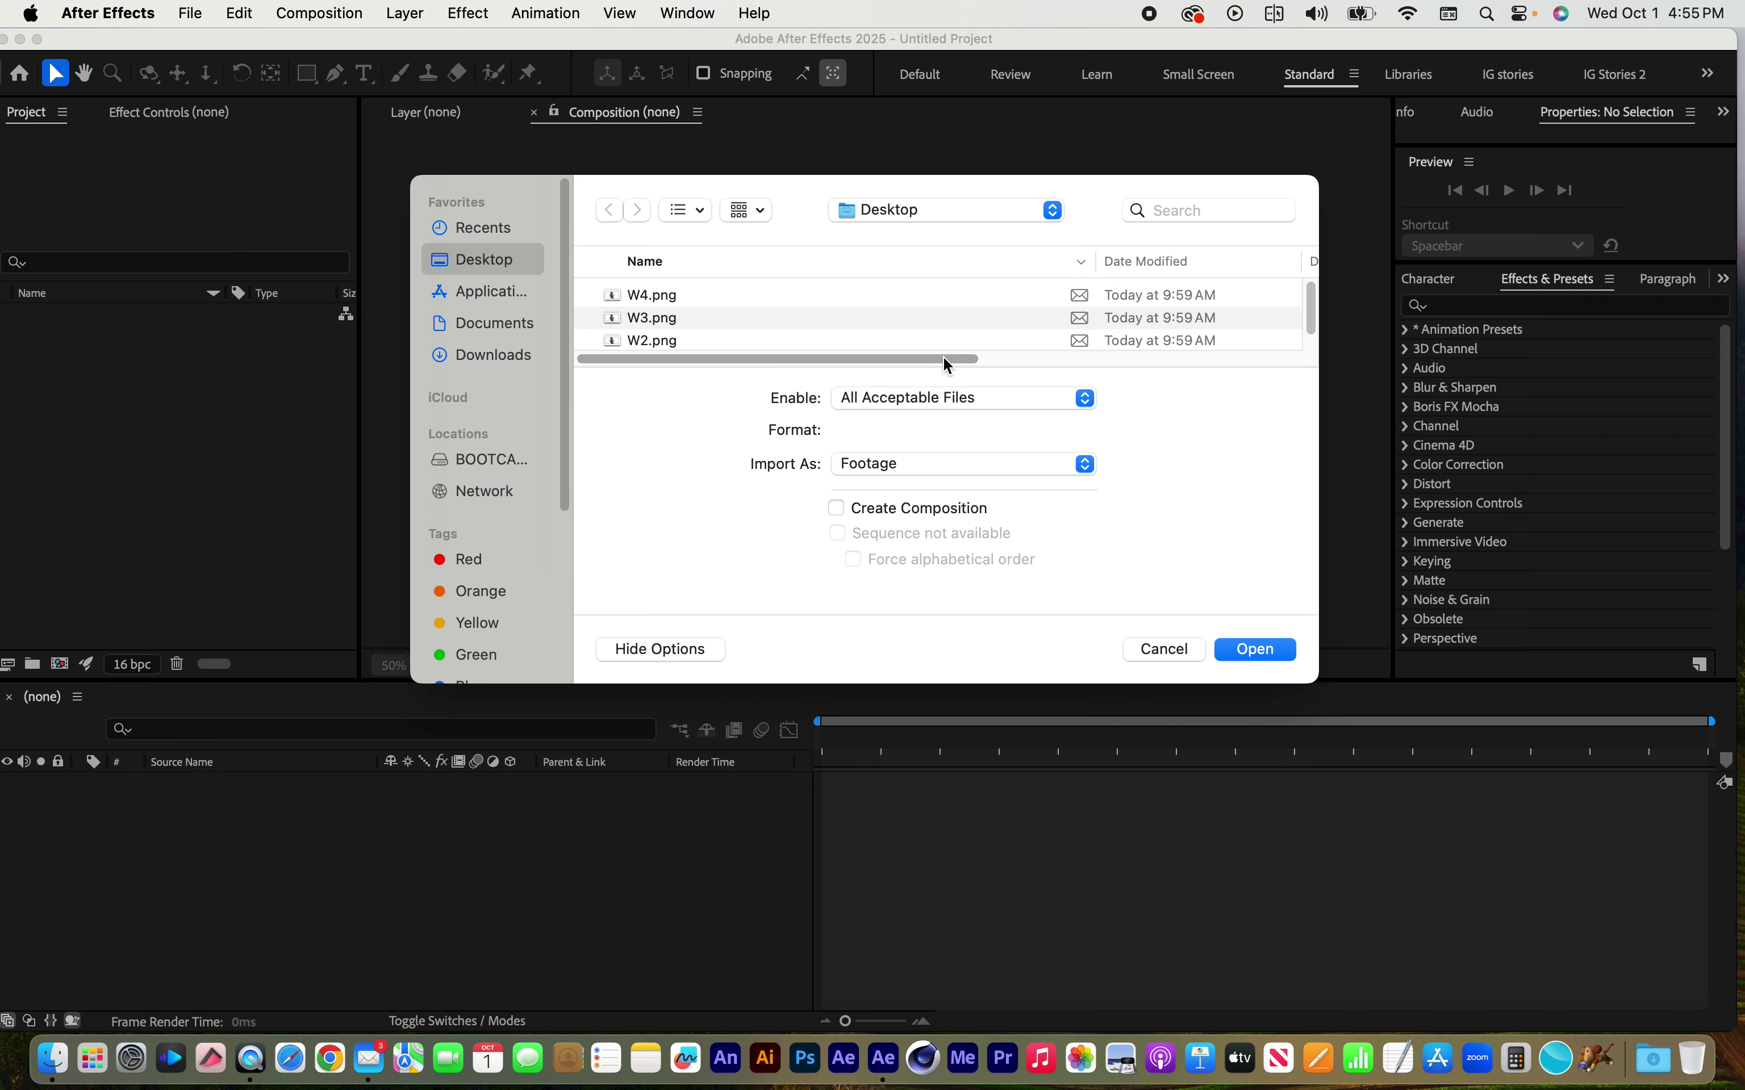
click(656, 295)
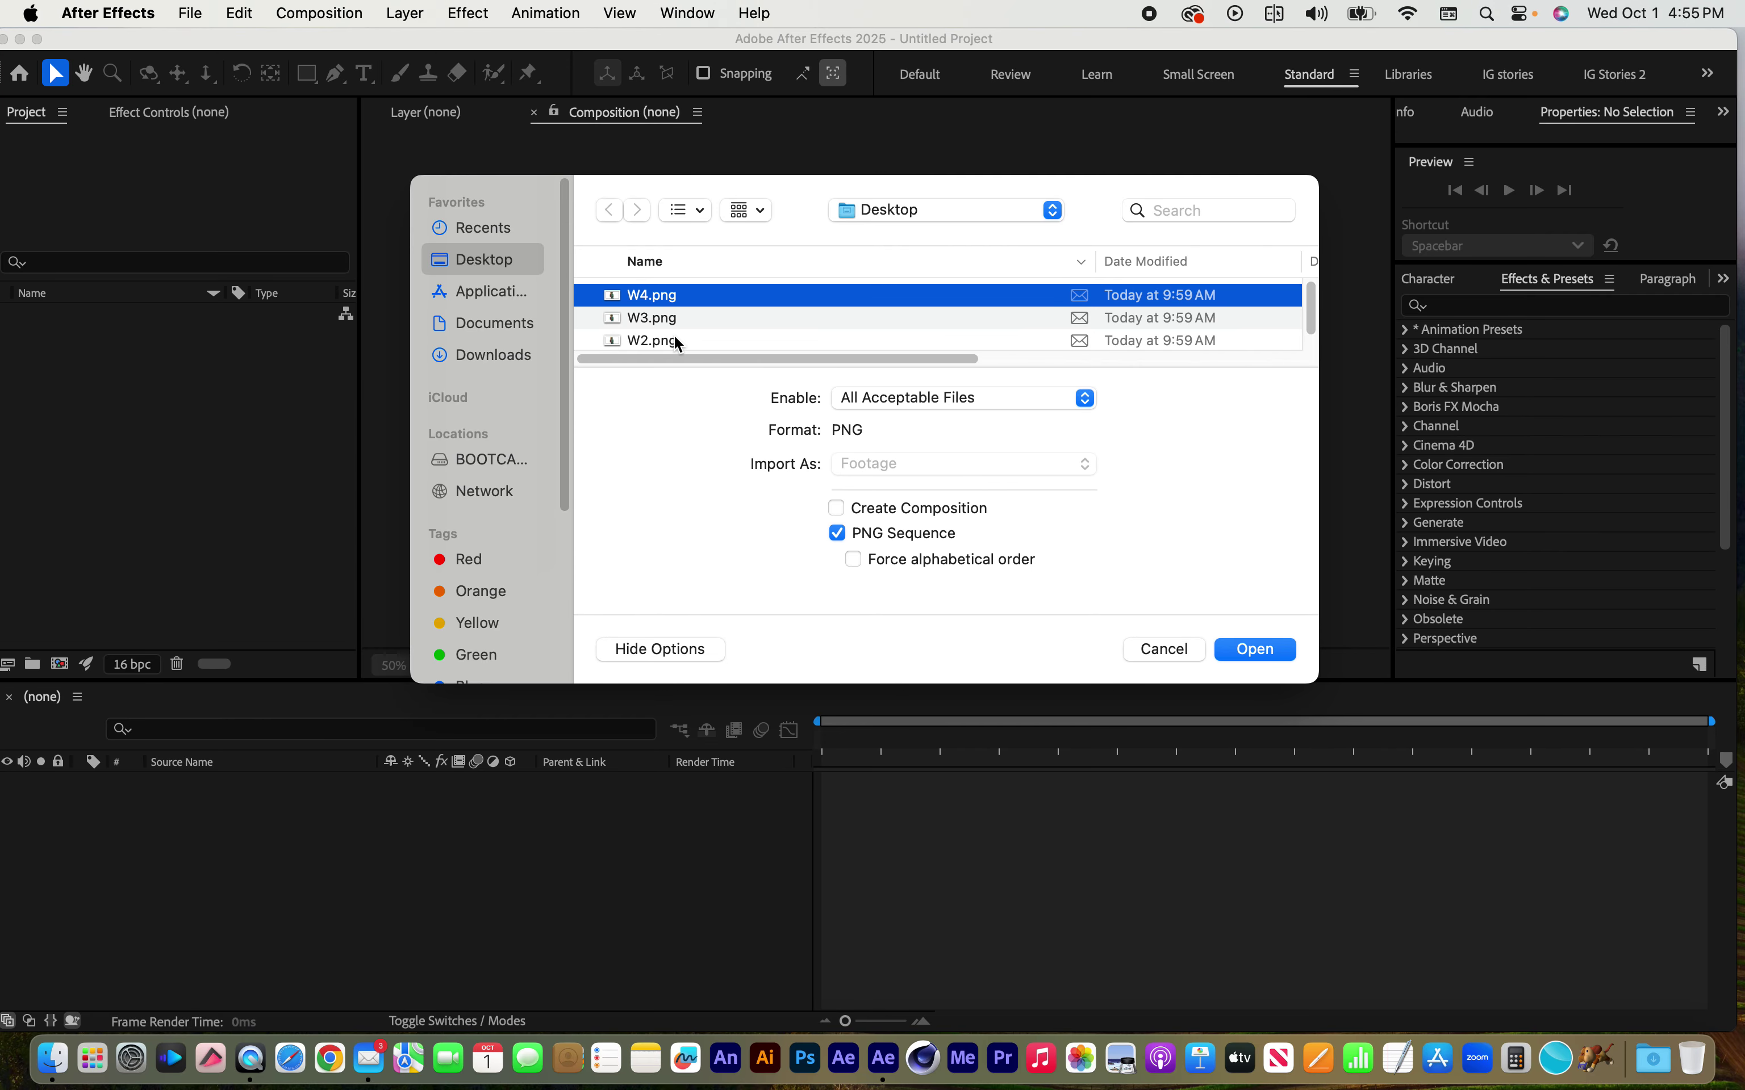
scroll(677, 324, down, 2)
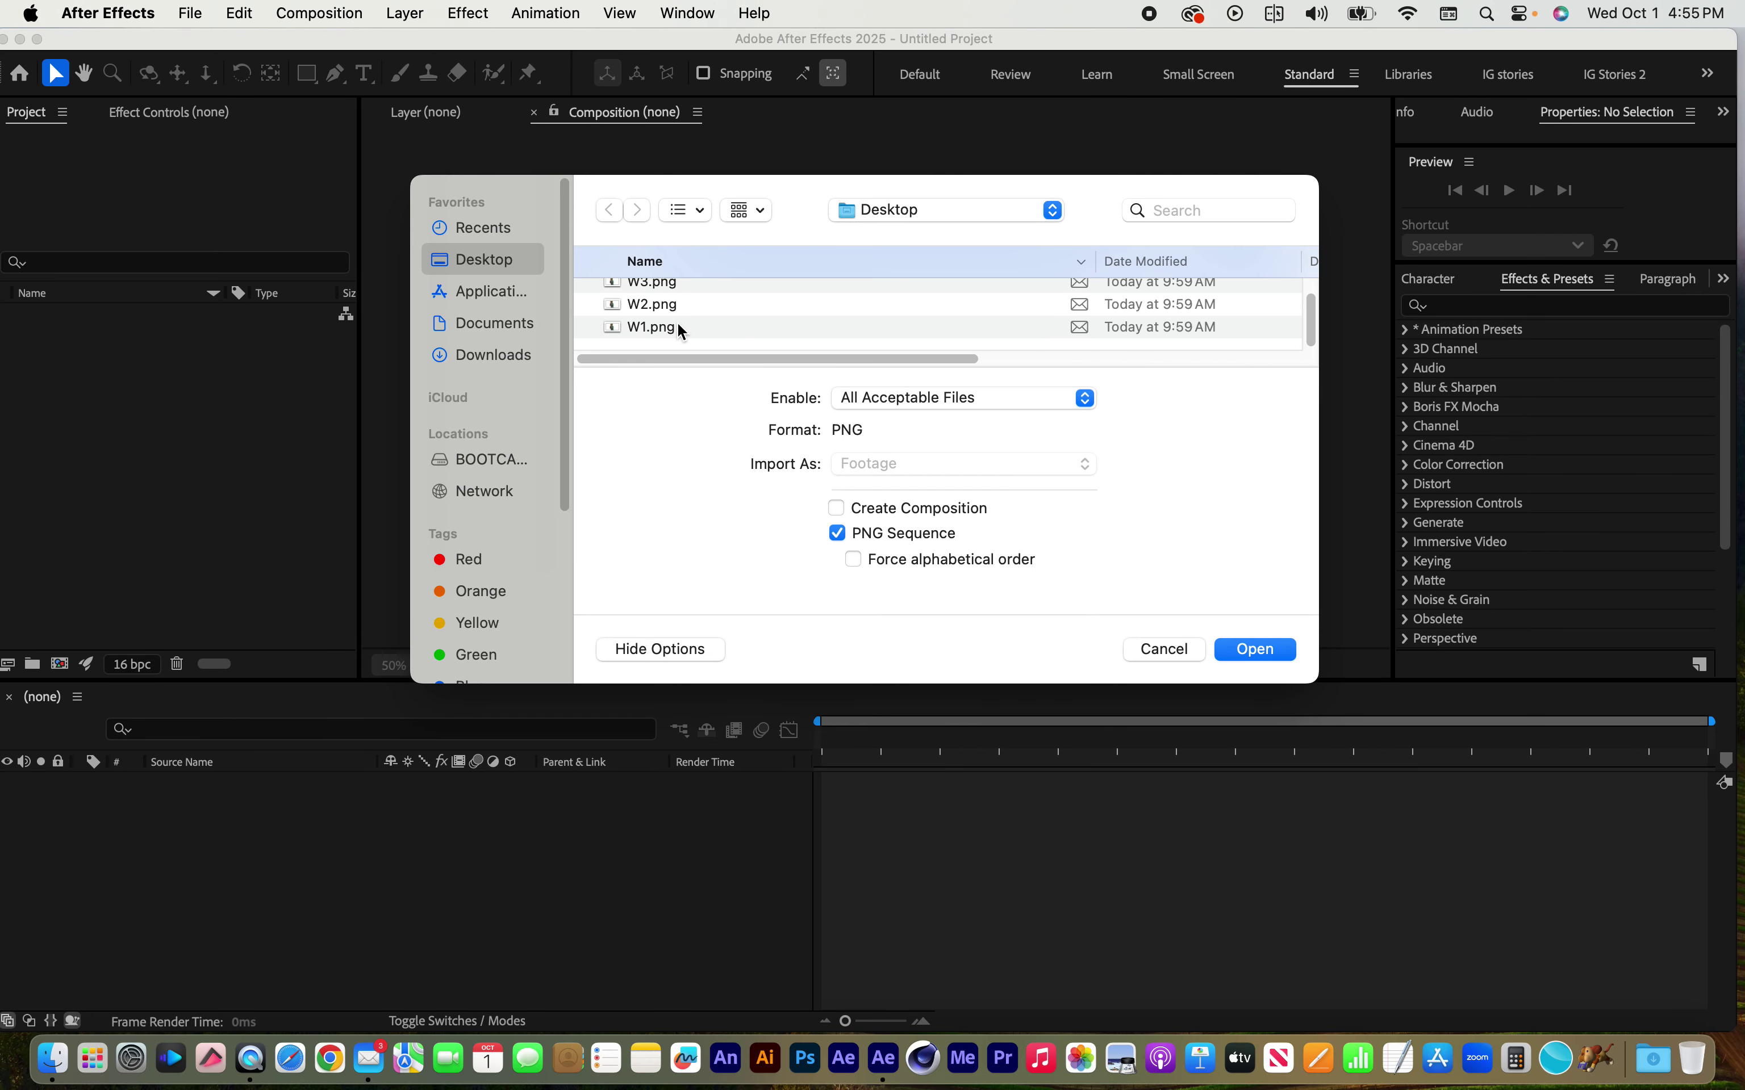
shift+click(677, 326)
click(1252, 650)
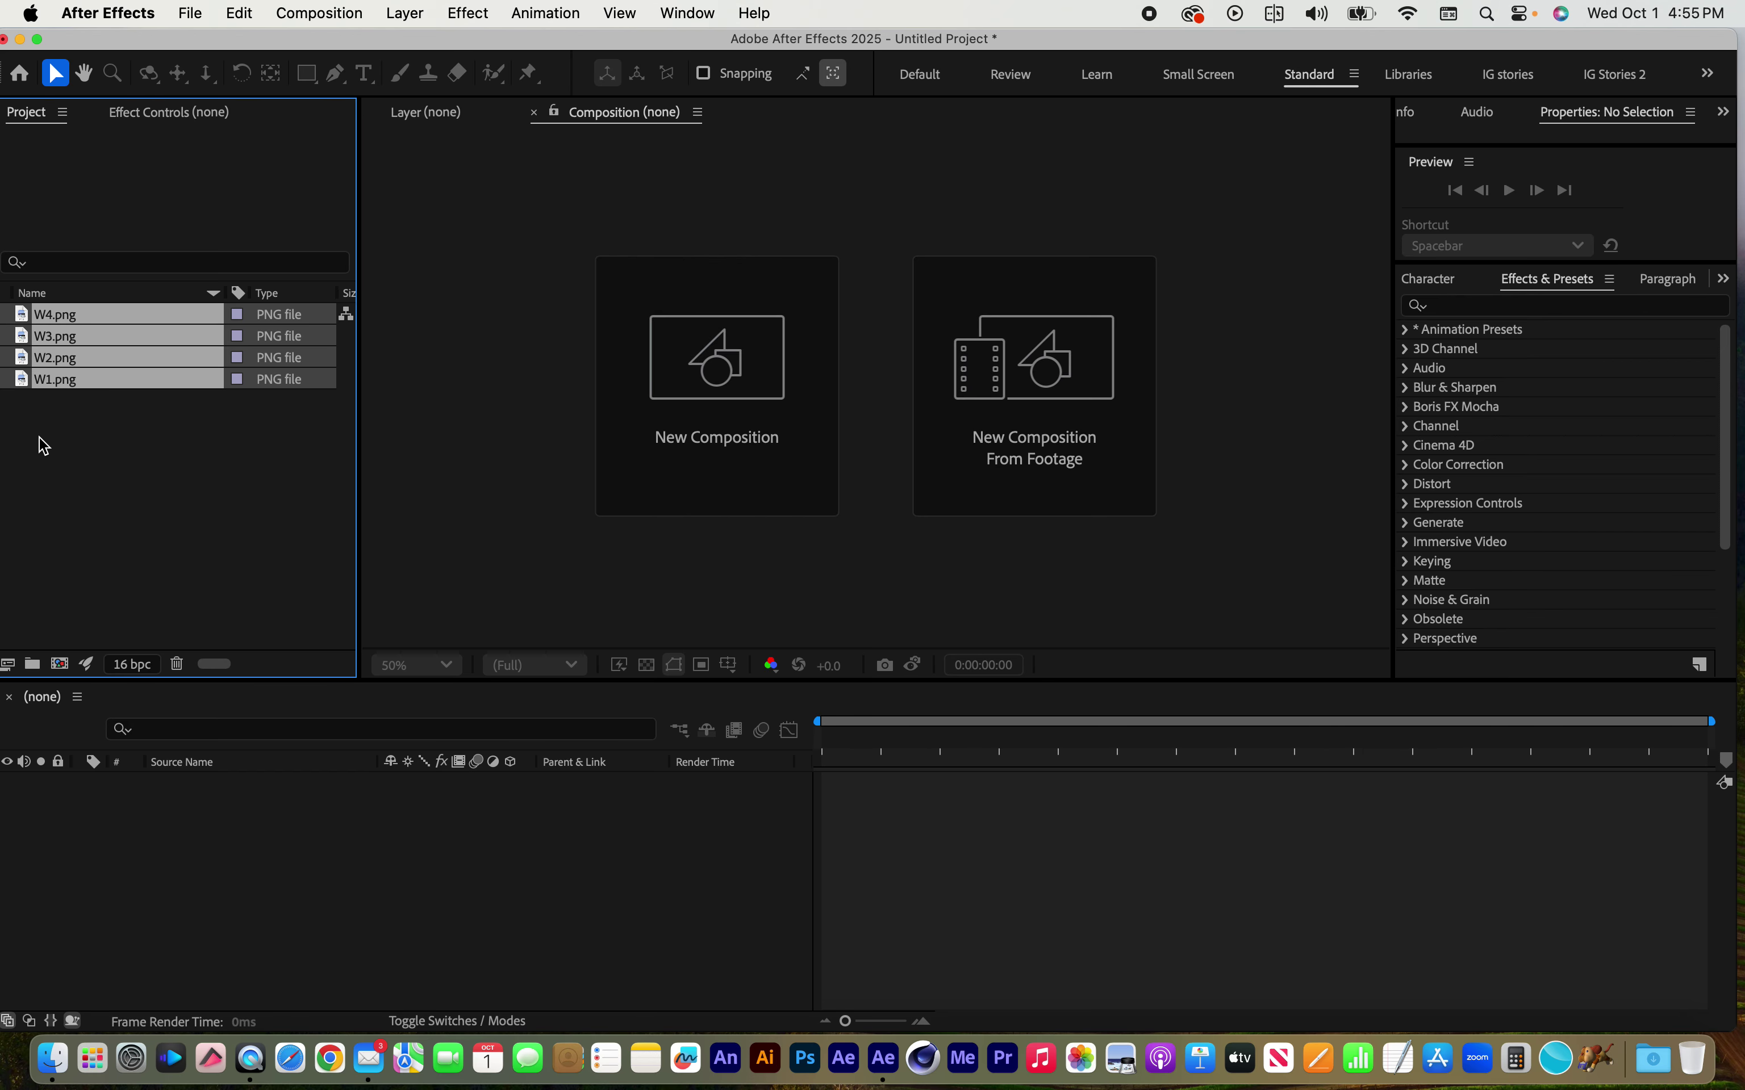
Create composition Comp 1 at 1920x1080, 24 fps, with a 10-second duration and black background
click(404, 11)
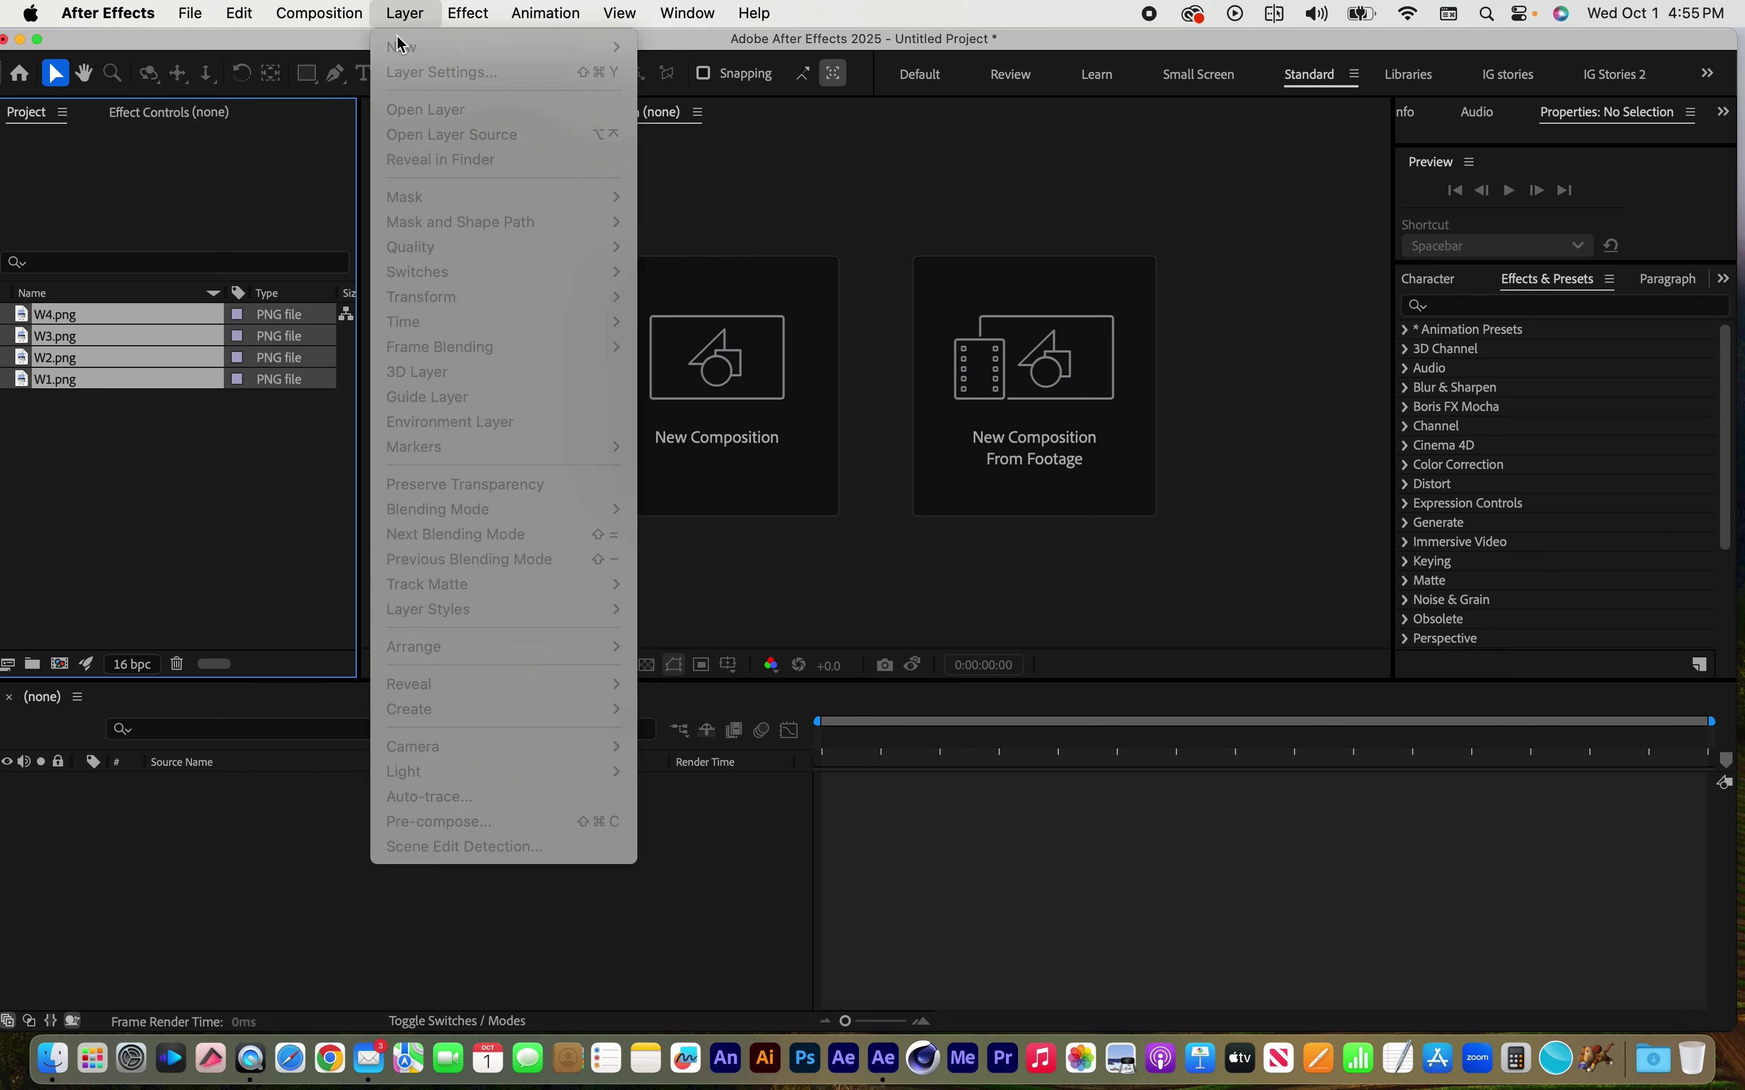
click(411, 10)
click(332, 13)
click(328, 42)
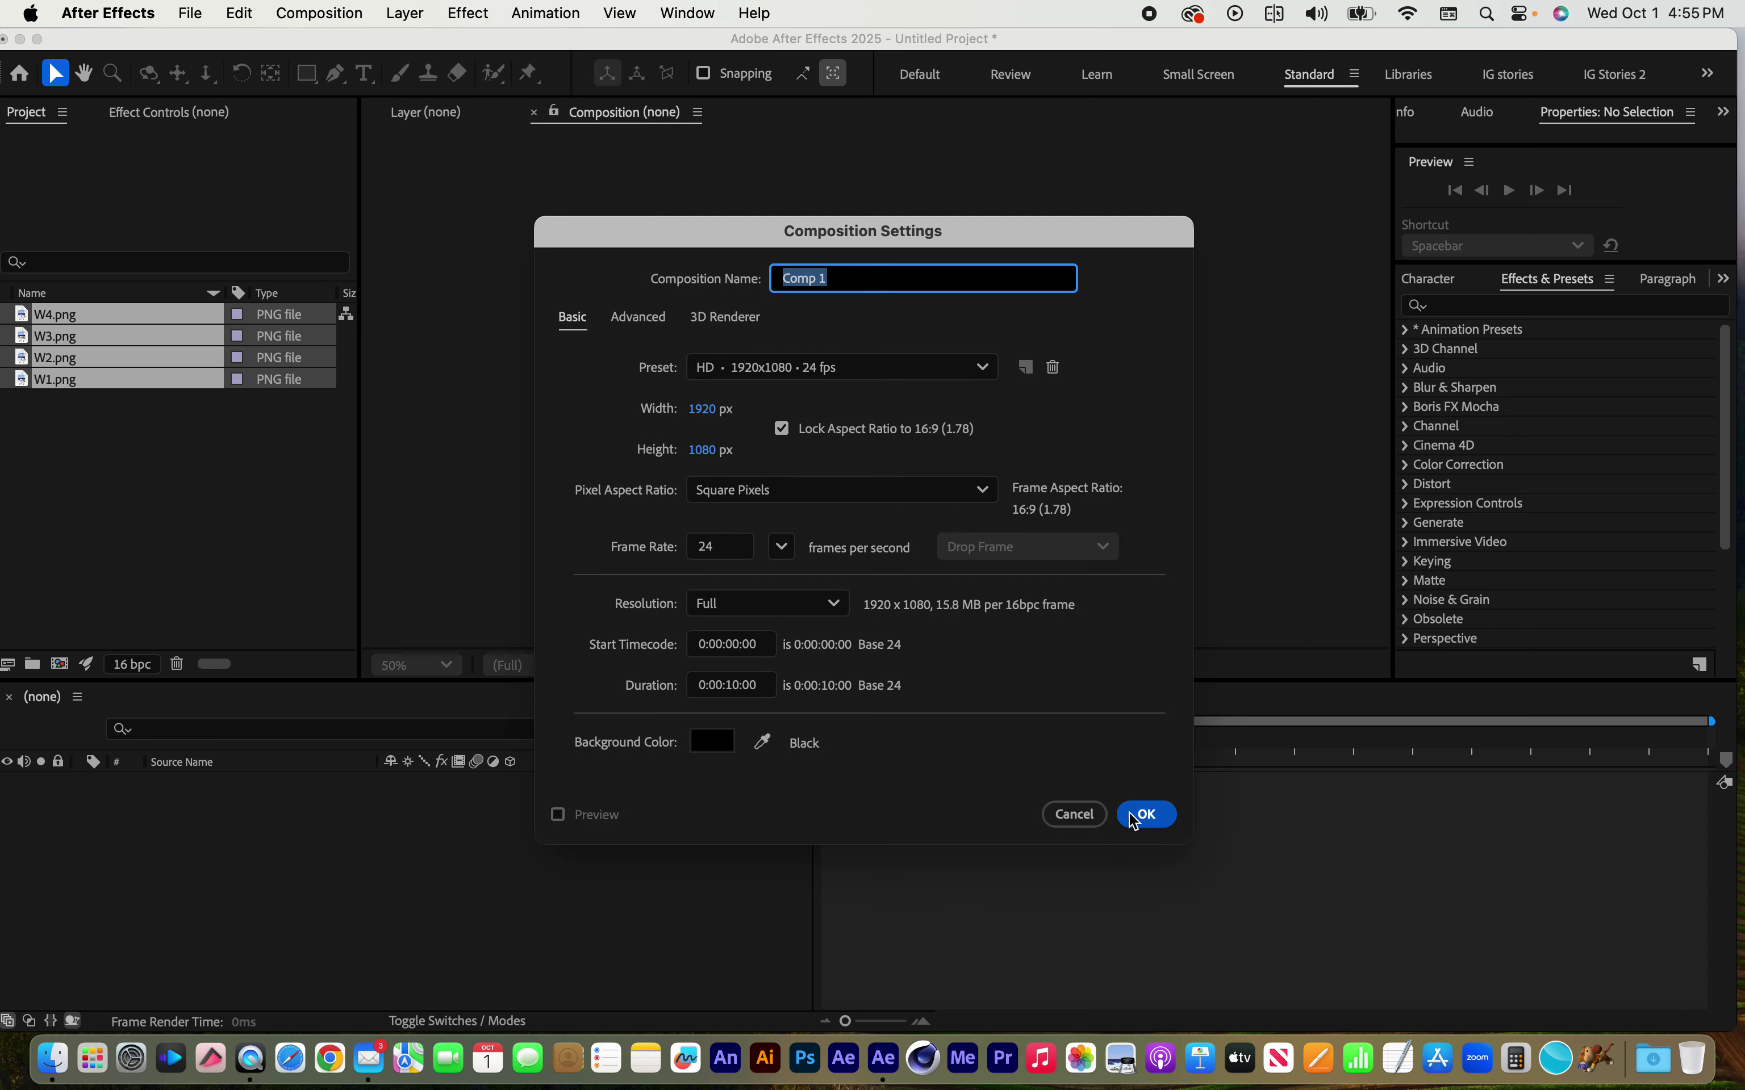
click(1146, 814)
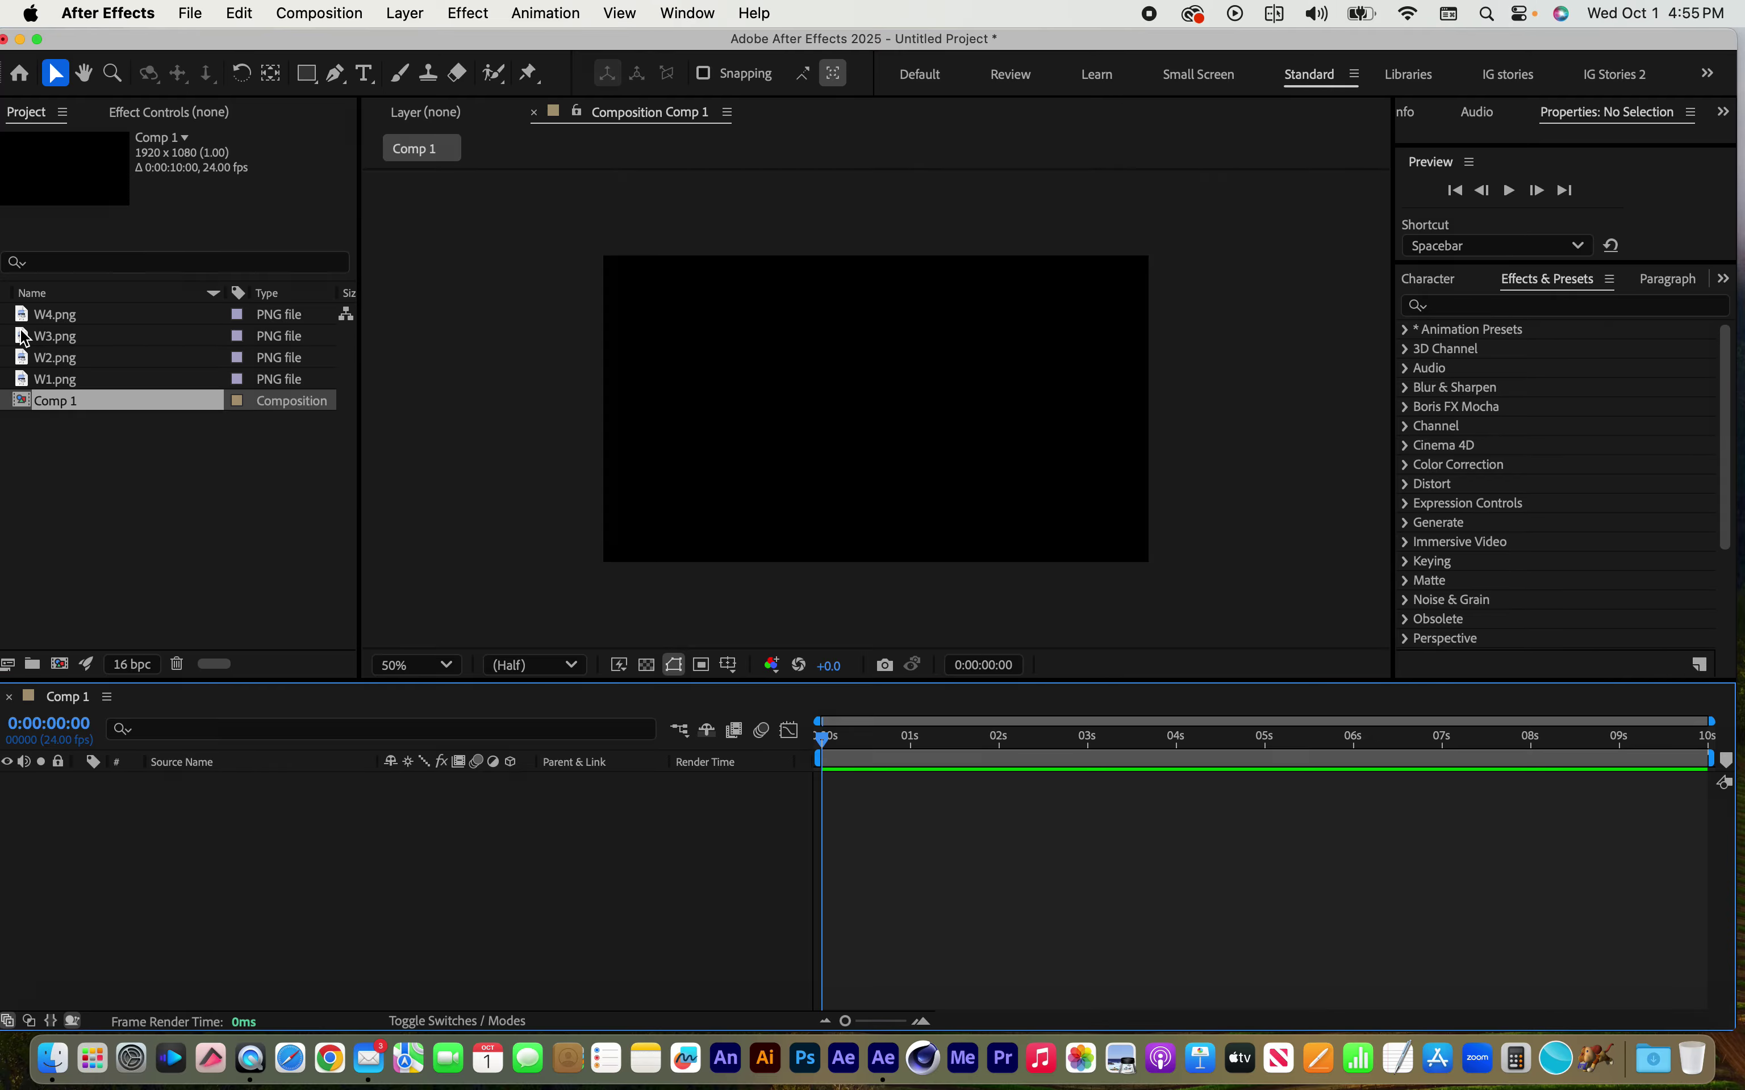
Add all four imported PNG files to Comp 1 as layers
click(90, 318)
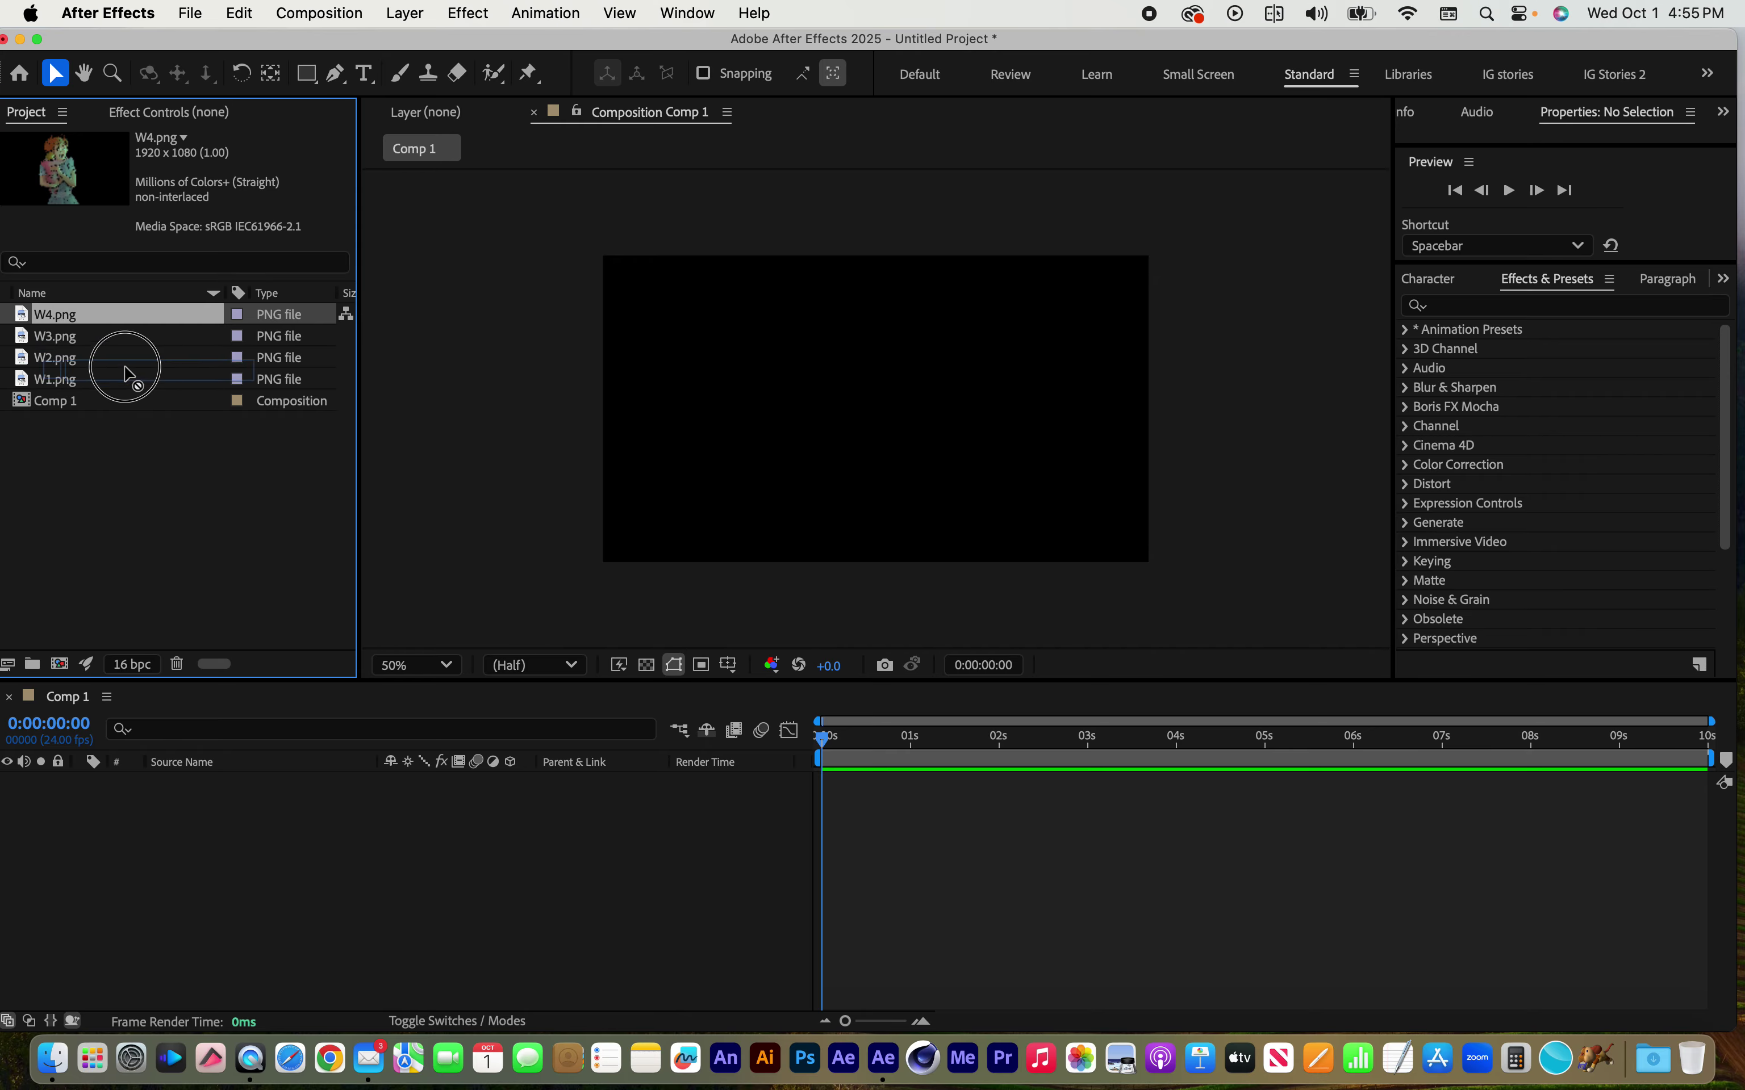
shift+click(57, 378)
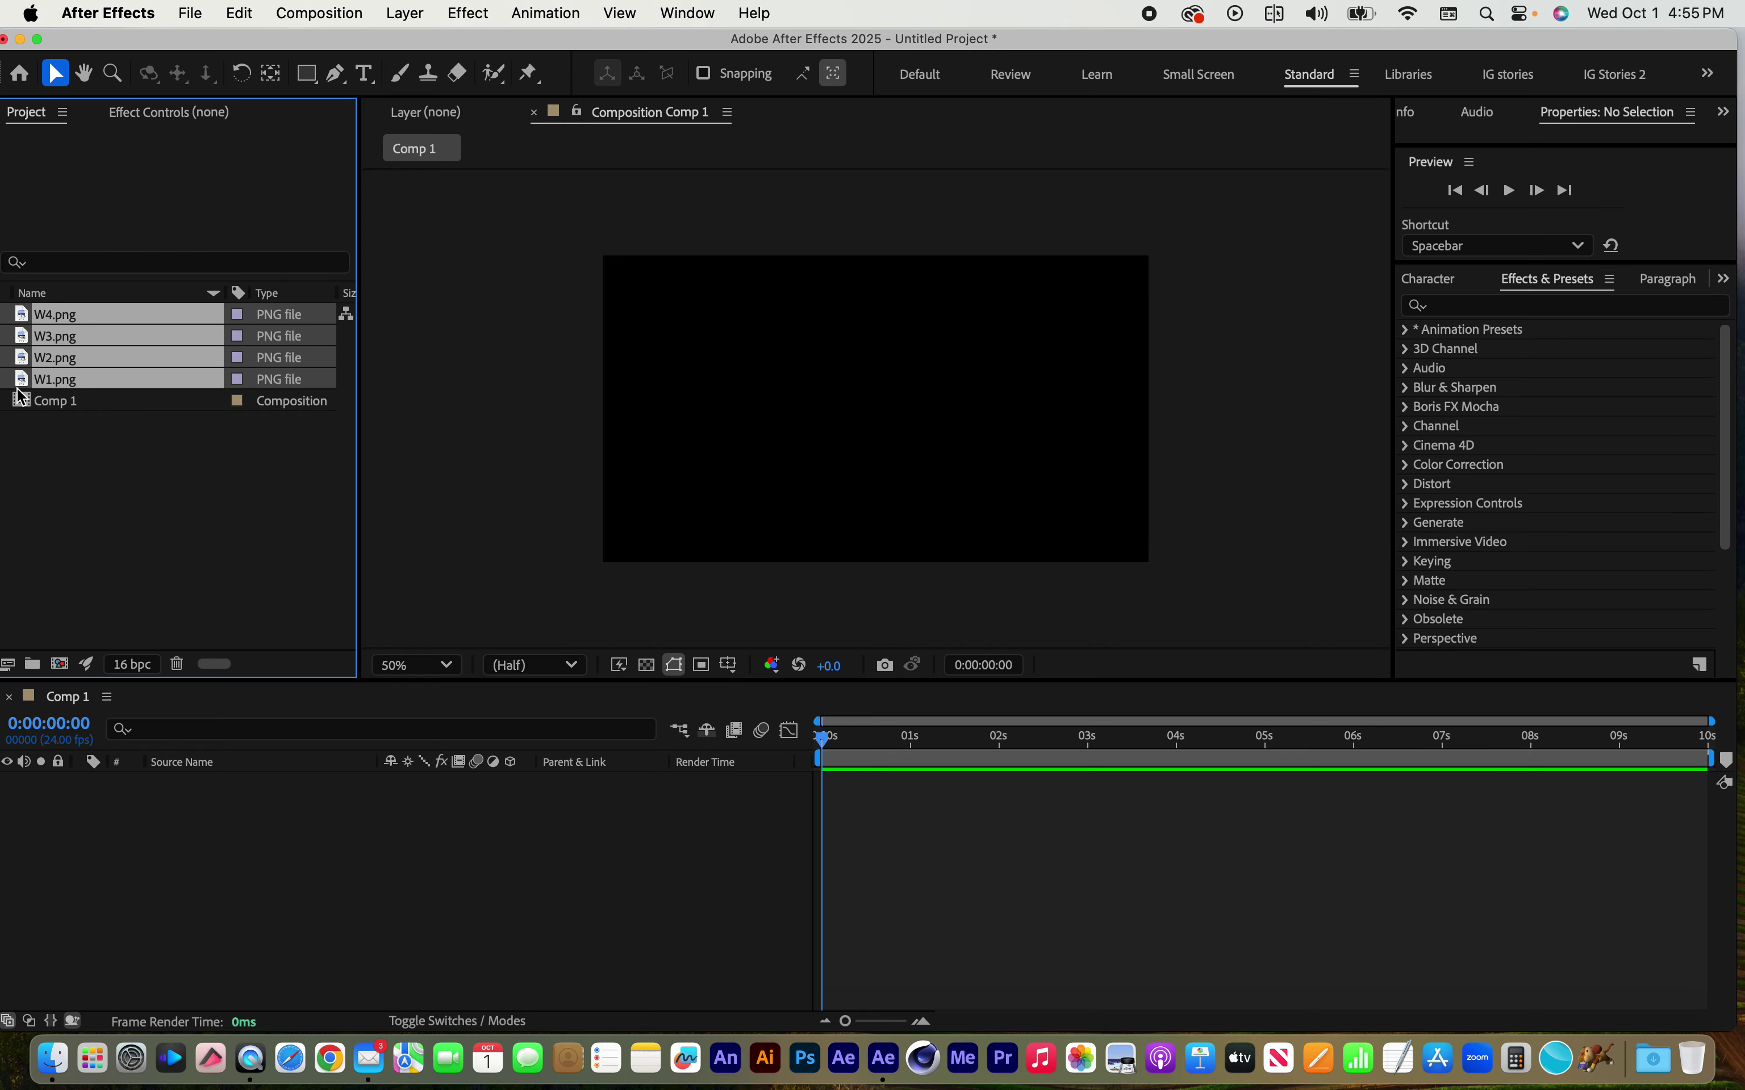
drag(56, 378, 152, 898)
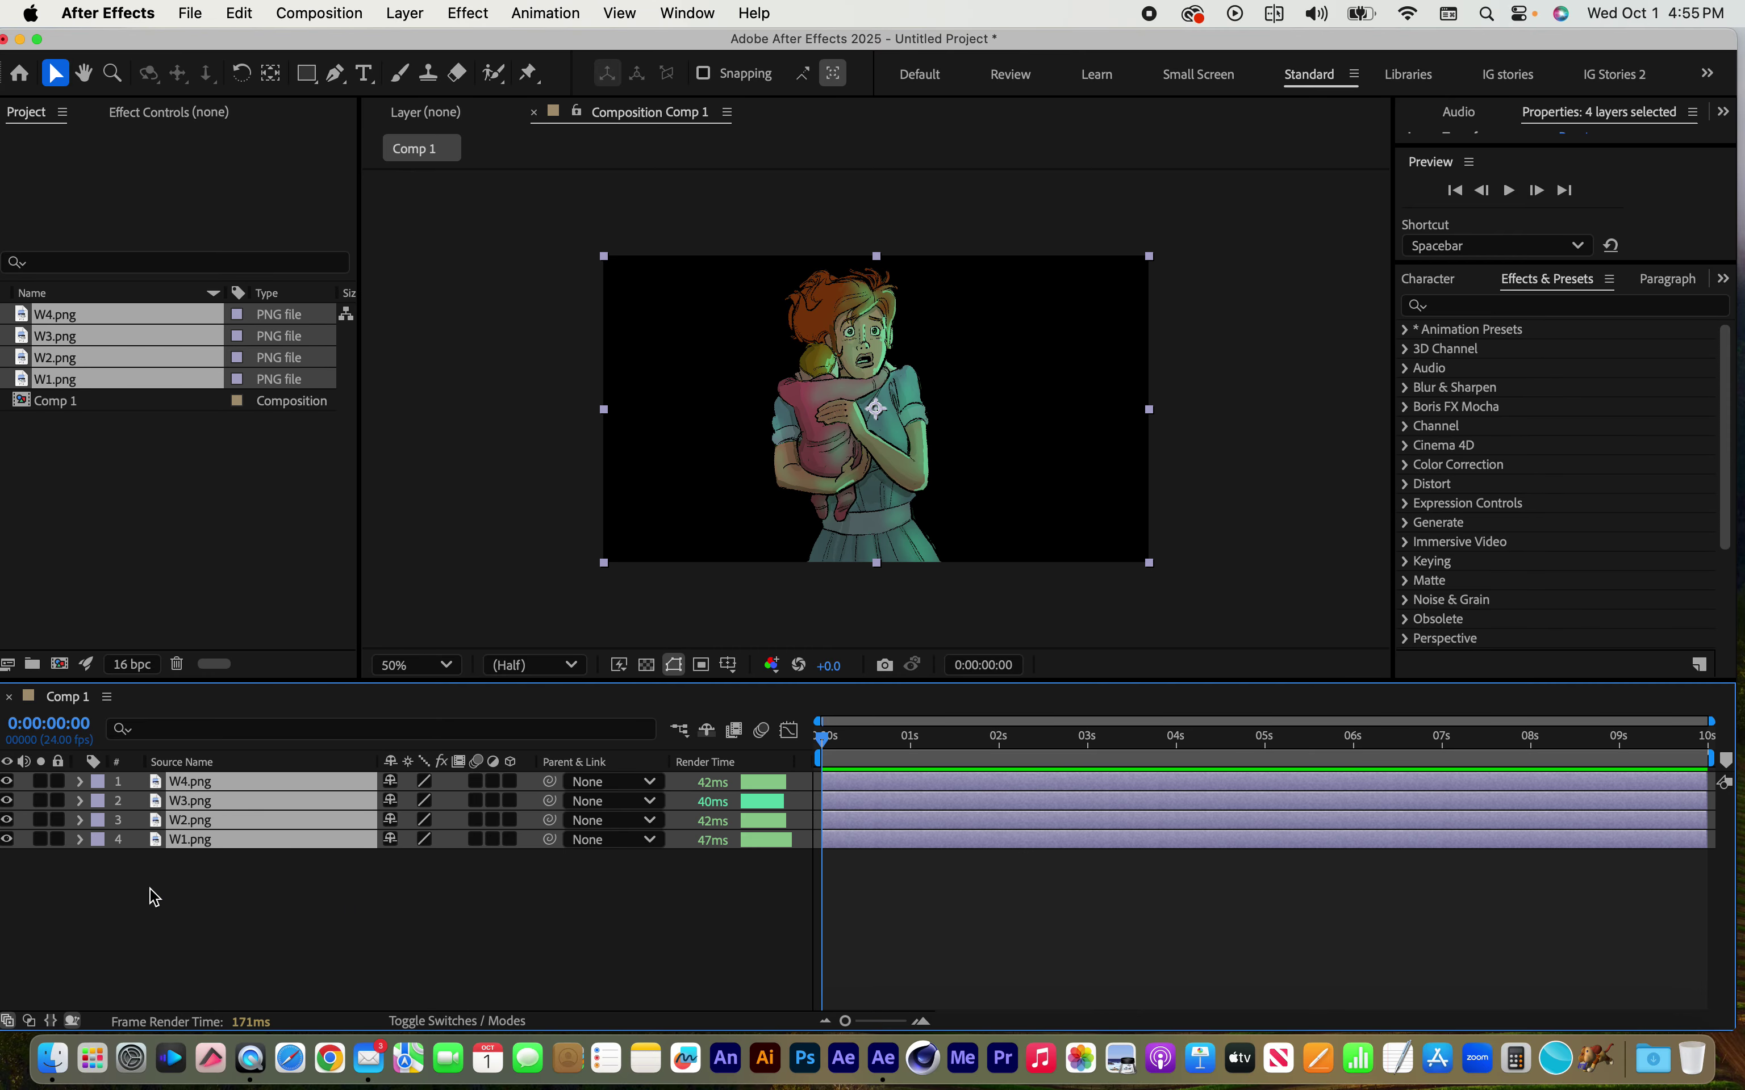
click(193, 891)
click(200, 840)
click(205, 820)
click(208, 801)
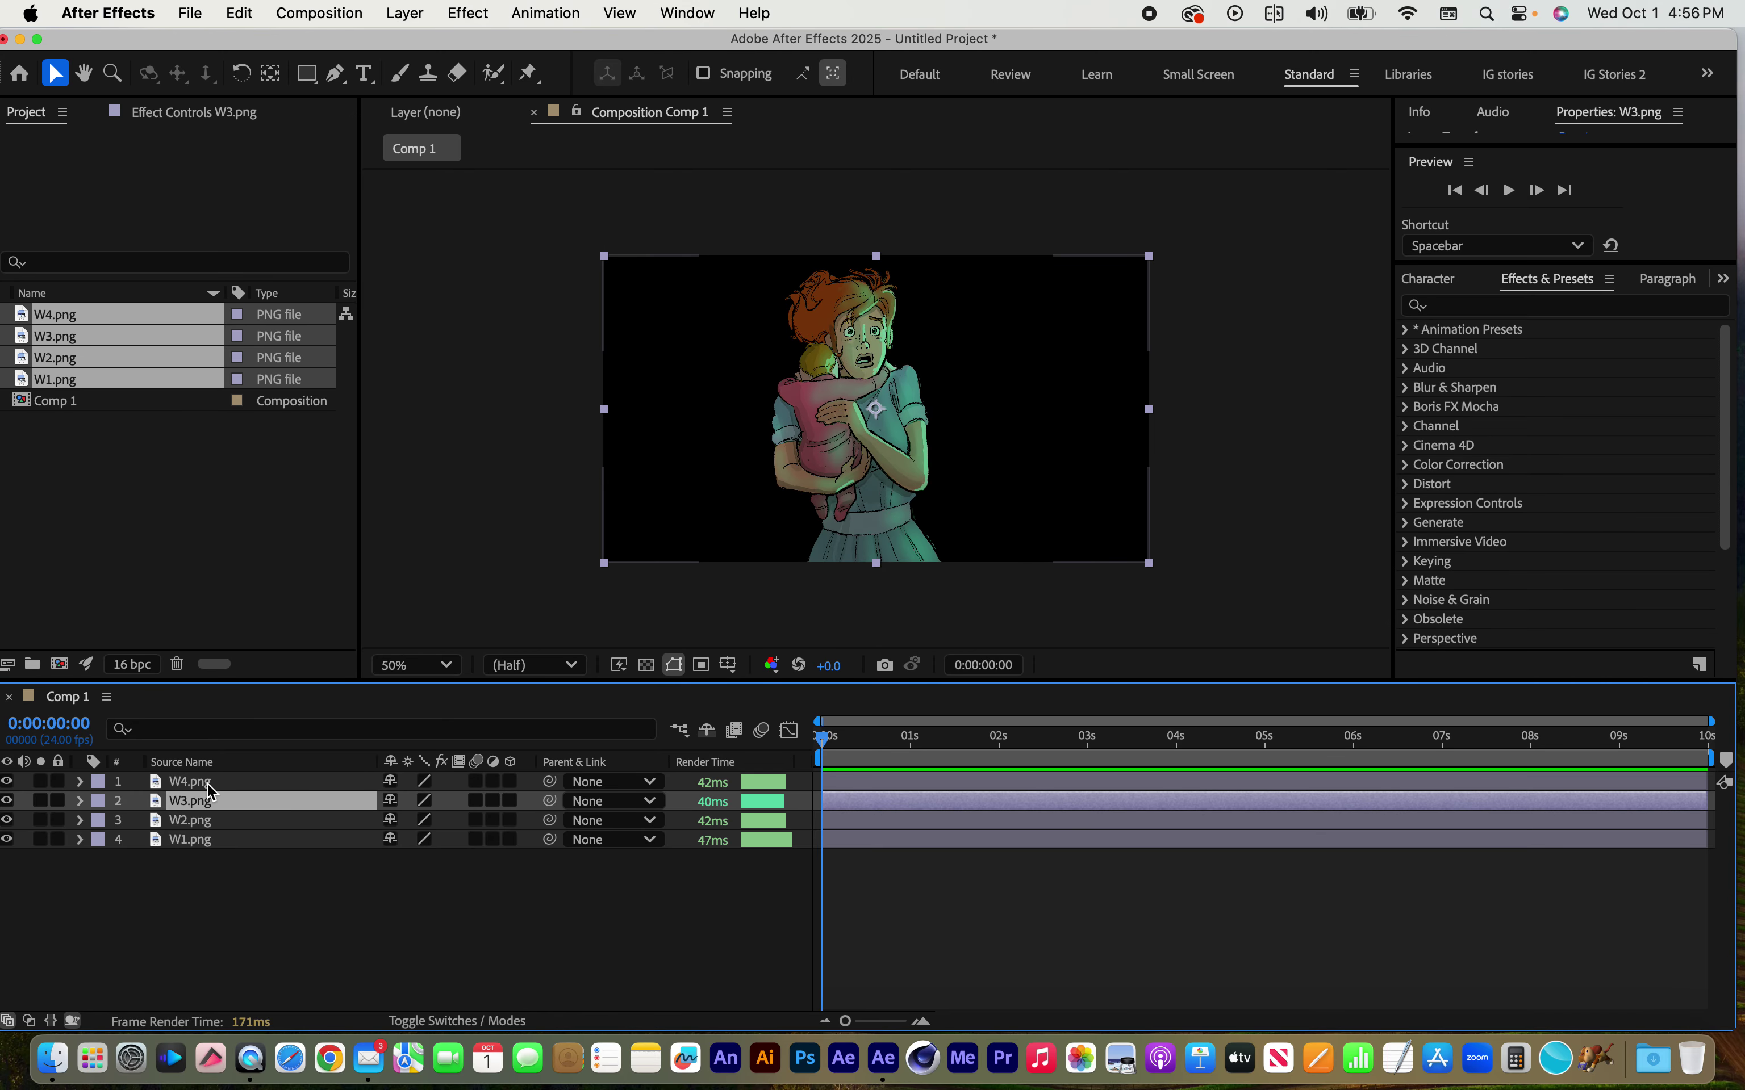
click(209, 785)
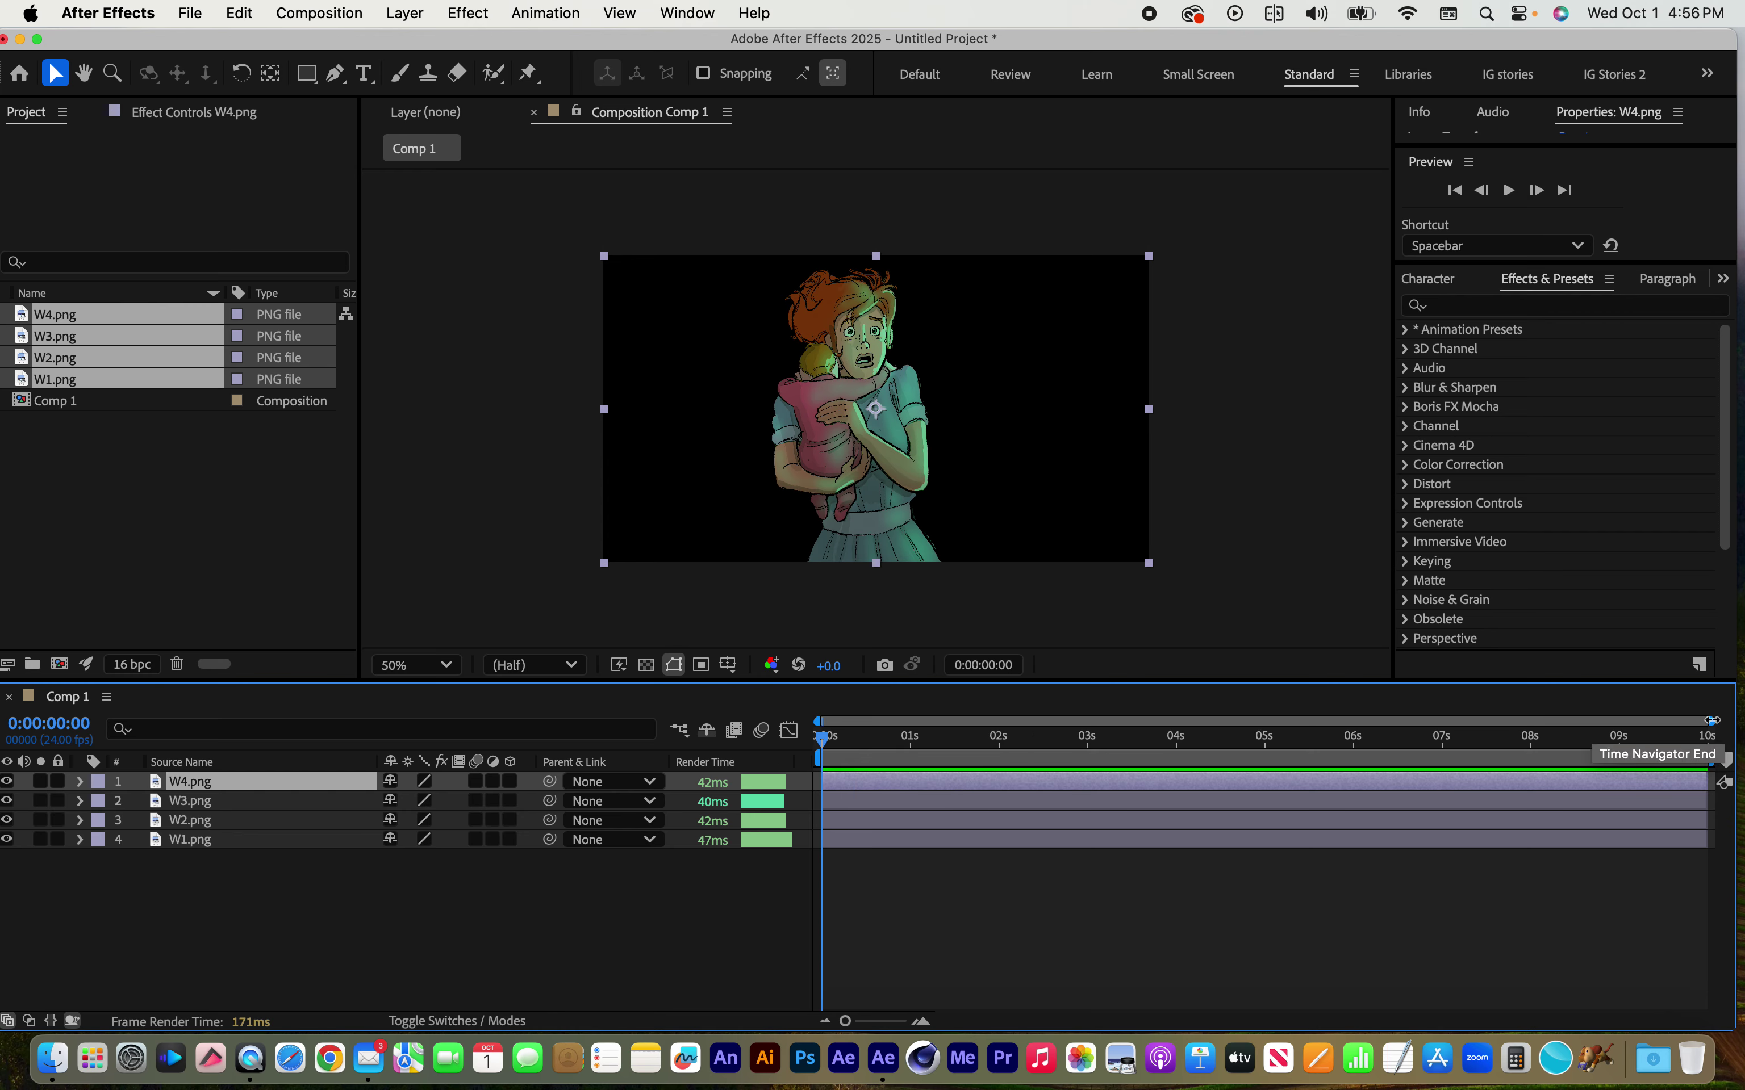
Trim the out points of all four layers at the first frame, making each layer one frame long
drag(1712, 721, 886, 725)
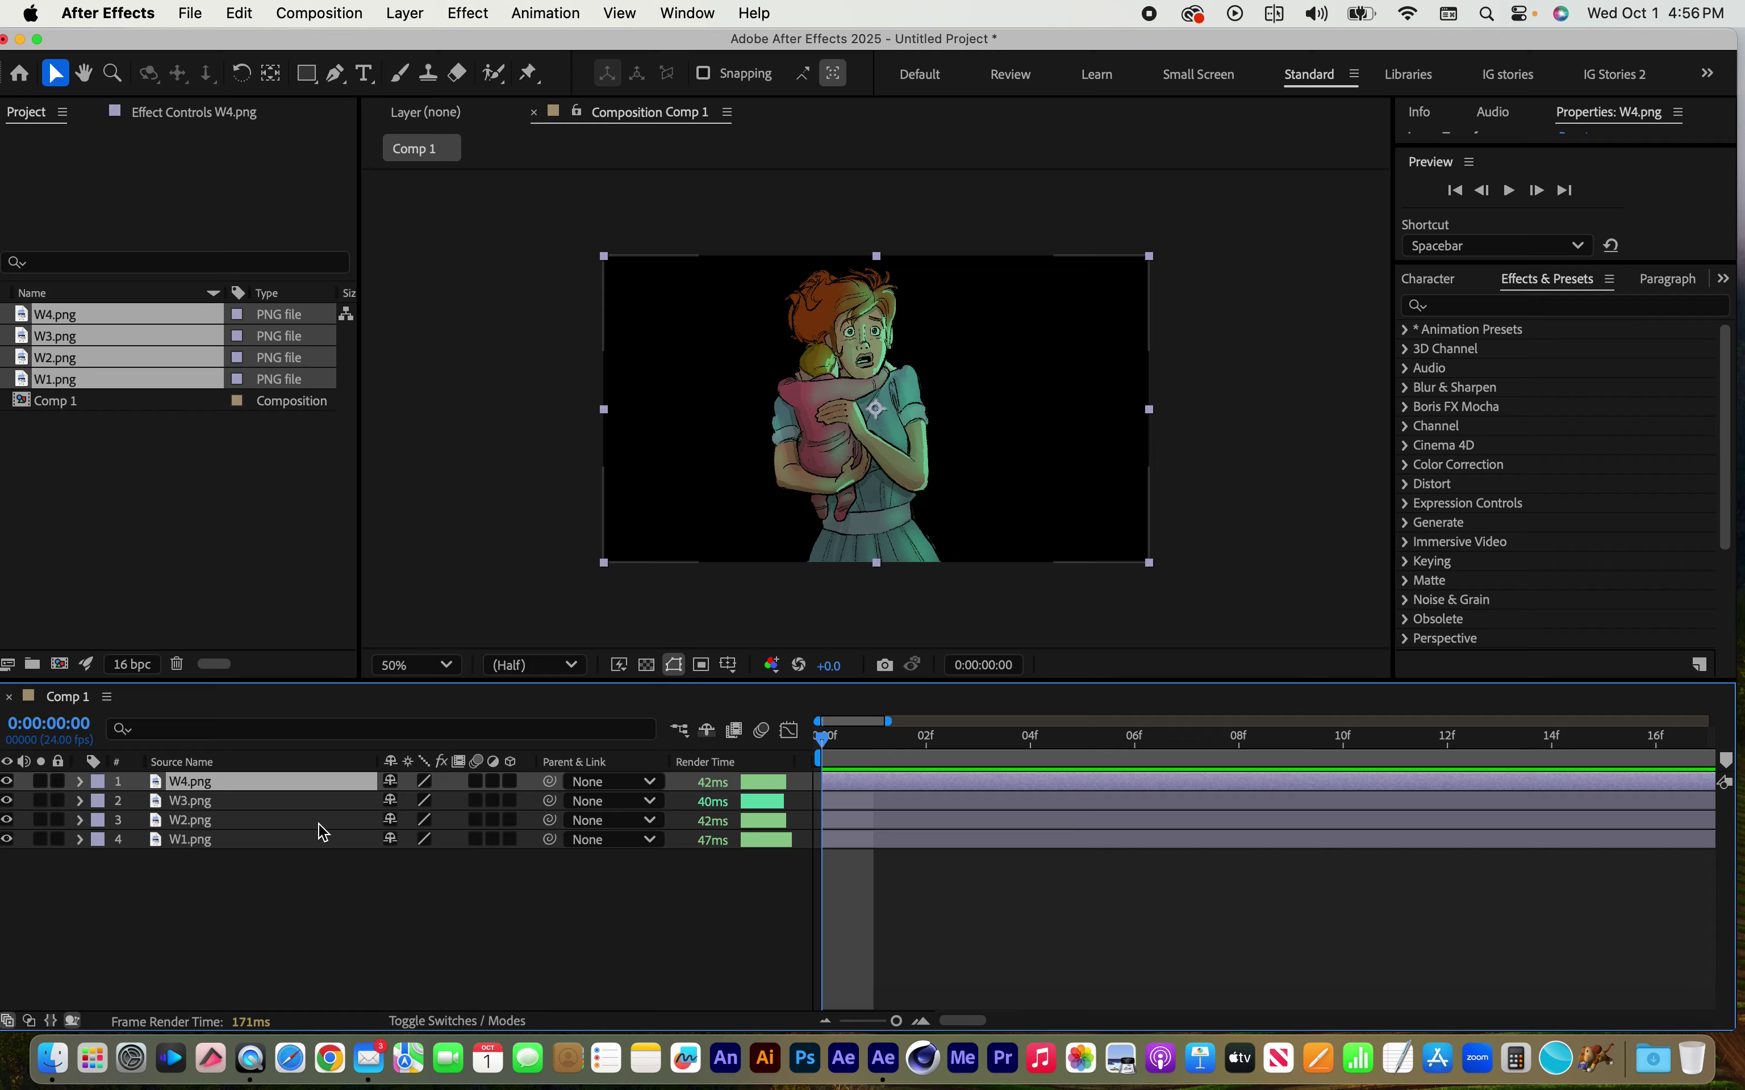
drag(241, 878, 101, 725)
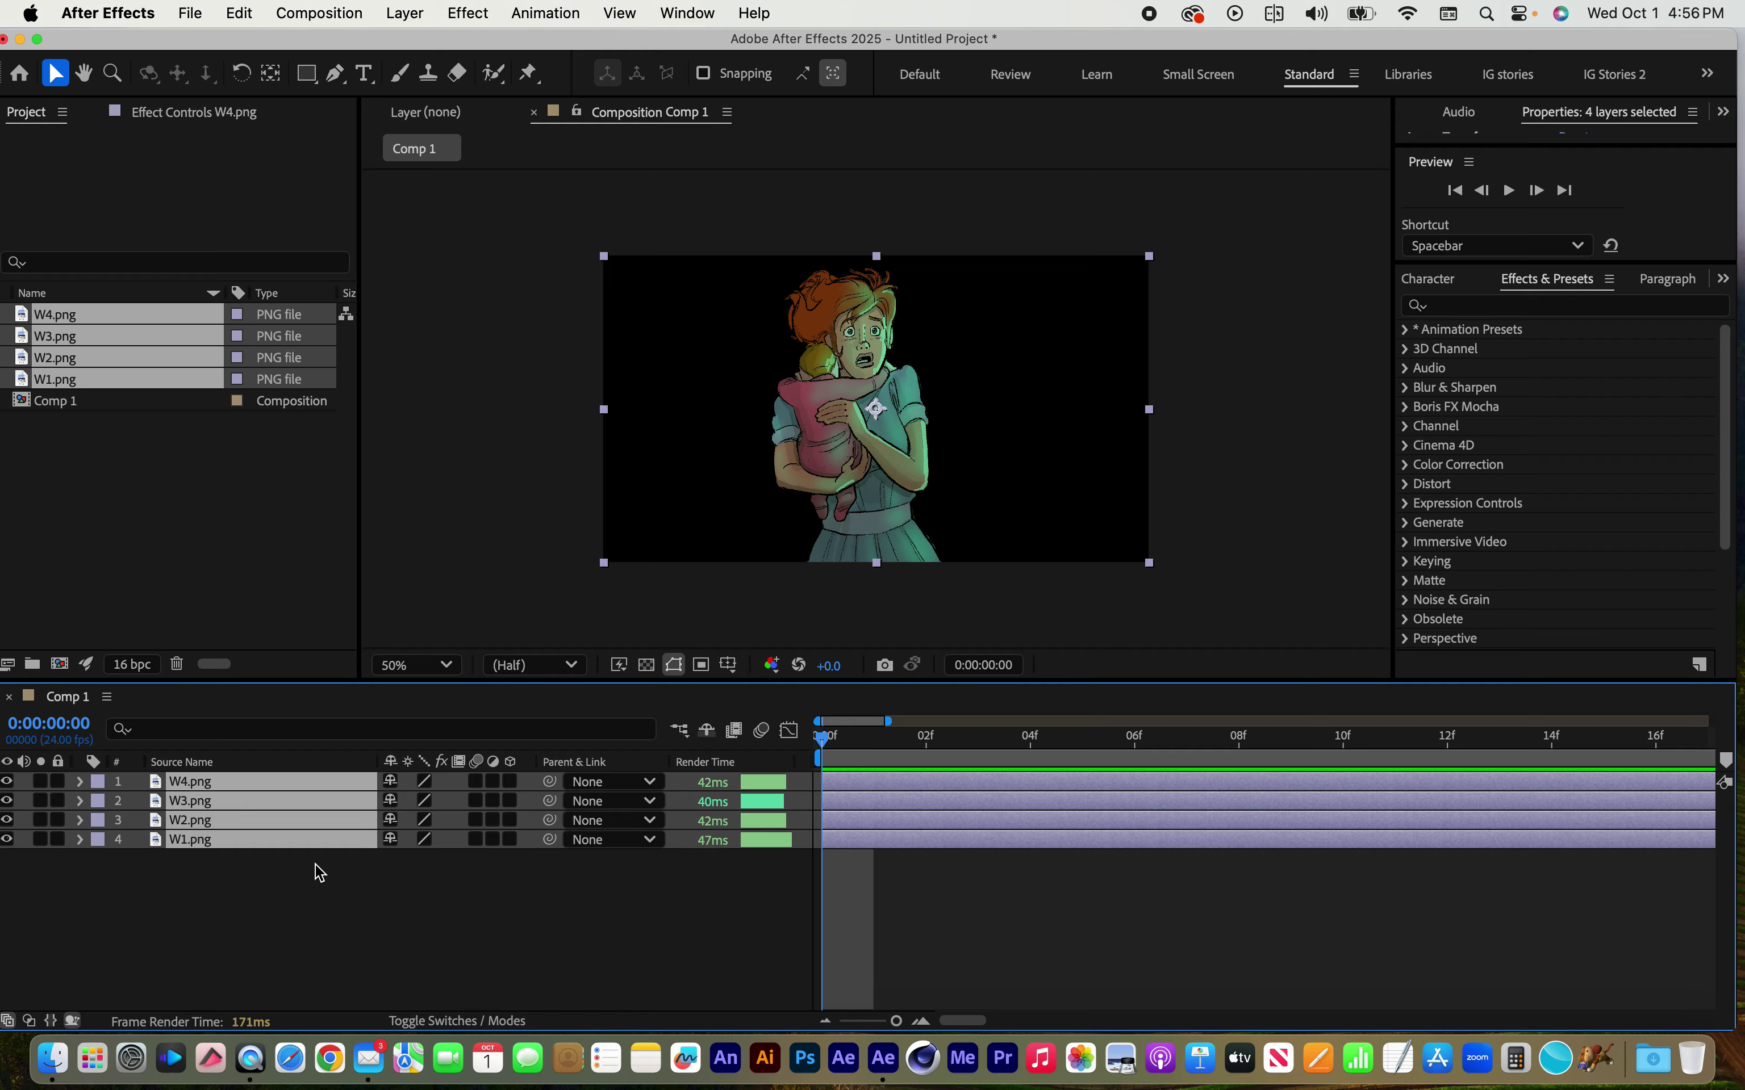
key(alt+bracketright)
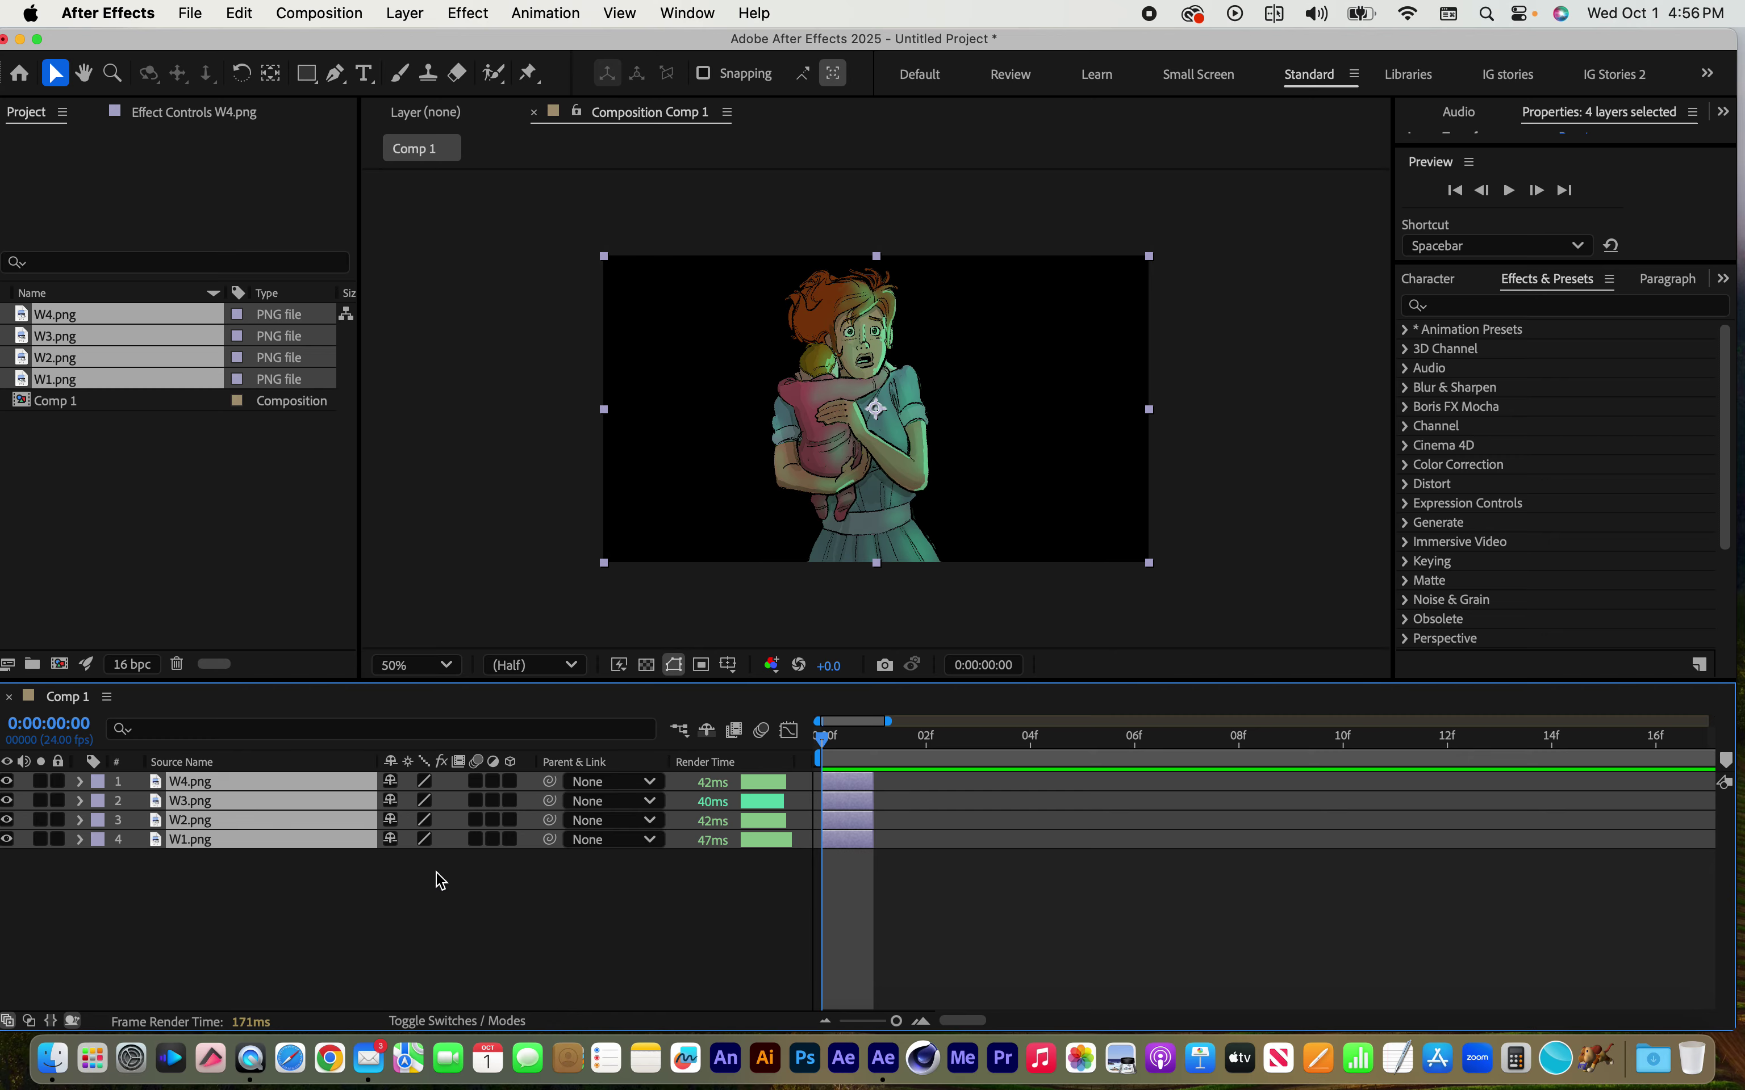
mouse_move(873, 786)
mouse_down()
mouse_move(968, 786)
mouse_move(875, 786)
mouse_up()
Try to arrange the four layers one after another with Sequence Layers, without overlap
click(555, 9)
mouse_move(596, 259)
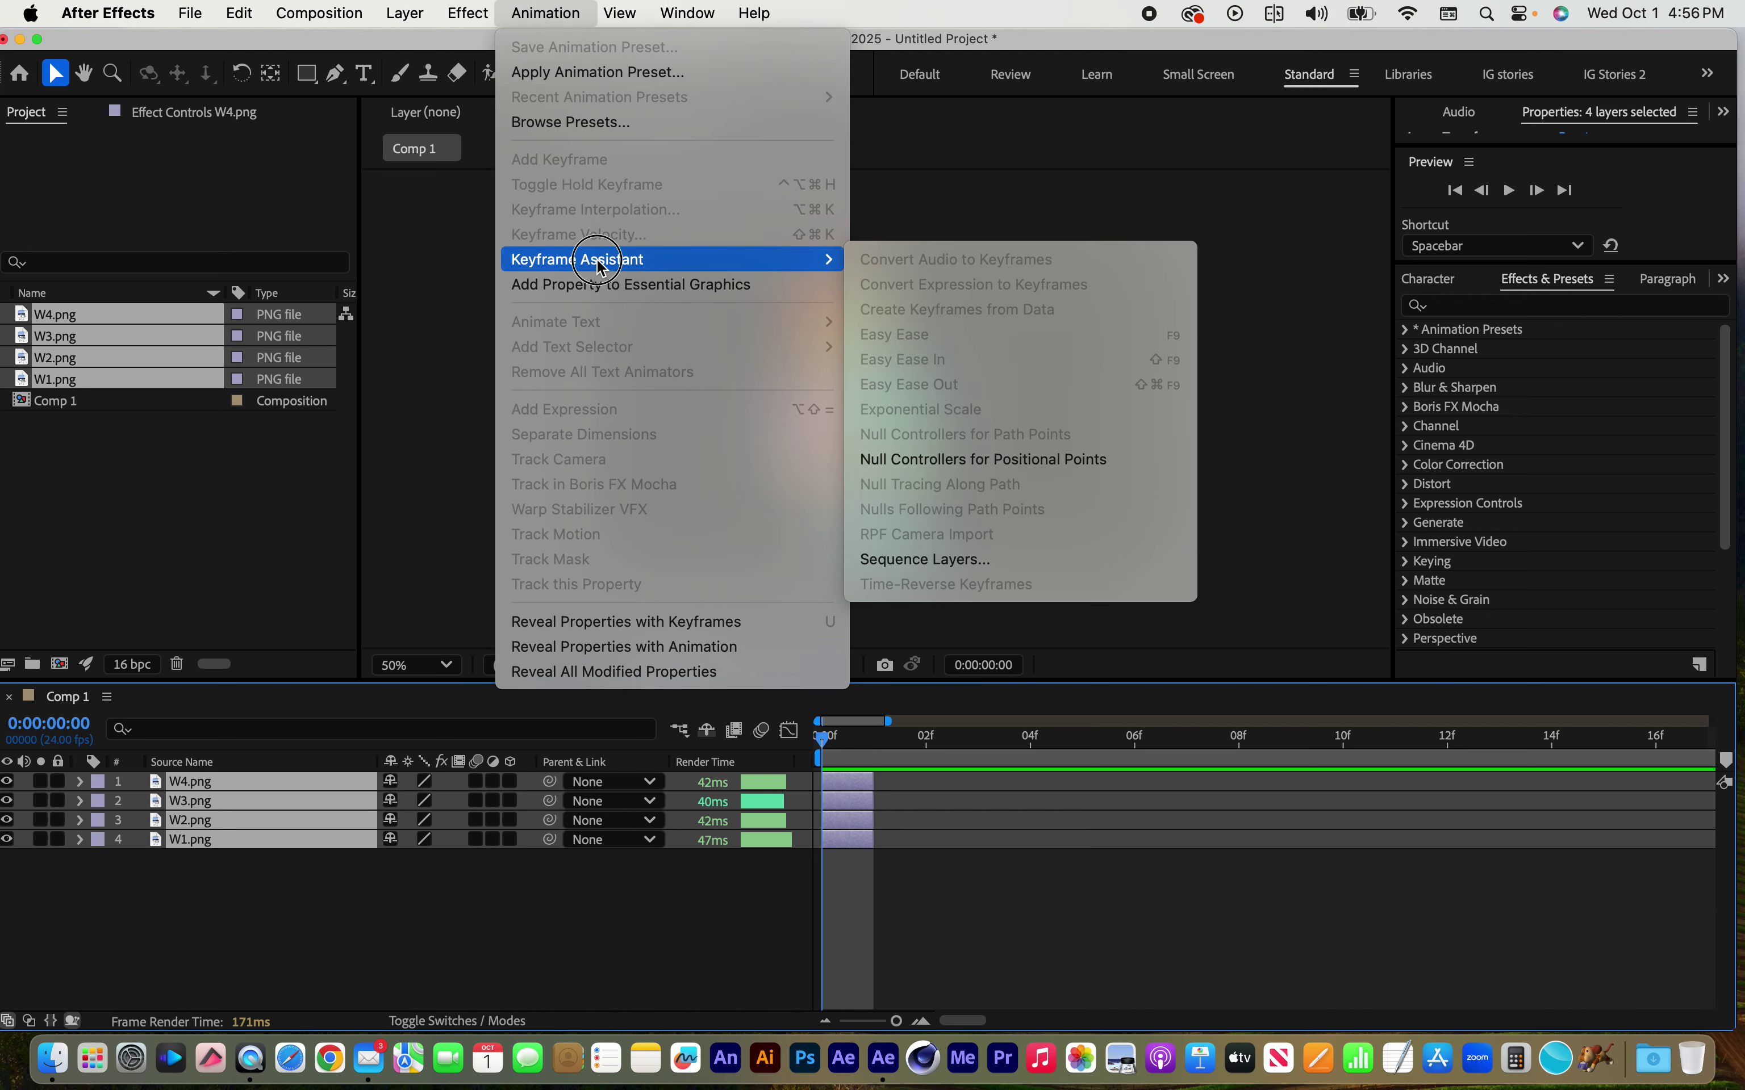
click(946, 559)
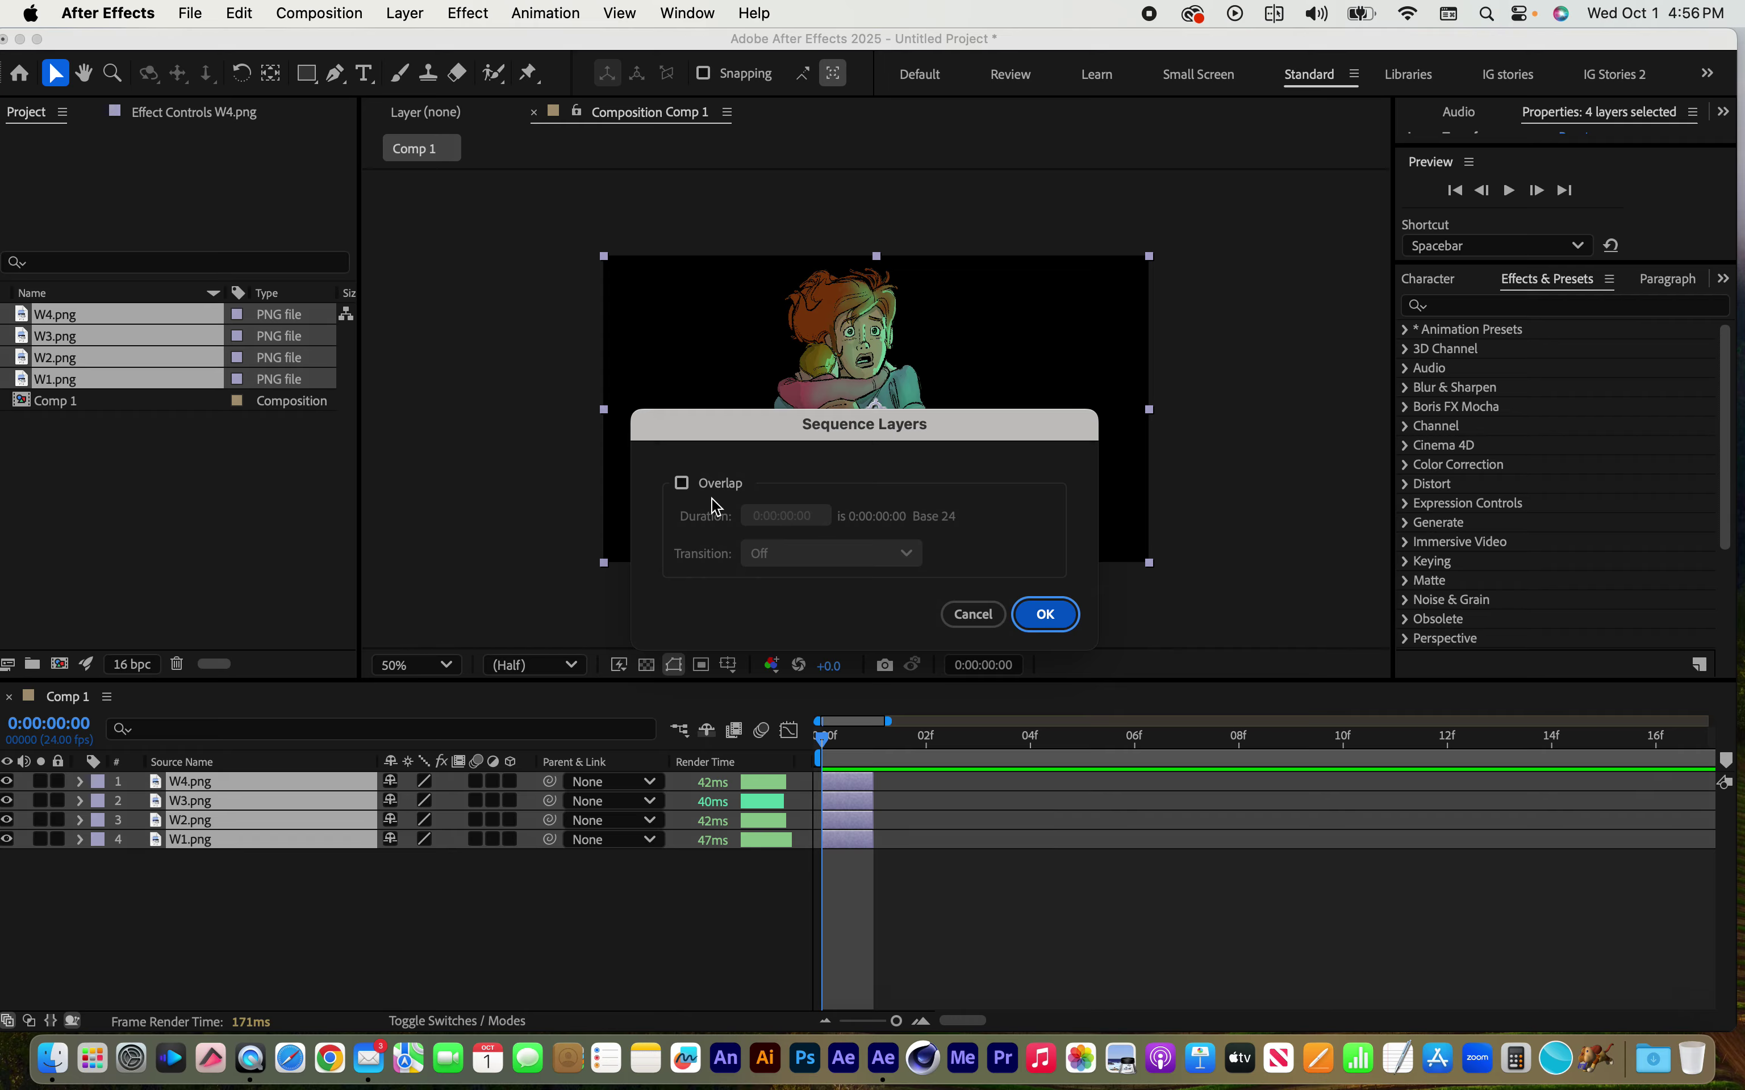
click(1044, 627)
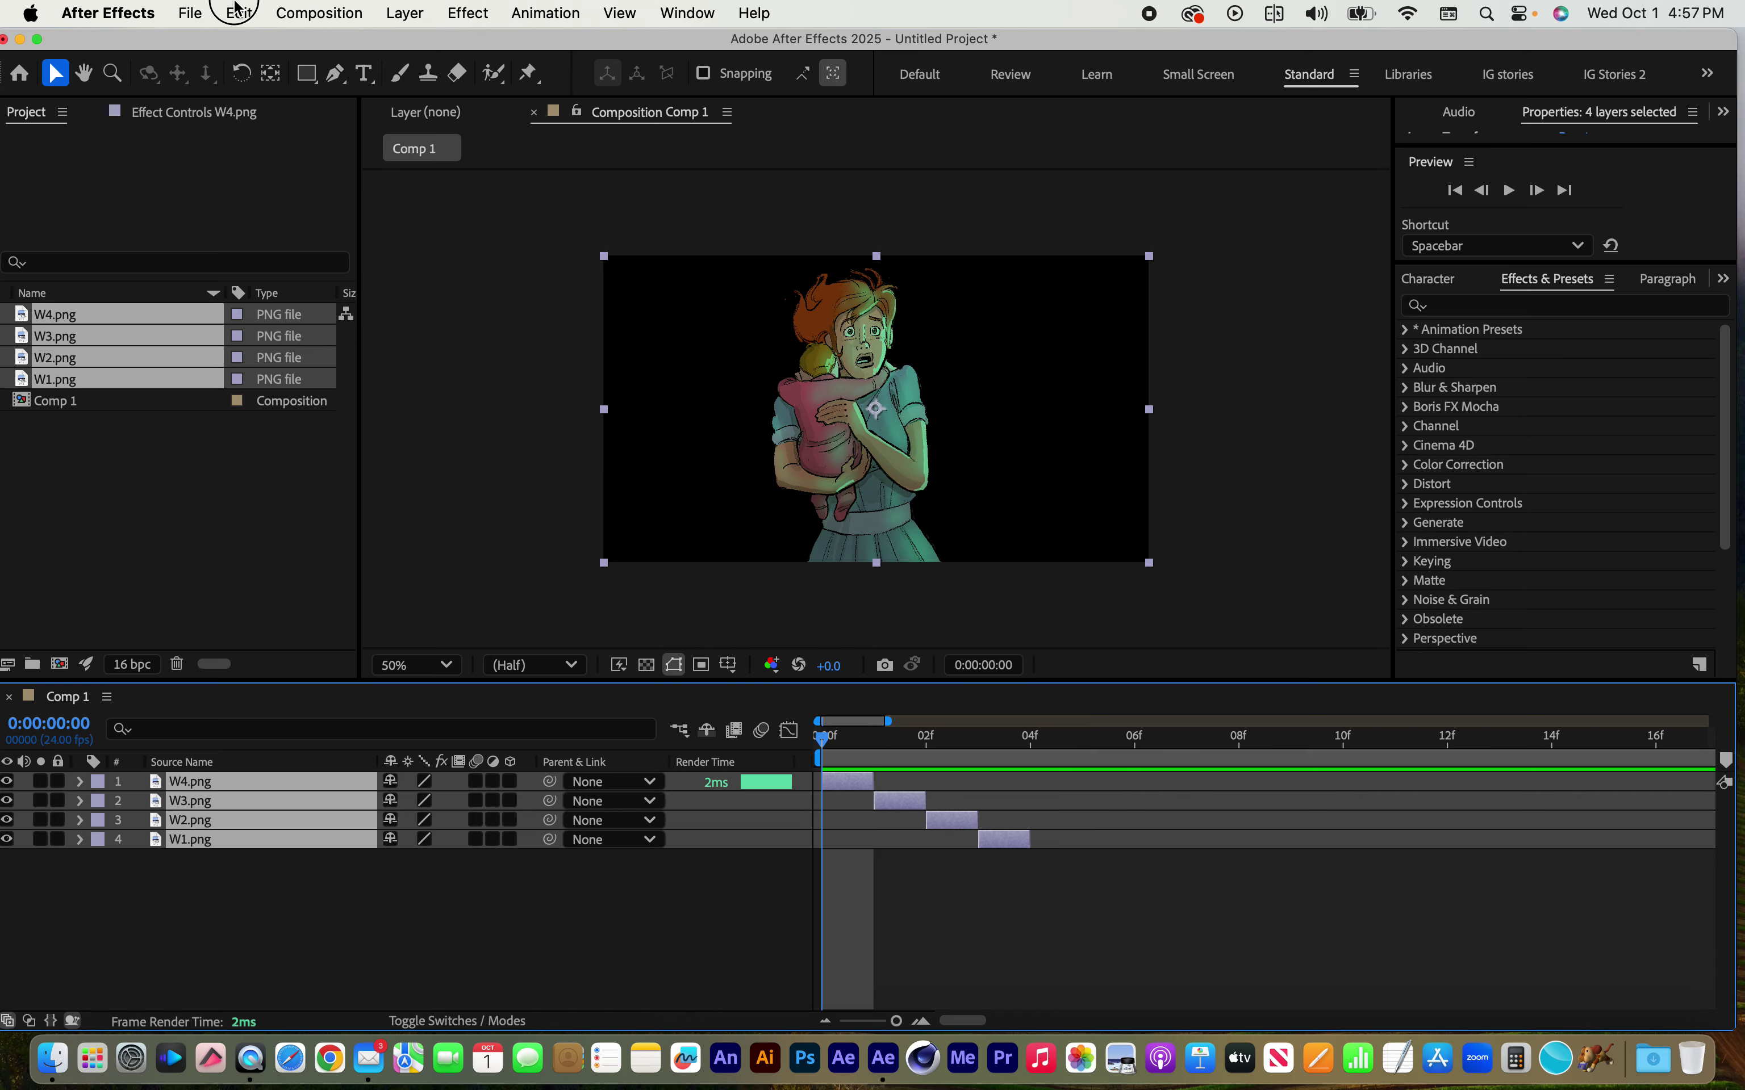
Undo the layer sequencing and clear the layer selection
click(242, 13)
click(253, 48)
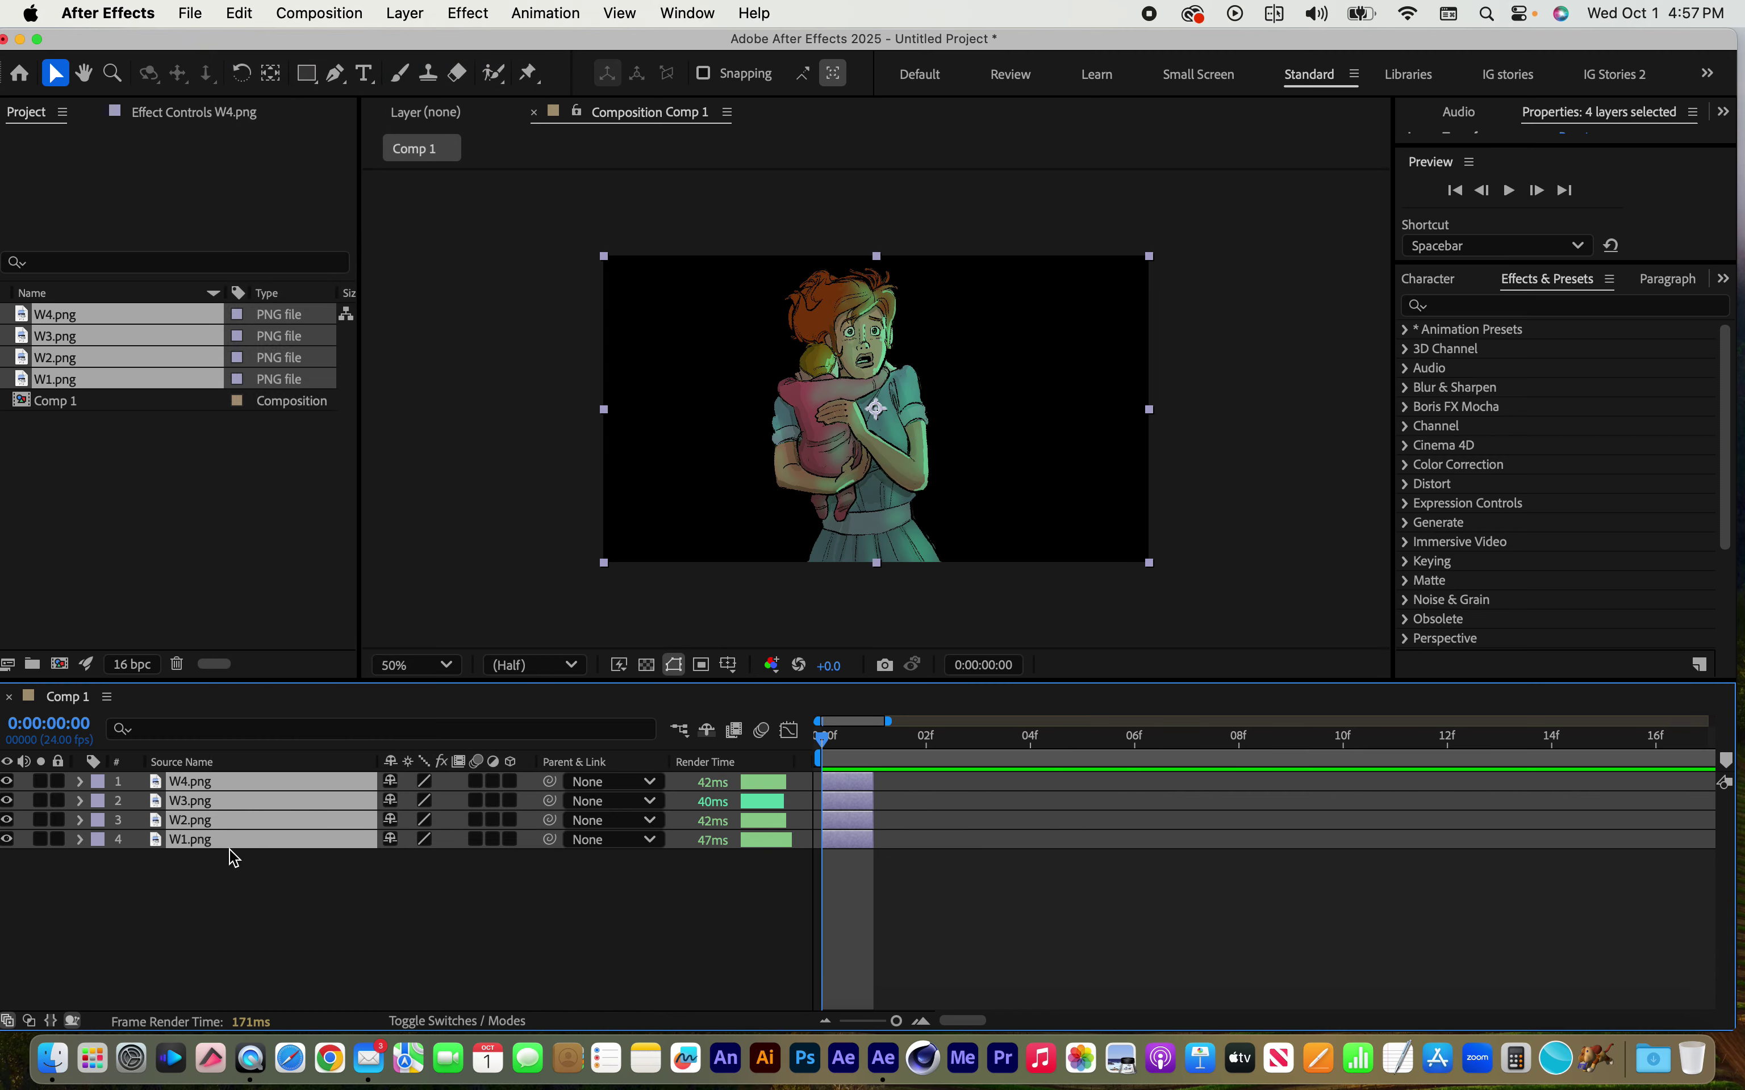
click(208, 924)
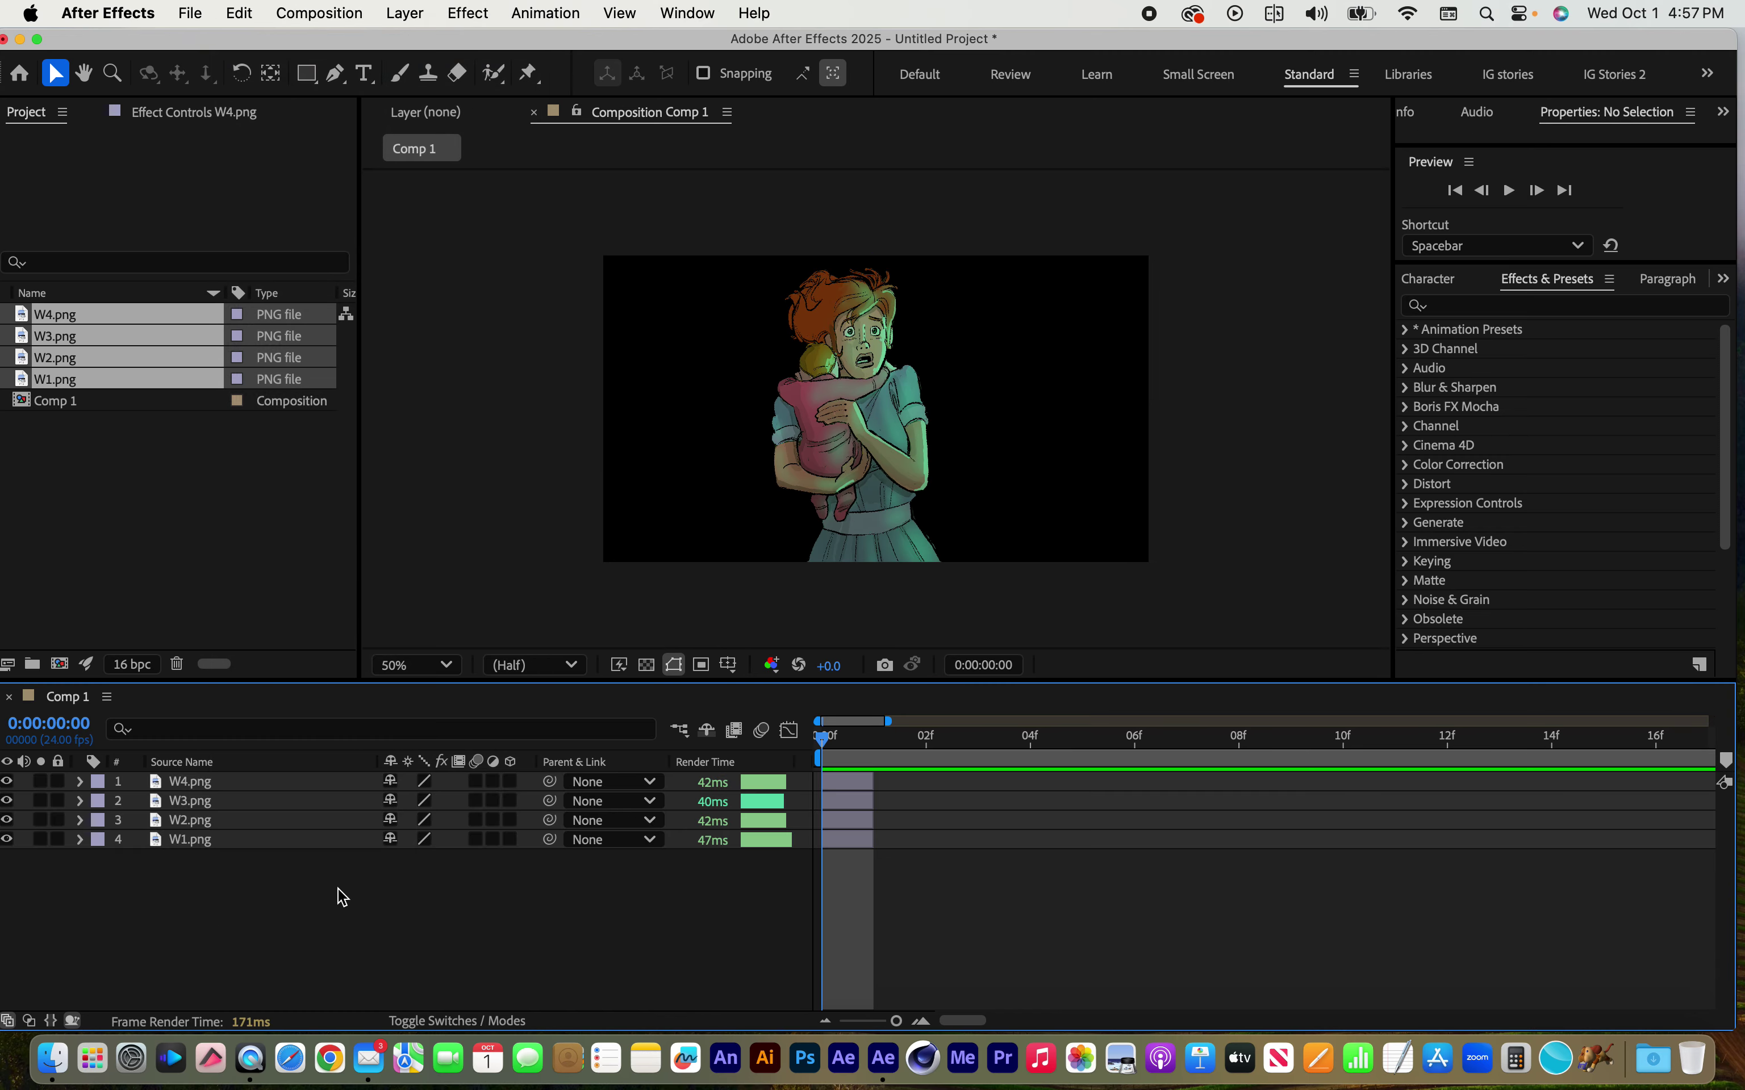
Try to restack the layers by selecting from W4.png down to W1.png, cutting them and pasting them back
click(207, 789)
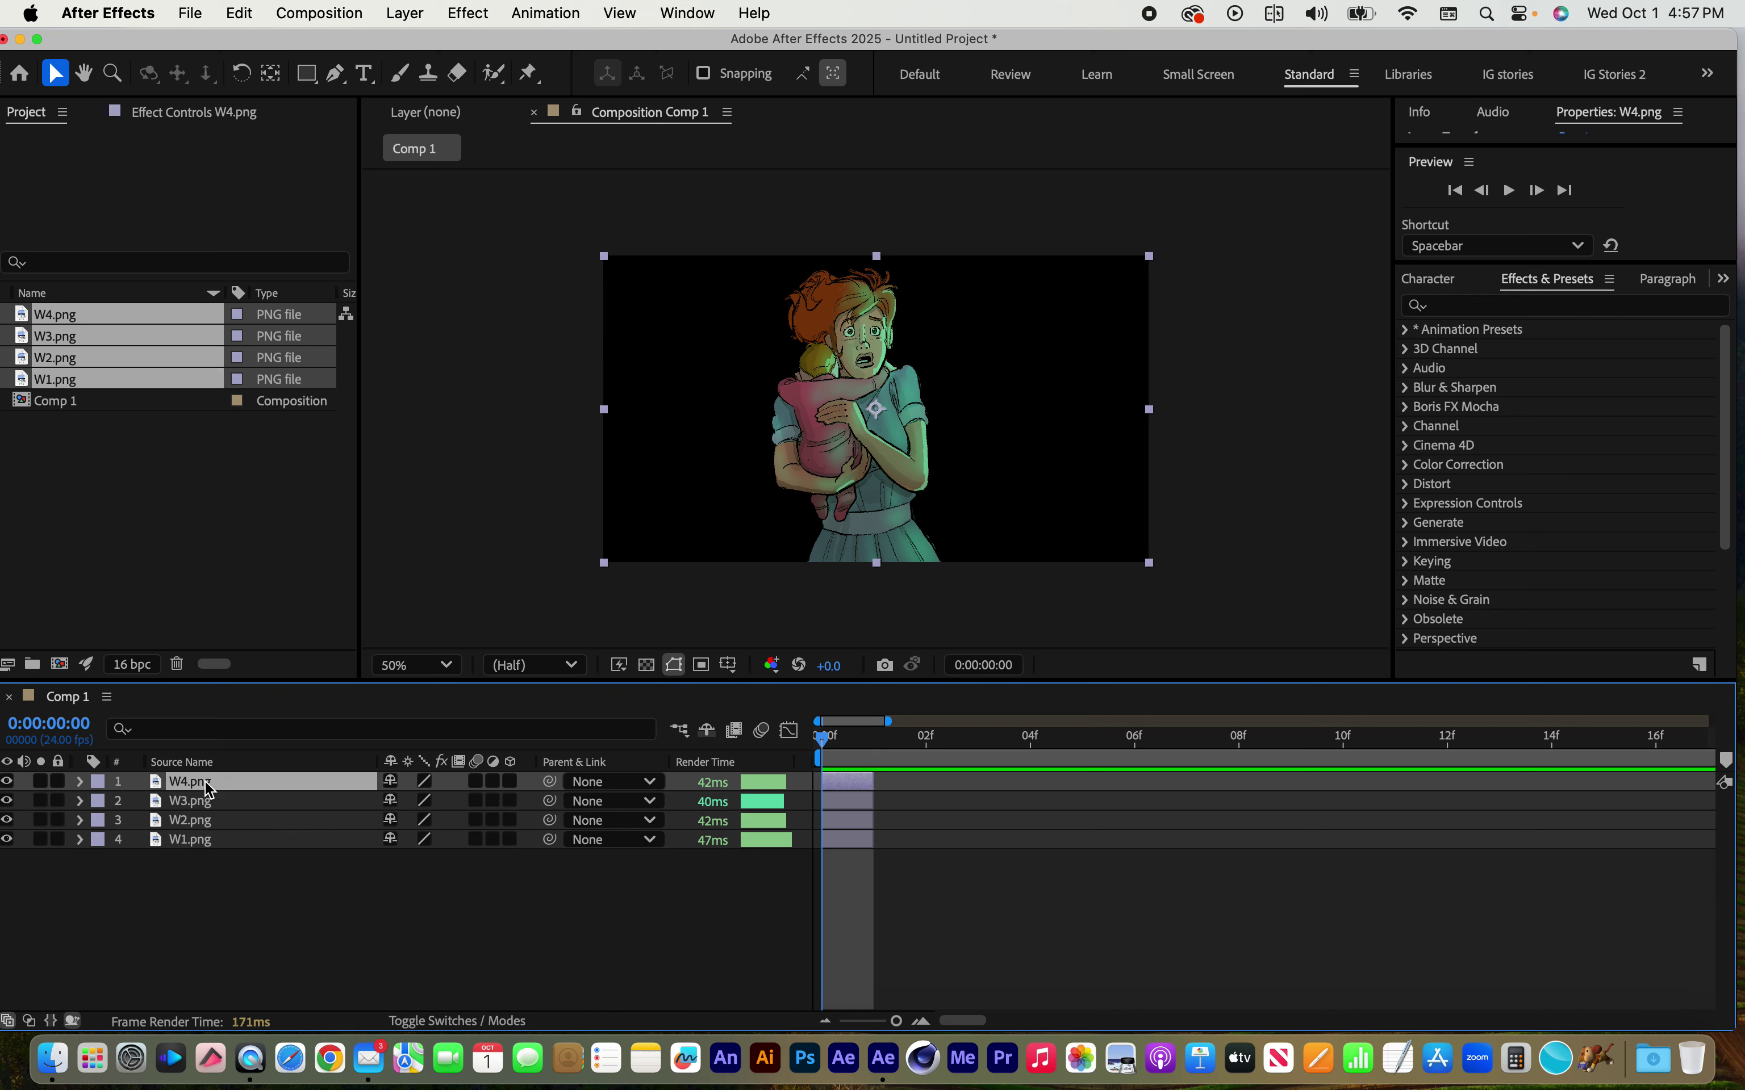
shift+click(205, 845)
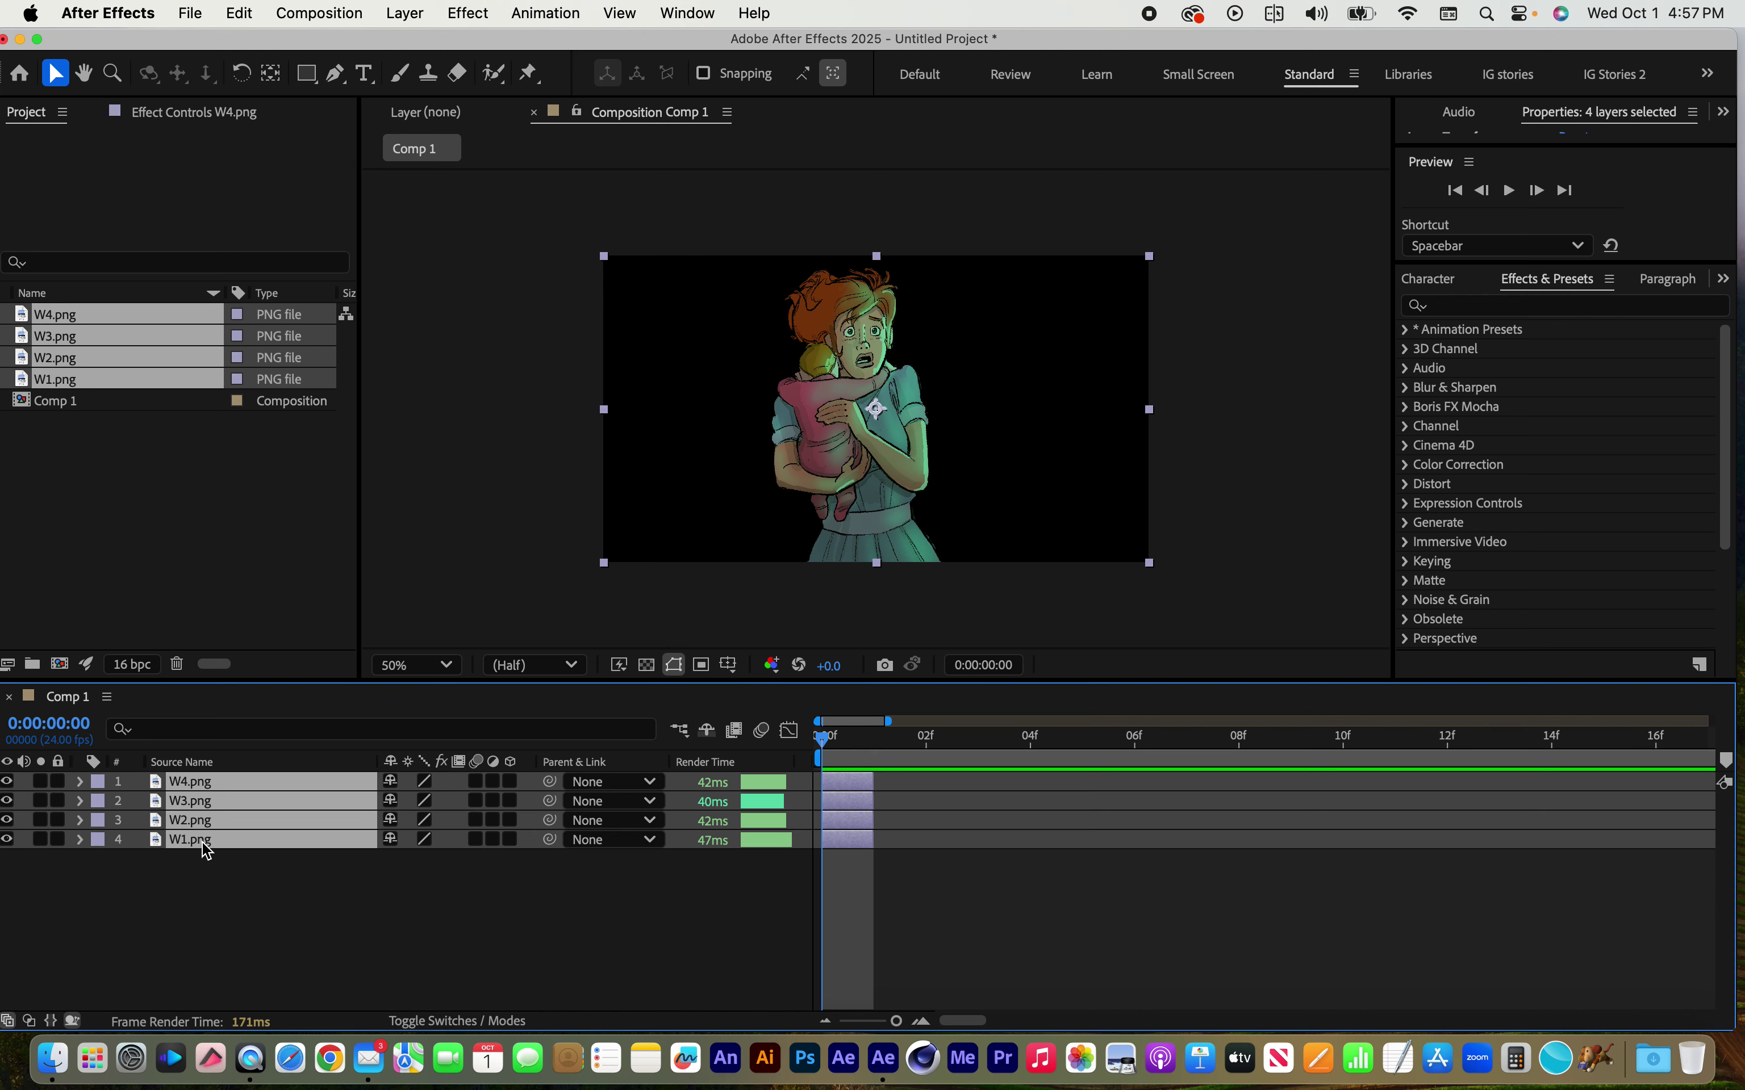
click(241, 13)
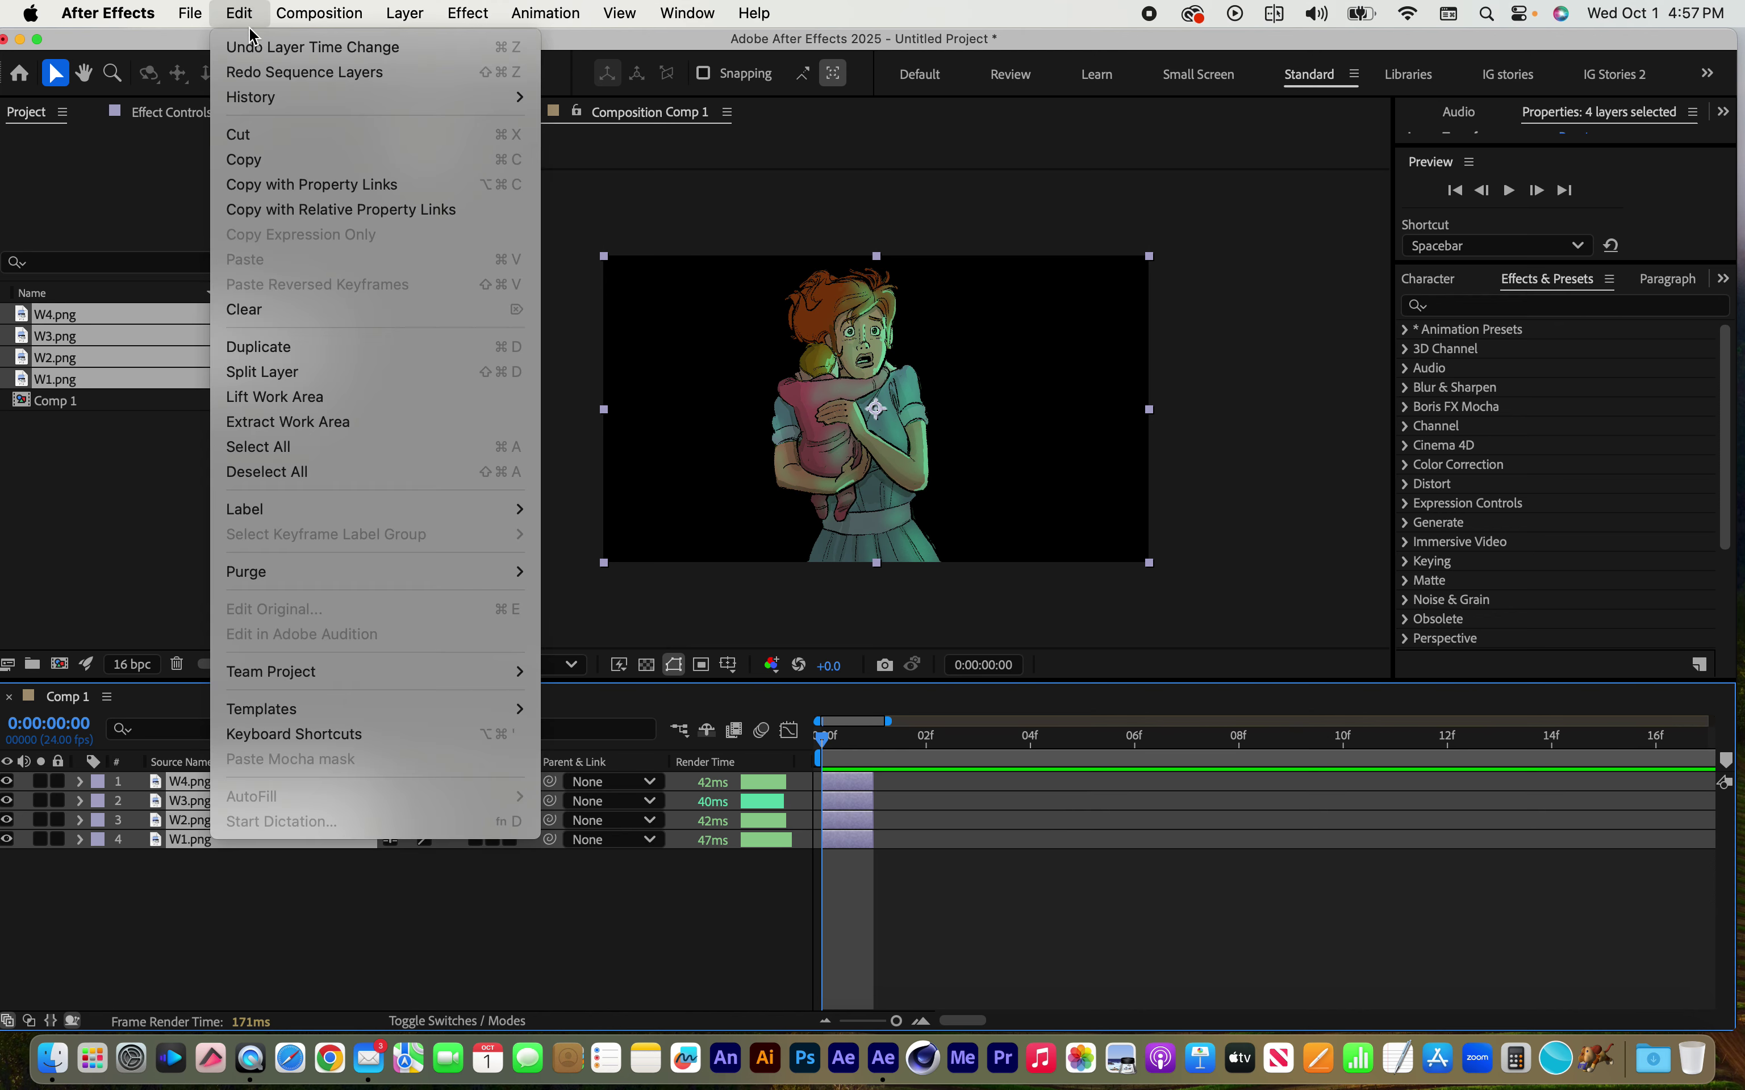
click(332, 134)
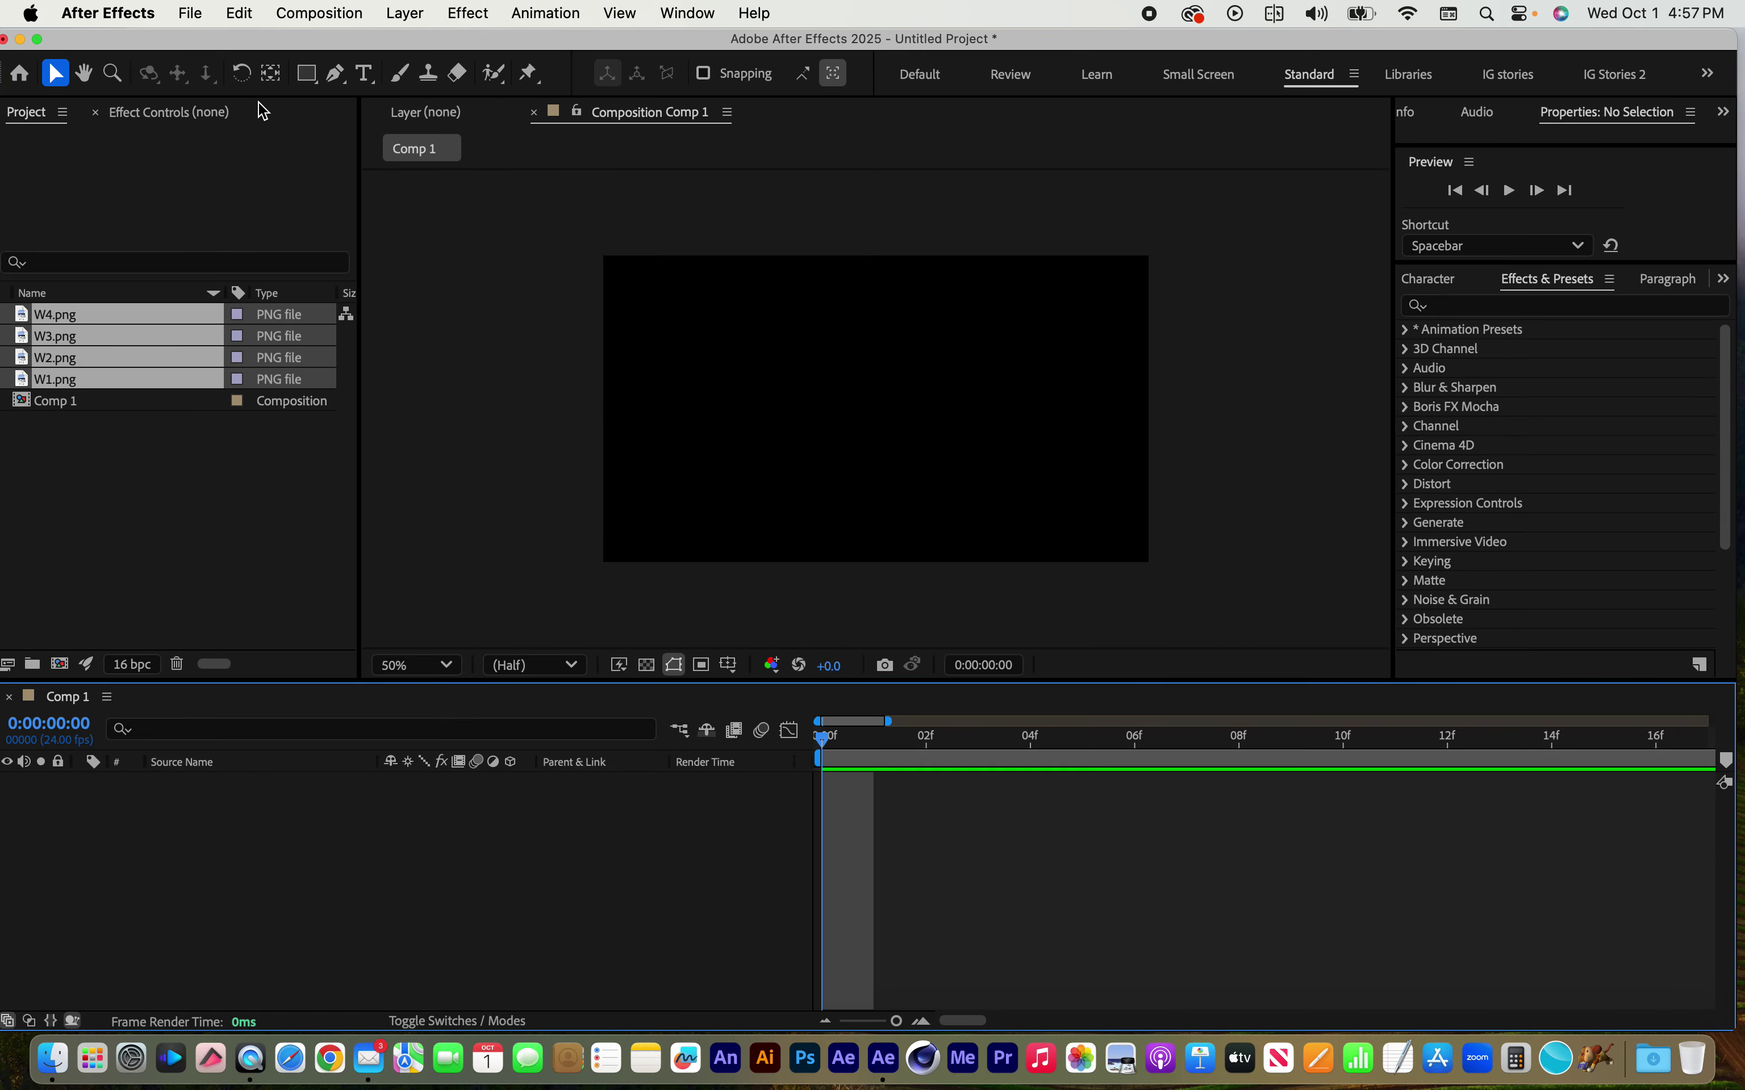
click(240, 10)
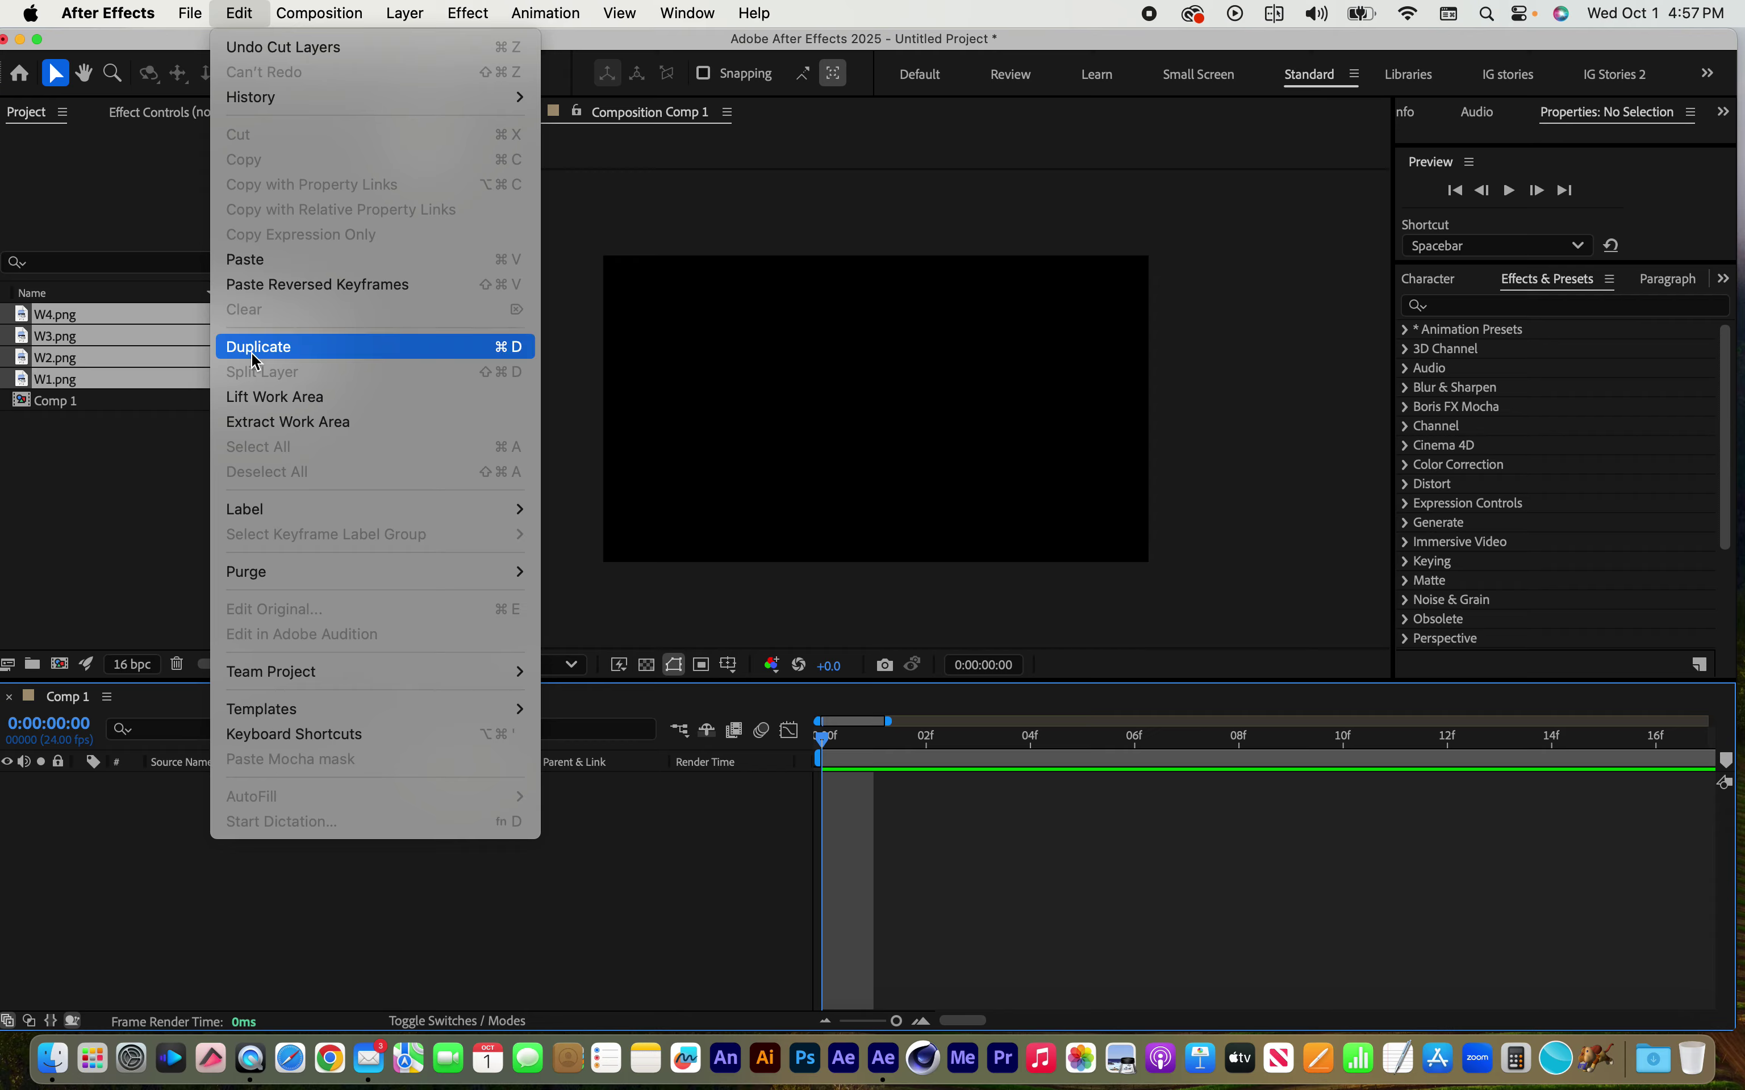
click(246, 260)
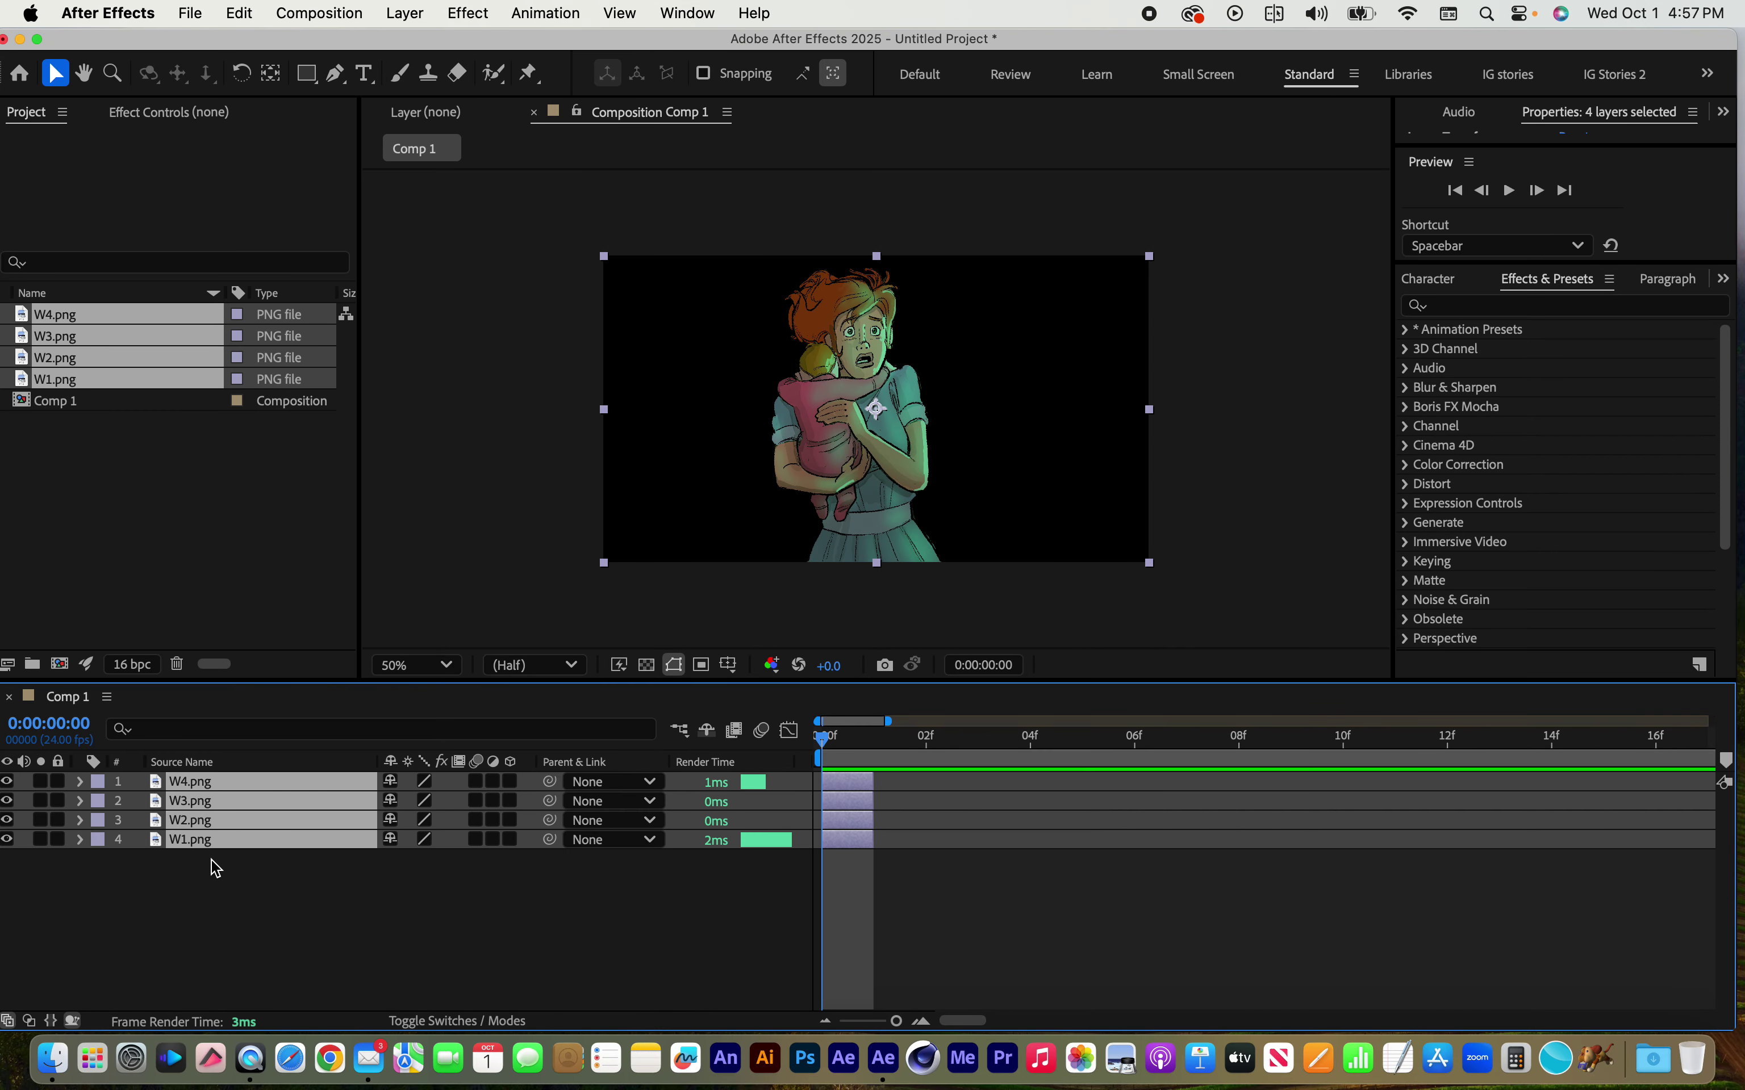
click(217, 901)
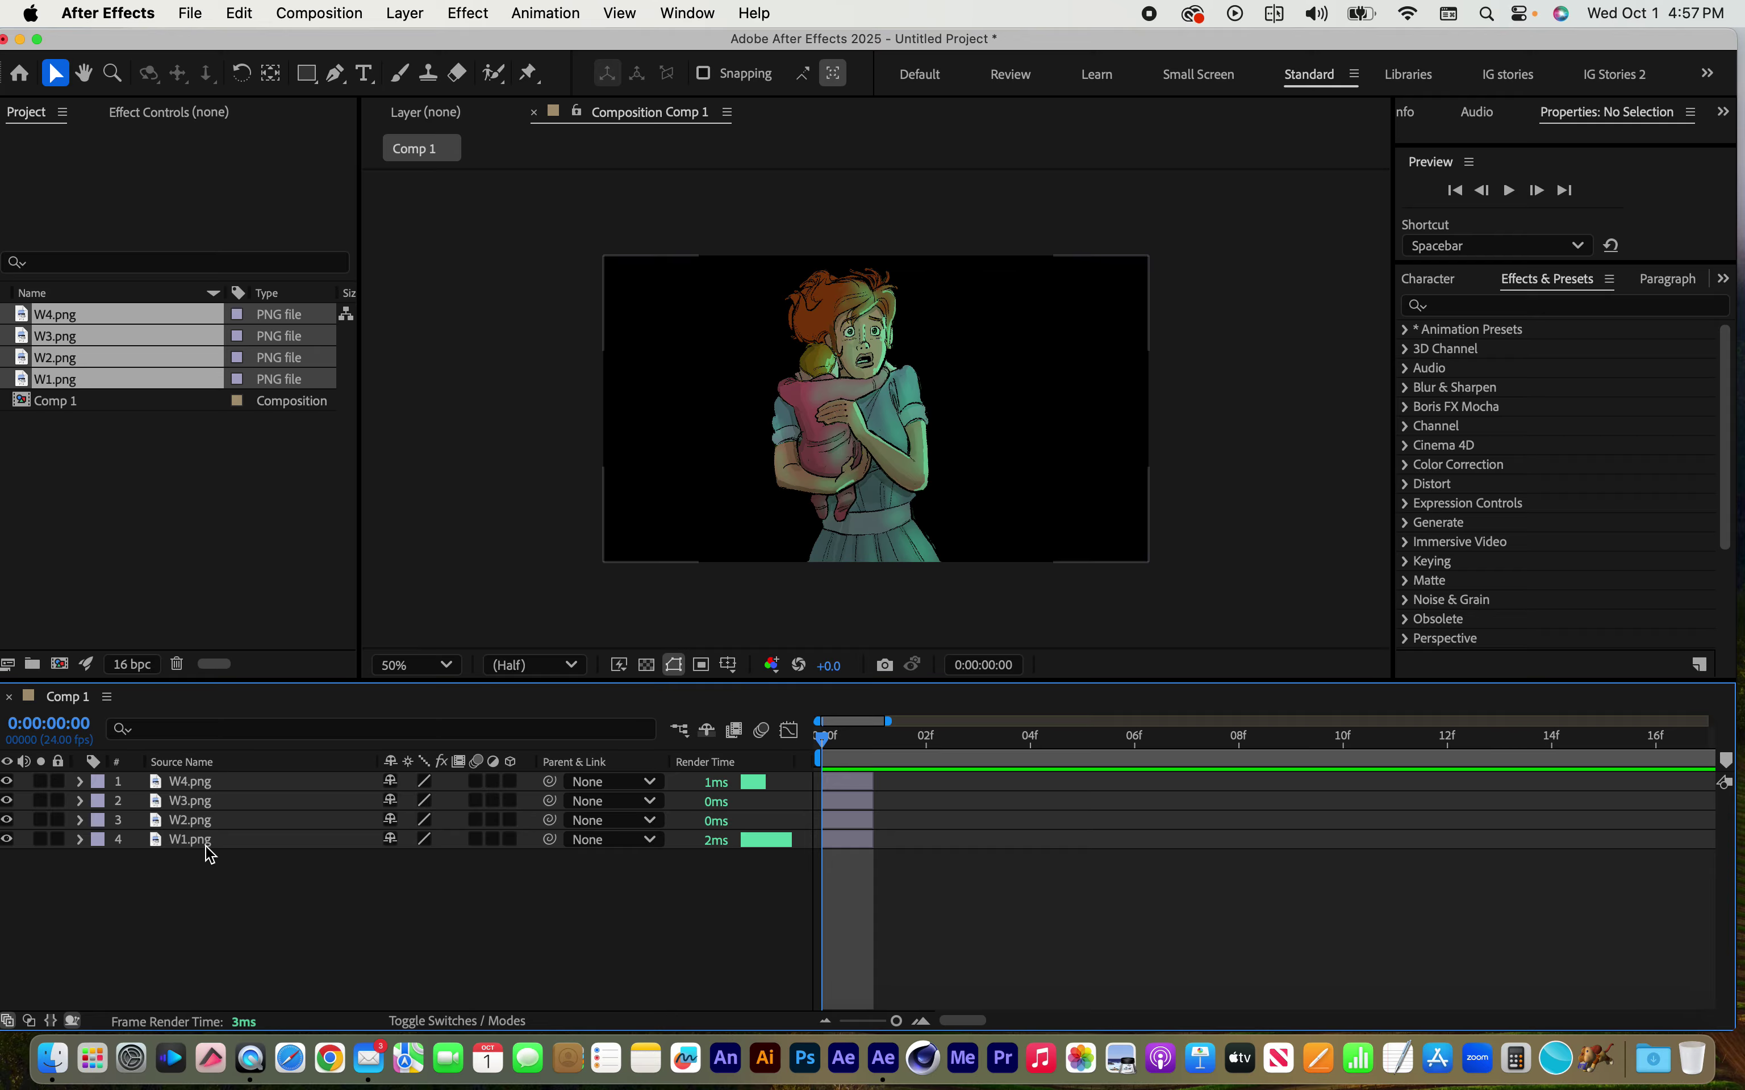
Reverse the layer stack to run from W1.png down to W4.png by selecting W1.png up through W4.png, cutting and pasting them
click(189, 841)
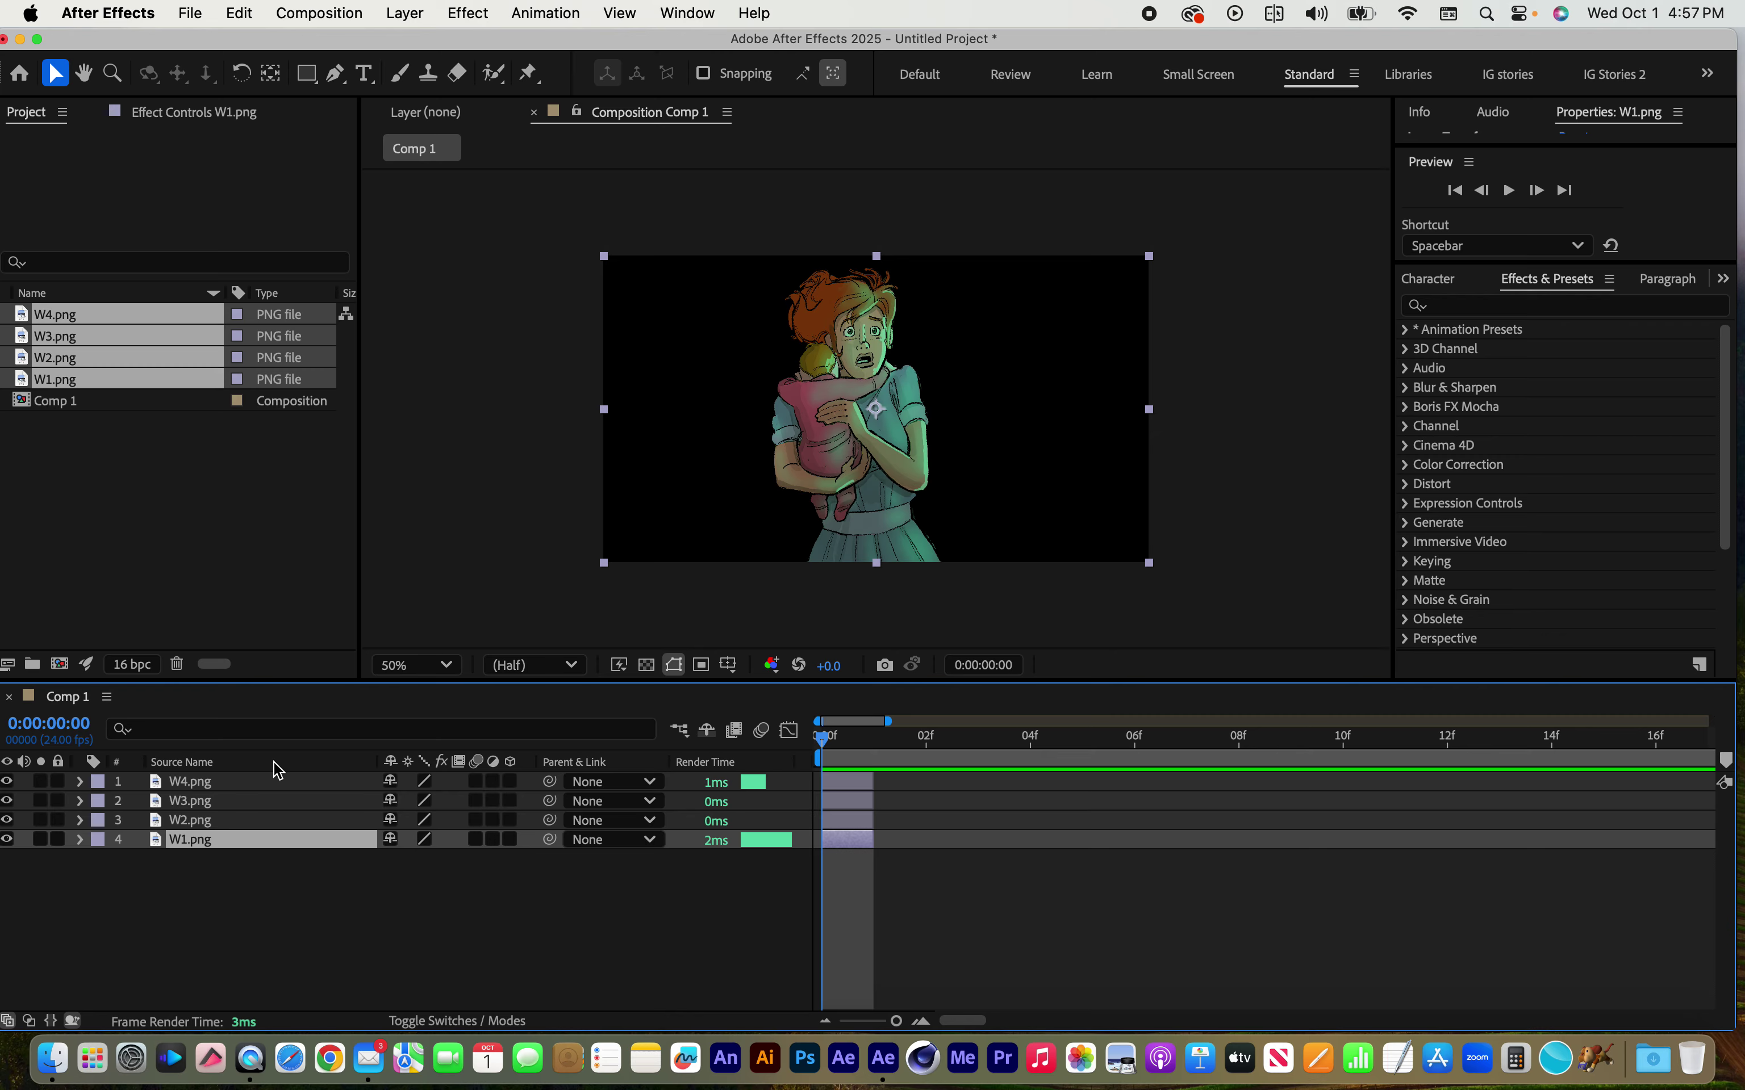
shift+click(190, 783)
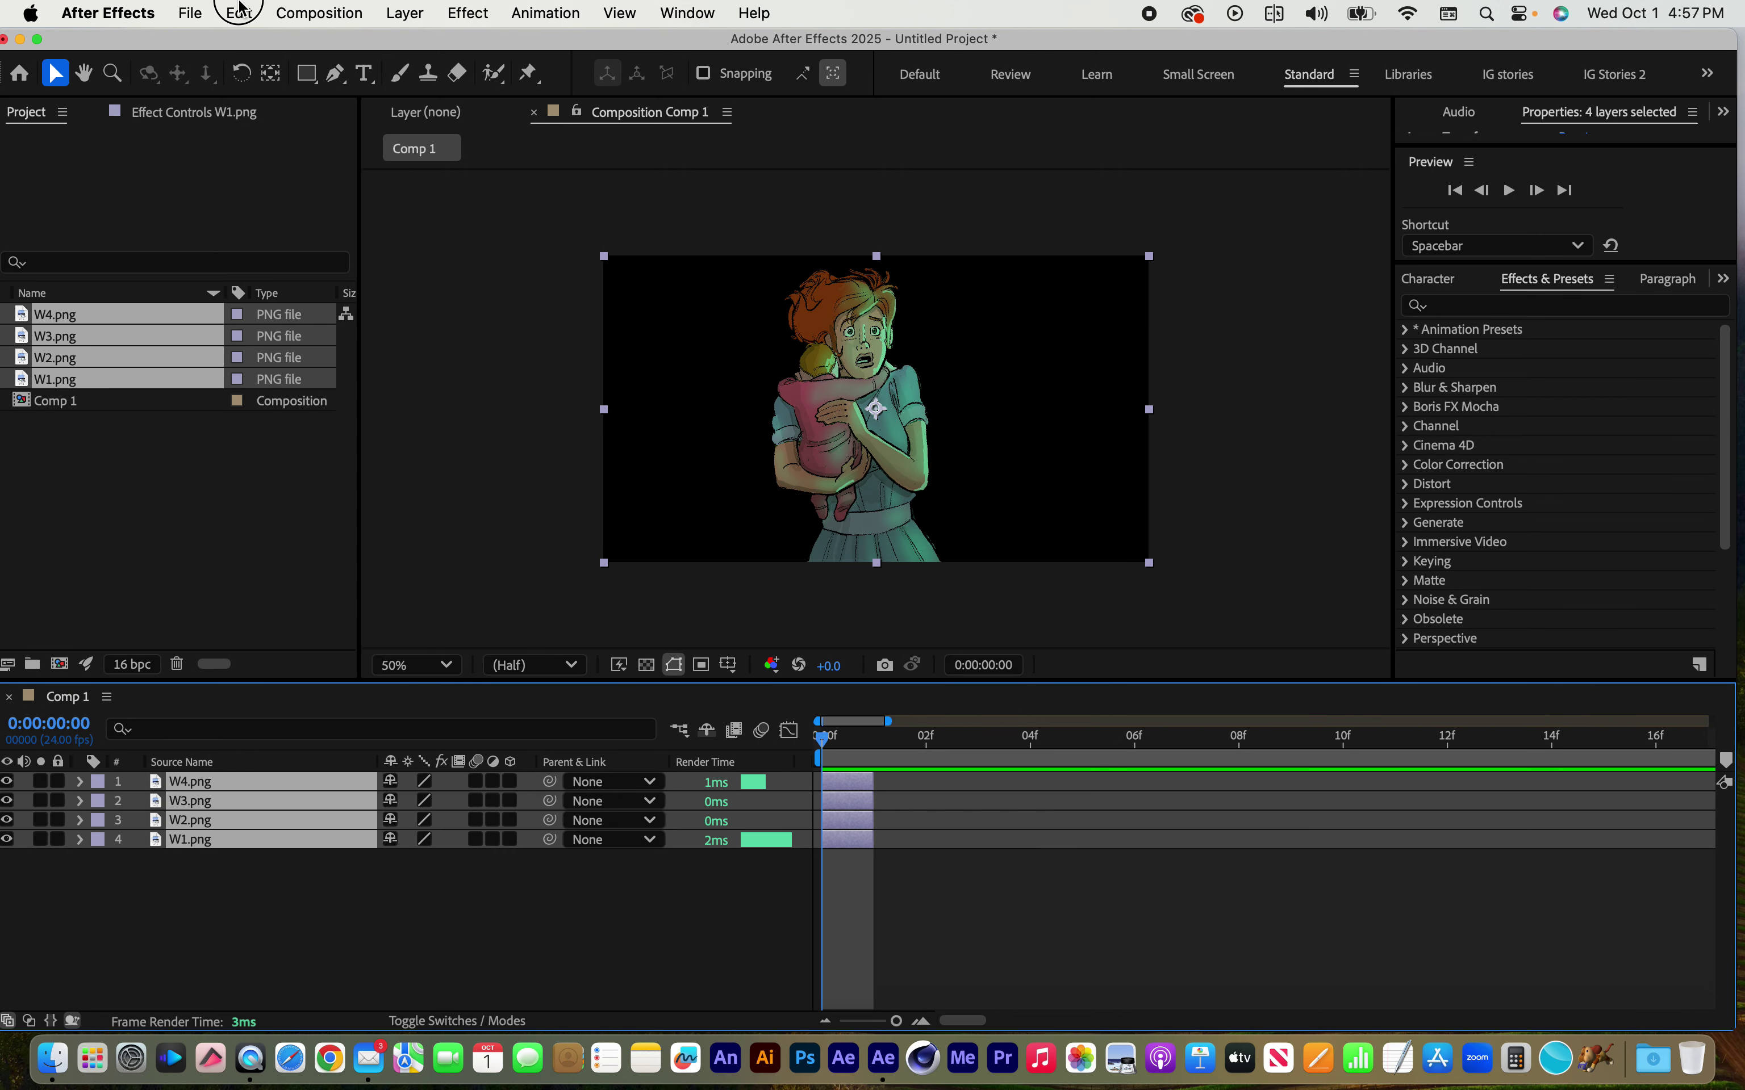
click(238, 13)
click(268, 135)
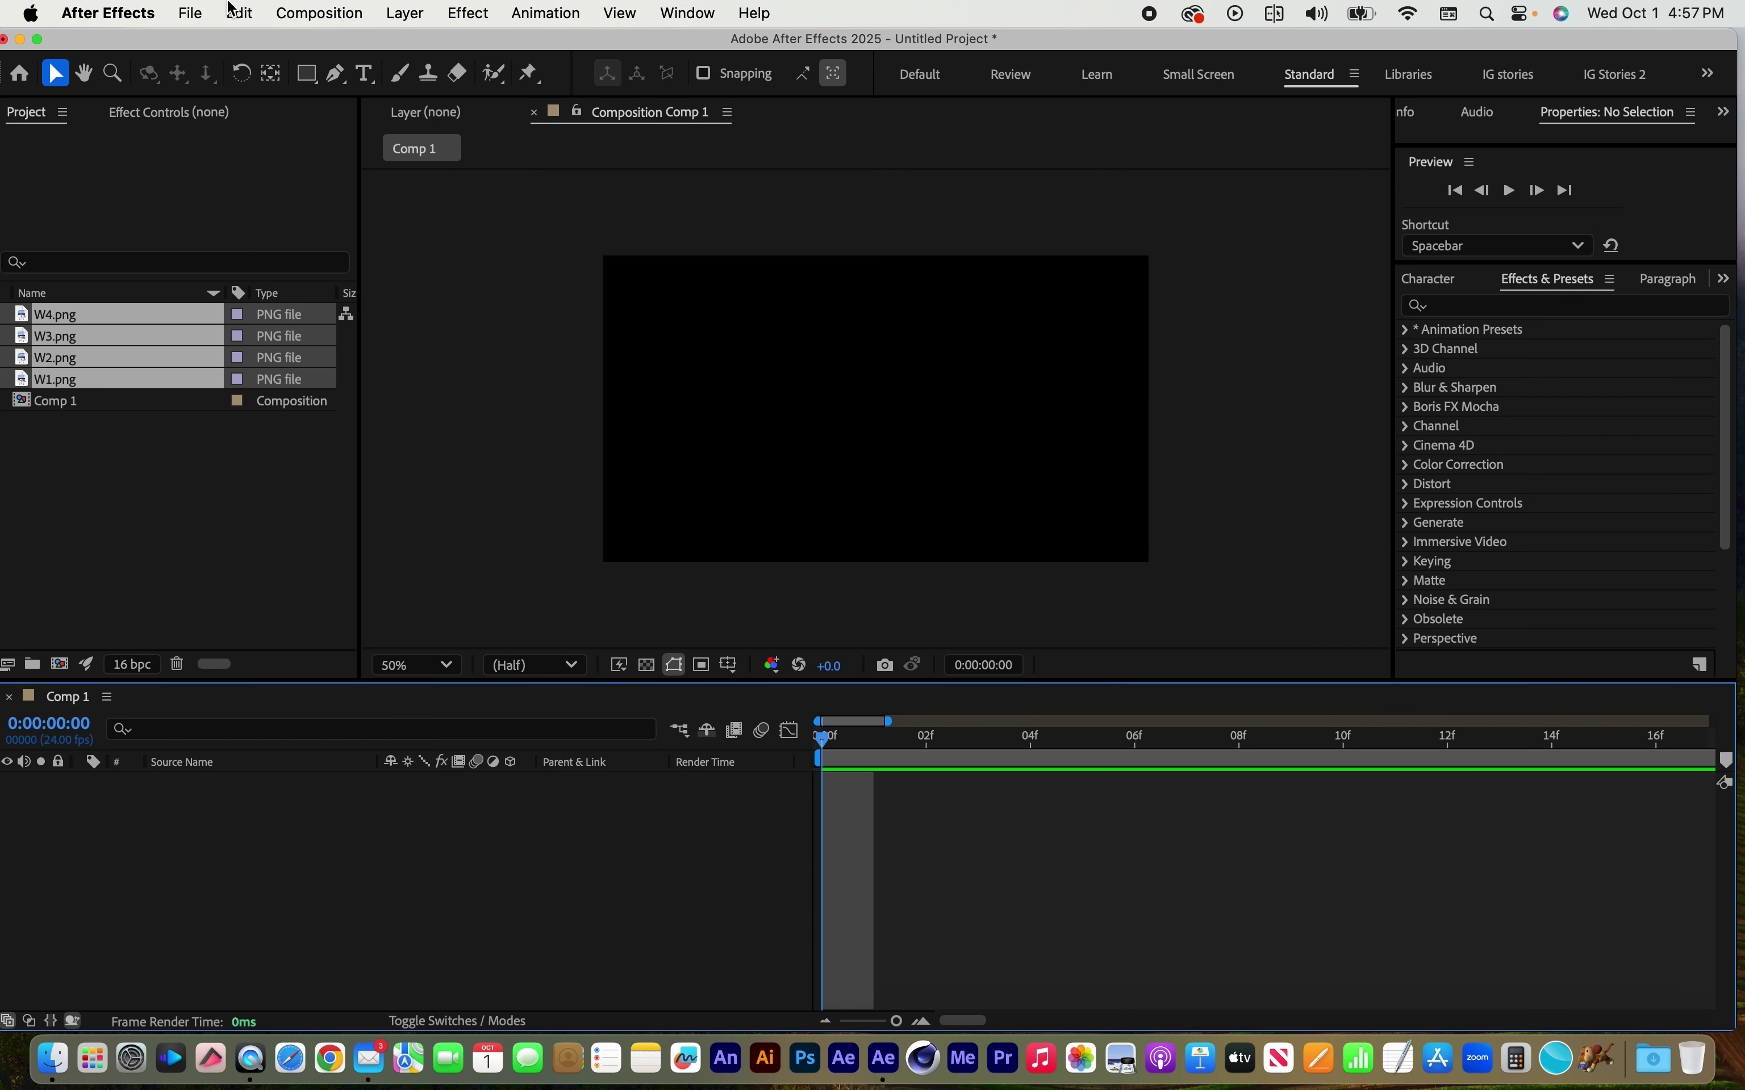
click(238, 13)
click(291, 260)
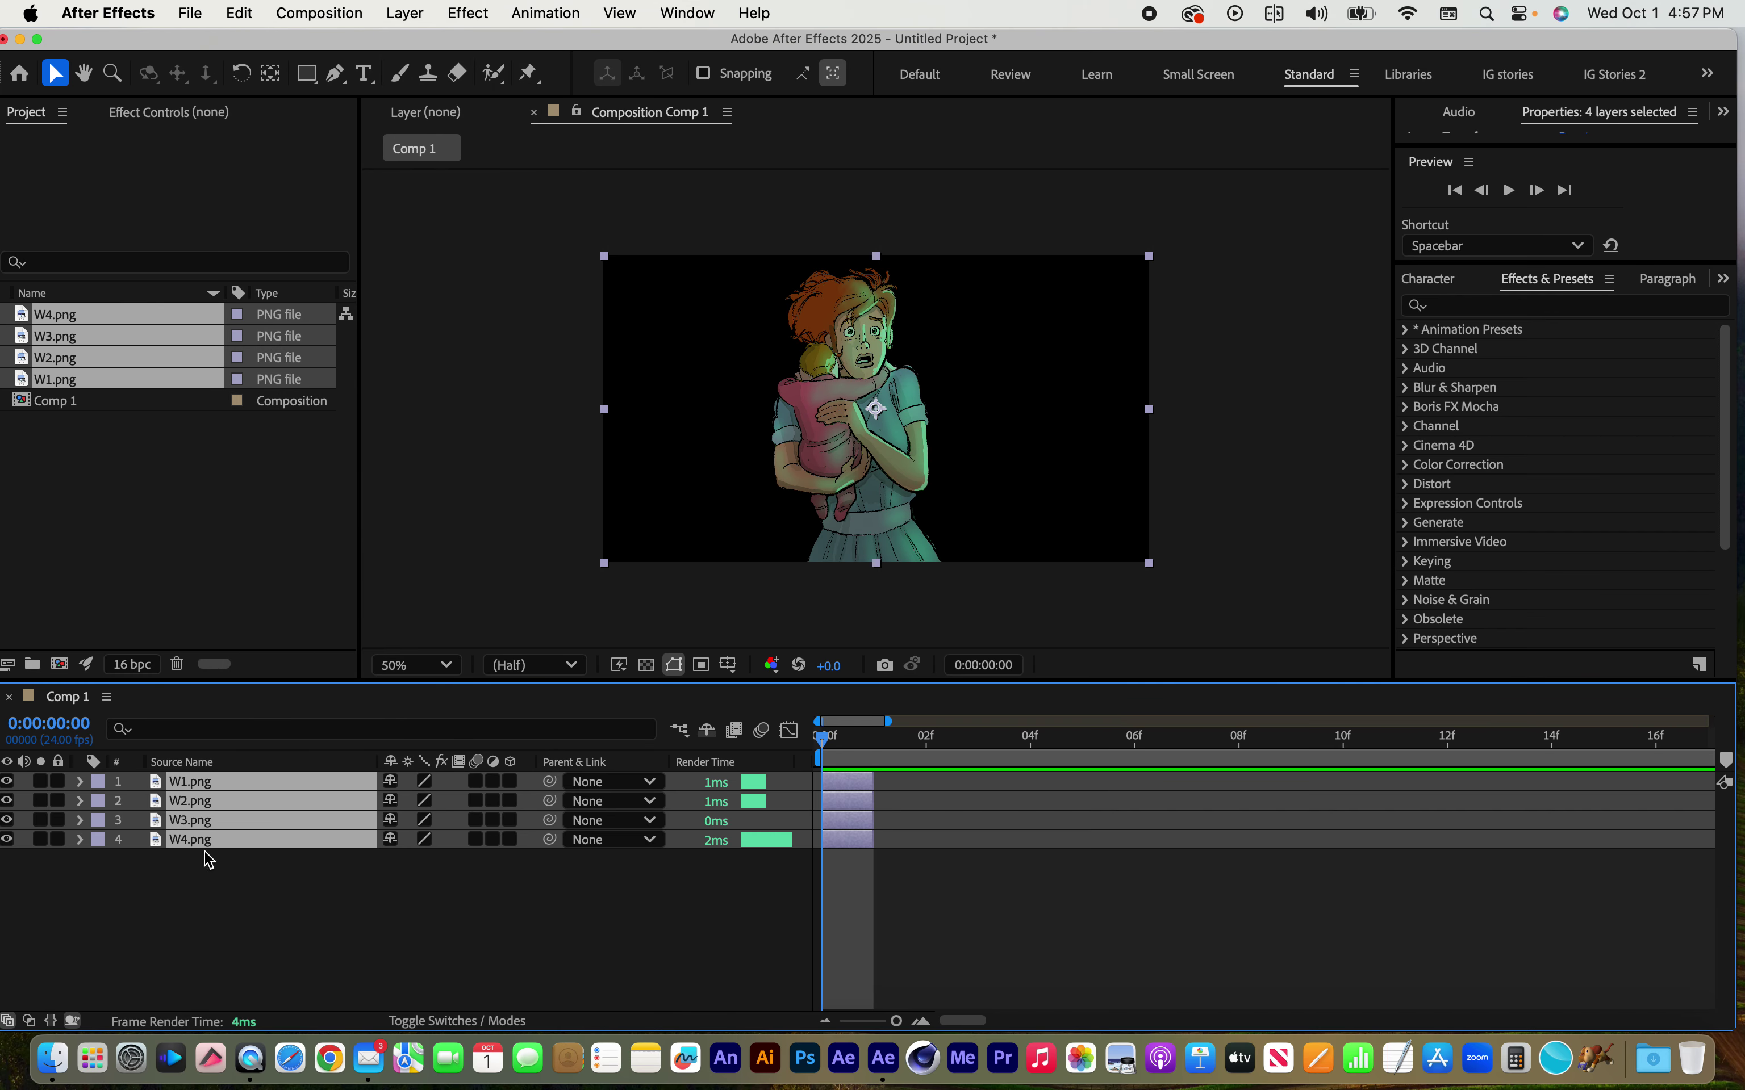
click(246, 913)
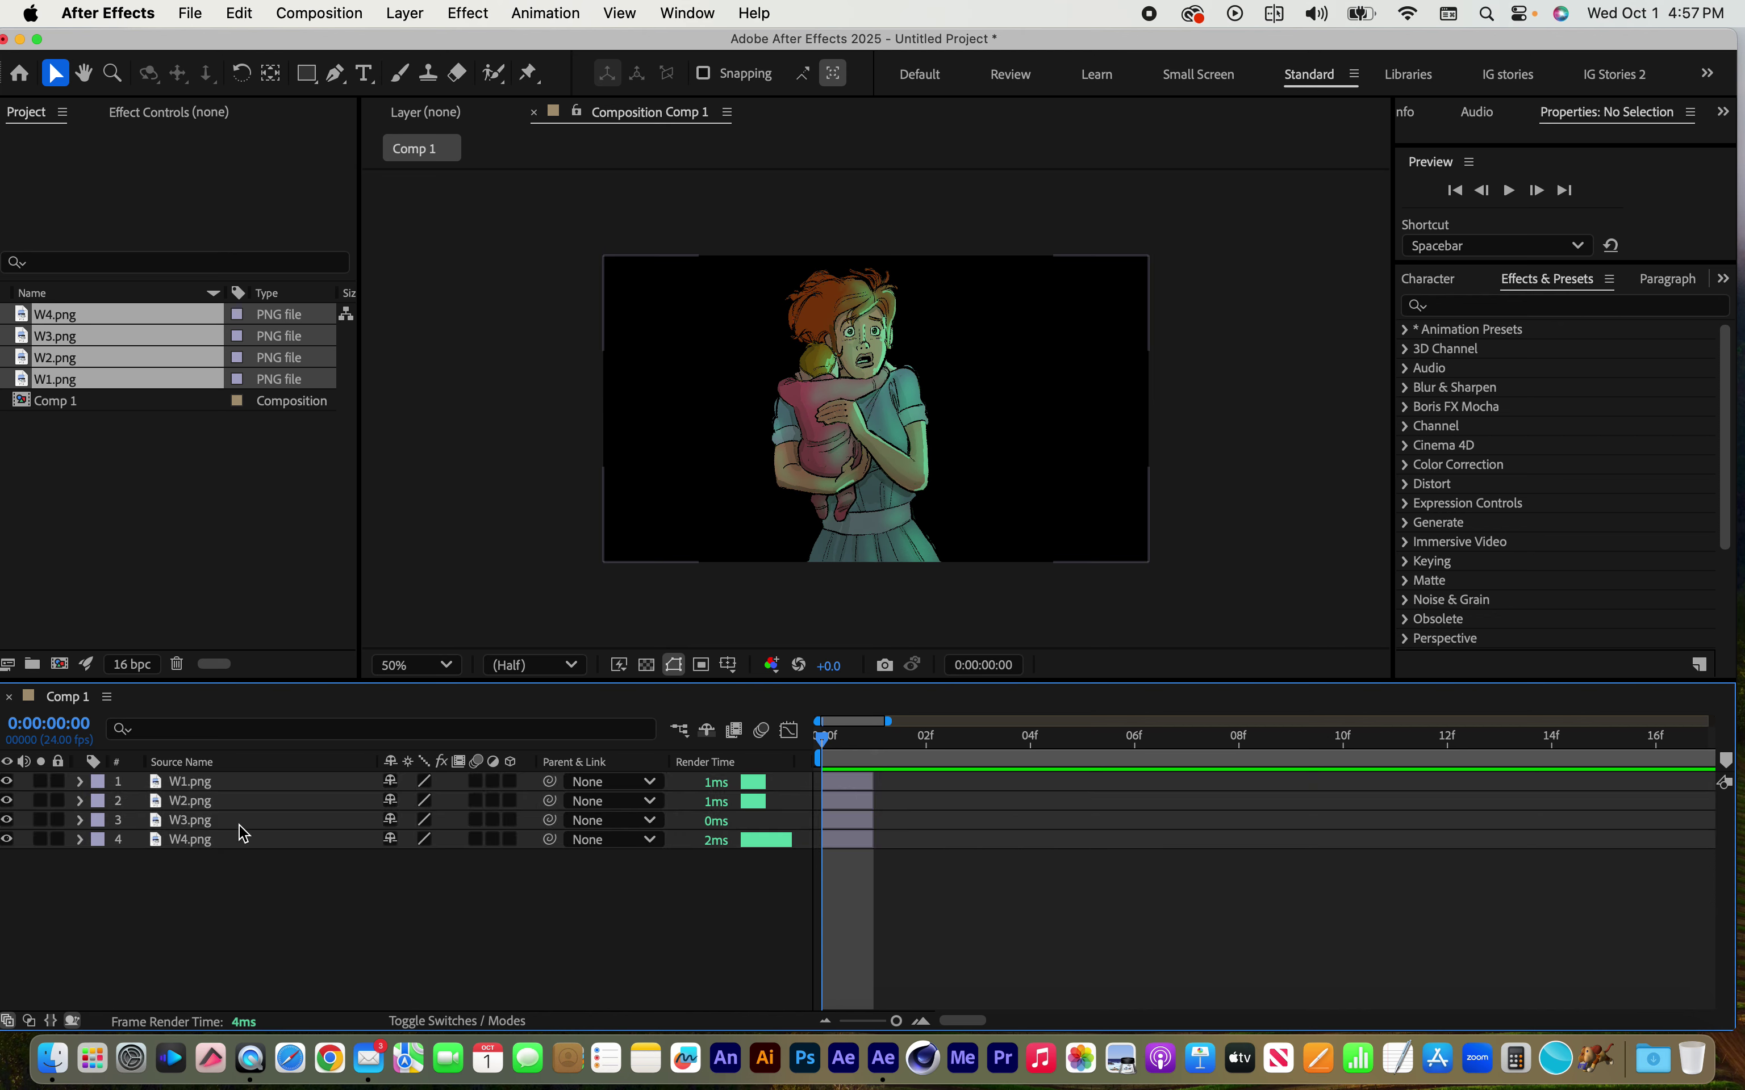
Arrange all four layers one after another with Sequence Layers, without overlap
key(super+a)
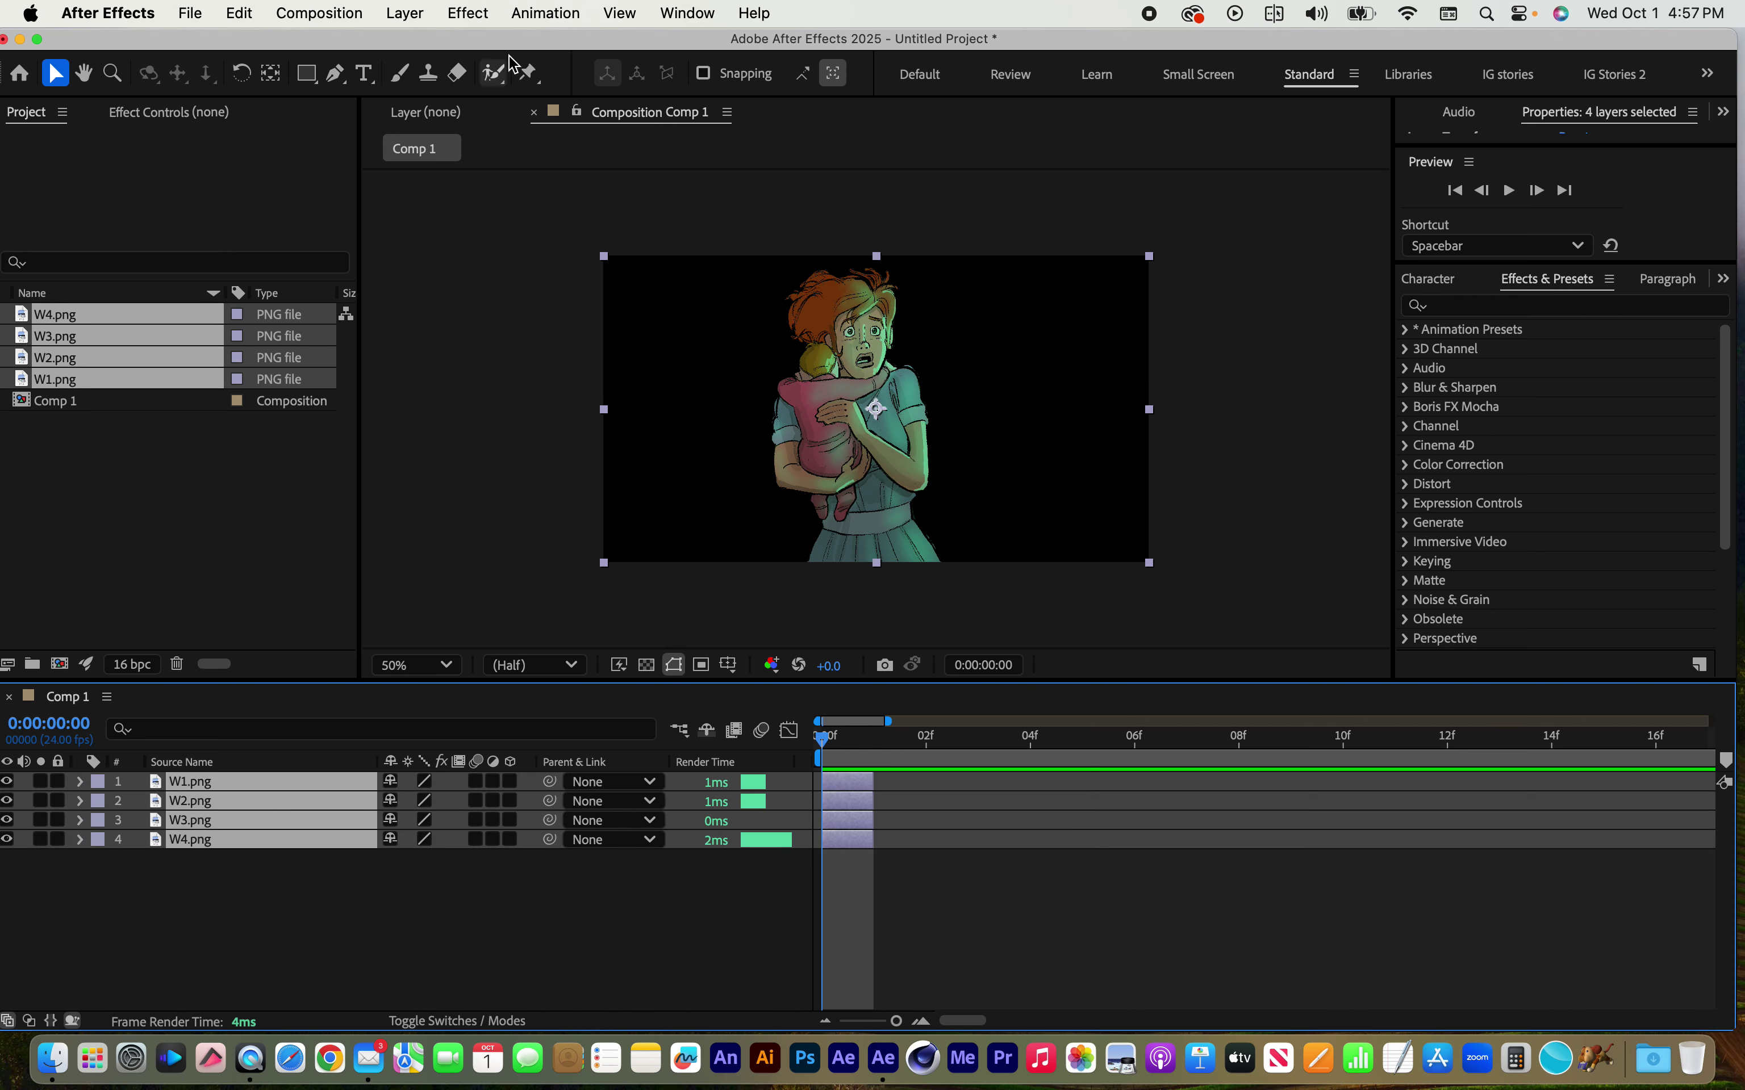
click(546, 13)
mouse_move(592, 259)
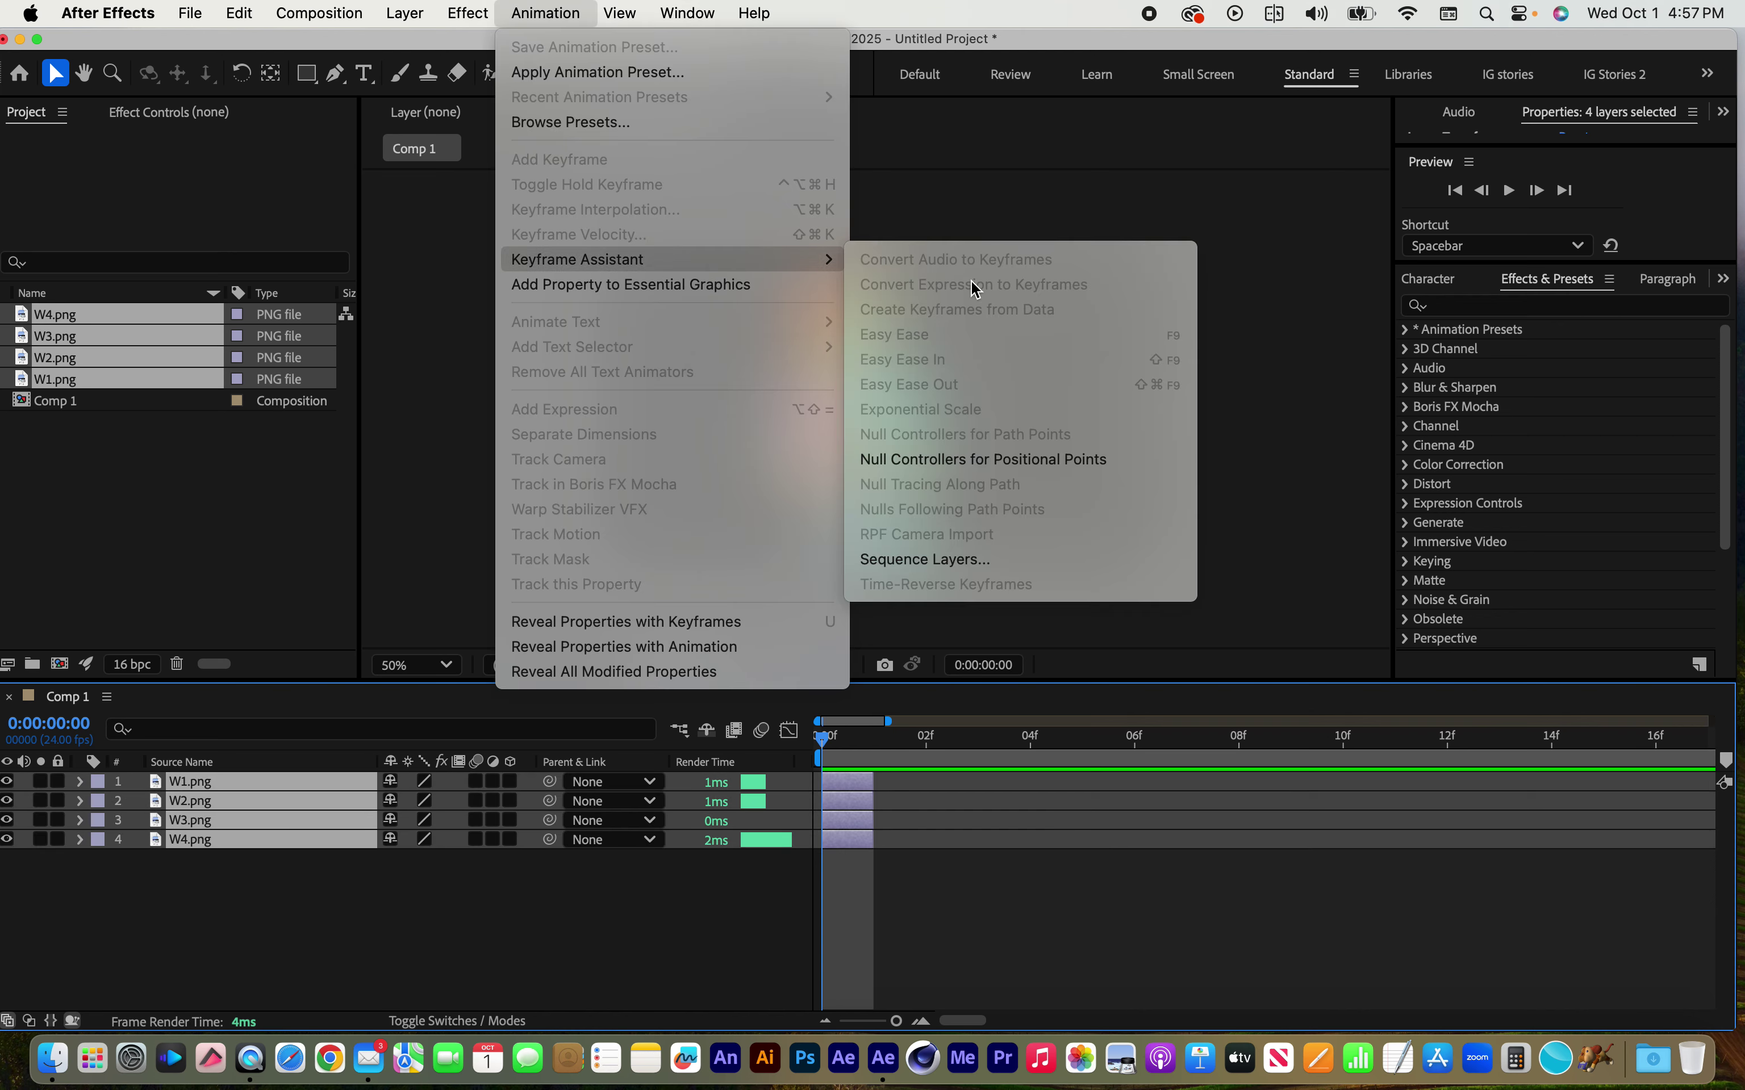
click(995, 569)
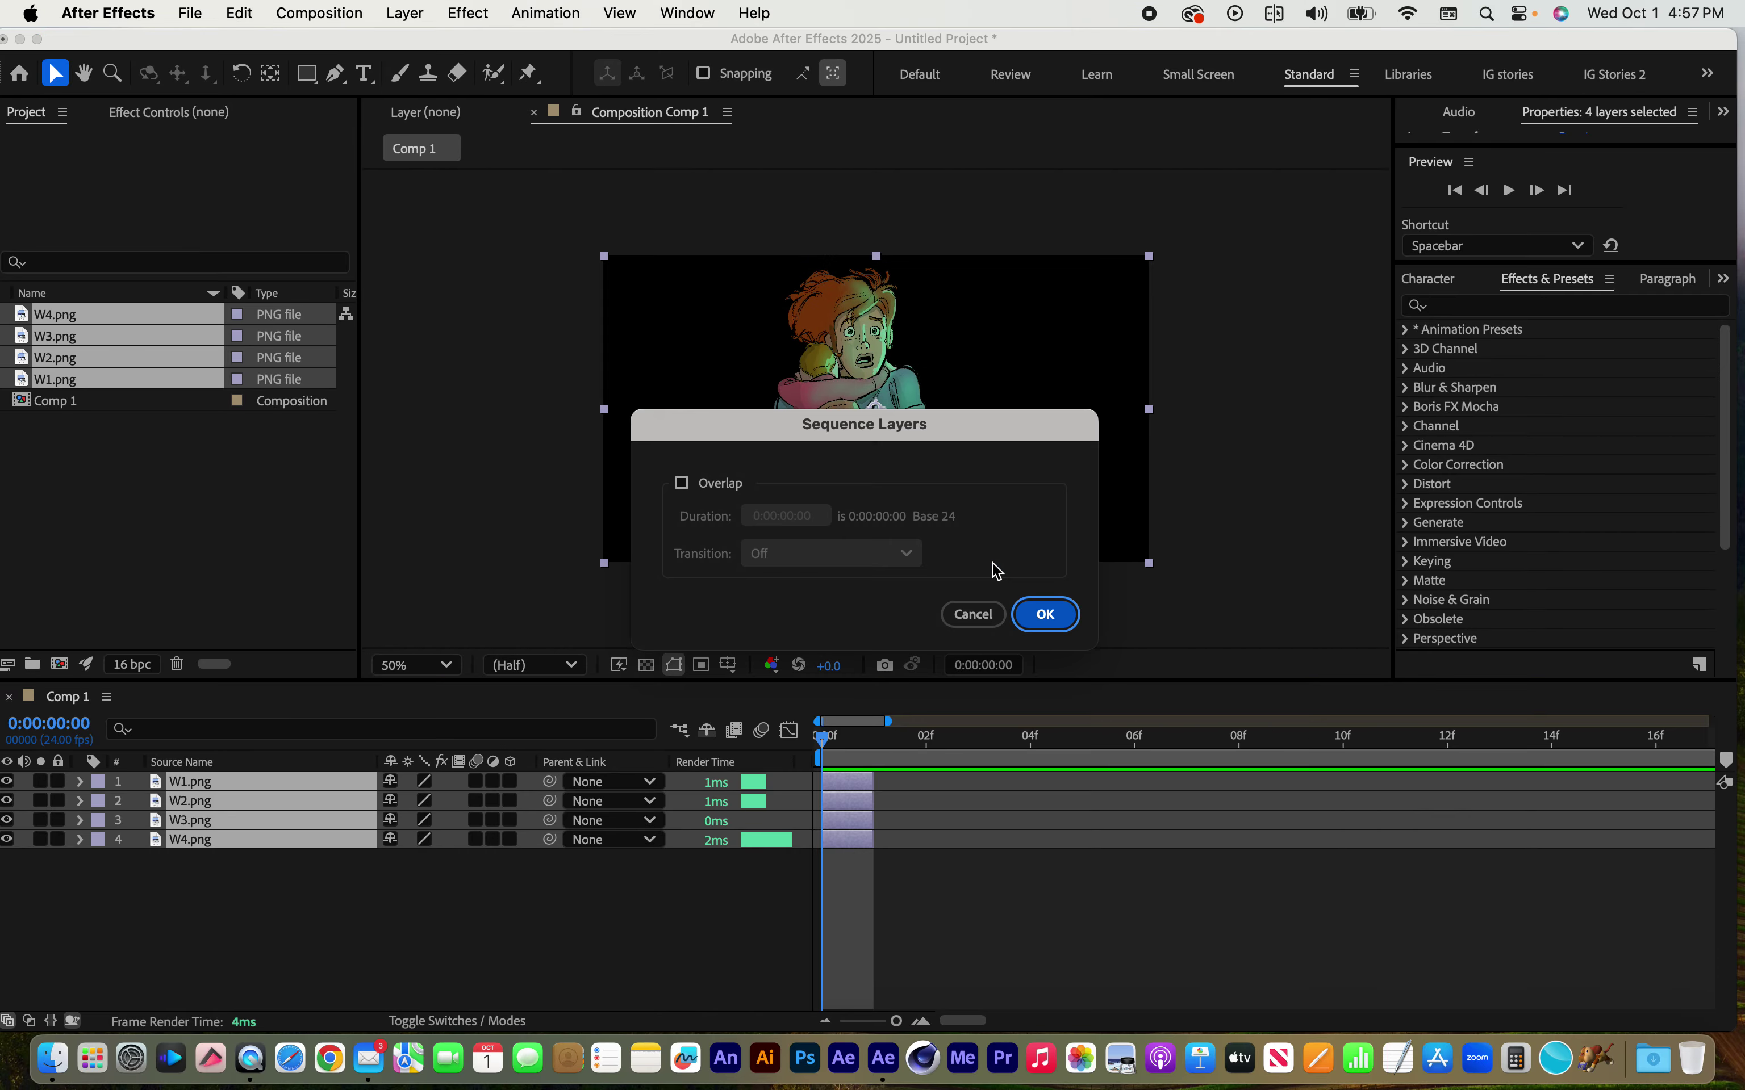
click(1051, 614)
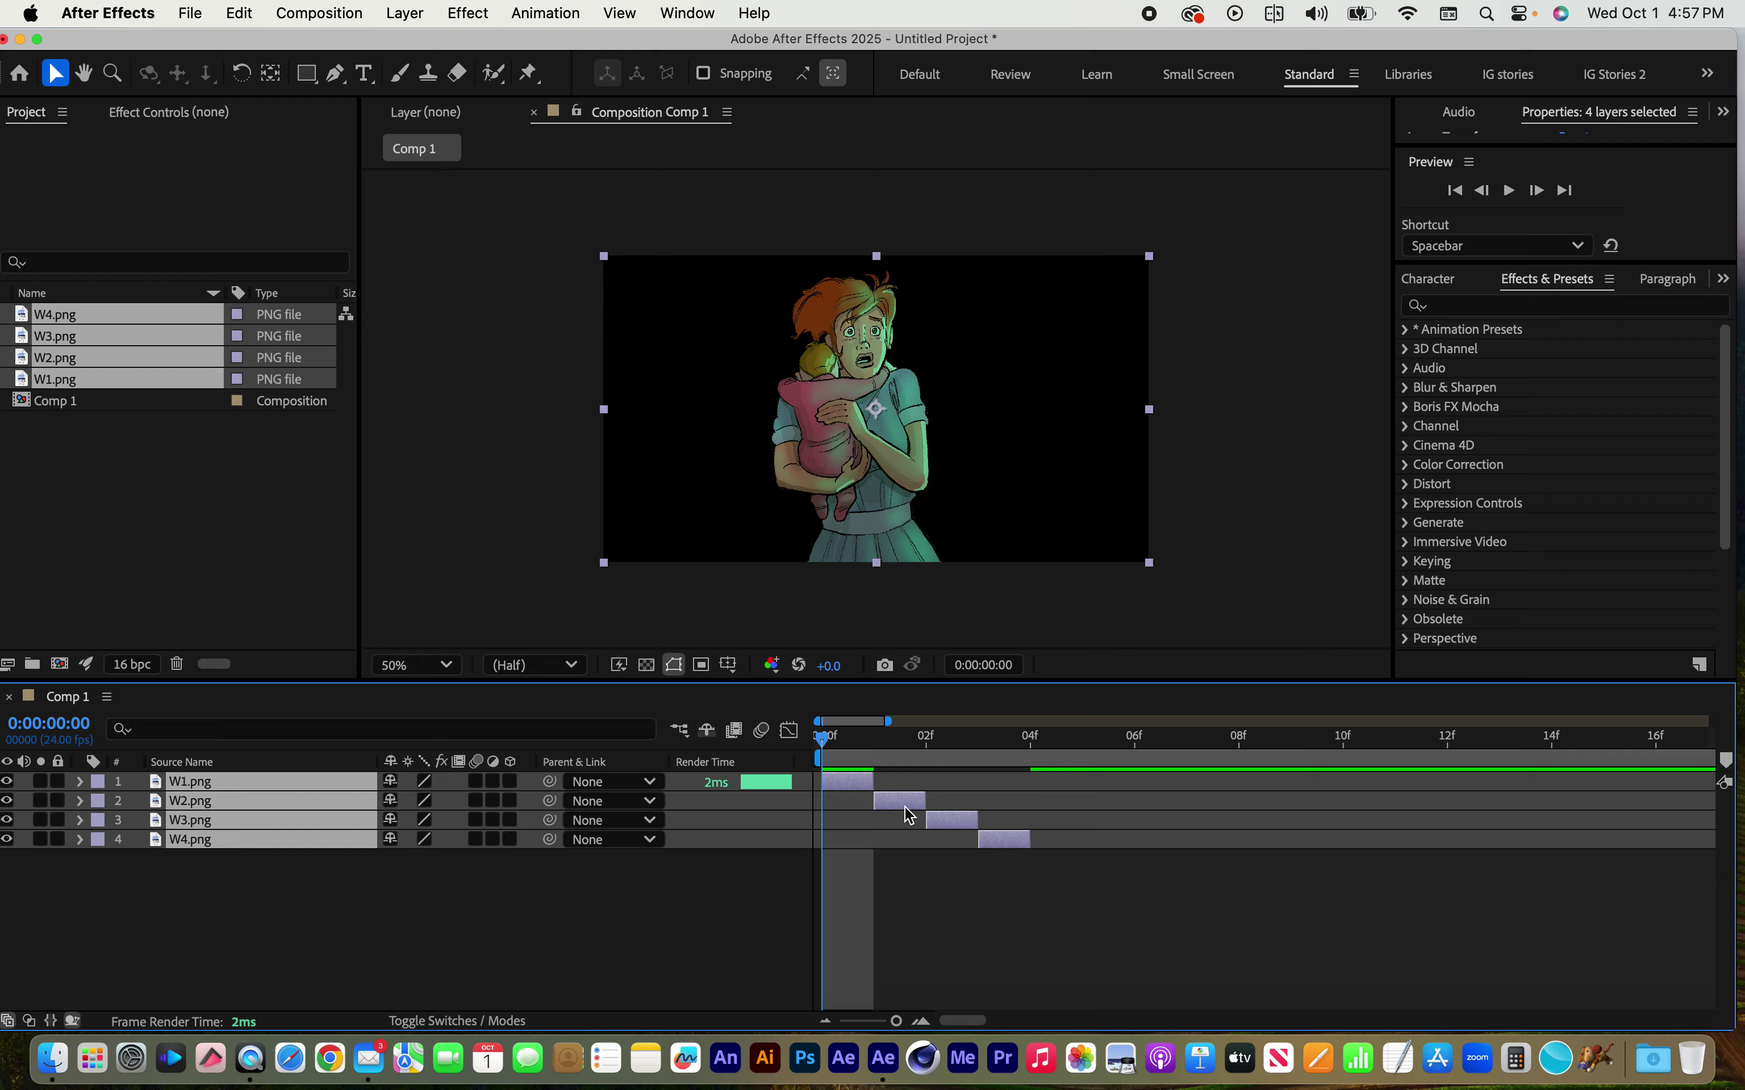
Trim the composition to a work area ending at frame 3, W4.png's frame, and preview the looping animation
drag(902, 743, 981, 741)
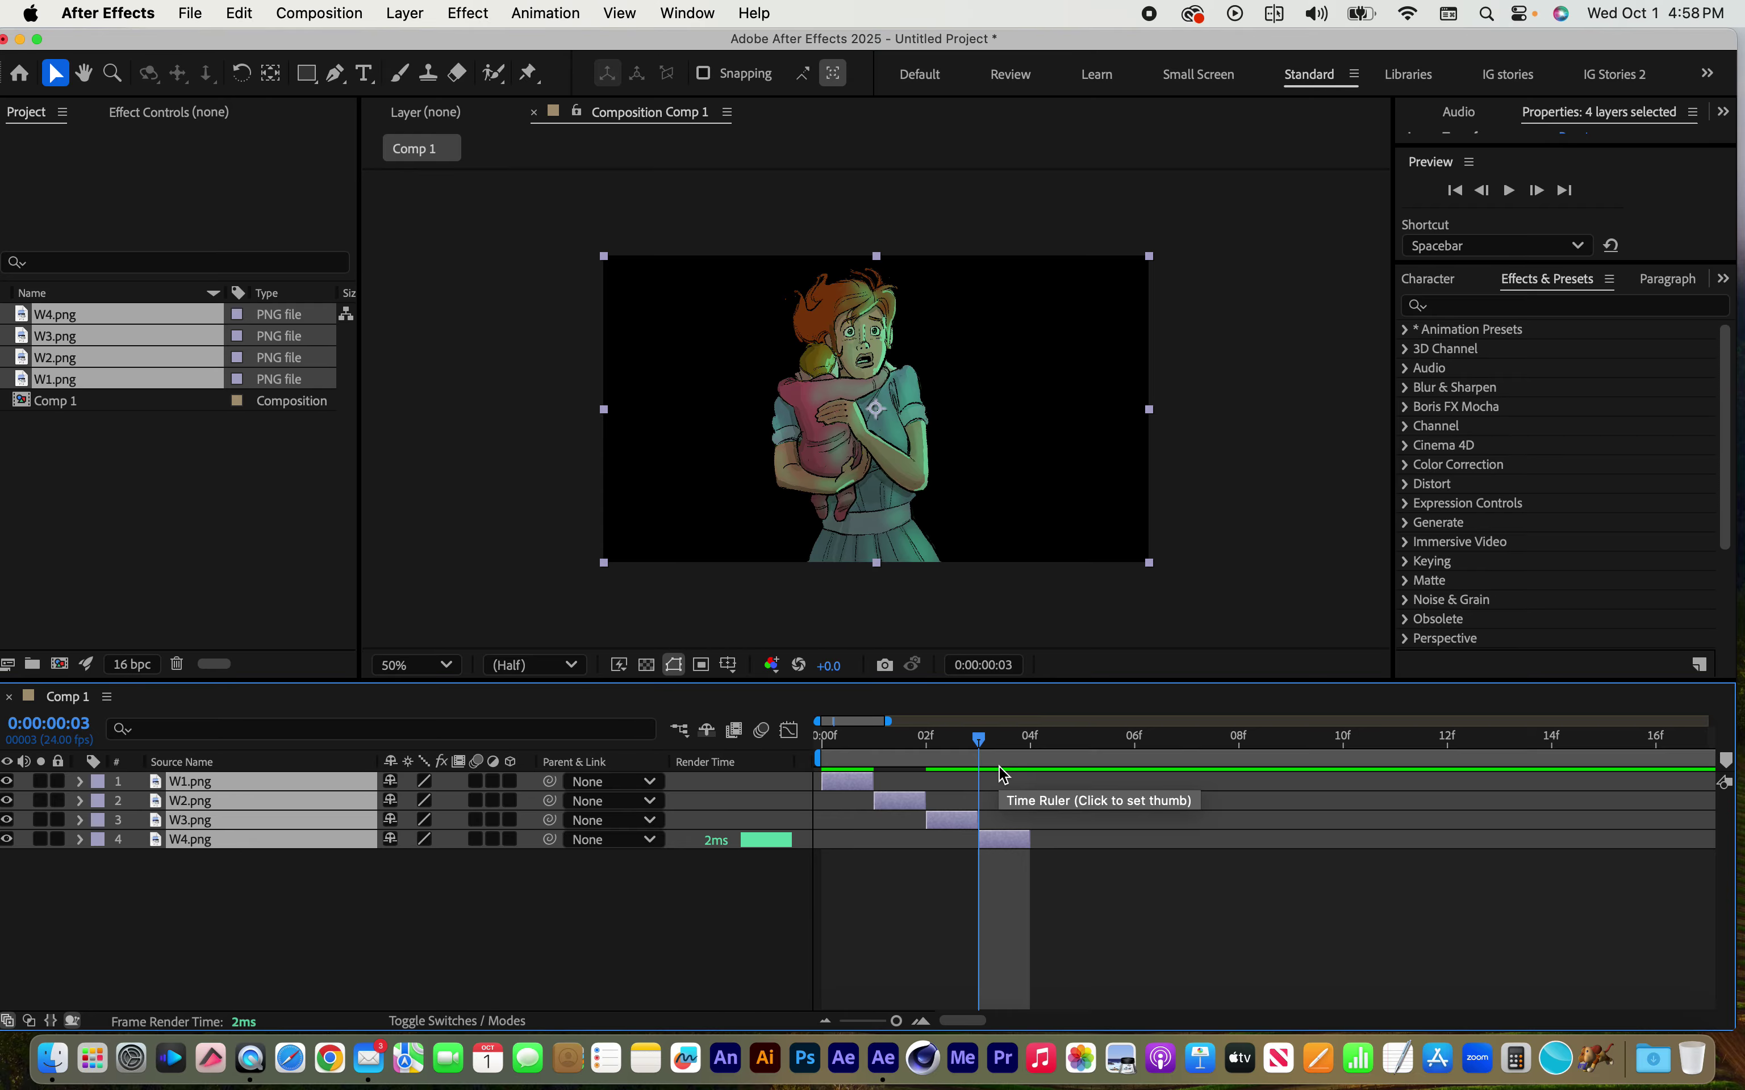
key(n)
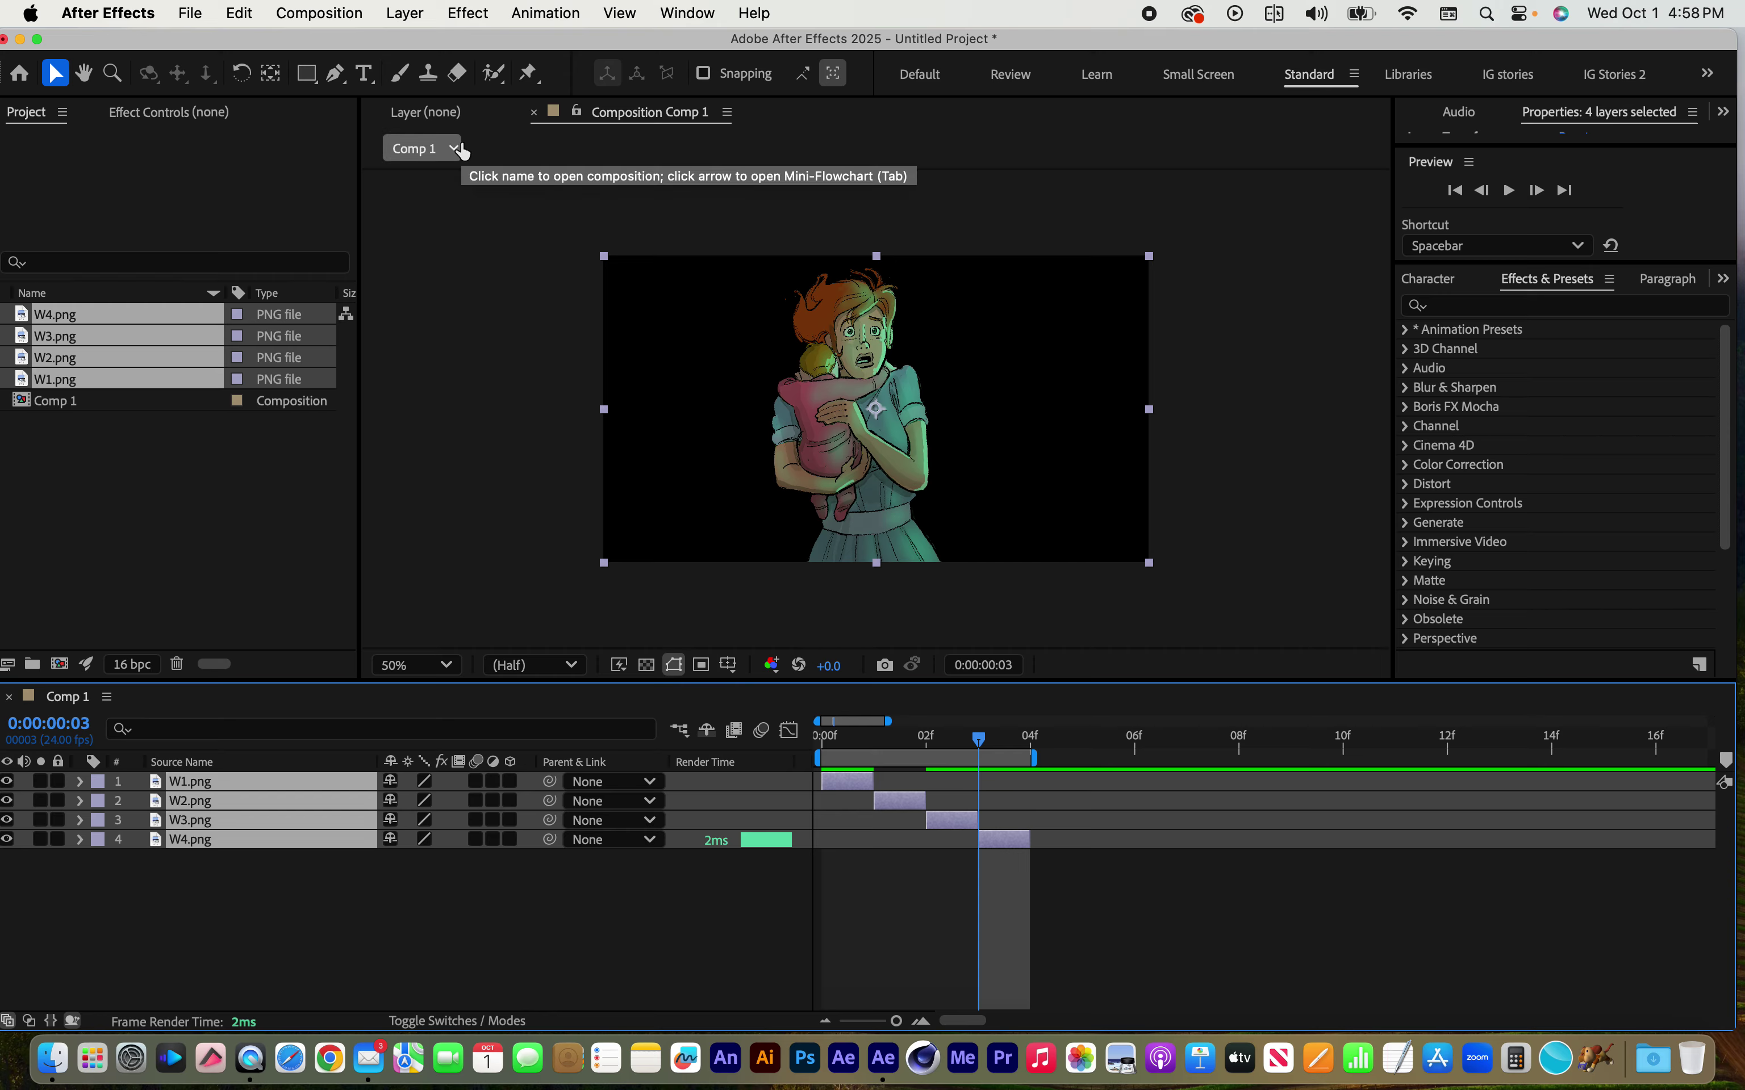
click(321, 11)
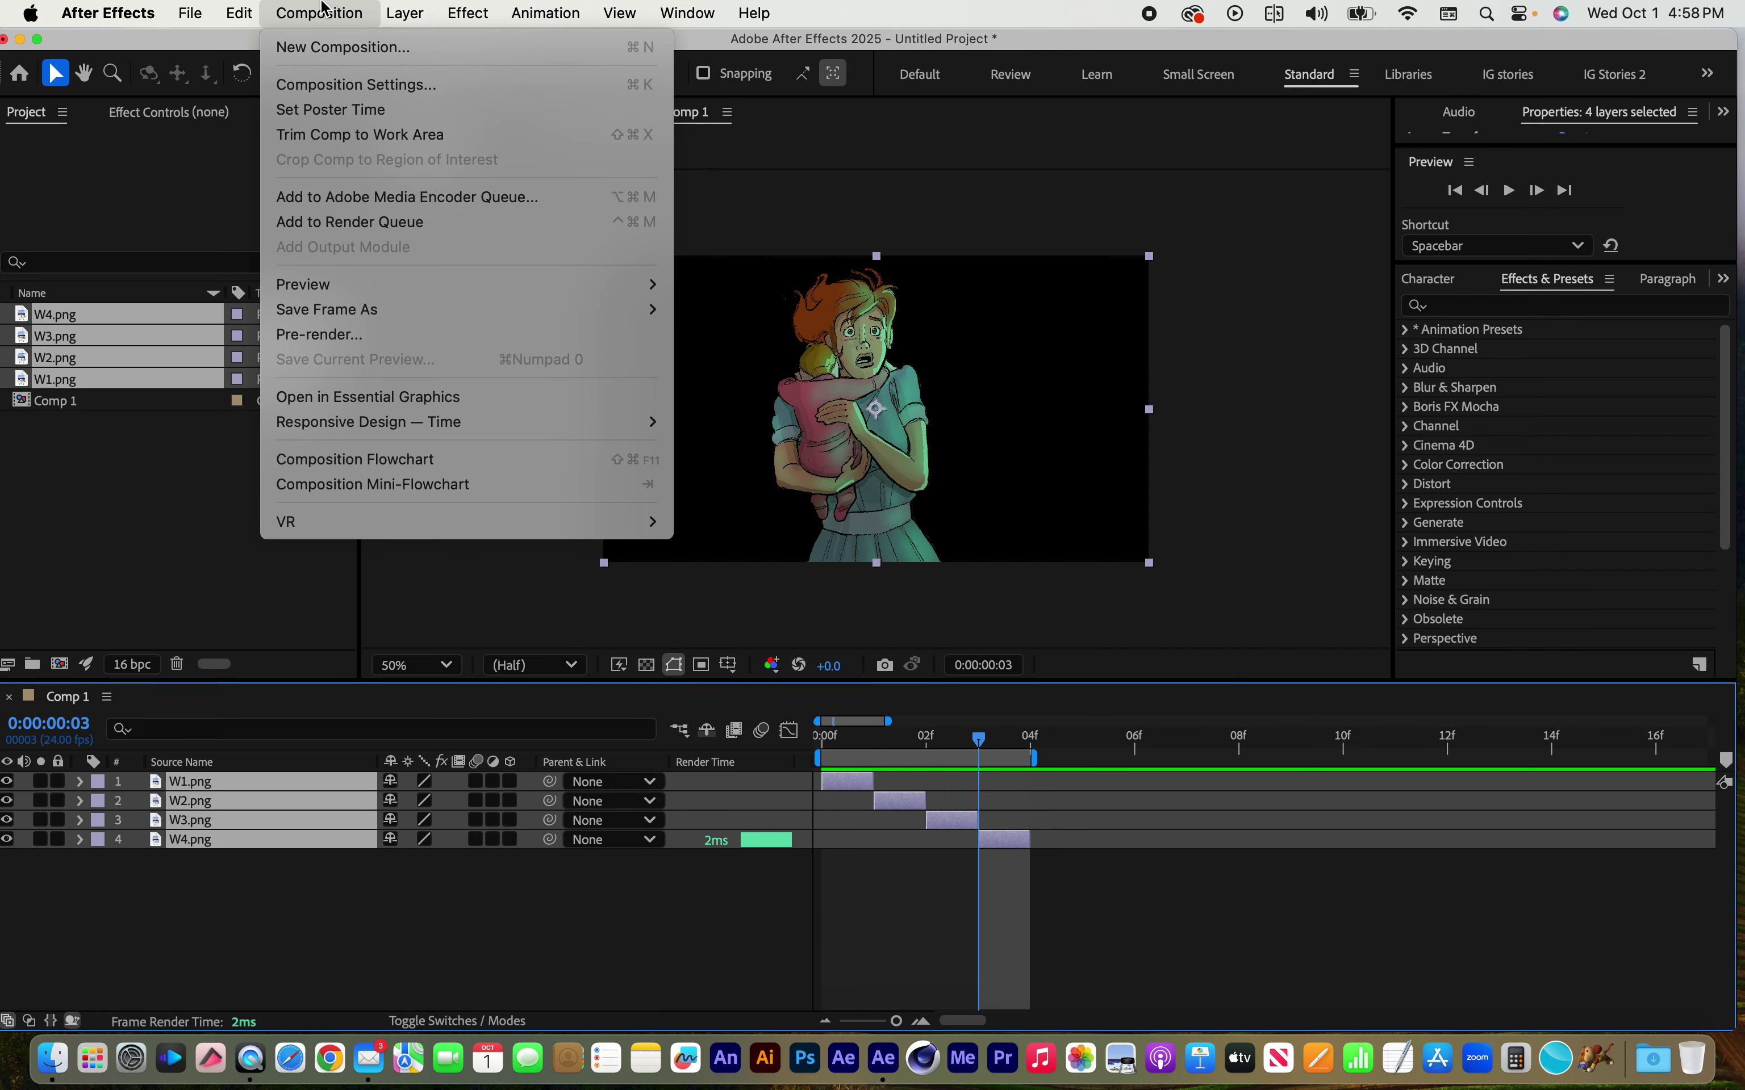
click(343, 135)
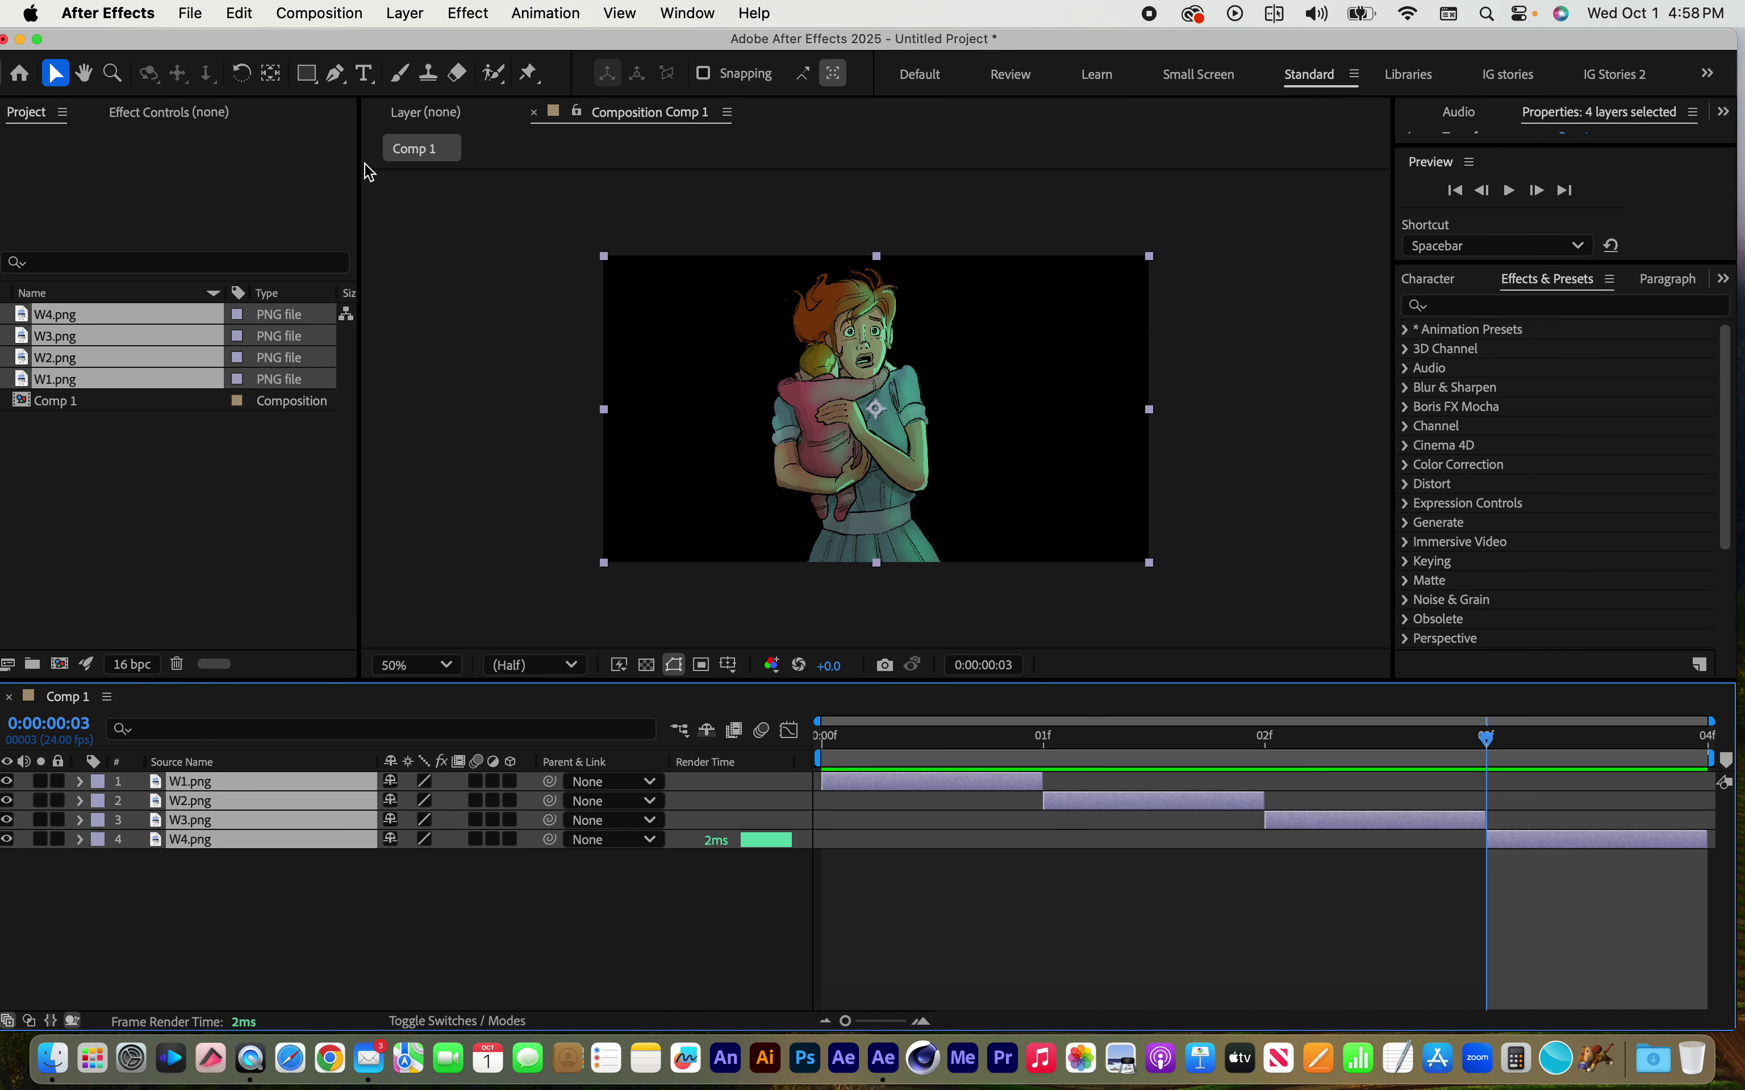
key(space)
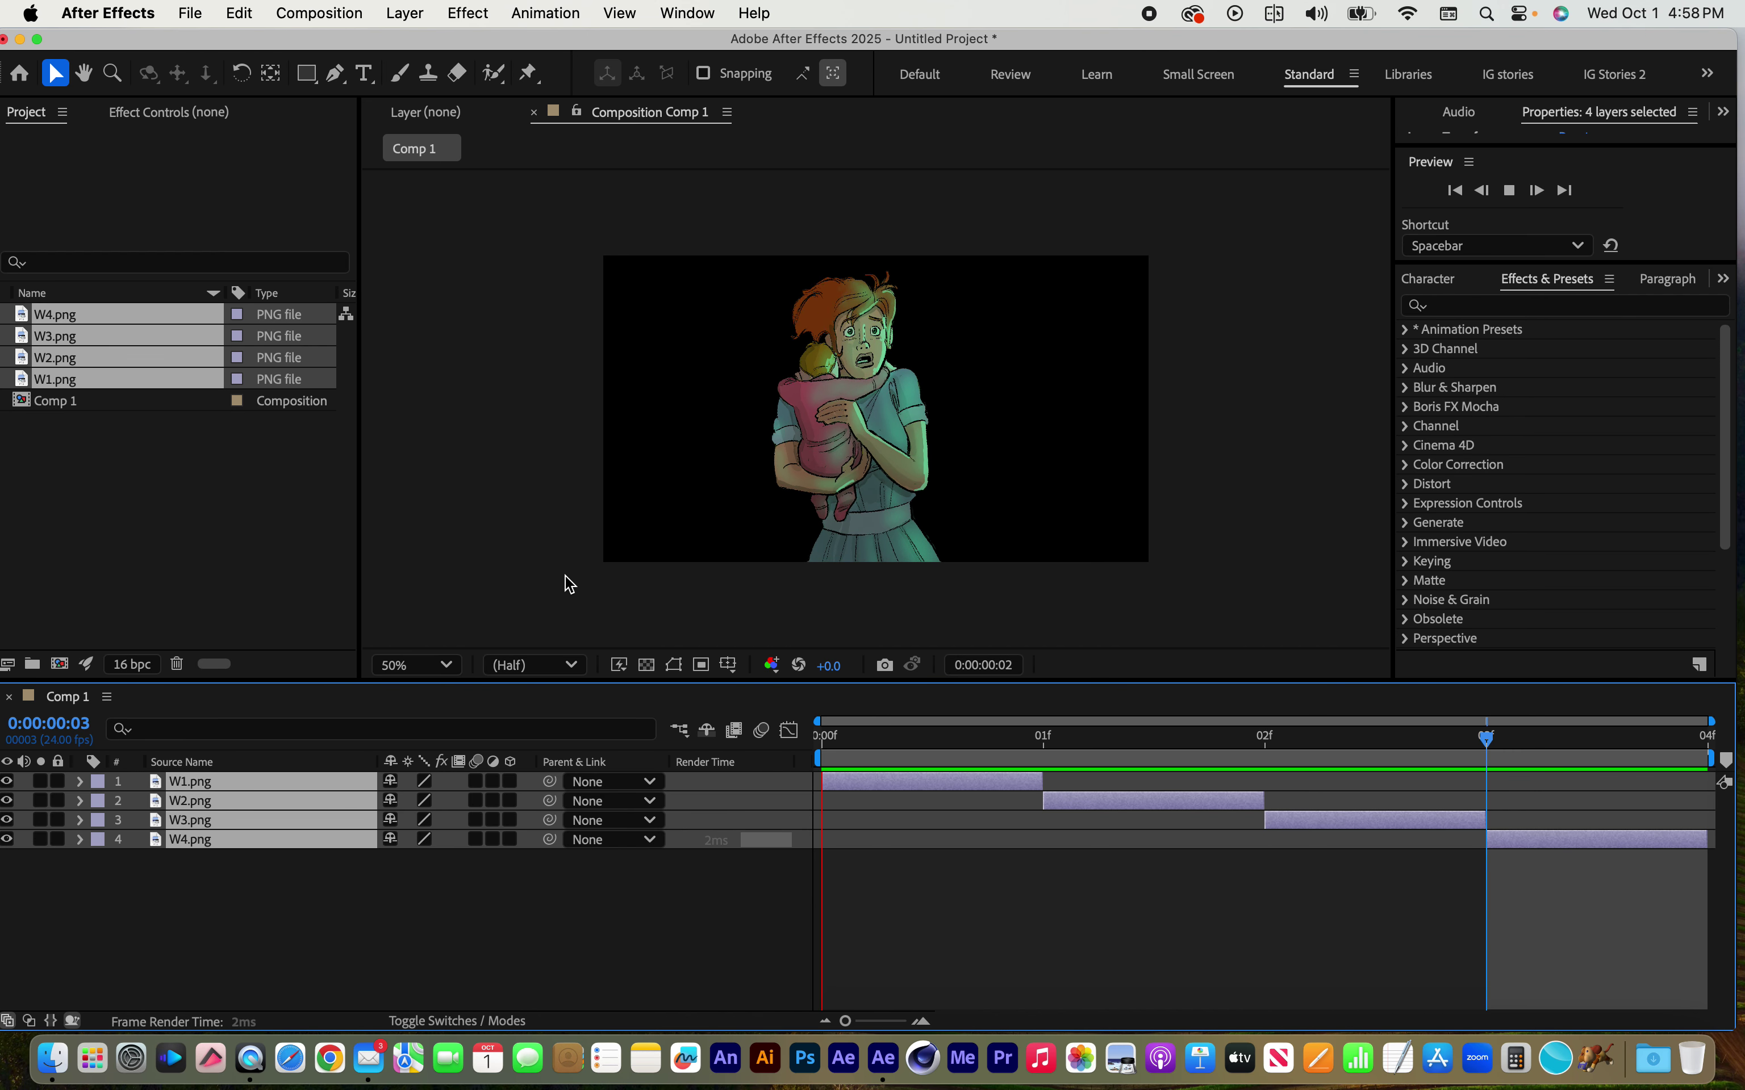
key(space)
Create a new composition named composite at HD 1920x1080, 24 fps, with a duration of 0:00:10:00
click(77, 487)
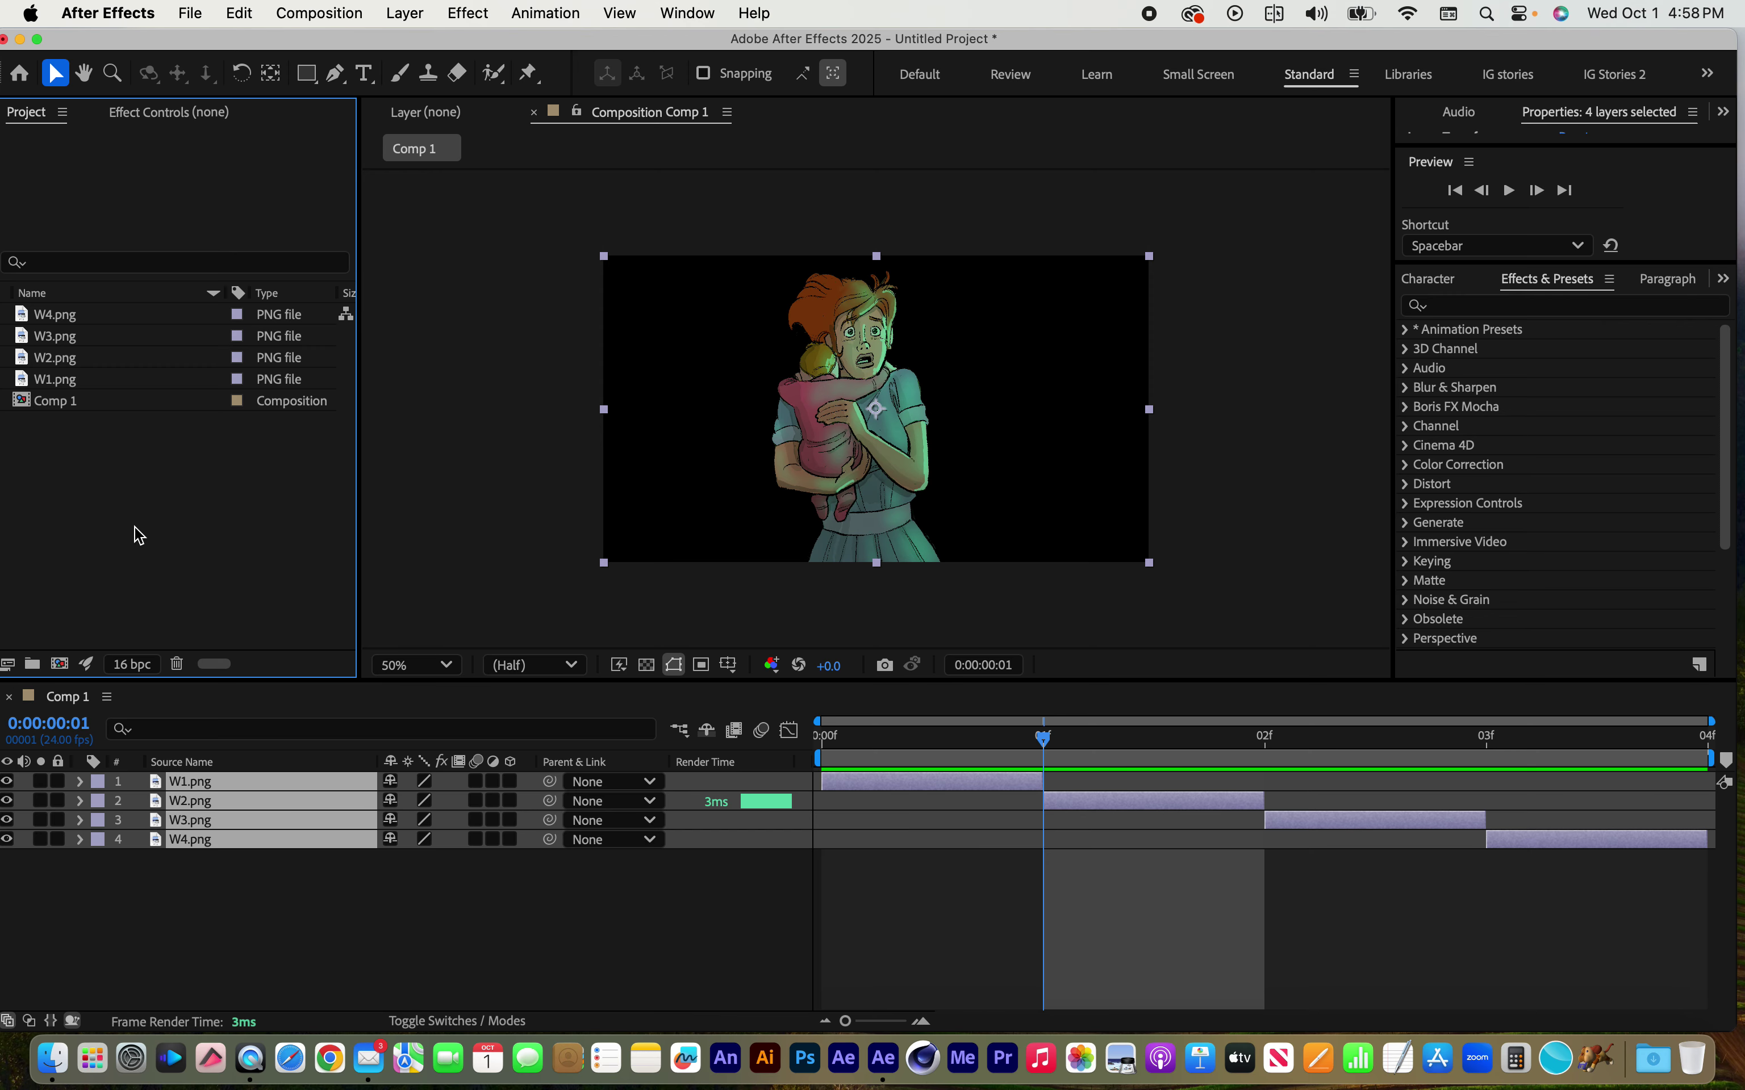
click(59, 664)
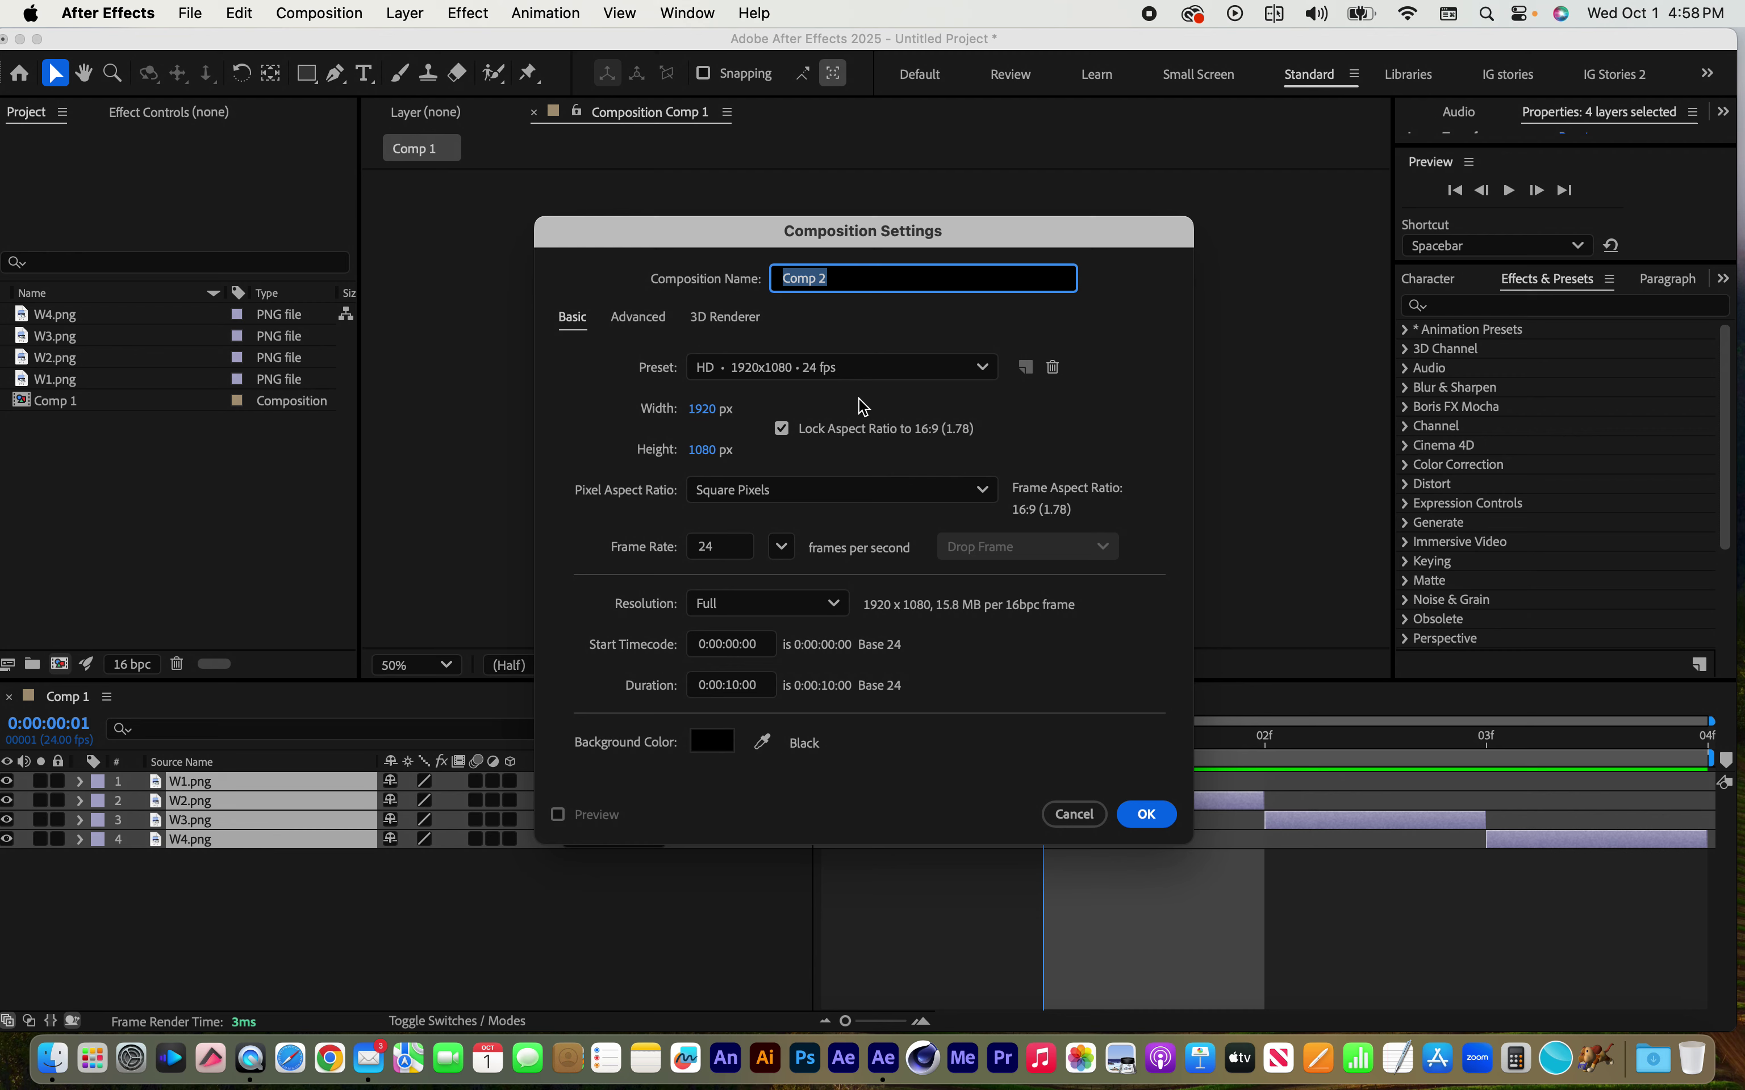
text(co)
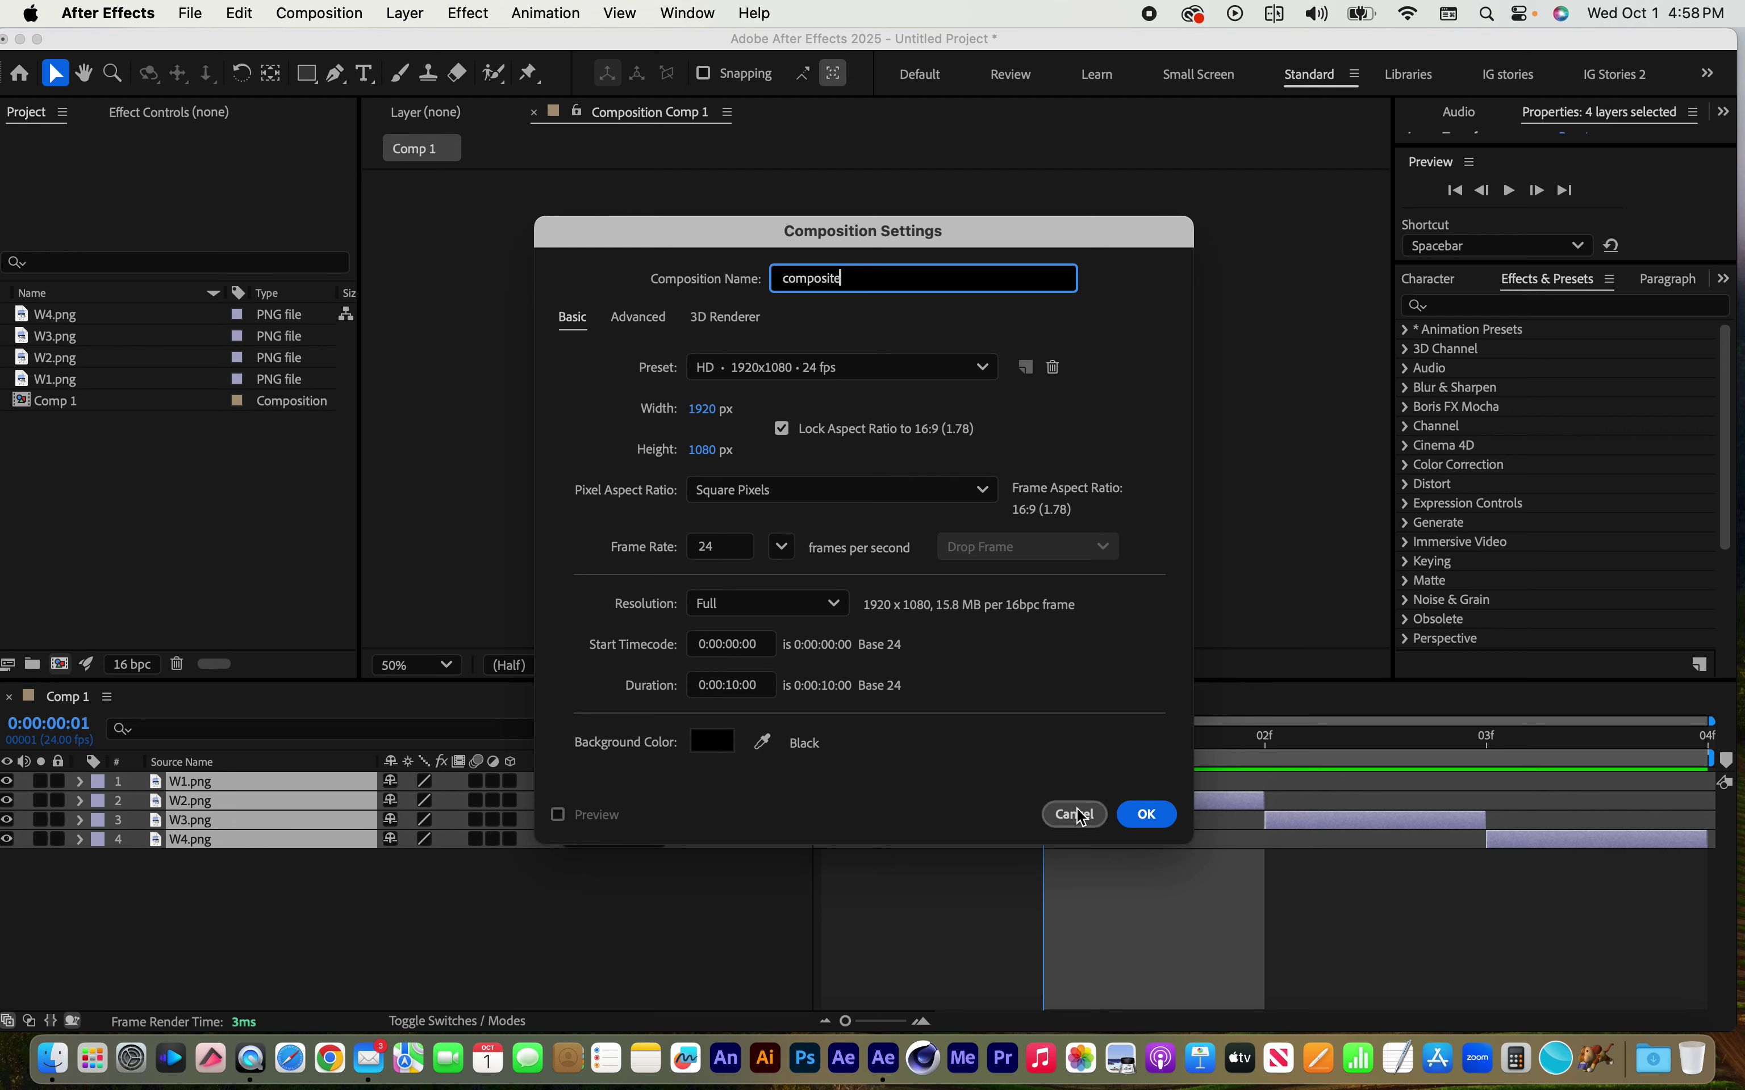
click(1153, 820)
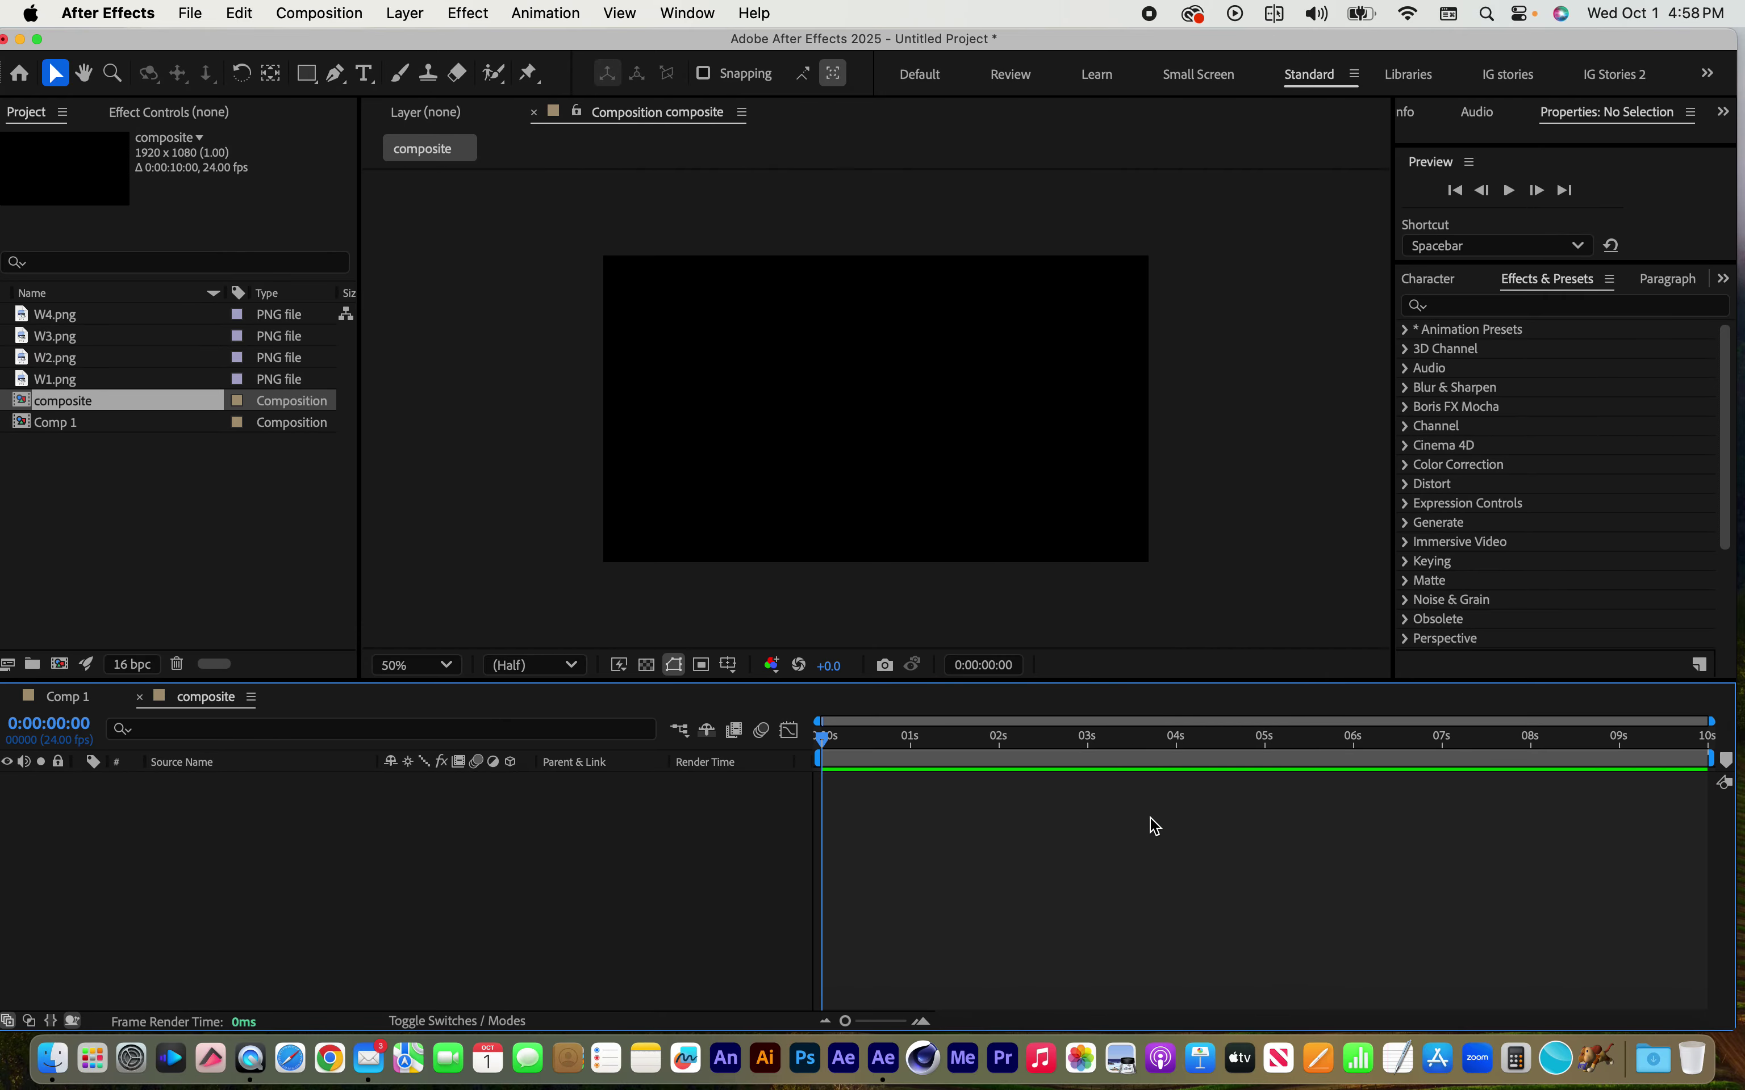
Rename the Comp 1 composition as hair cycle in the project
click(45, 455)
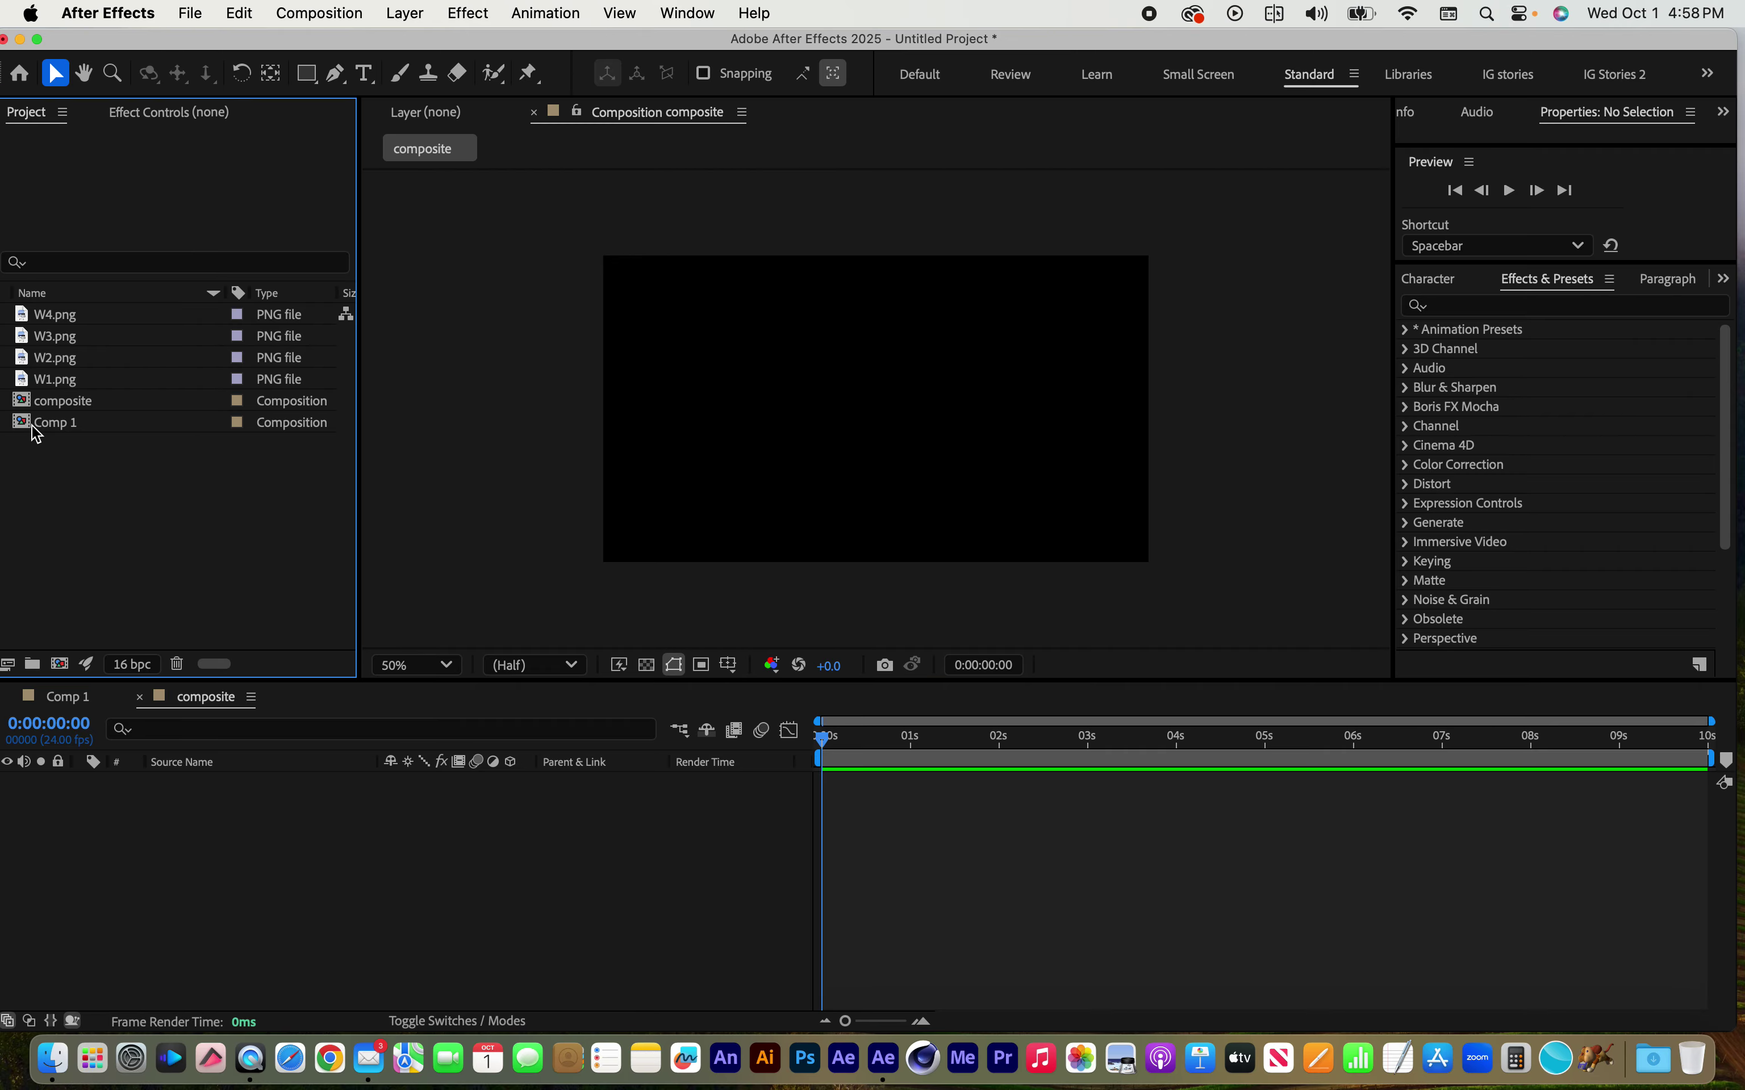
click(56, 424)
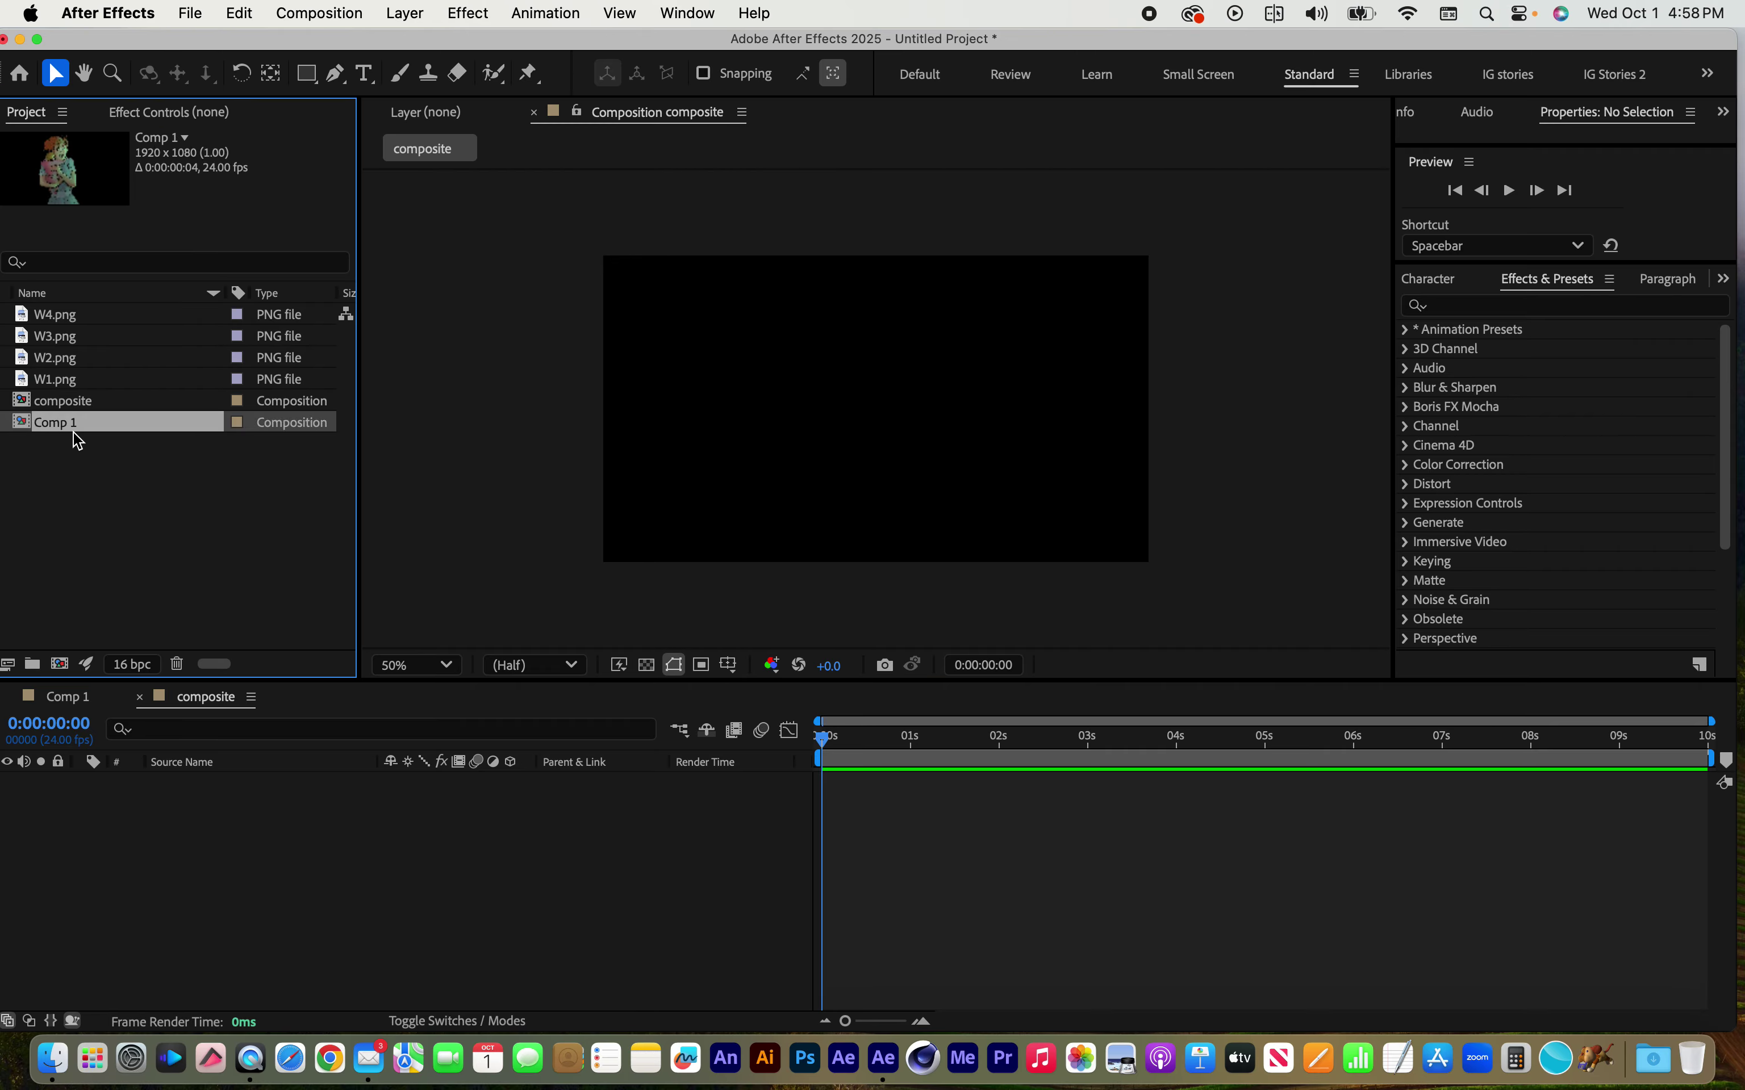
key(Return)
text(animation cycle)
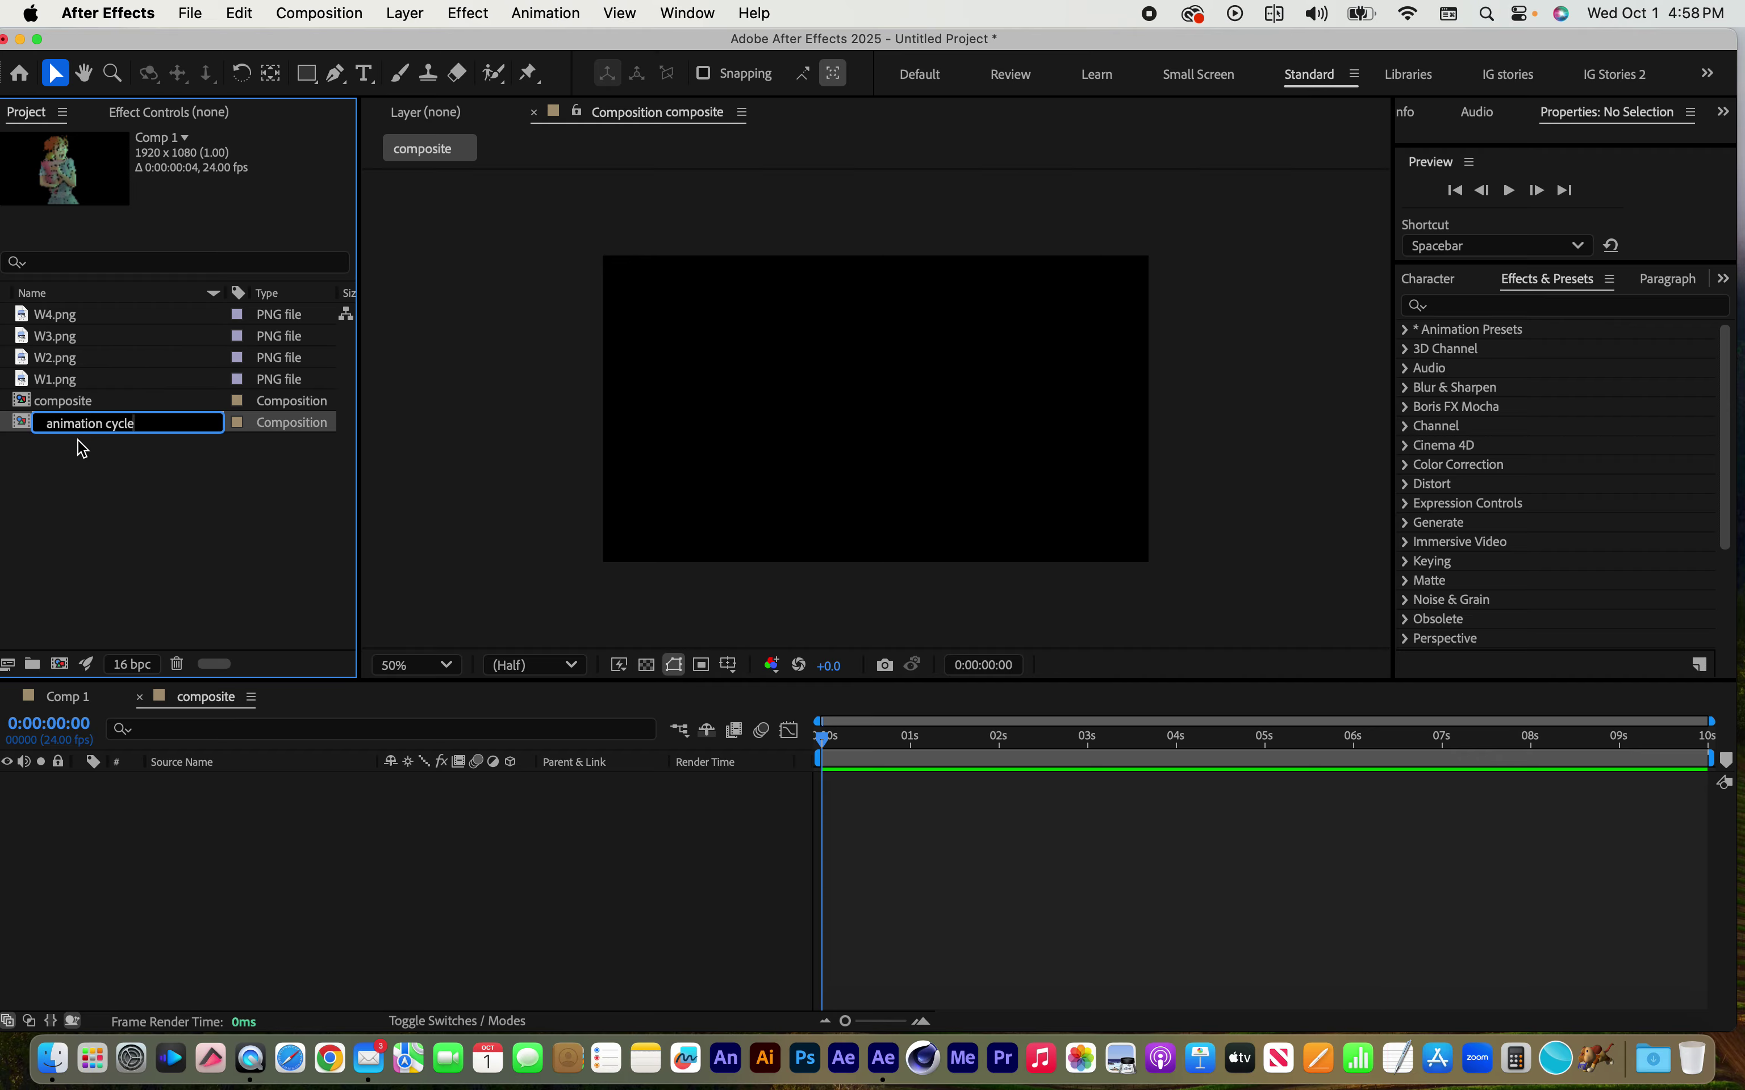
double_click(105, 425)
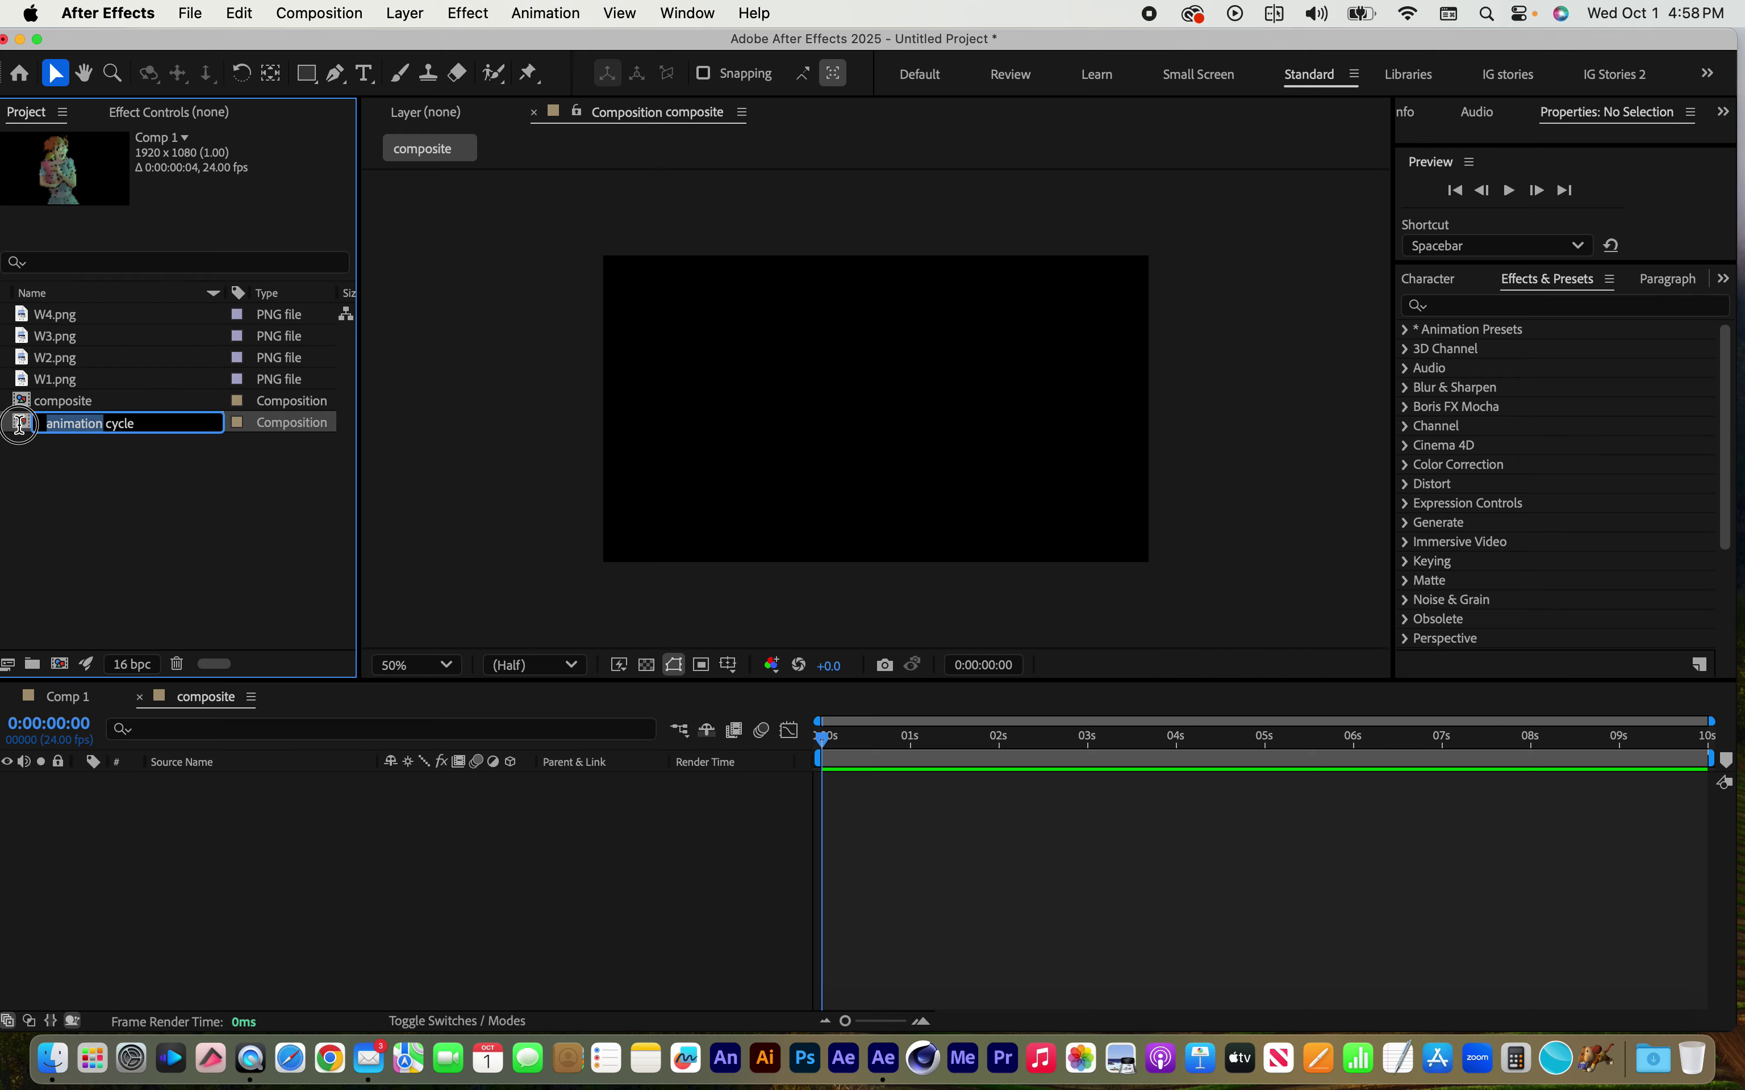
text(hair)
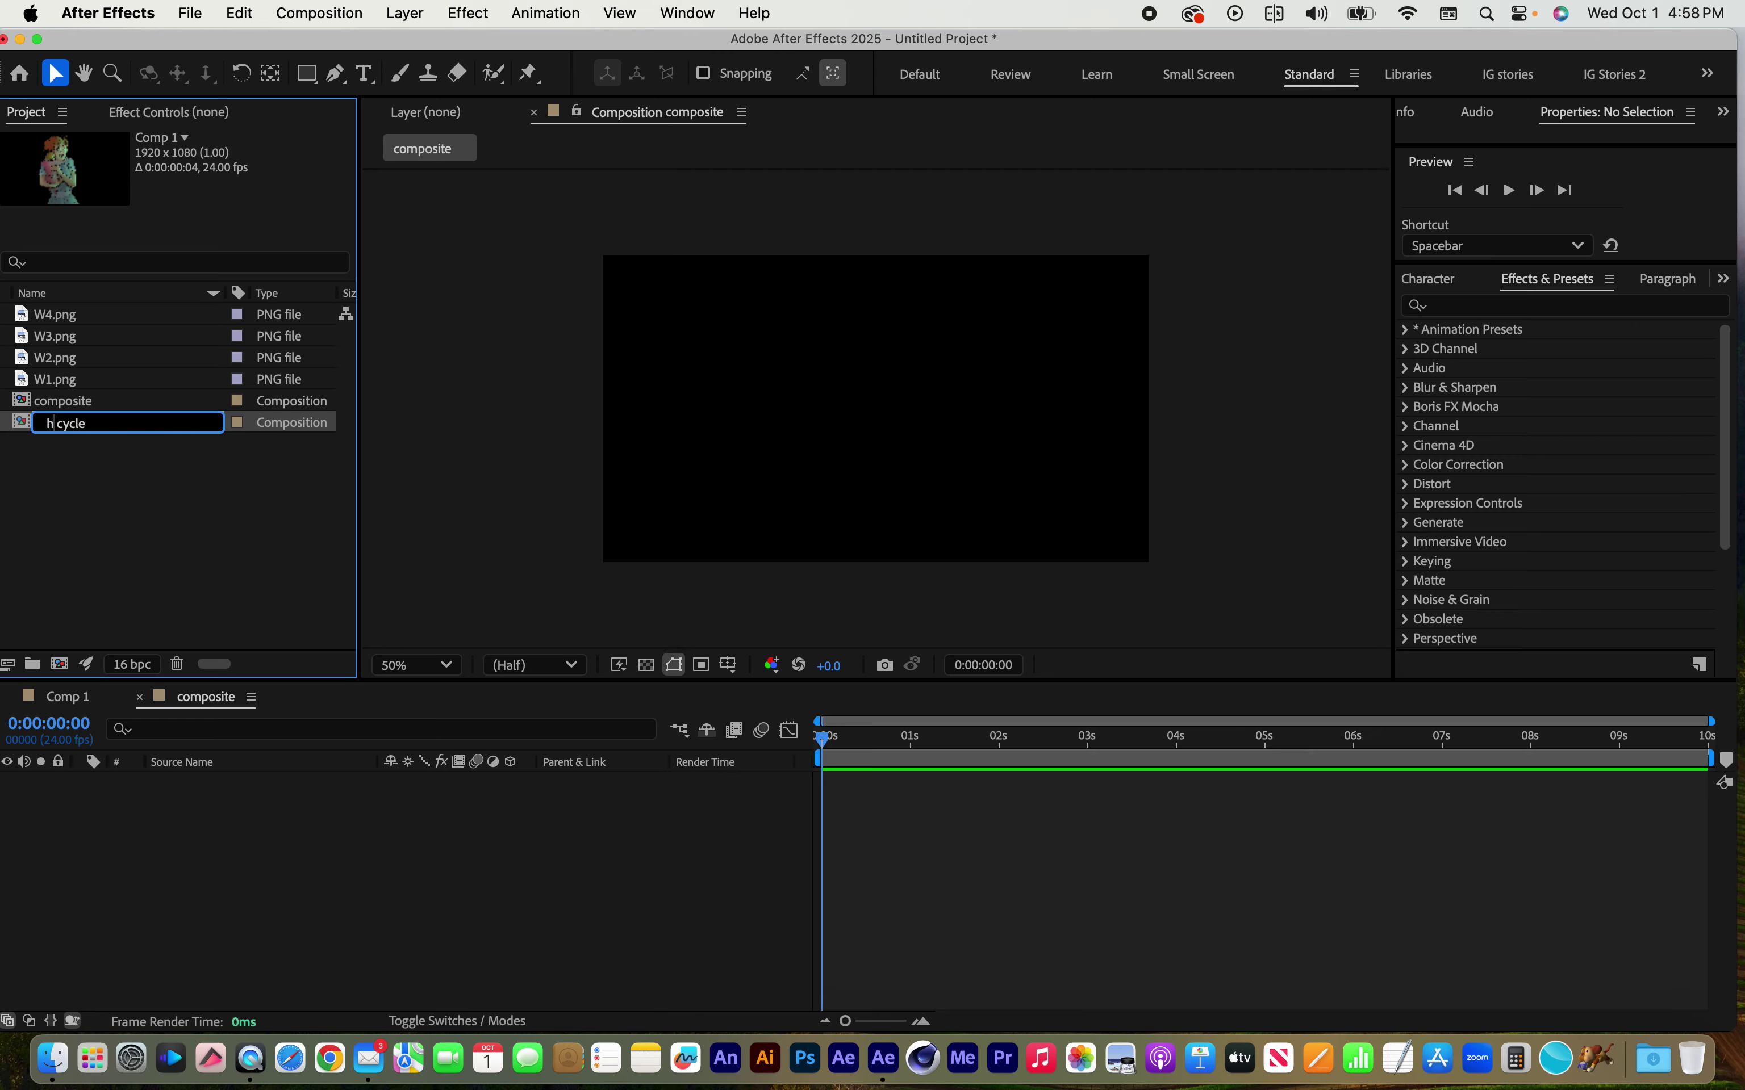
click(171, 510)
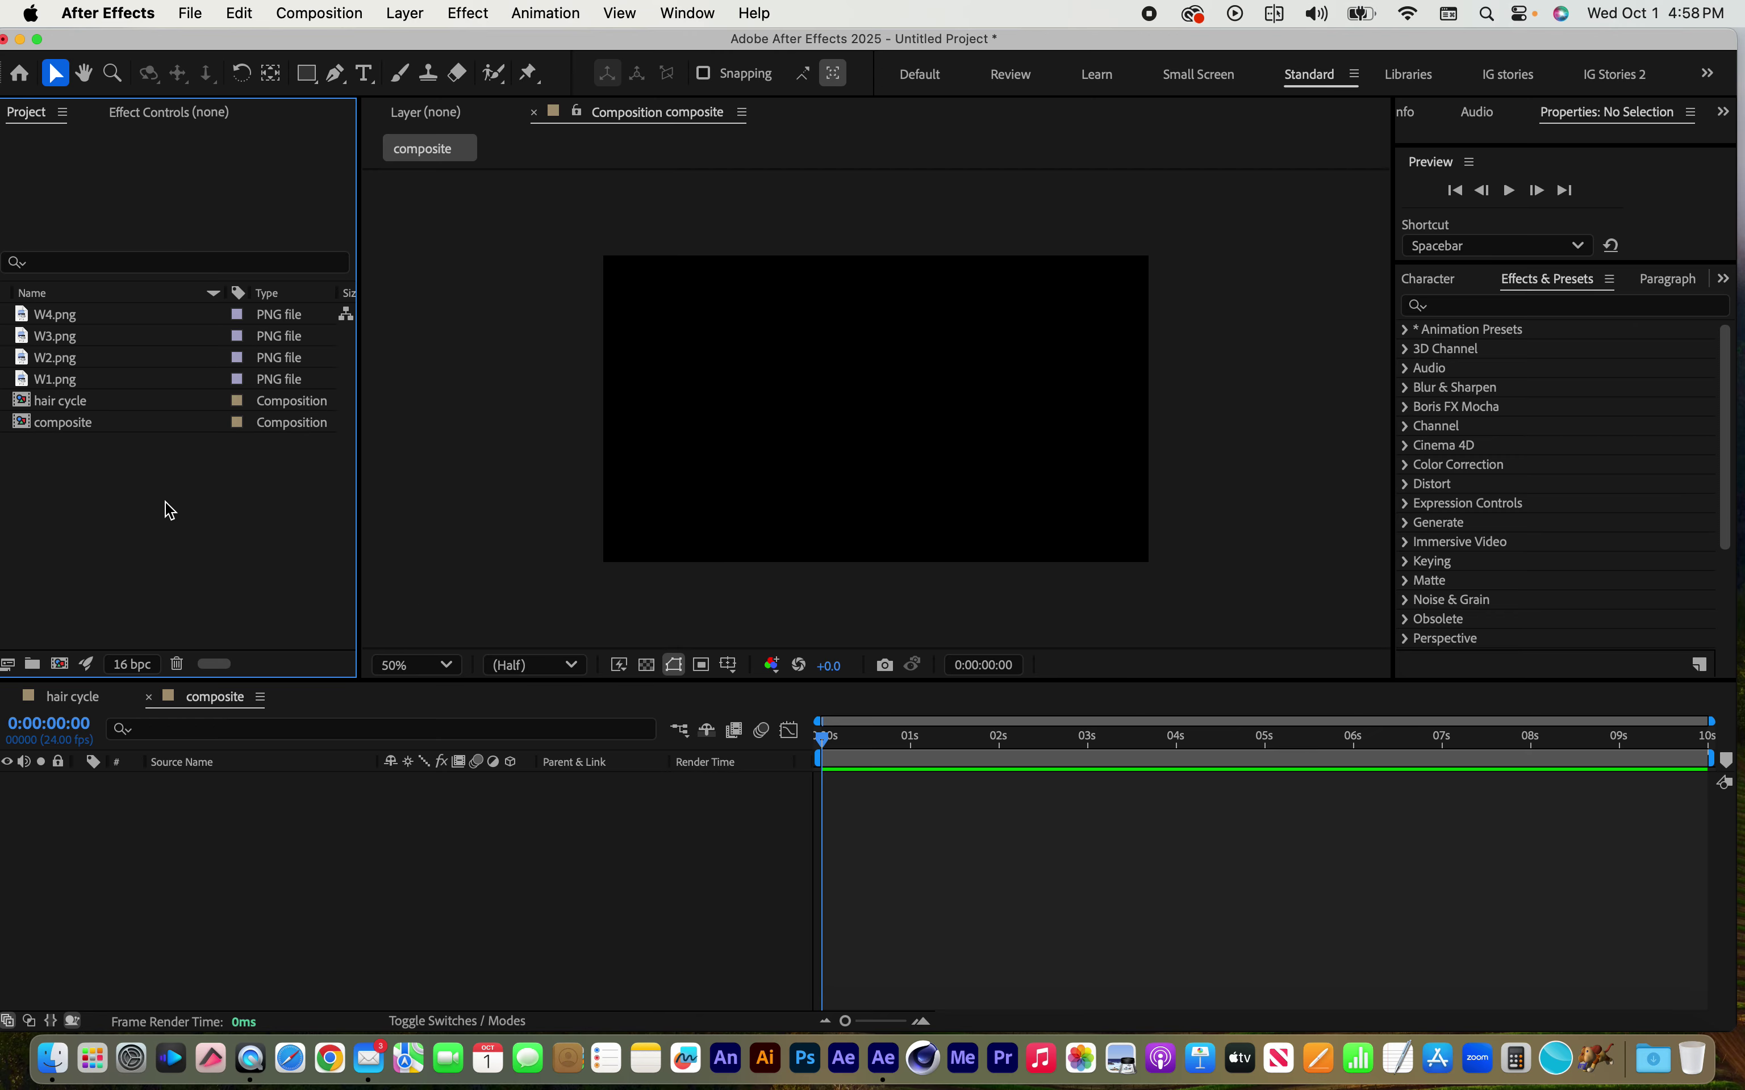
Add the hair cycle composition as a layer in composite and preview the cycle in its own timeline
click(23, 406)
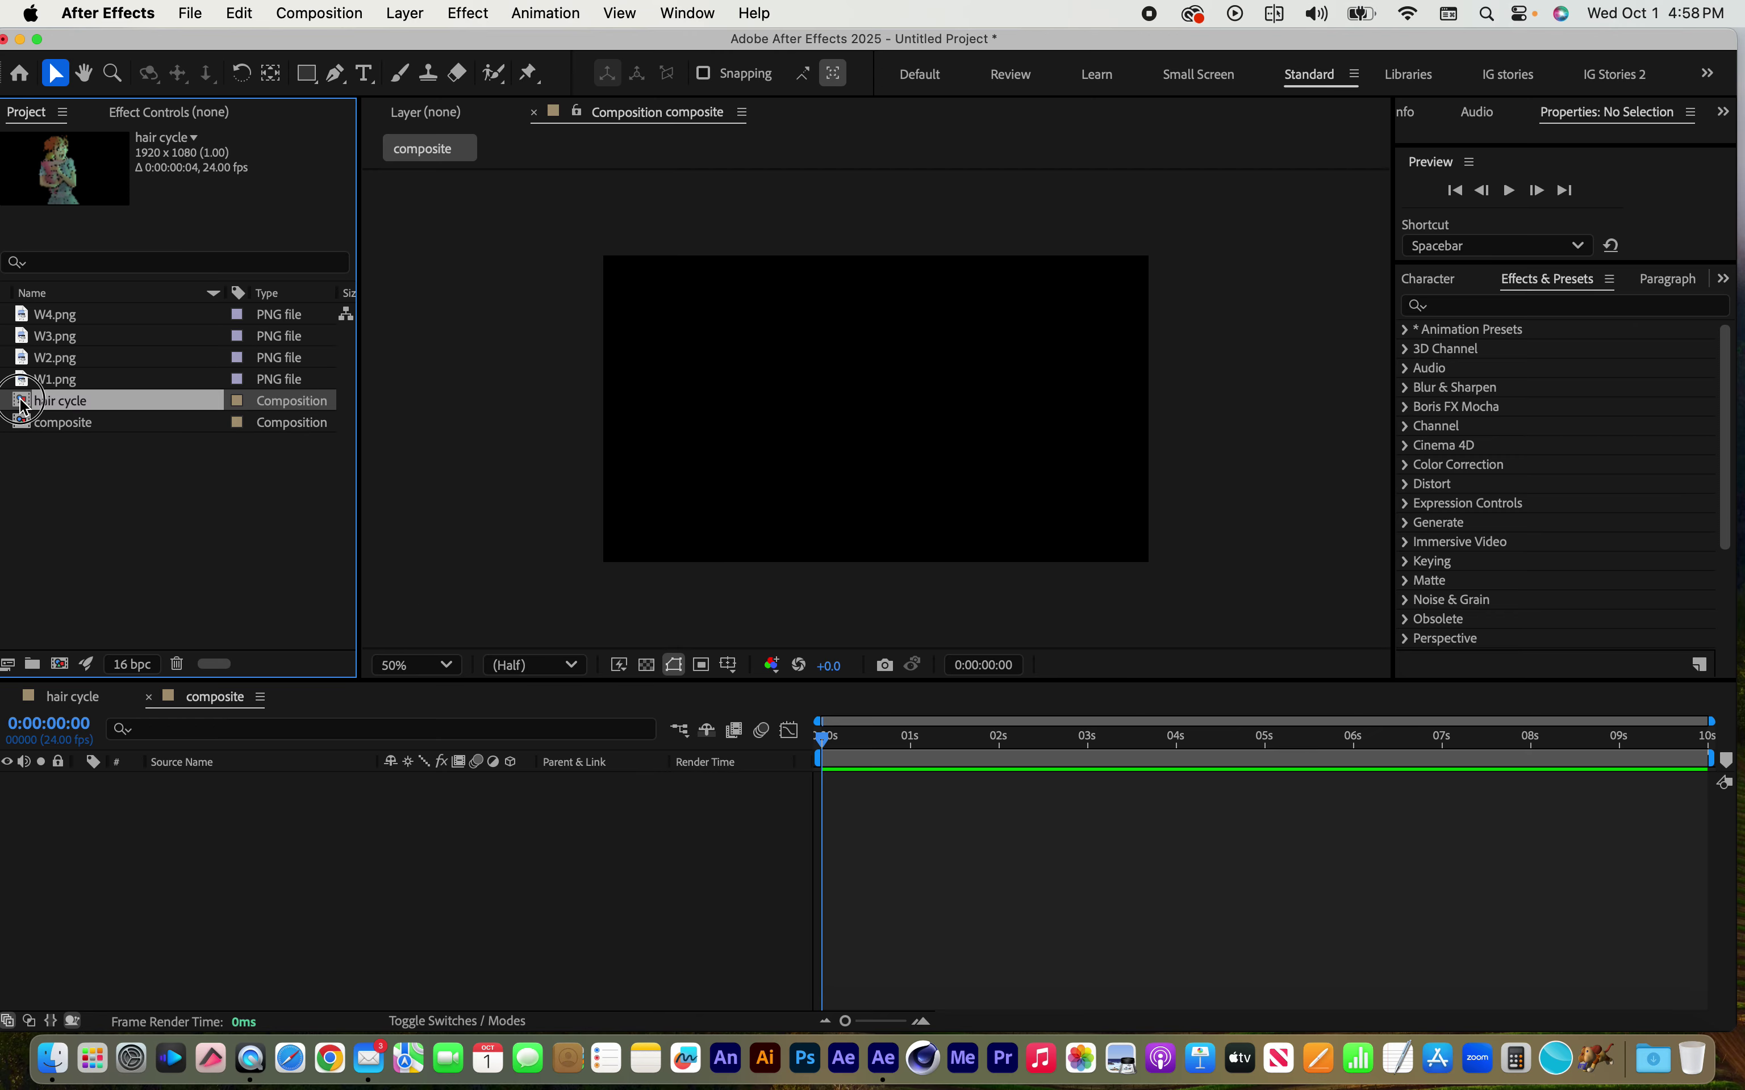
click(234, 826)
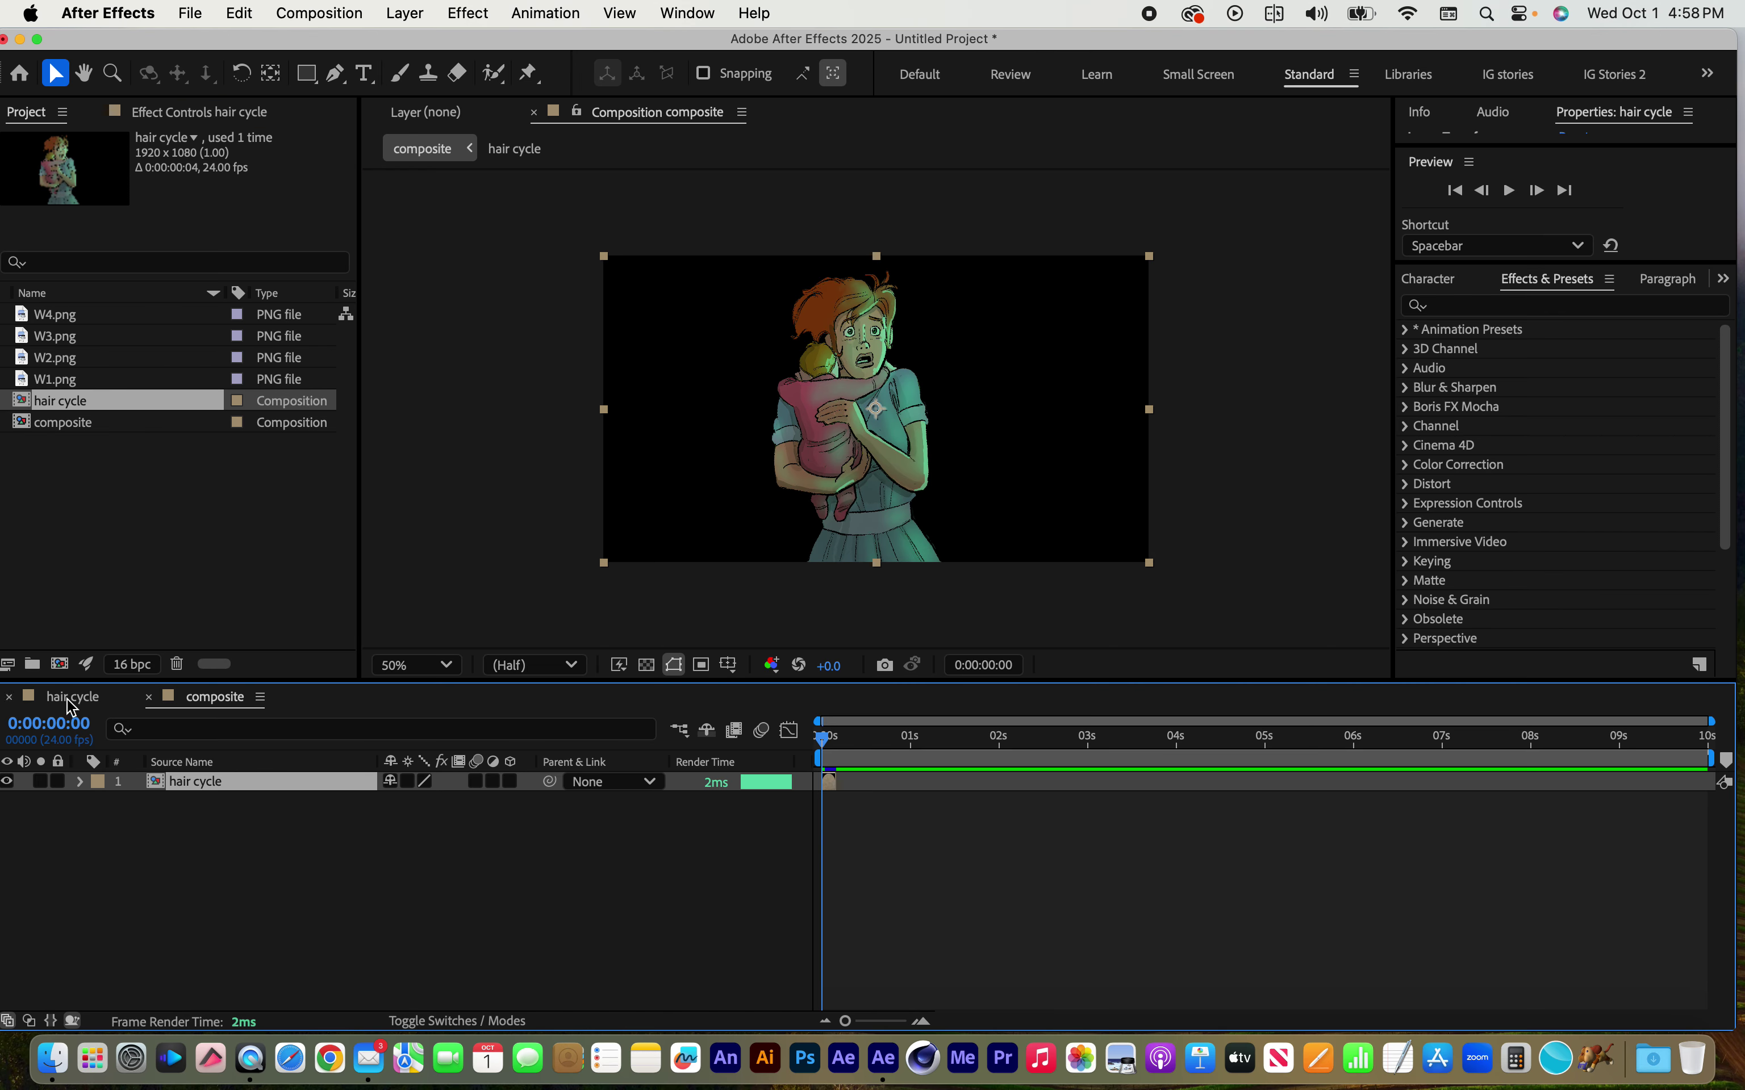
double_click(829, 781)
key(space)
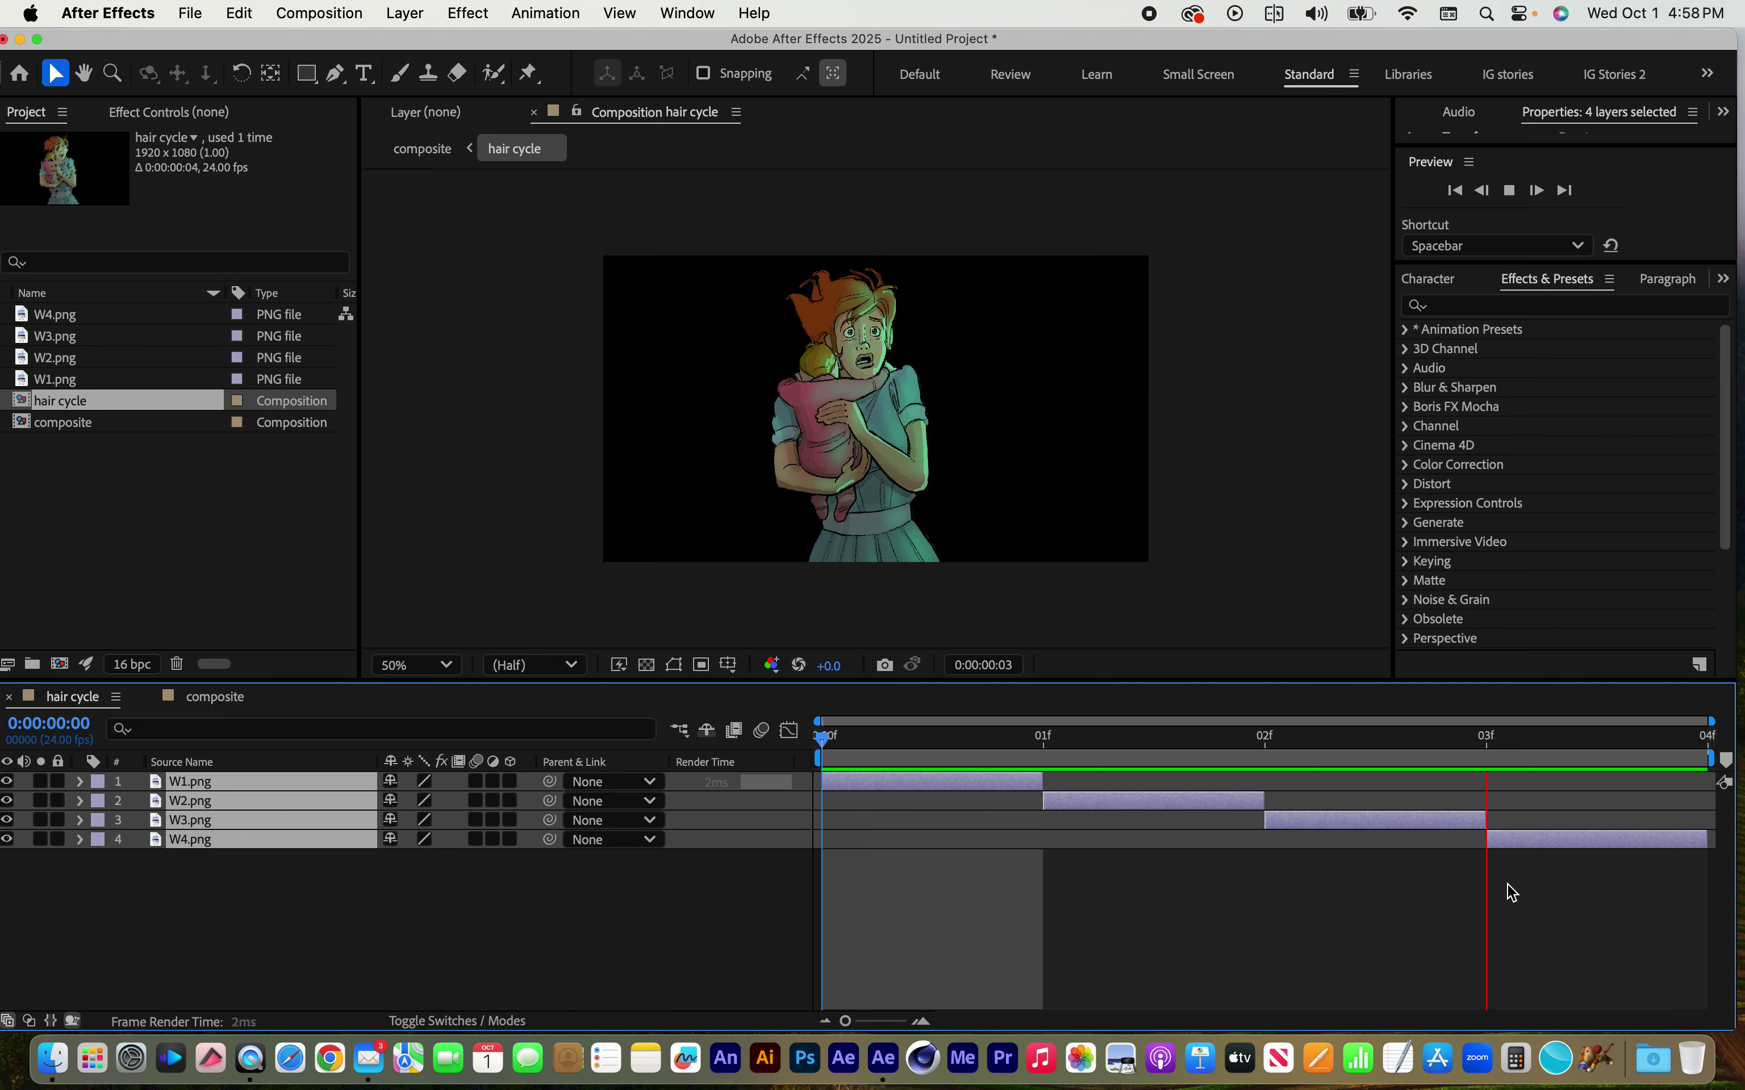
key(space)
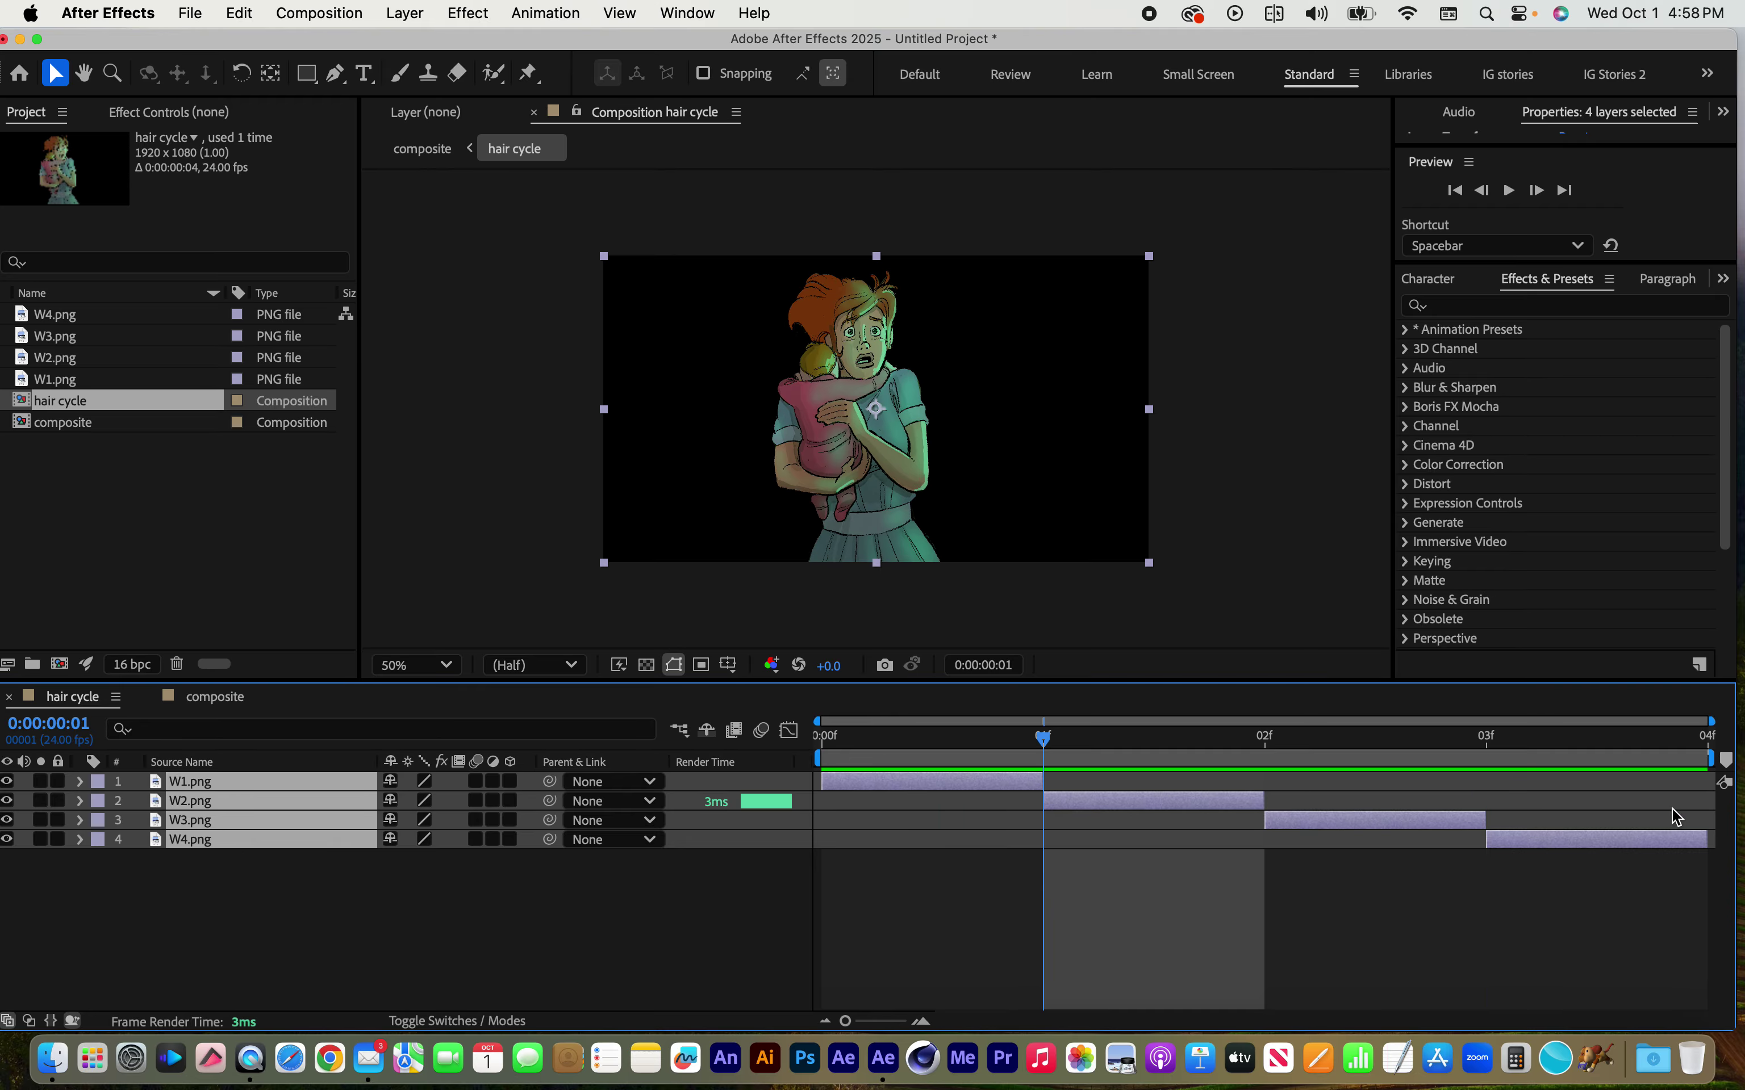
Enable time remapping on the hair cycle layer in composite and extend the layer to the composition's 10-second end
click(208, 696)
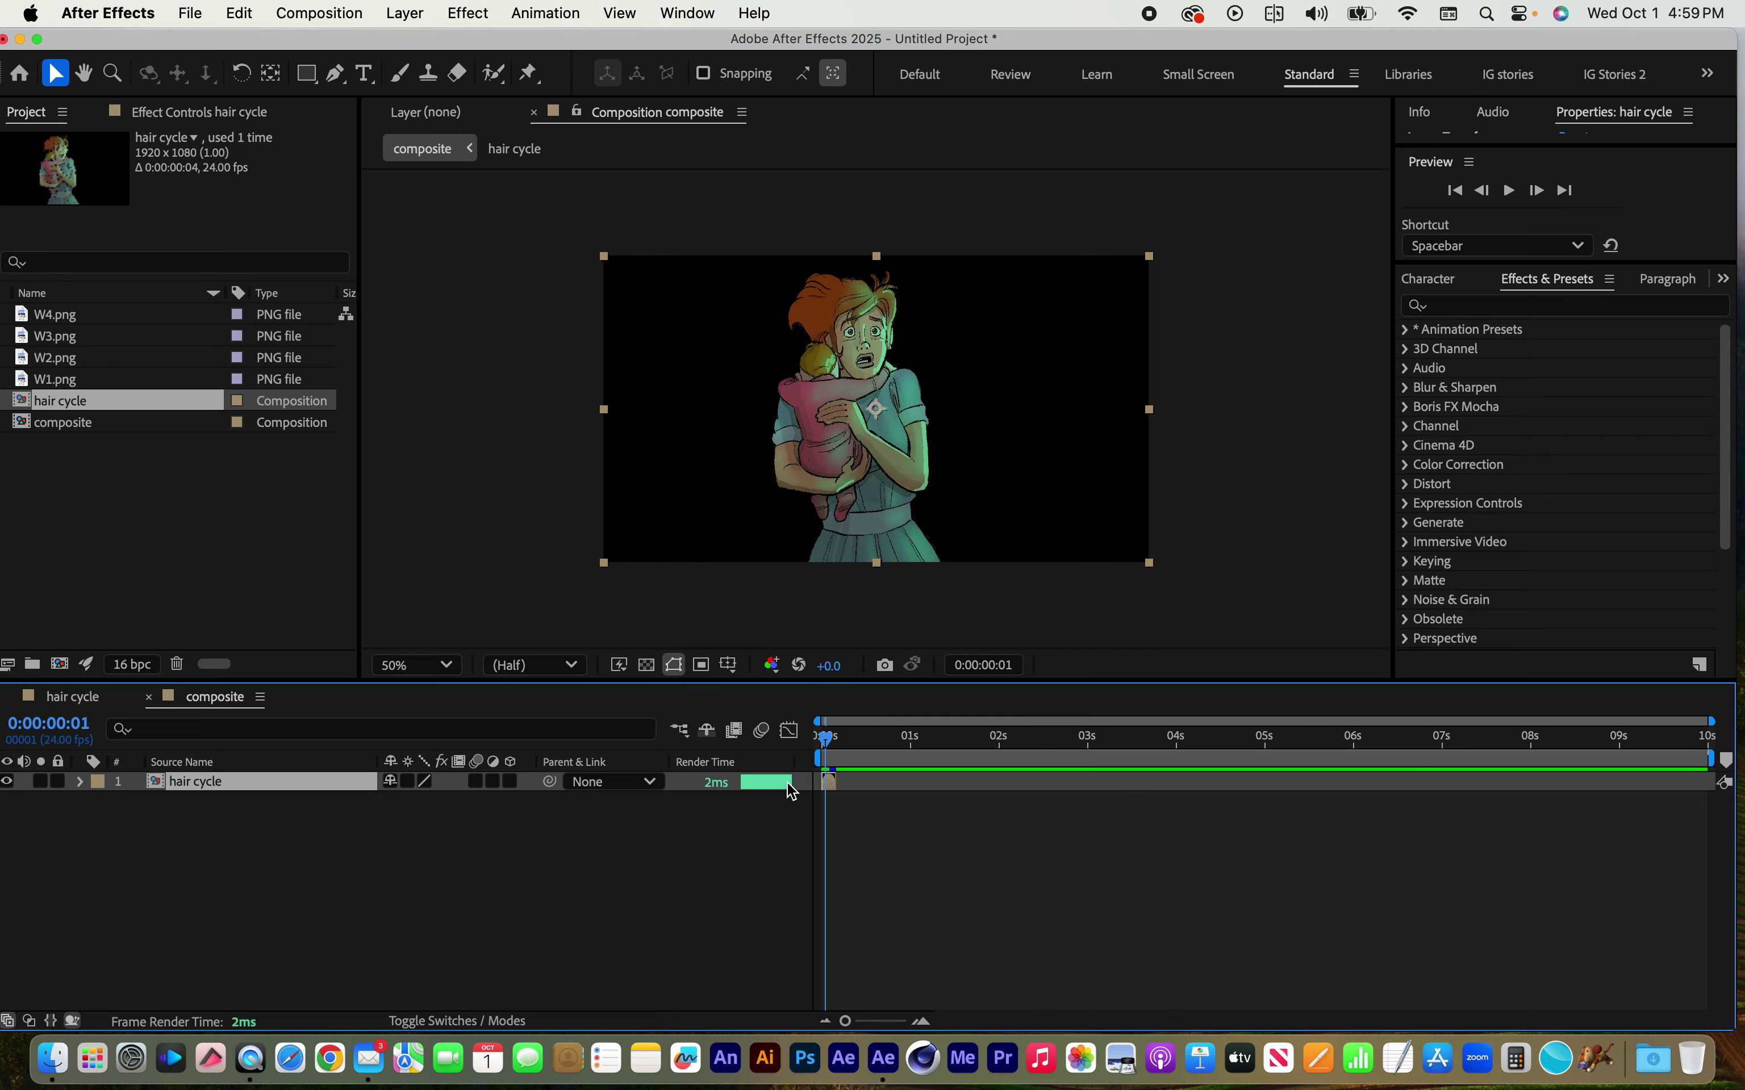
click(822, 735)
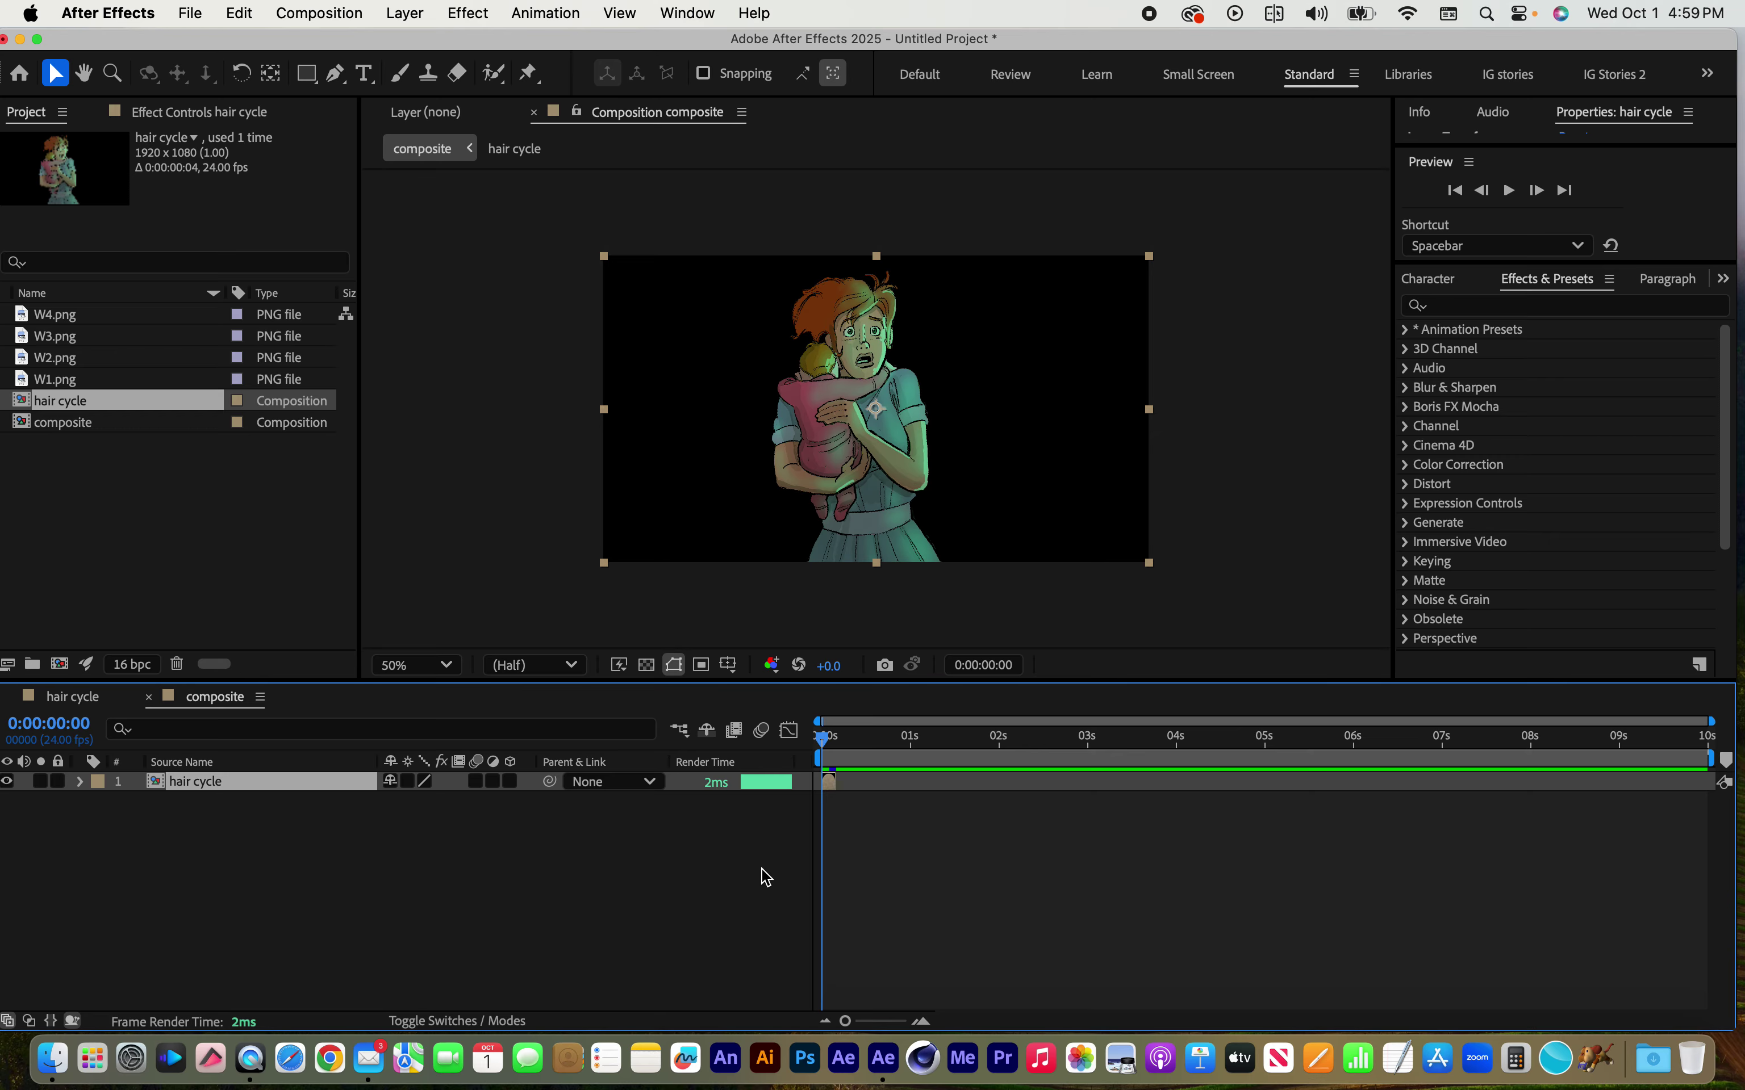
click(404, 13)
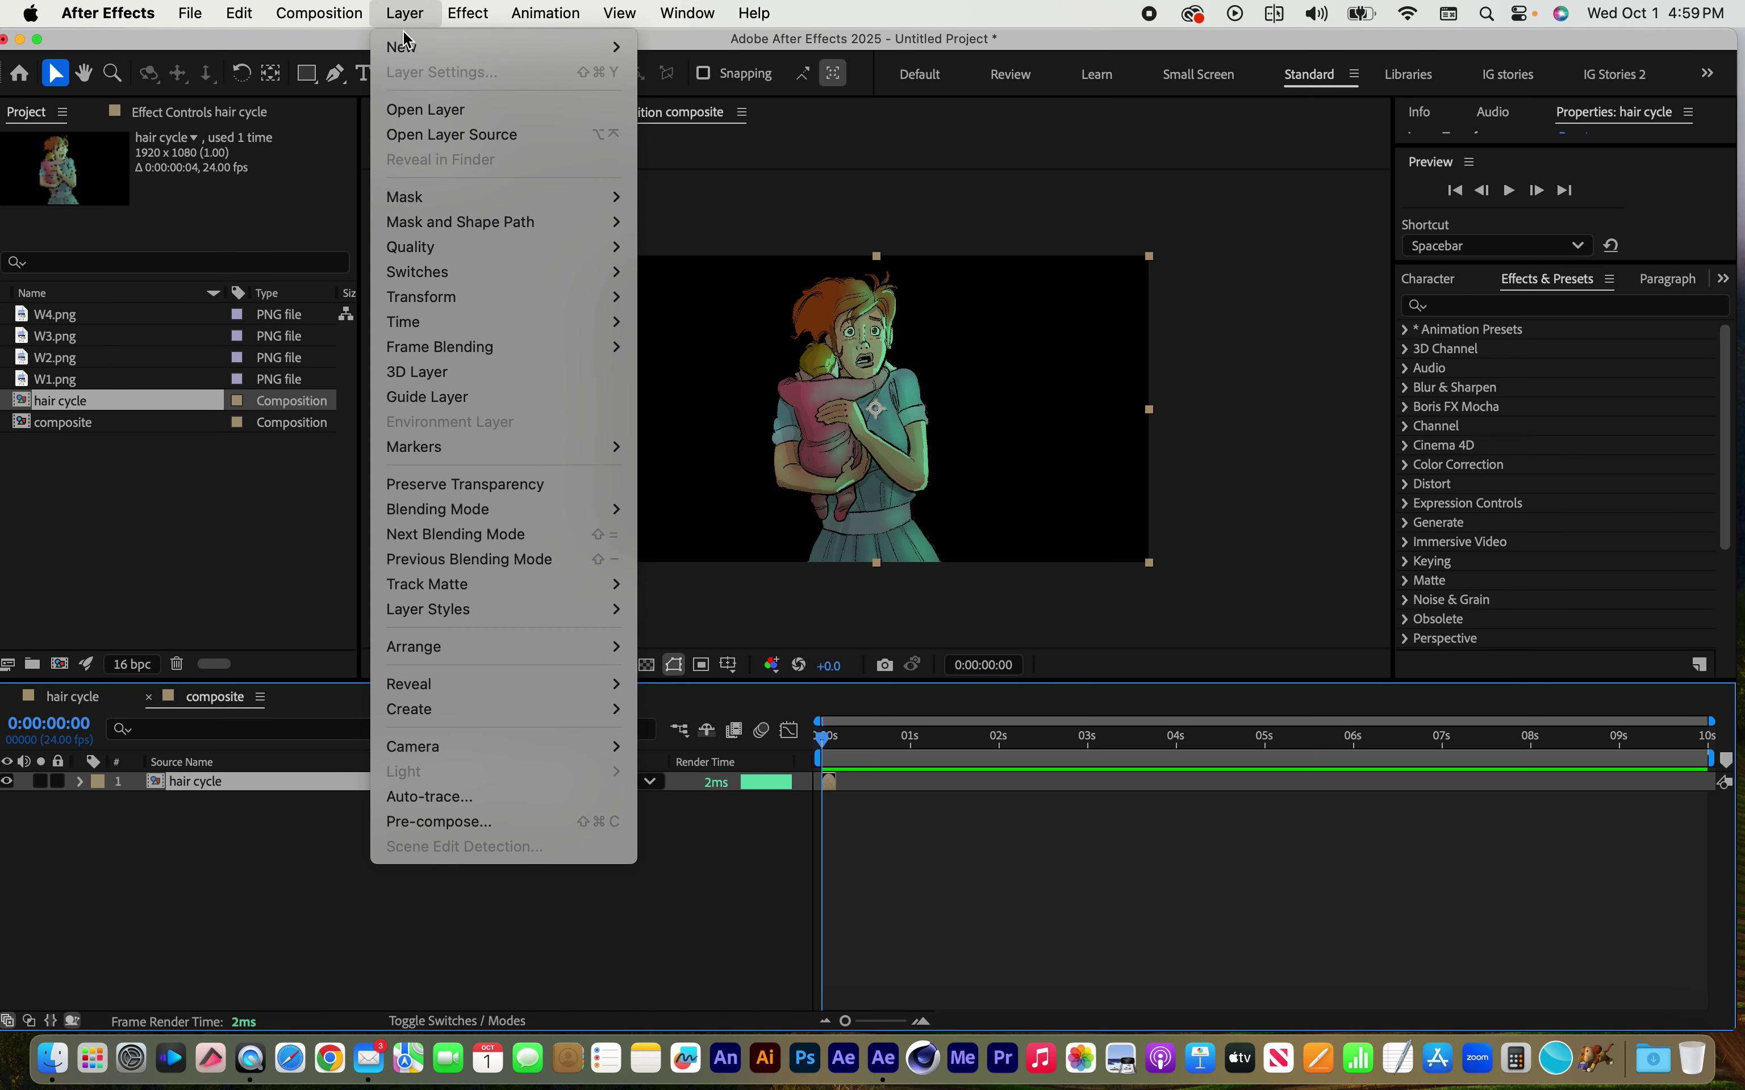
mouse_move(438, 334)
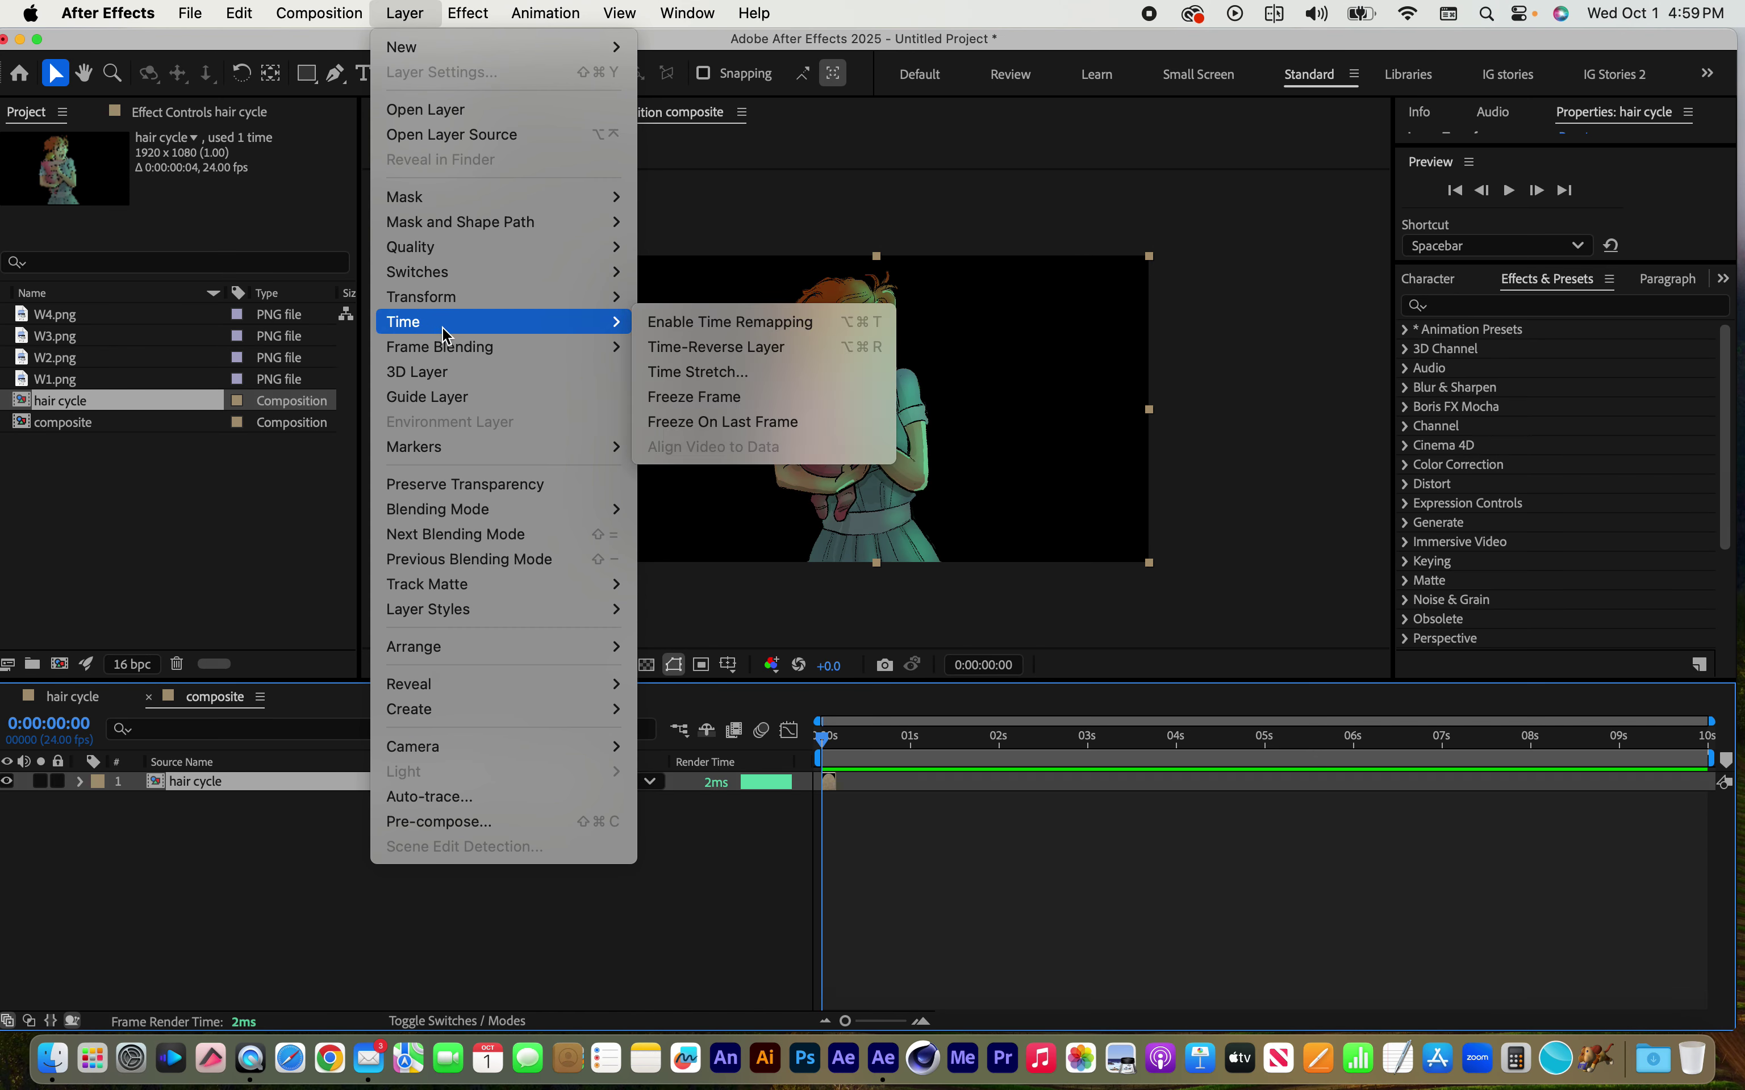
click(714, 331)
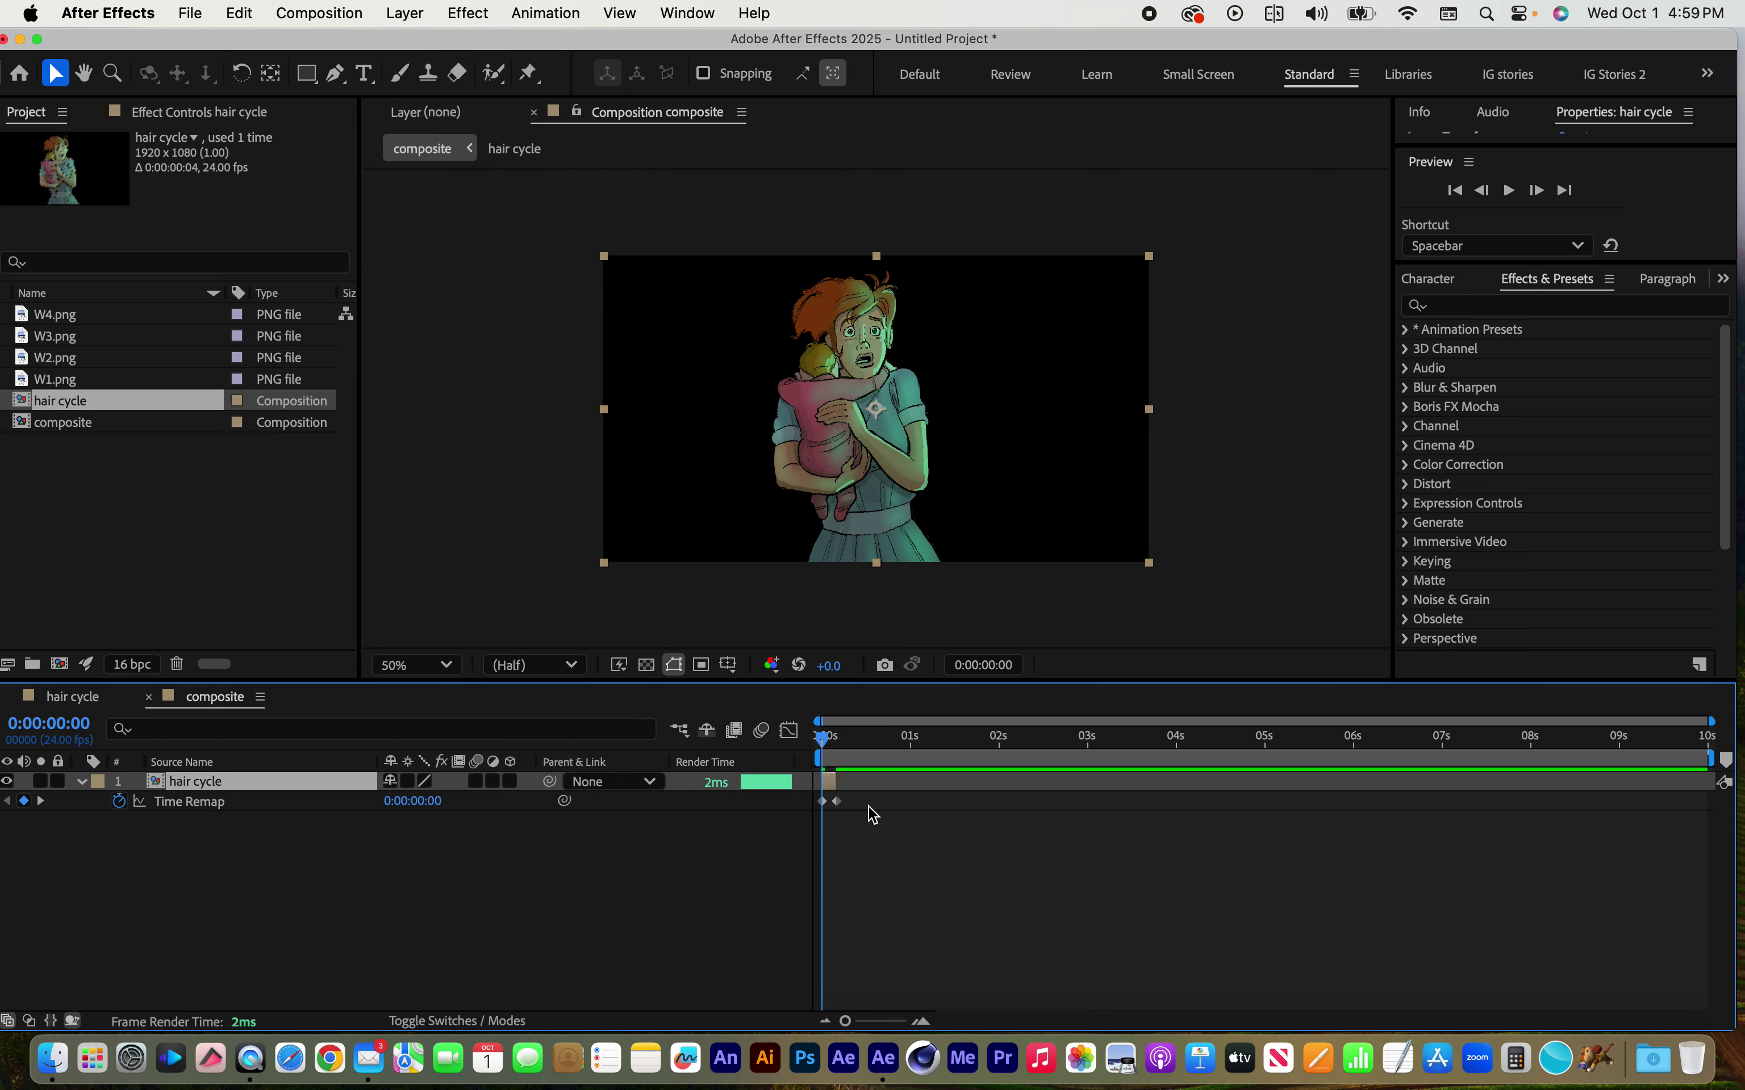
drag(835, 782, 1720, 785)
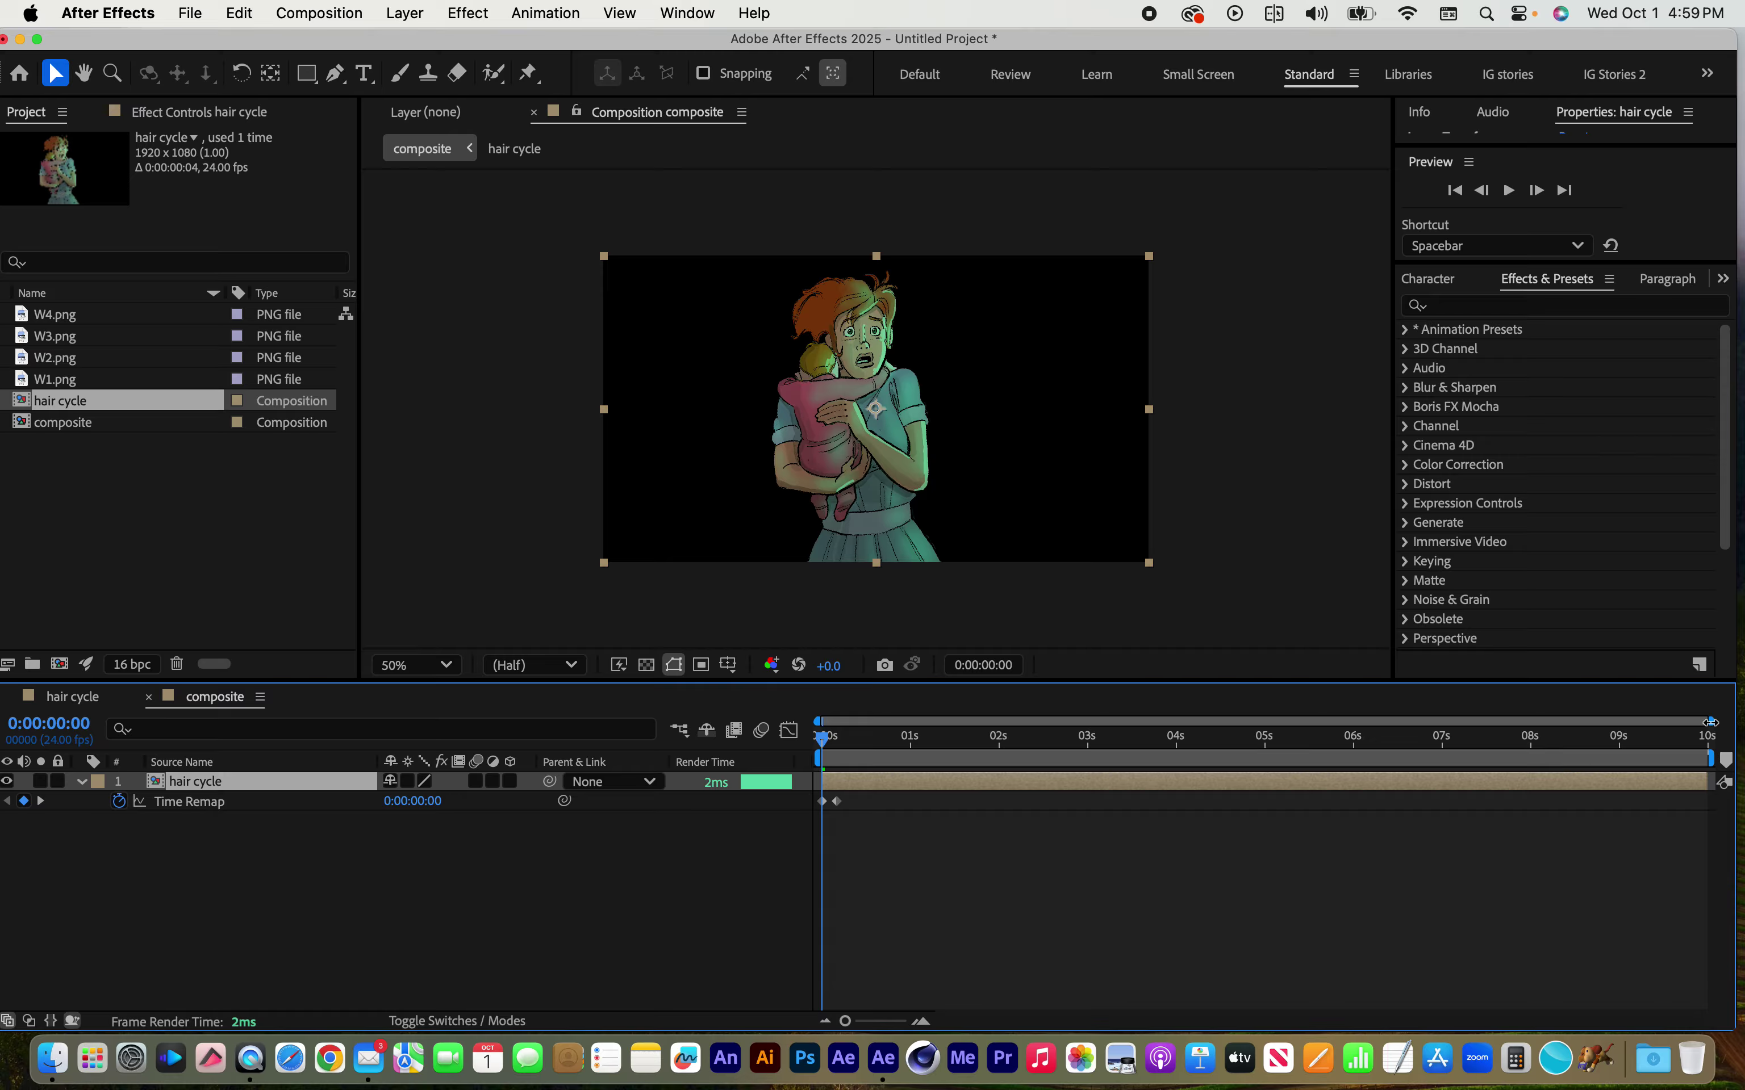
drag(1709, 722, 898, 722)
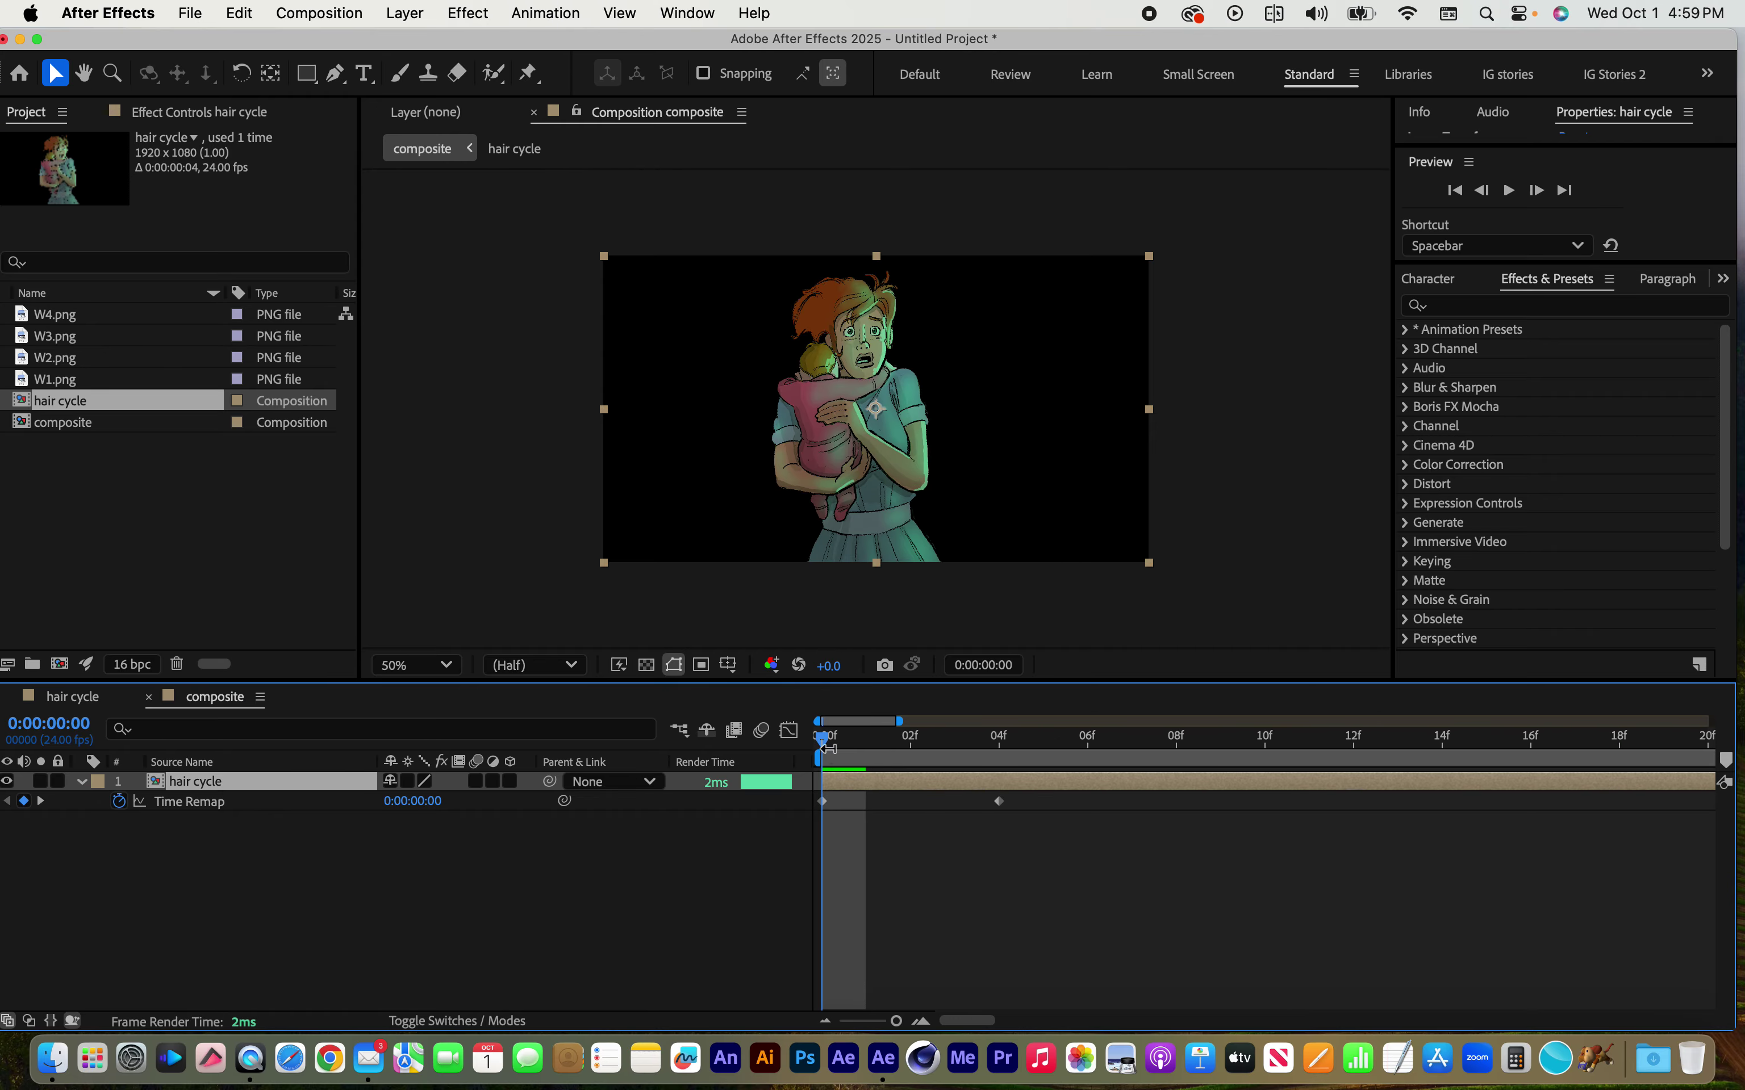
Check the layer's first and last Time Remap keyframes and switch the time display from timecode to frame numbers
click(822, 801)
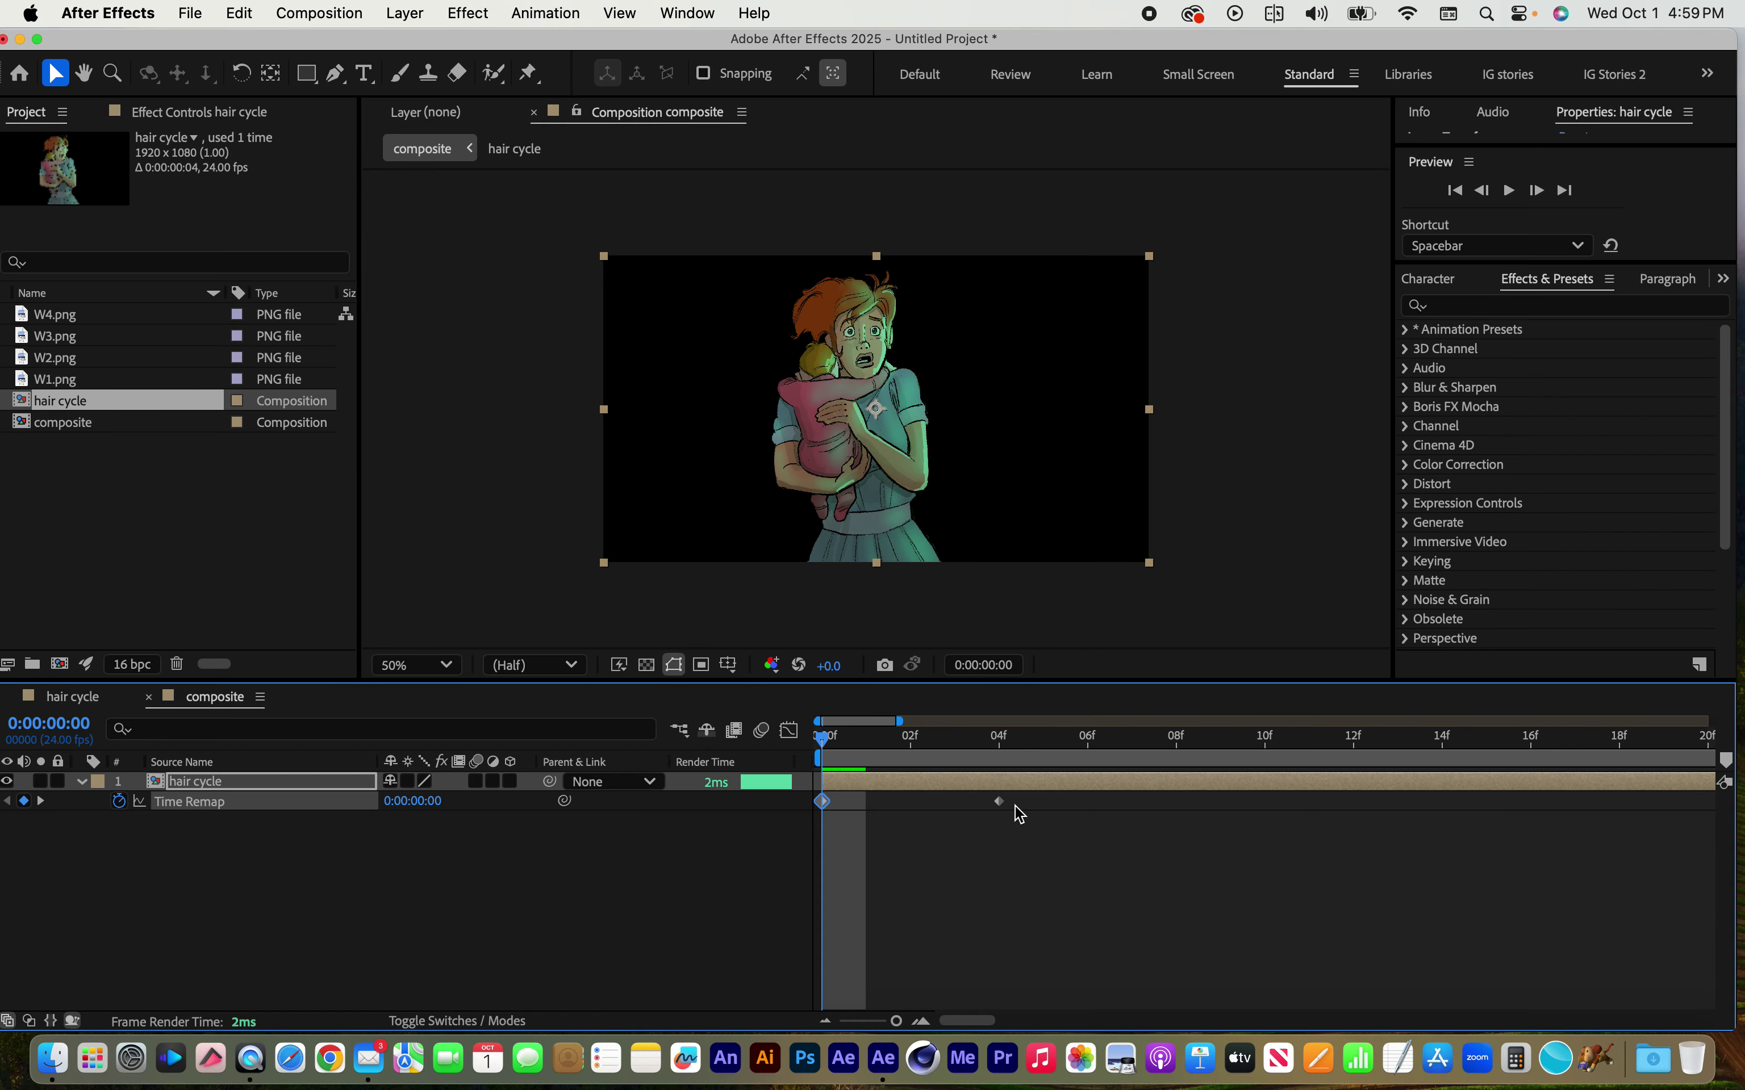
drag(883, 735, 999, 737)
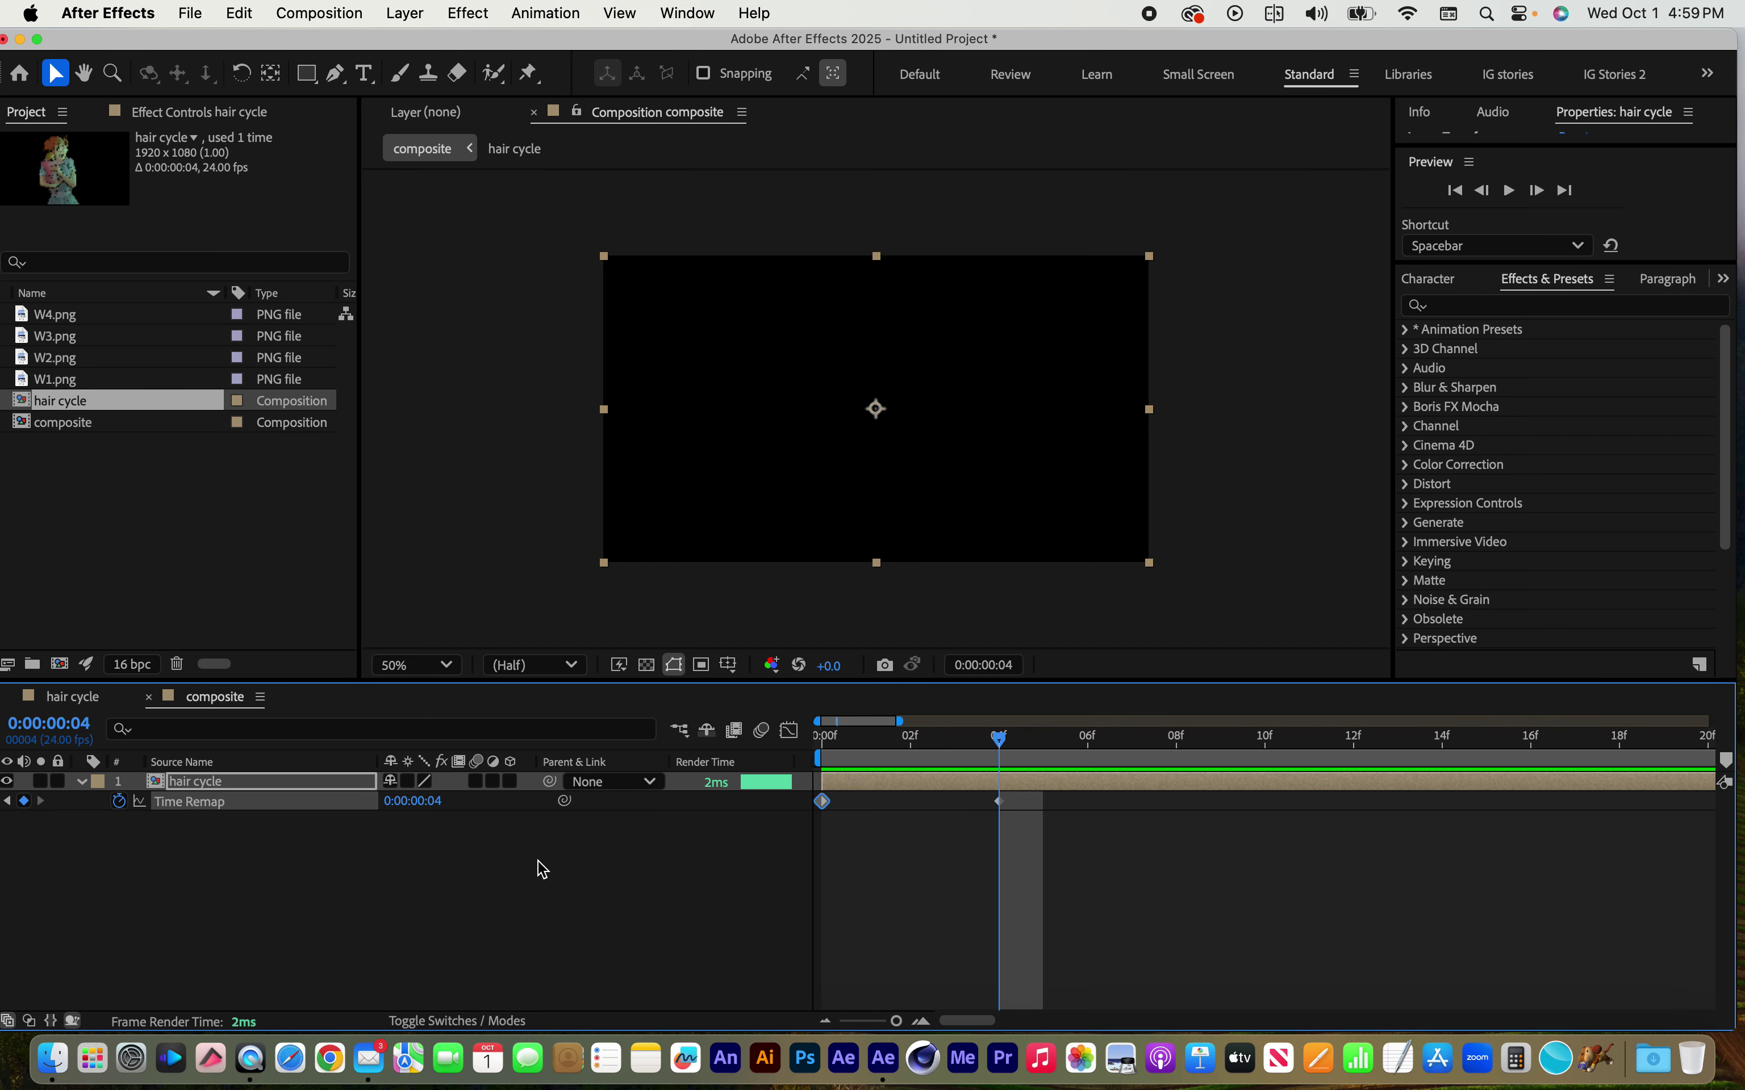
super+click(69, 732)
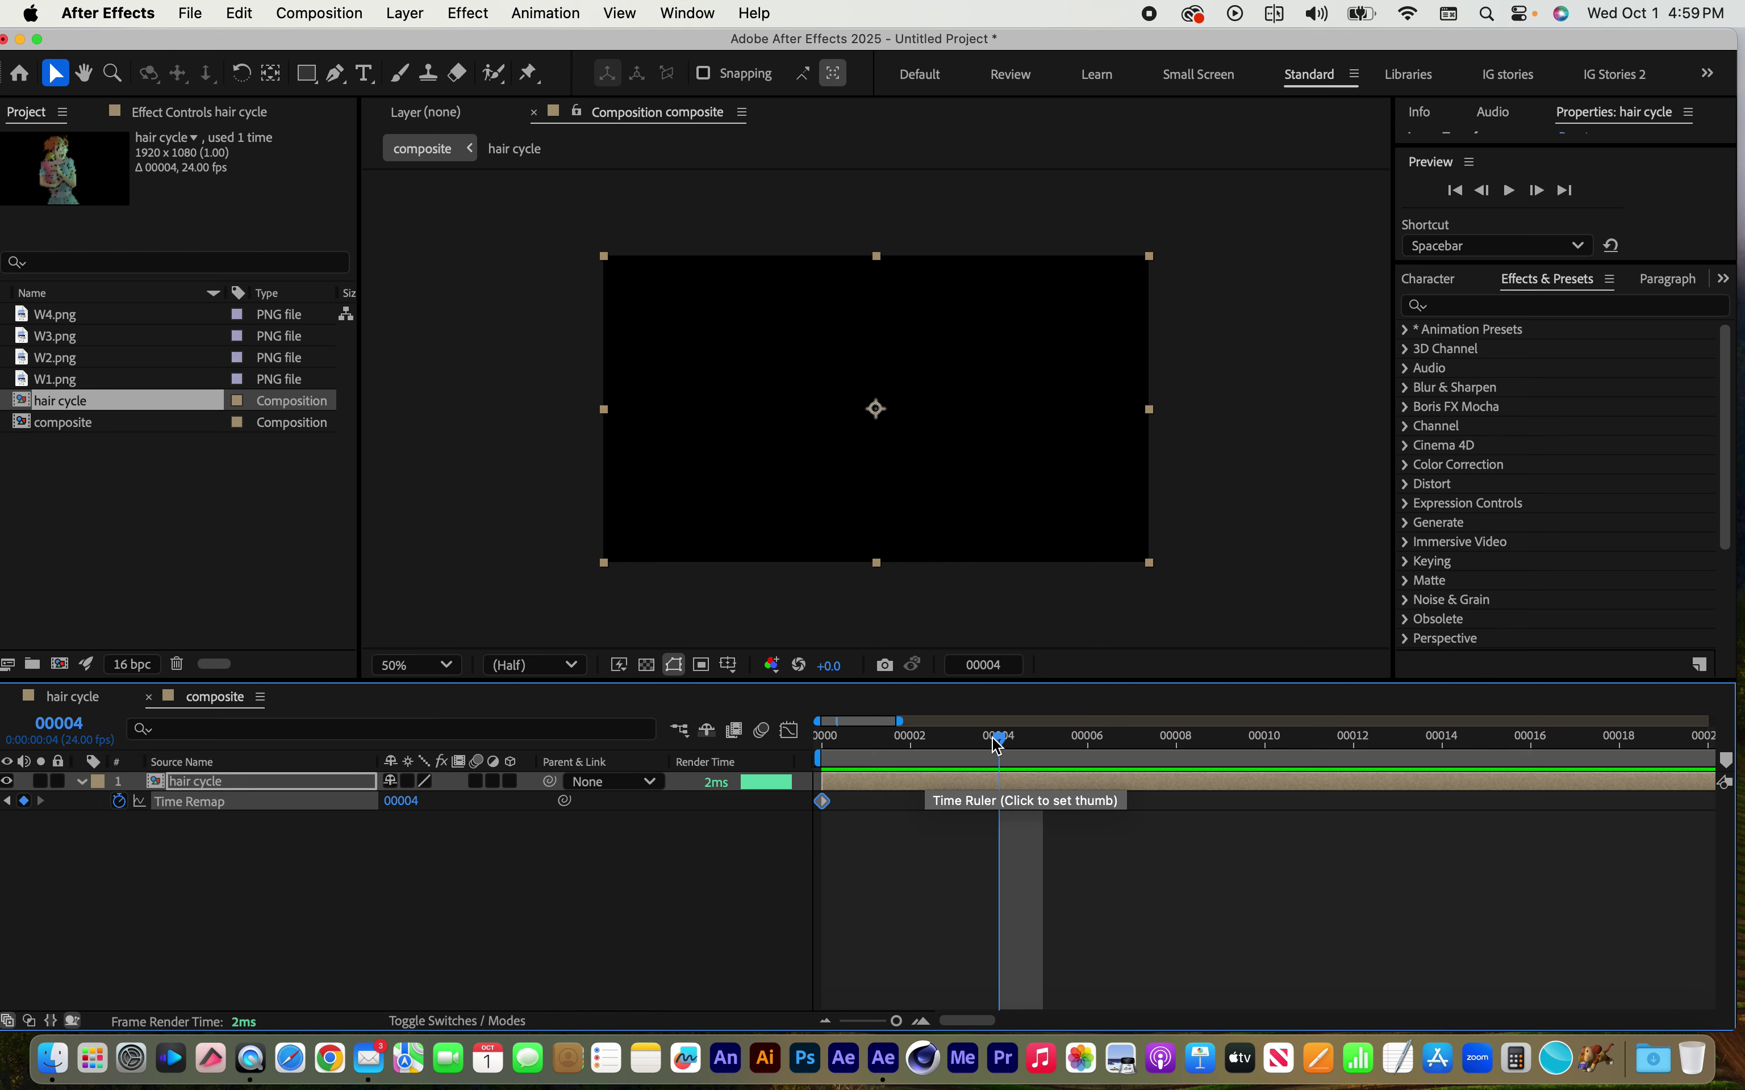
Add a Time Remap keyframe on the hair cycle layer at frame 3, the last frame showing a drawing
drag(999, 739, 793, 751)
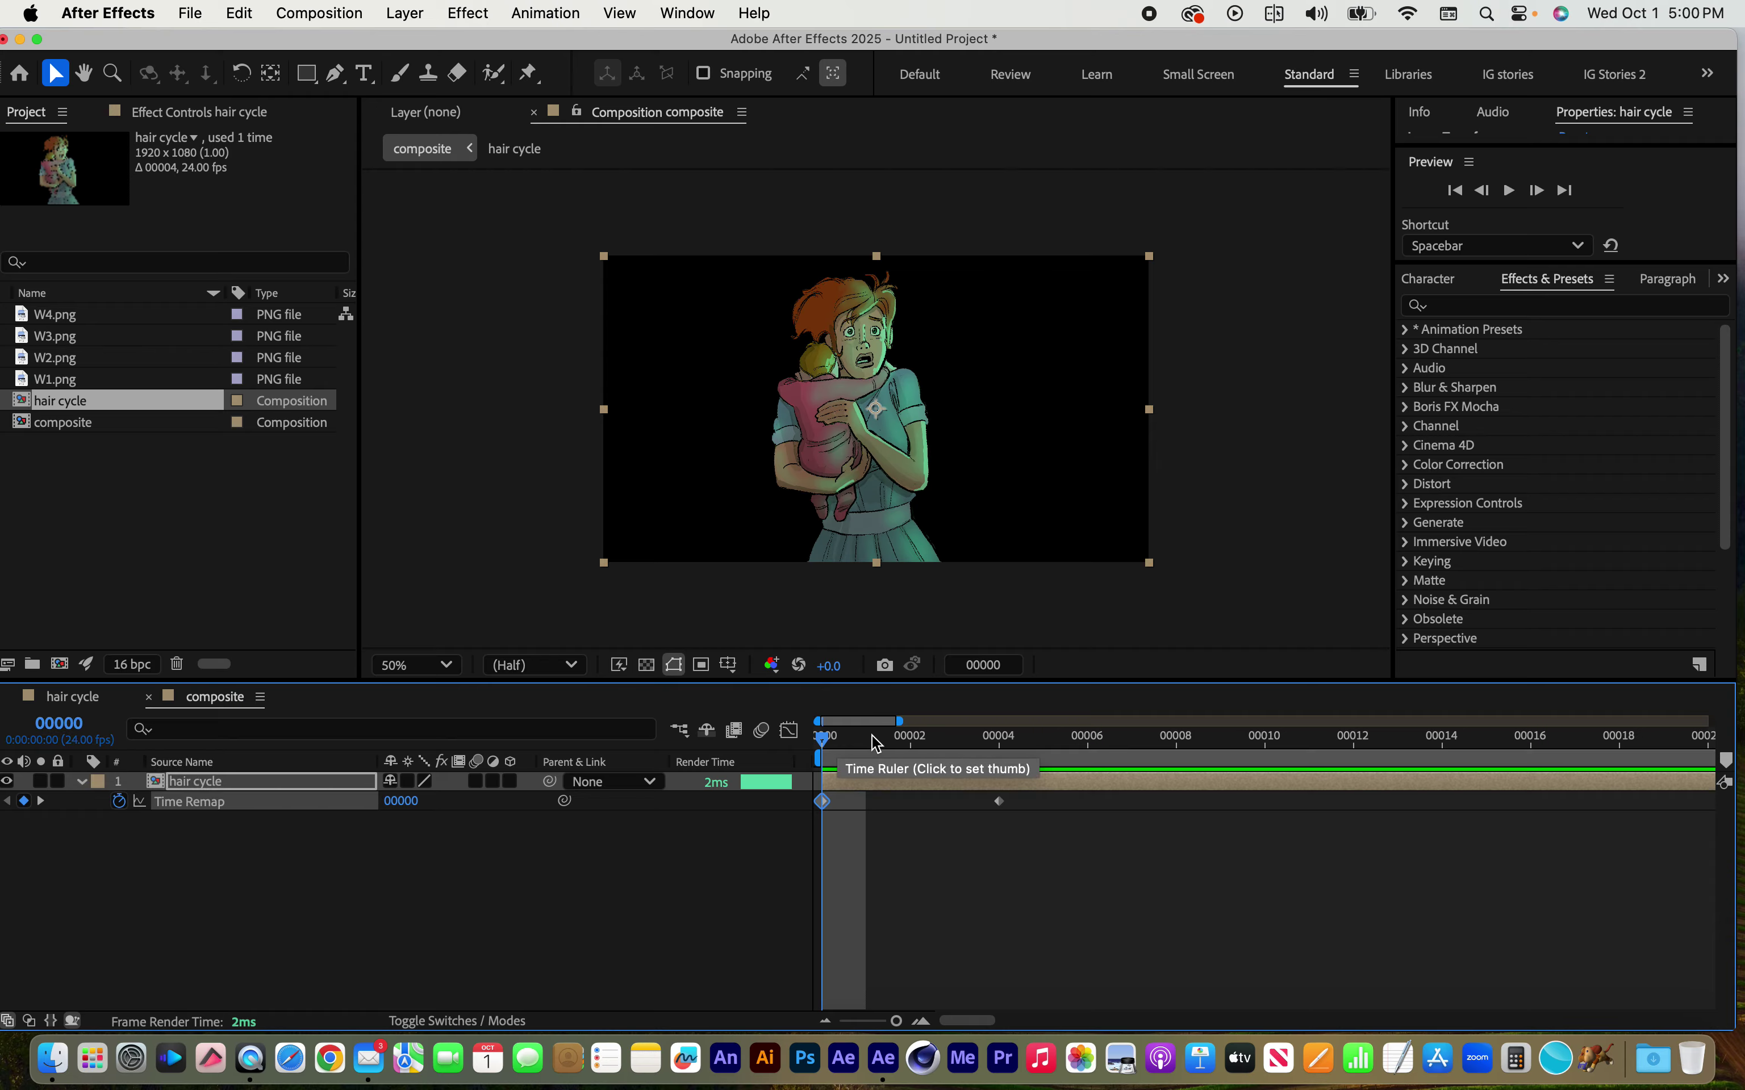
drag(822, 738, 999, 737)
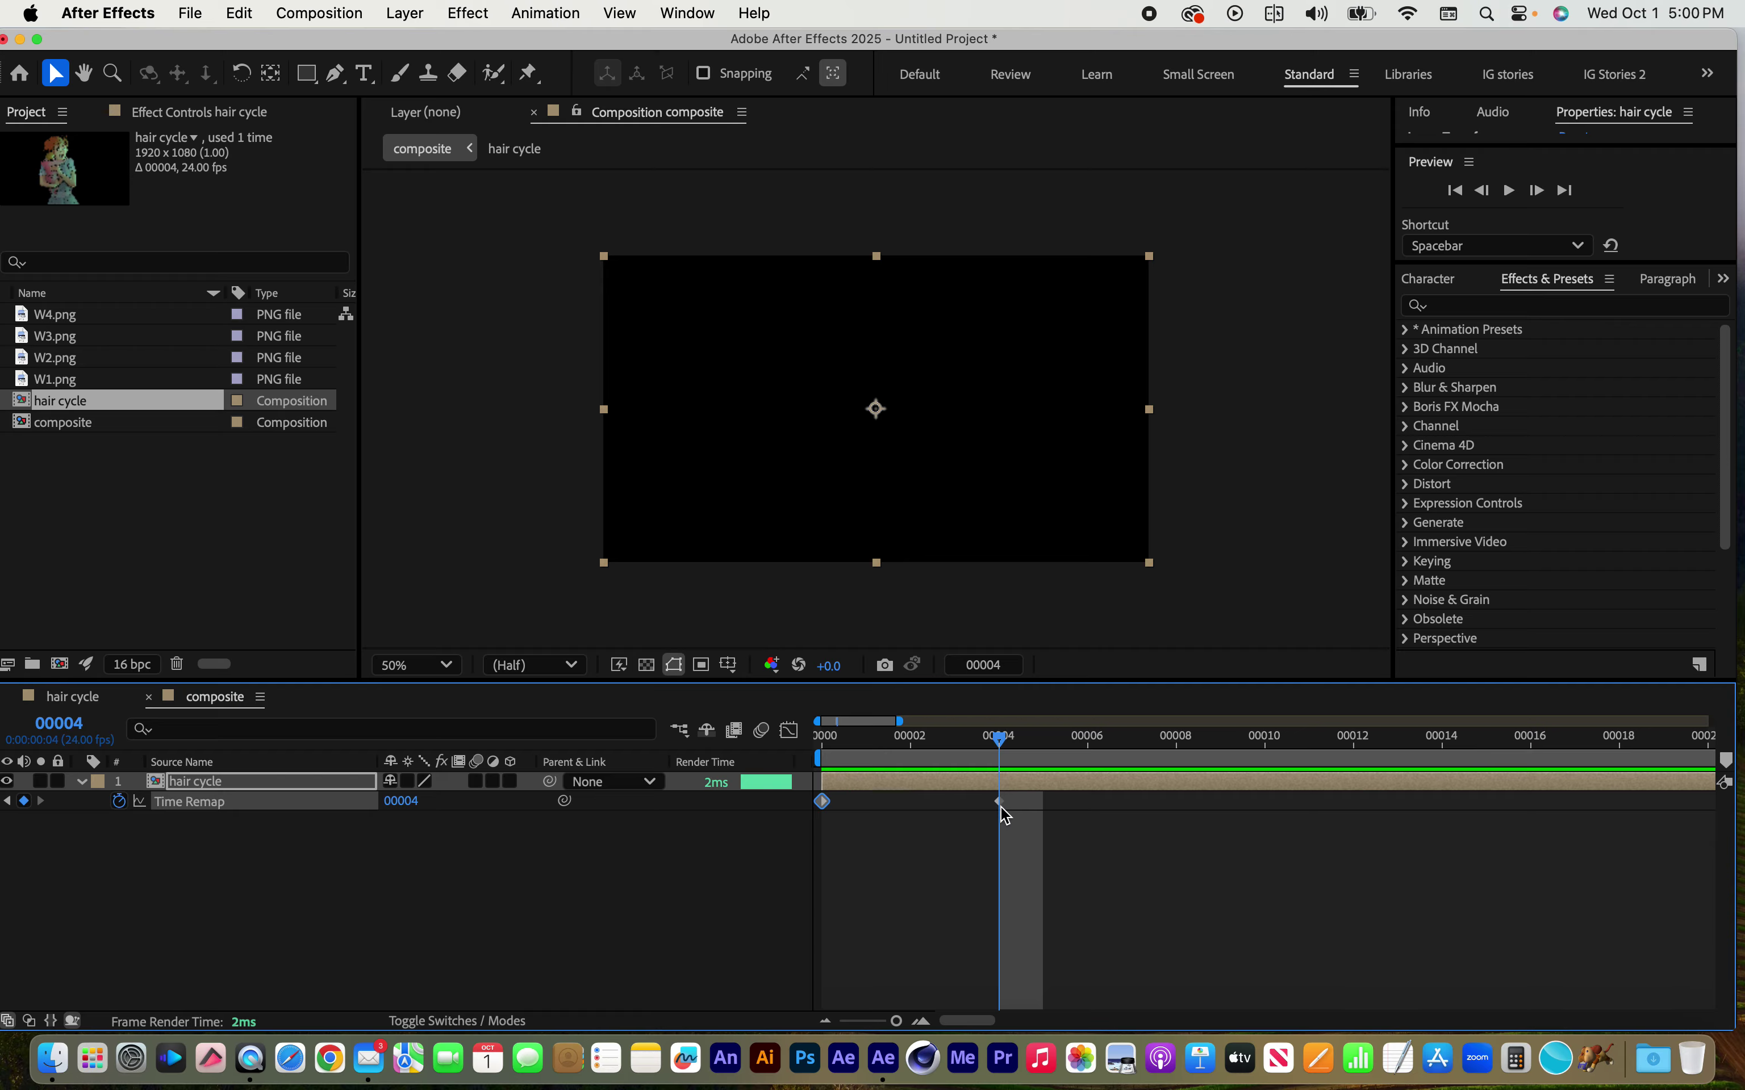
mouse_move(1002, 797)
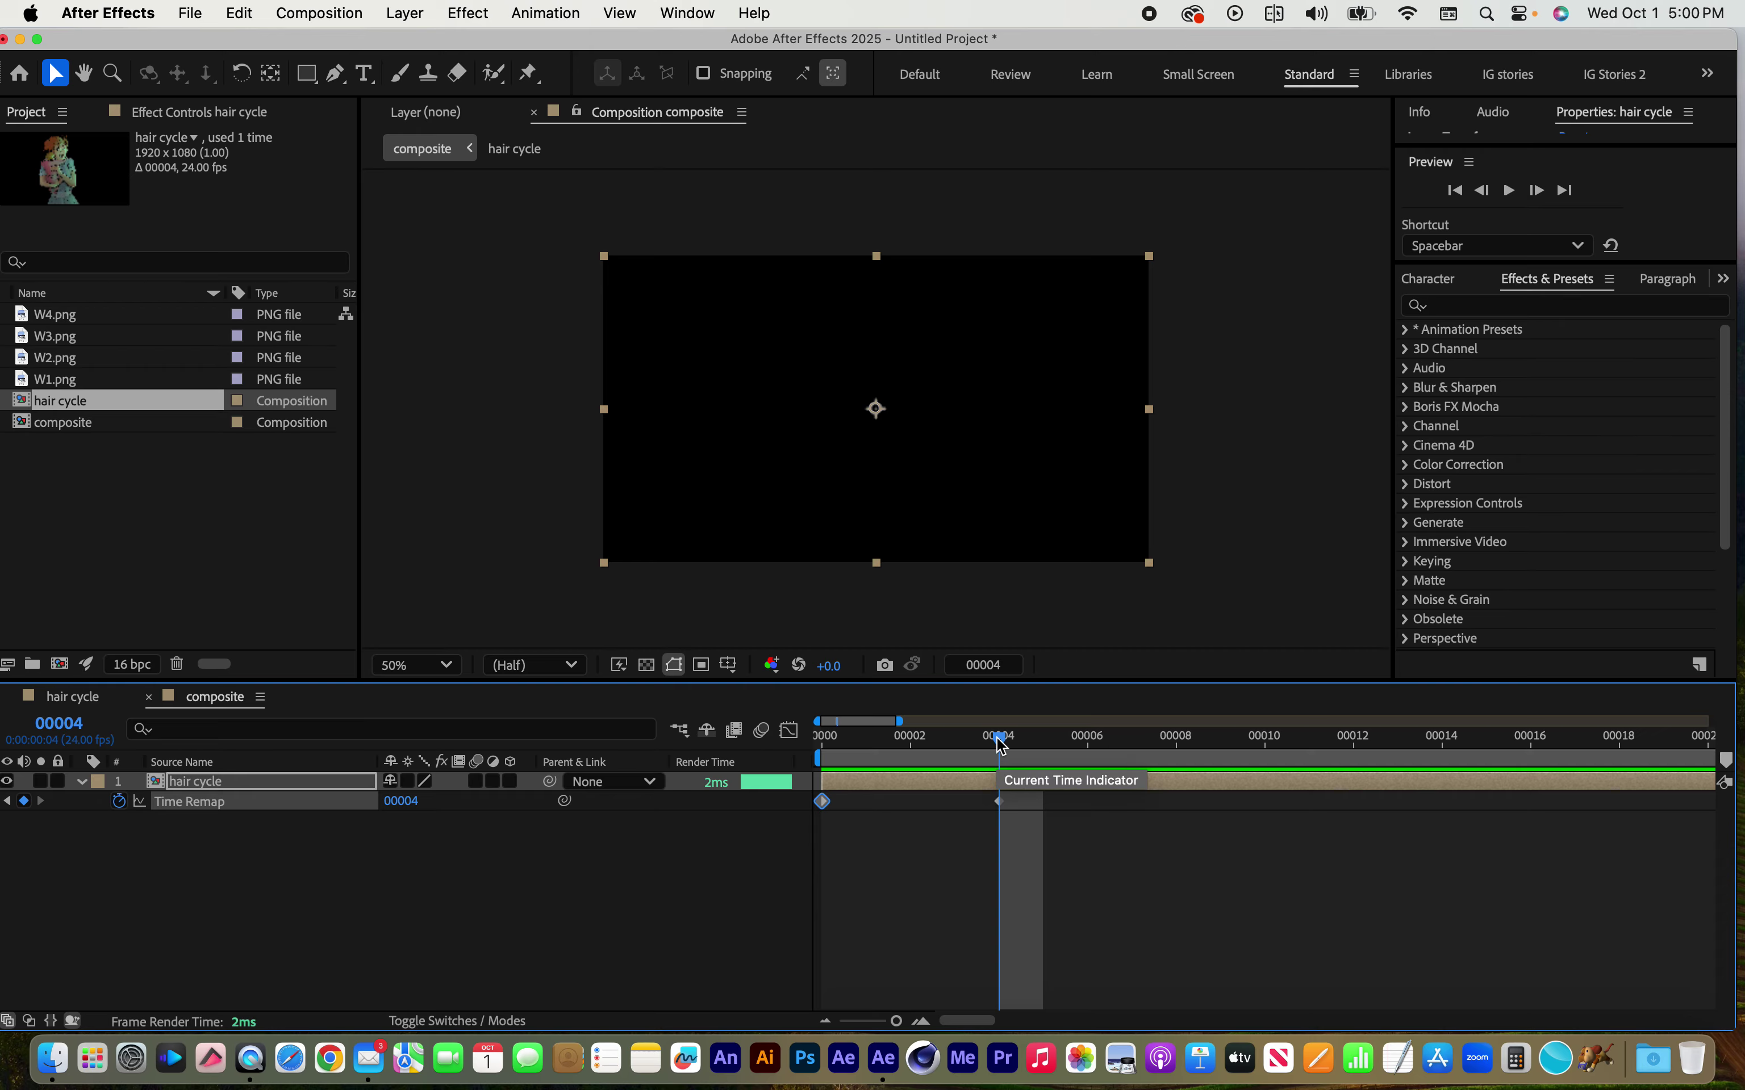
mouse_move(1000, 736)
mouse_down()
mouse_move(954, 736)
mouse_move(1005, 743)
mouse_move(971, 733)
mouse_up()
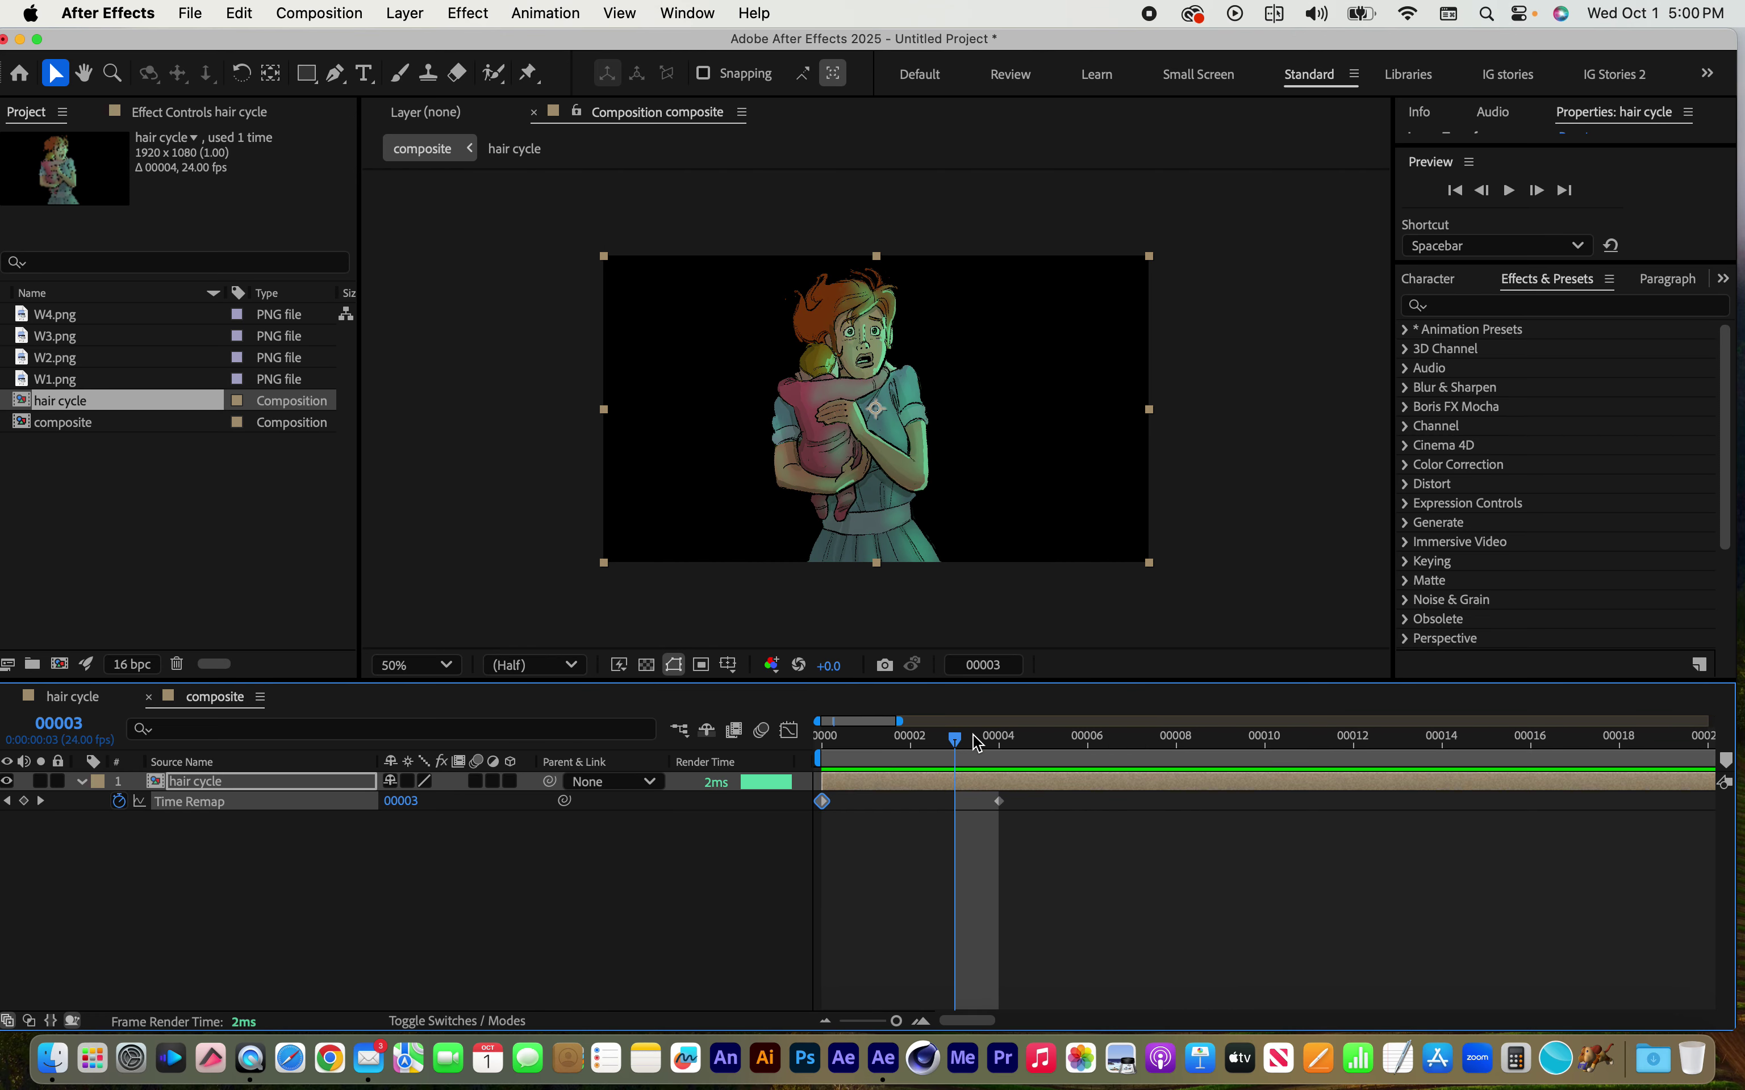
click(24, 801)
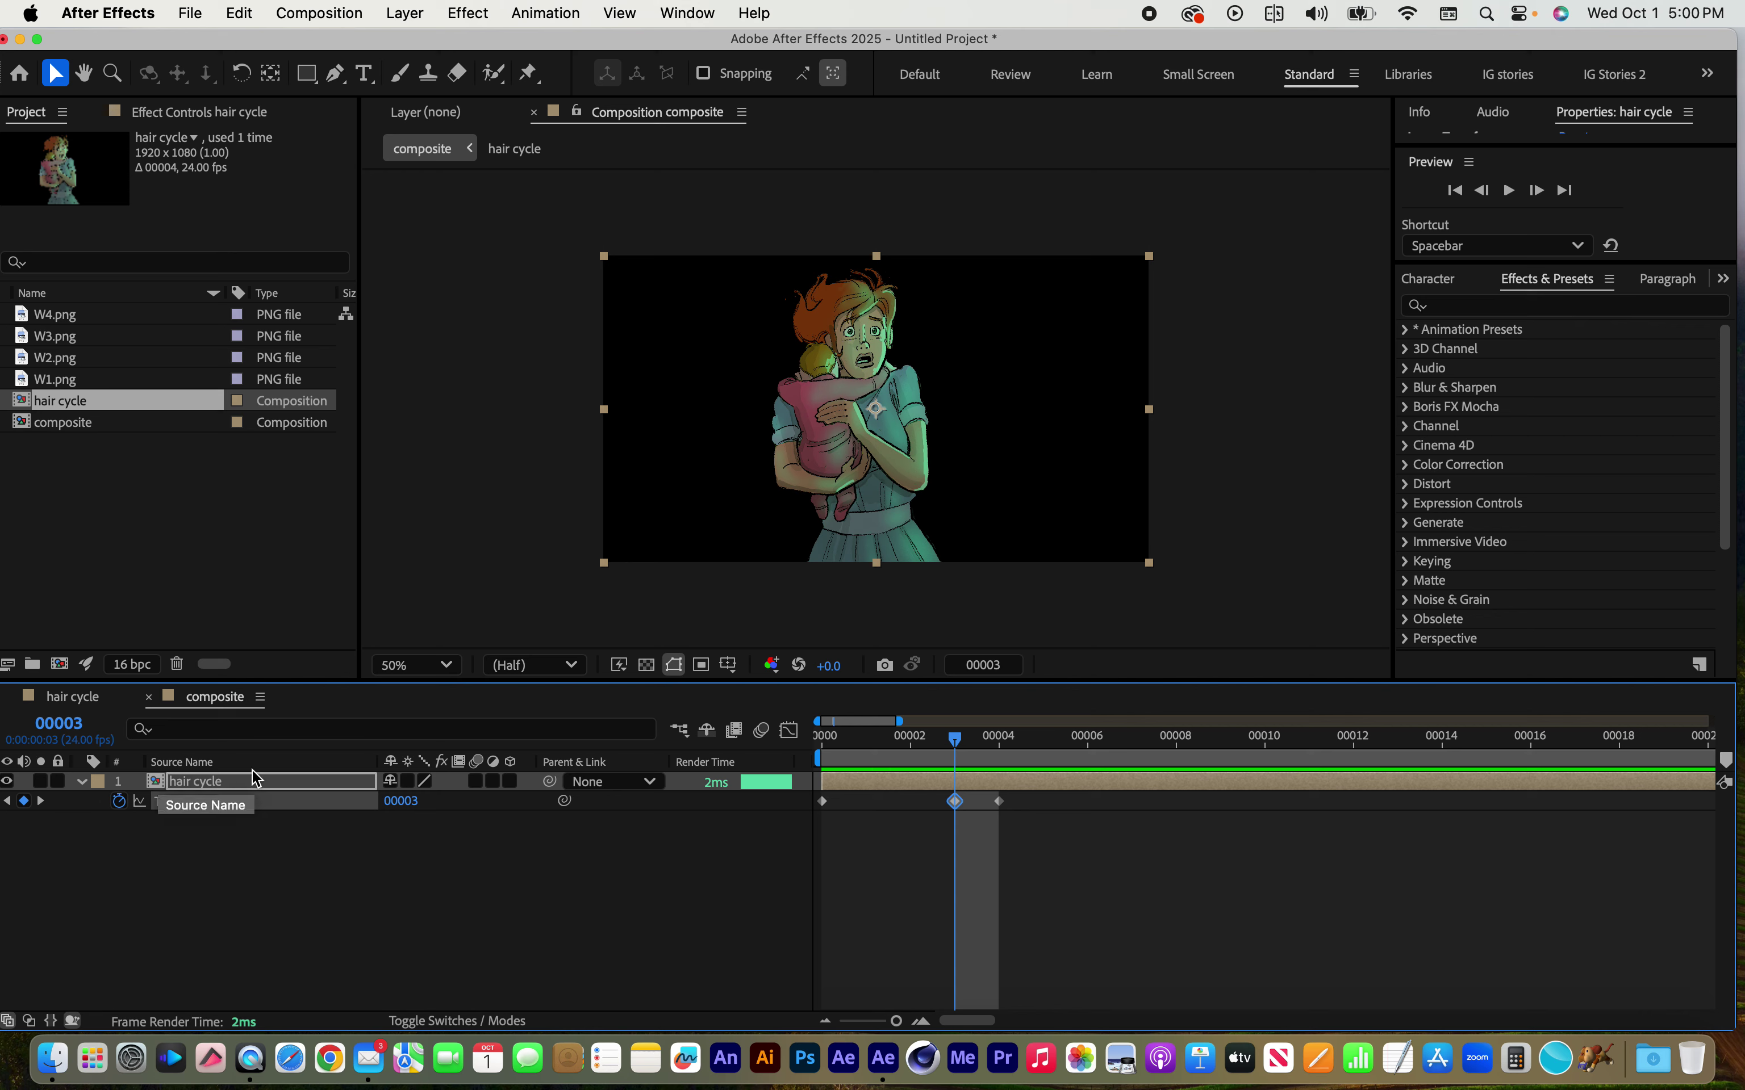
Set the start frame of the composite composition to 1 and go to its first frame
click(286, 9)
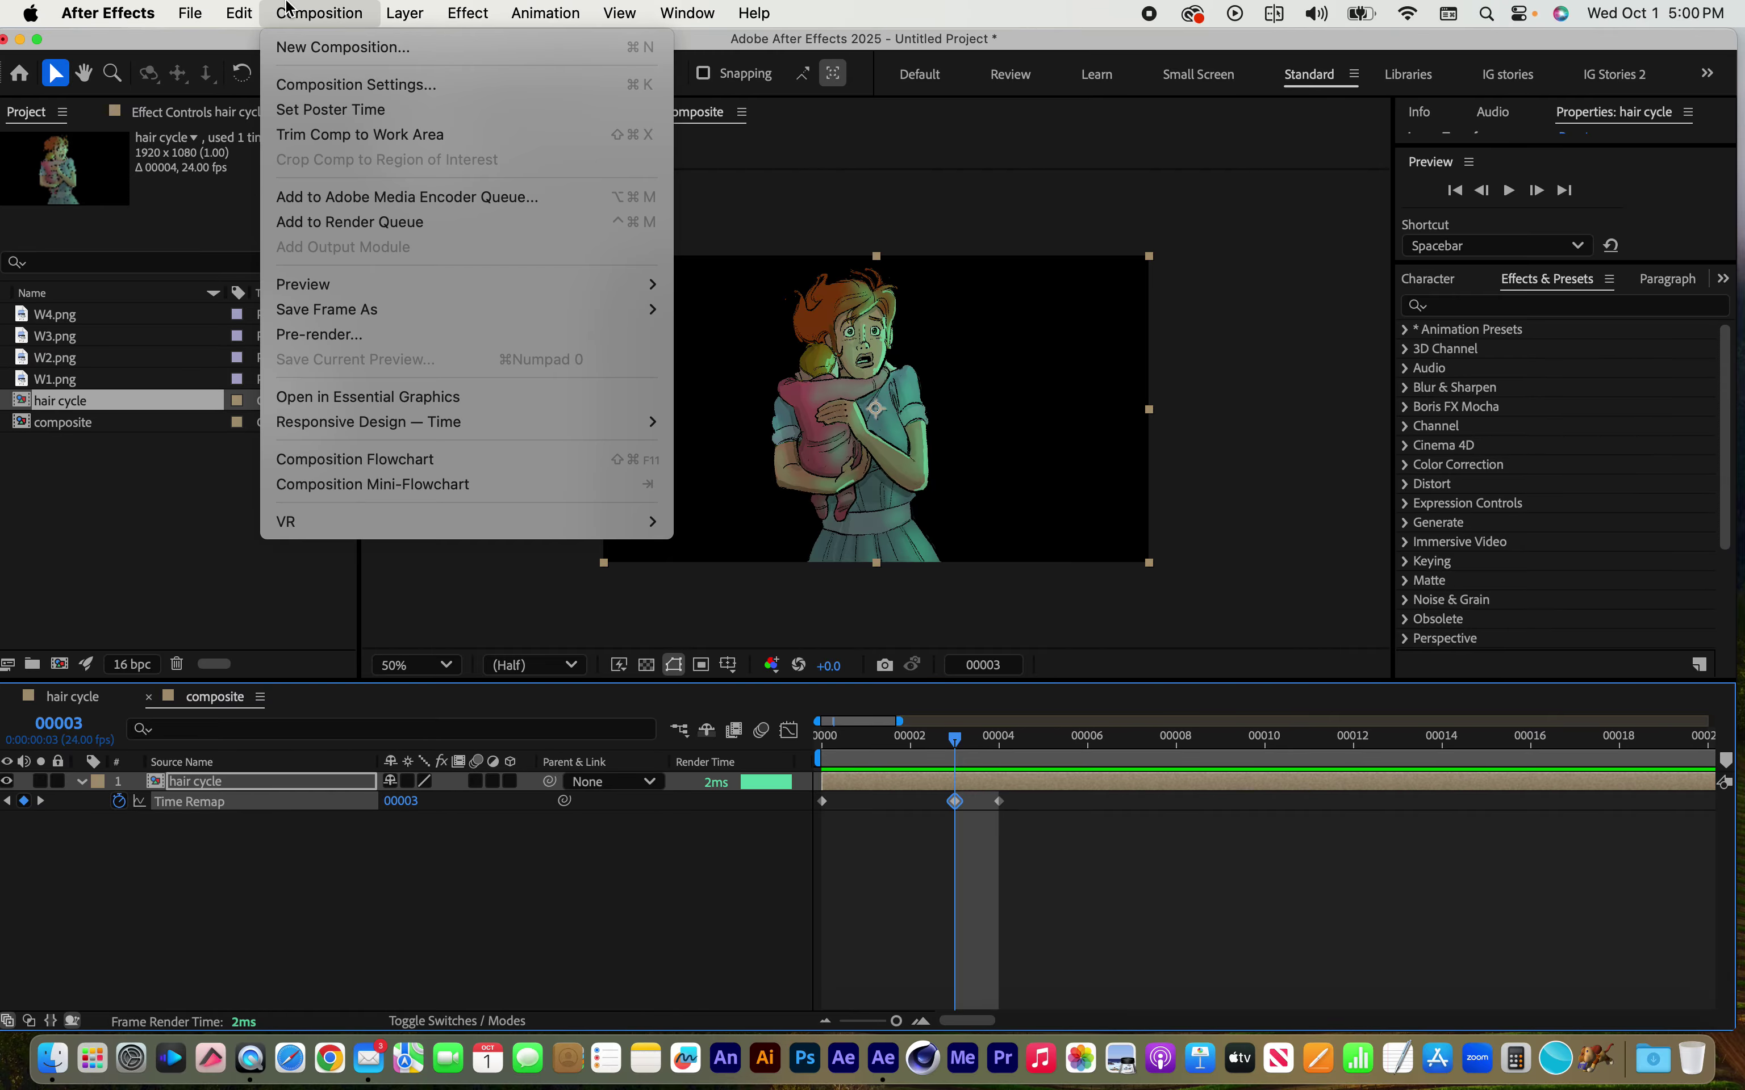
click(324, 82)
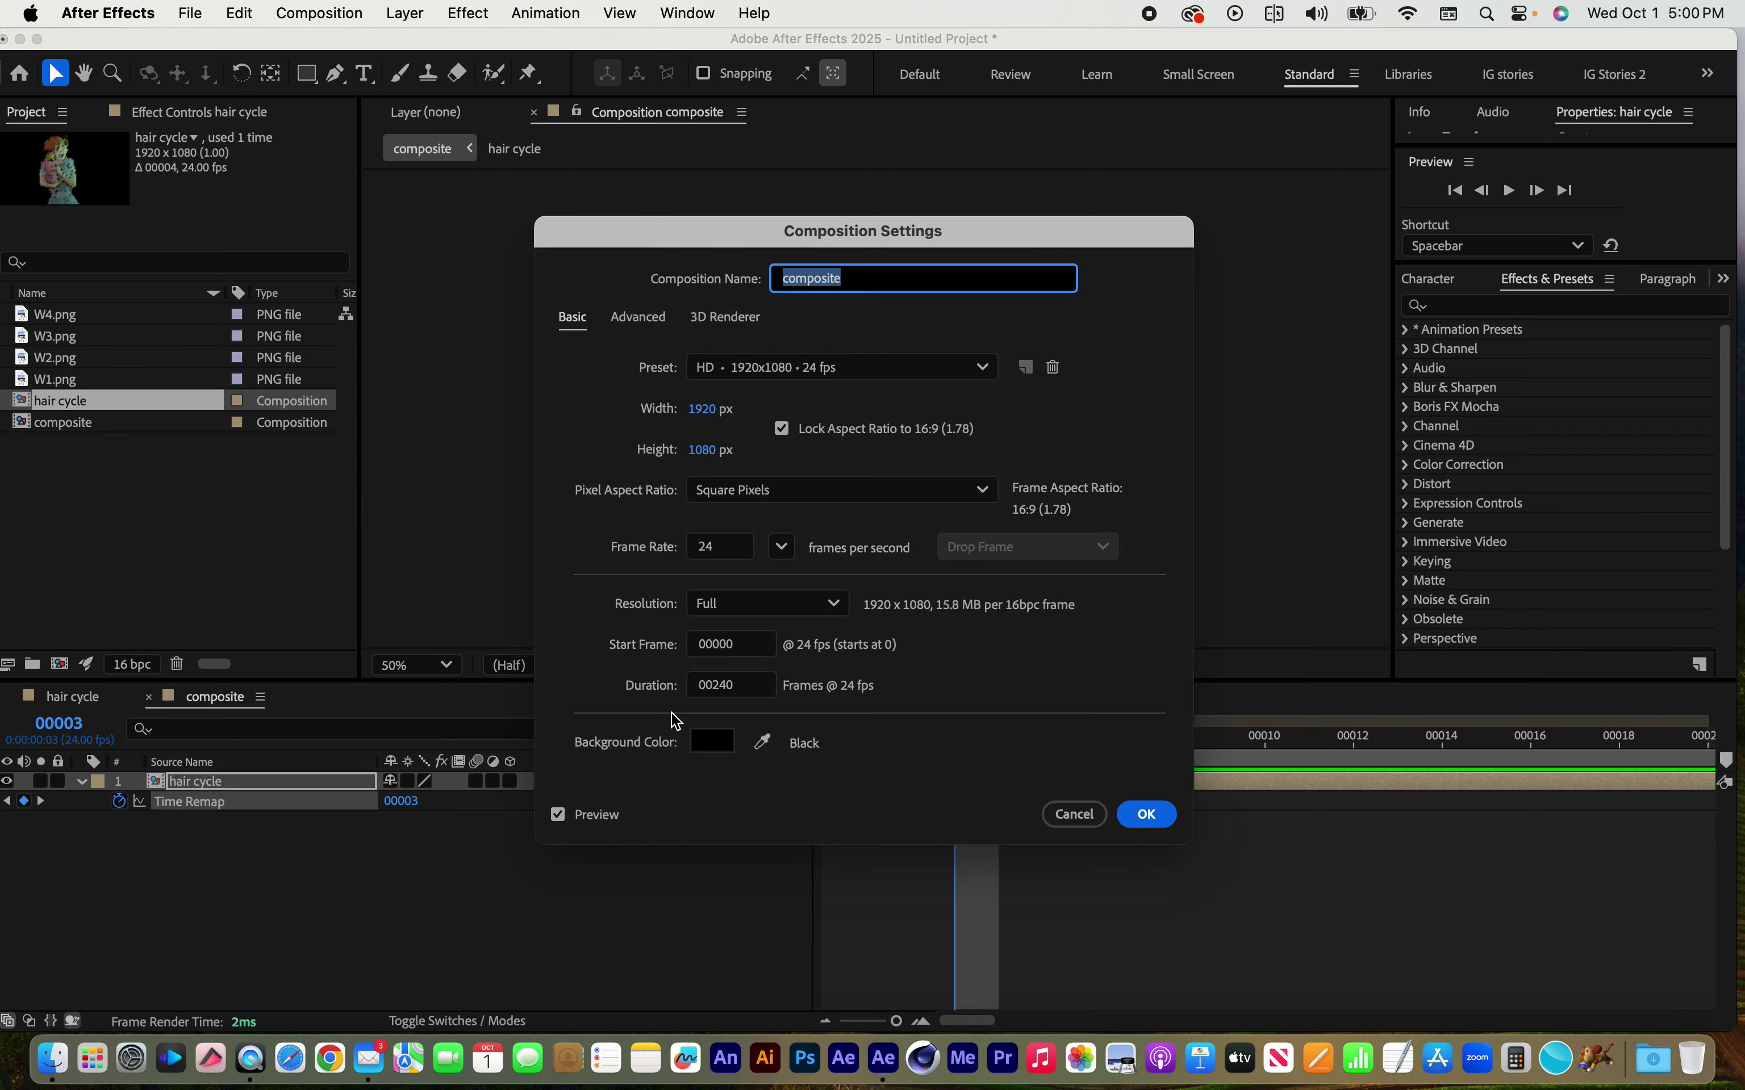
click(671, 644)
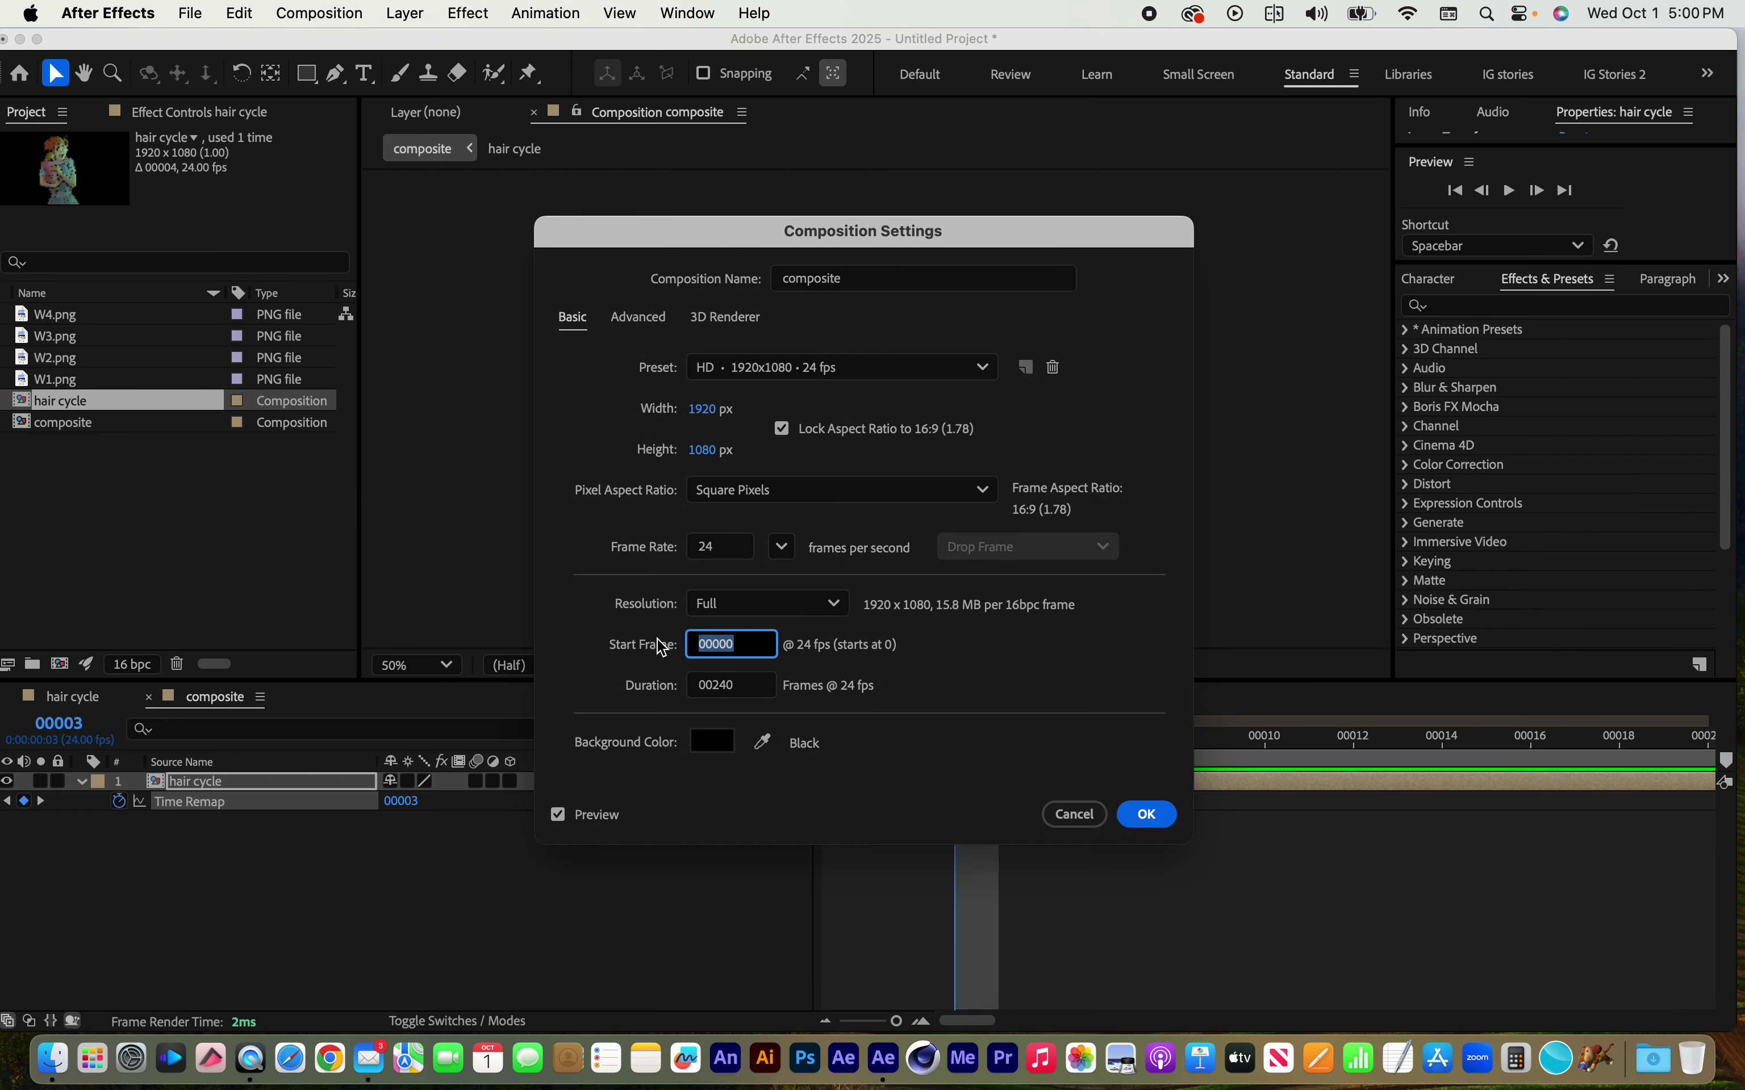
text(1)
click(1145, 813)
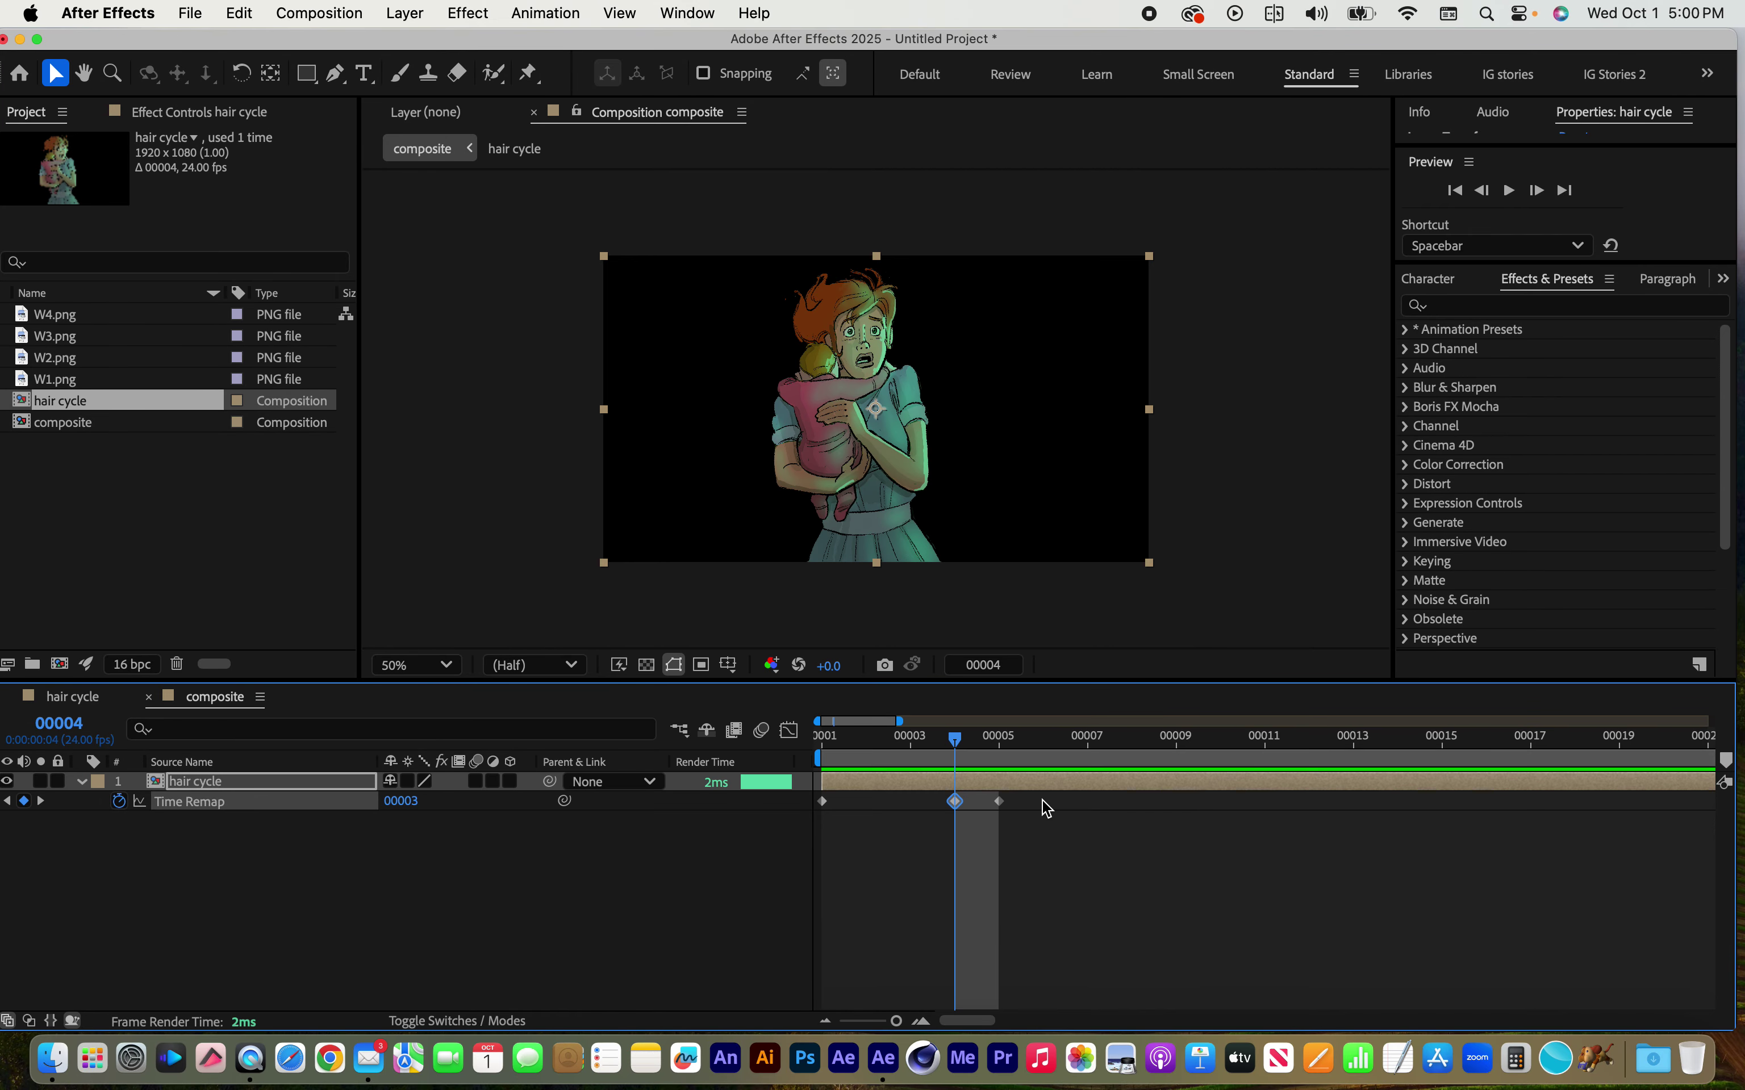
drag(955, 757, 820, 741)
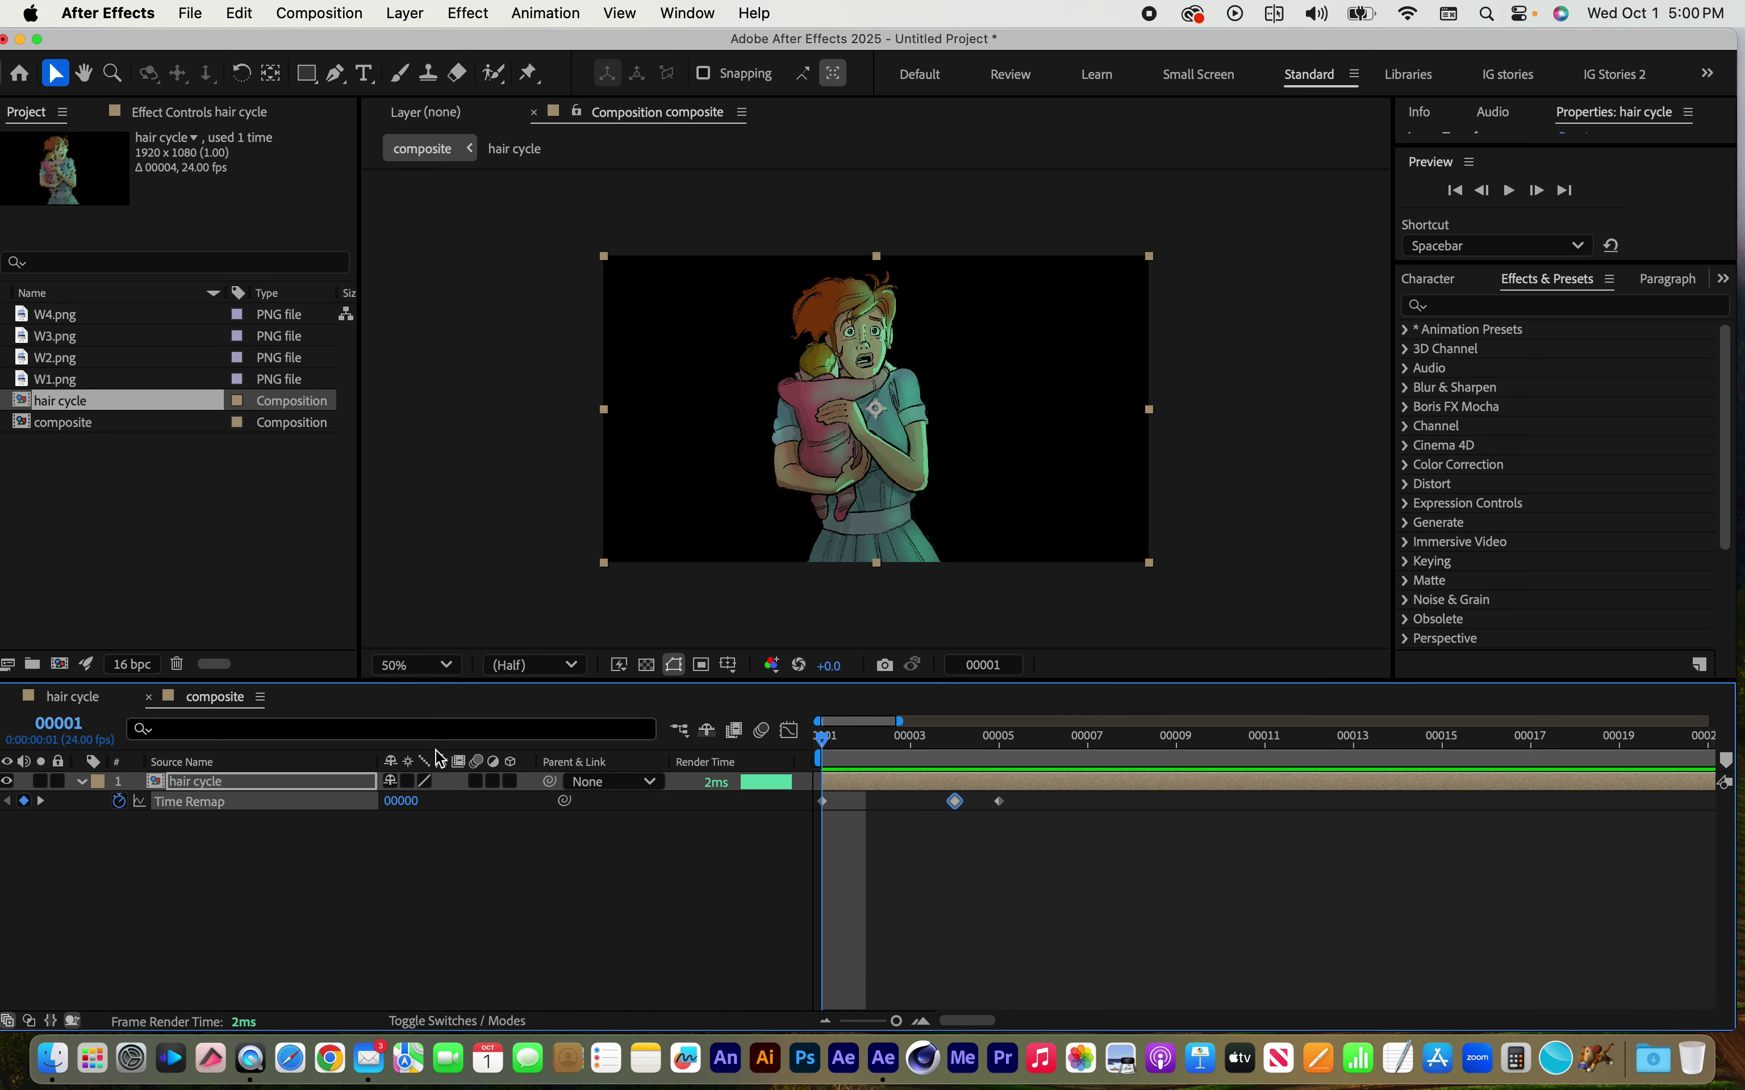
Set the start frame of the composite composition back to 0
click(319, 11)
click(345, 84)
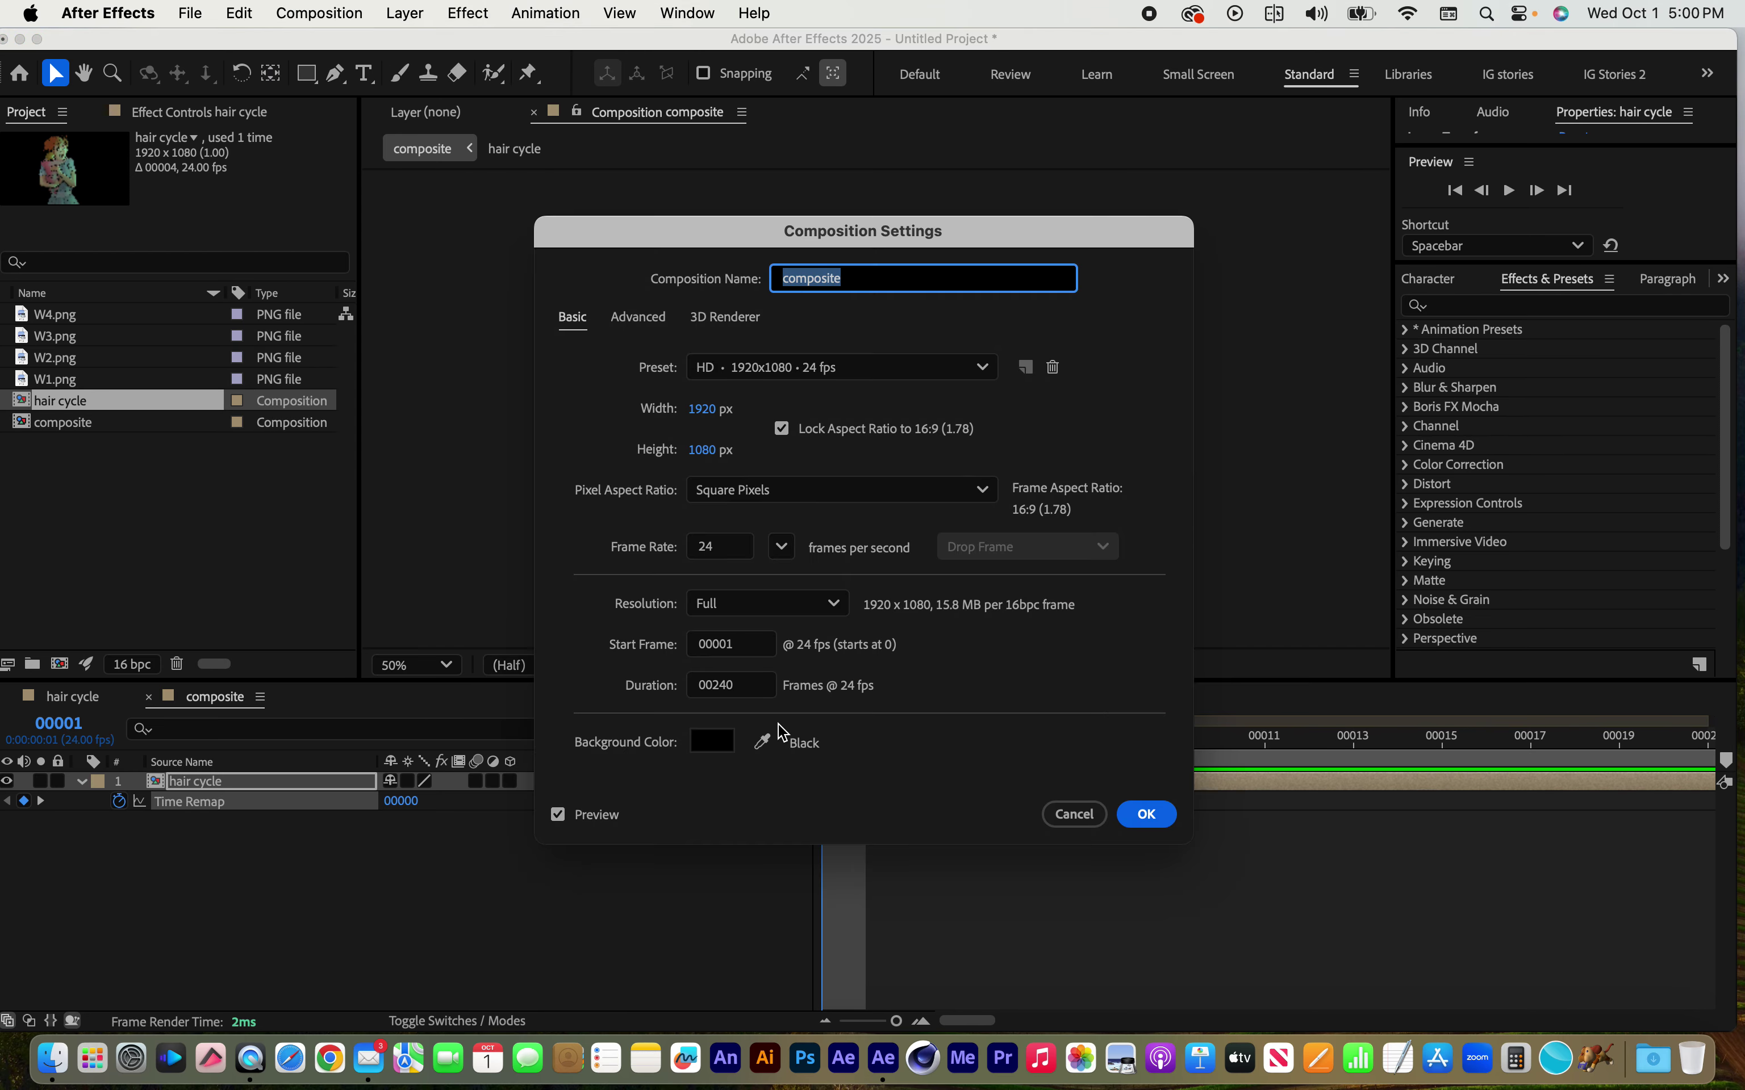
click(622, 639)
text(0)
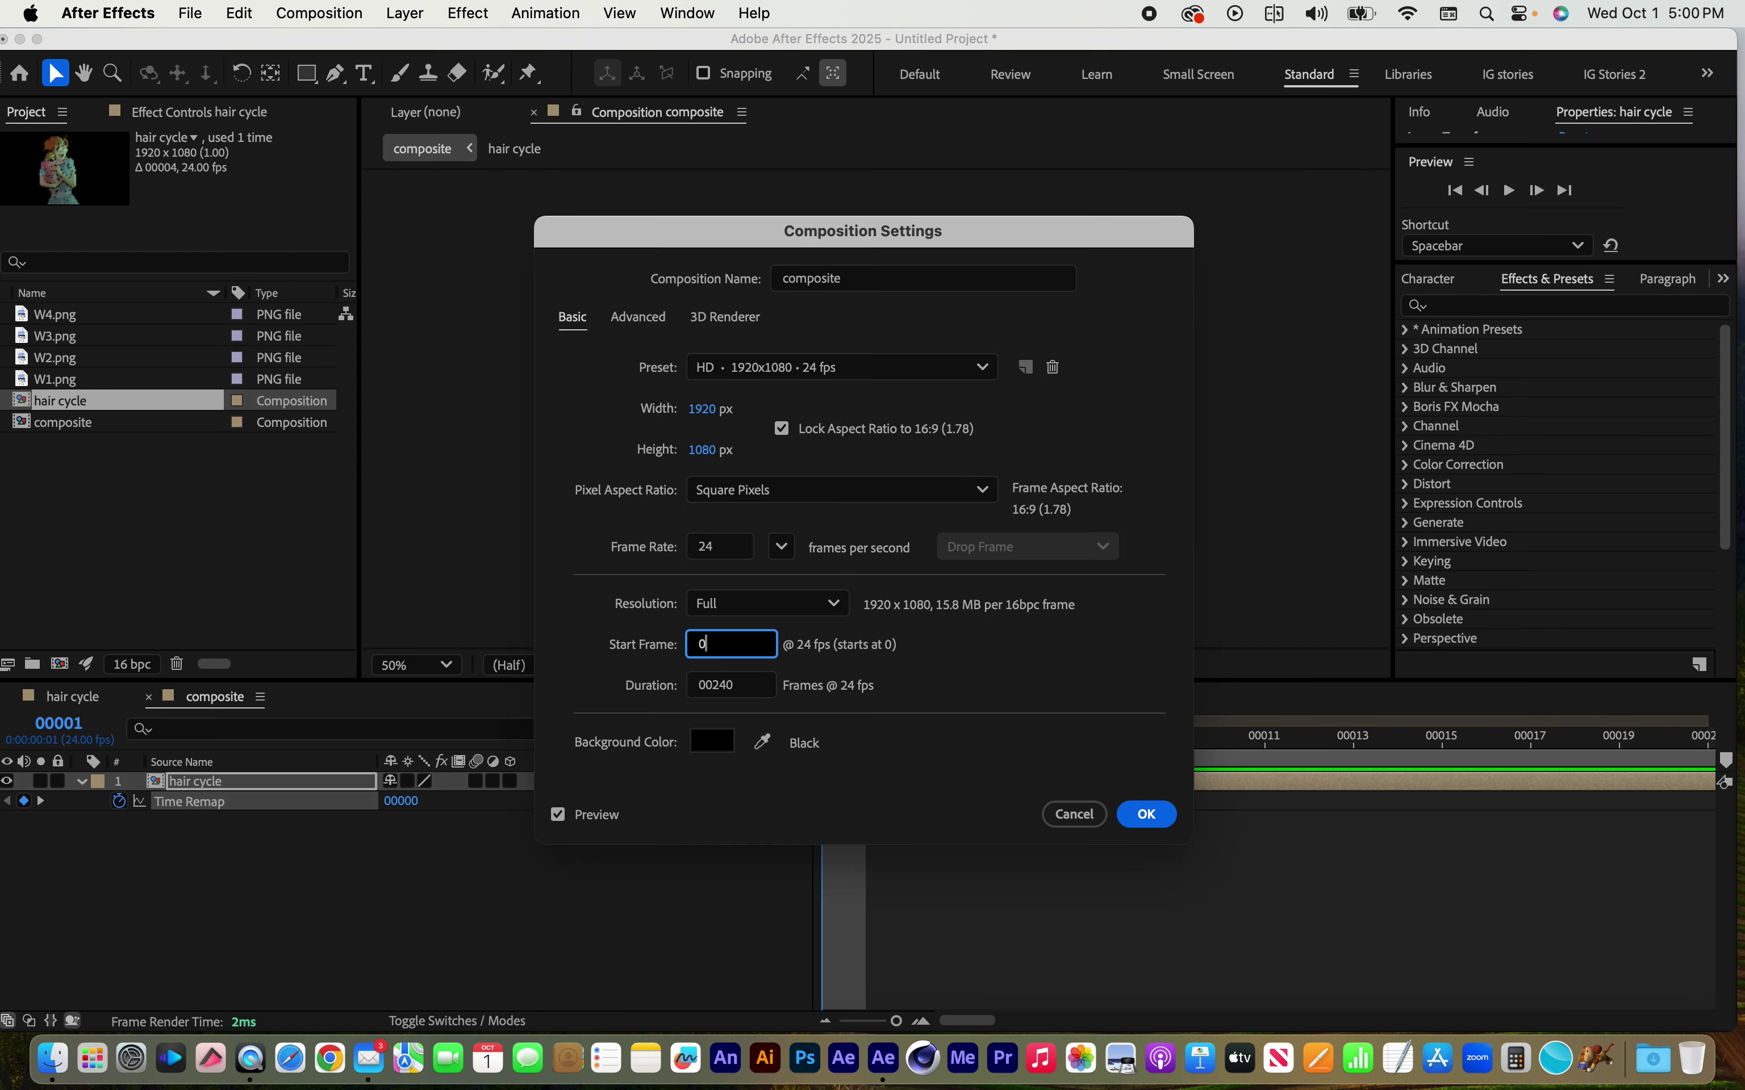
click(1147, 814)
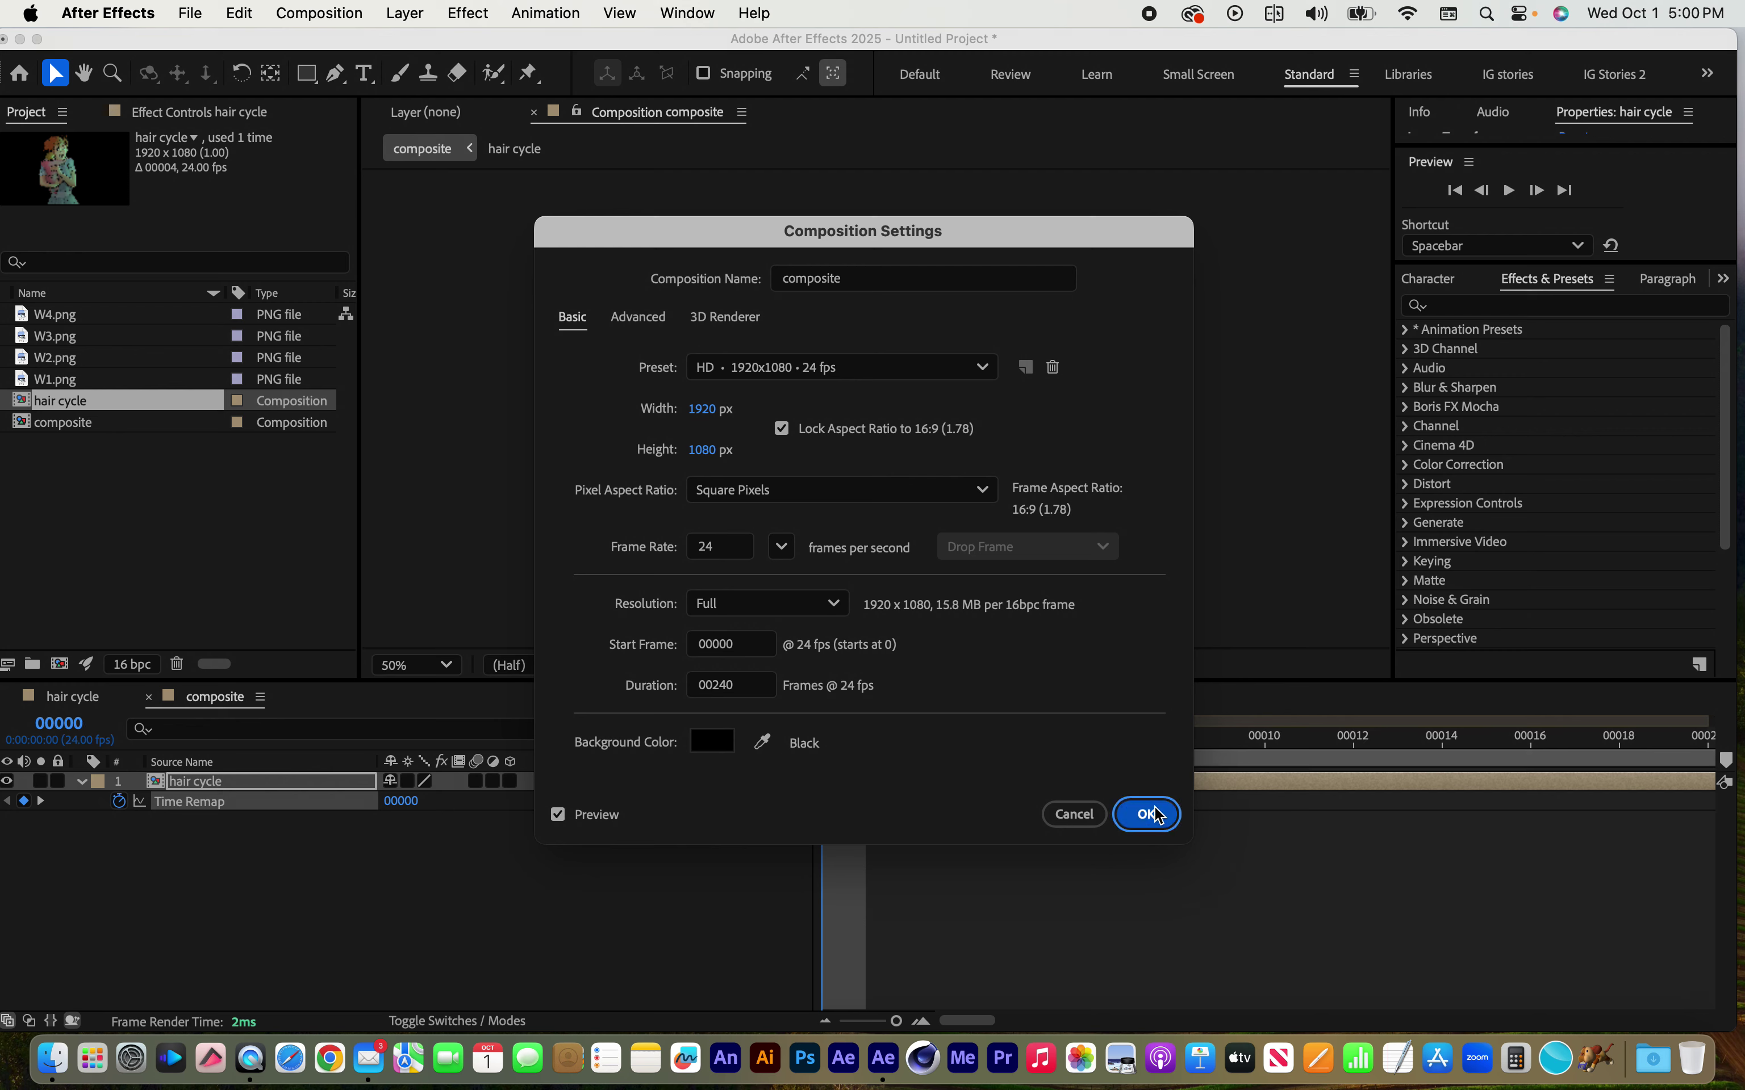
Step through the cycle from frame 0 to frame 3 and delete the Time Remap keyframe at frame 4
mouse_move(822, 736)
mouse_down()
mouse_move(955, 750)
mouse_move(822, 739)
mouse_up()
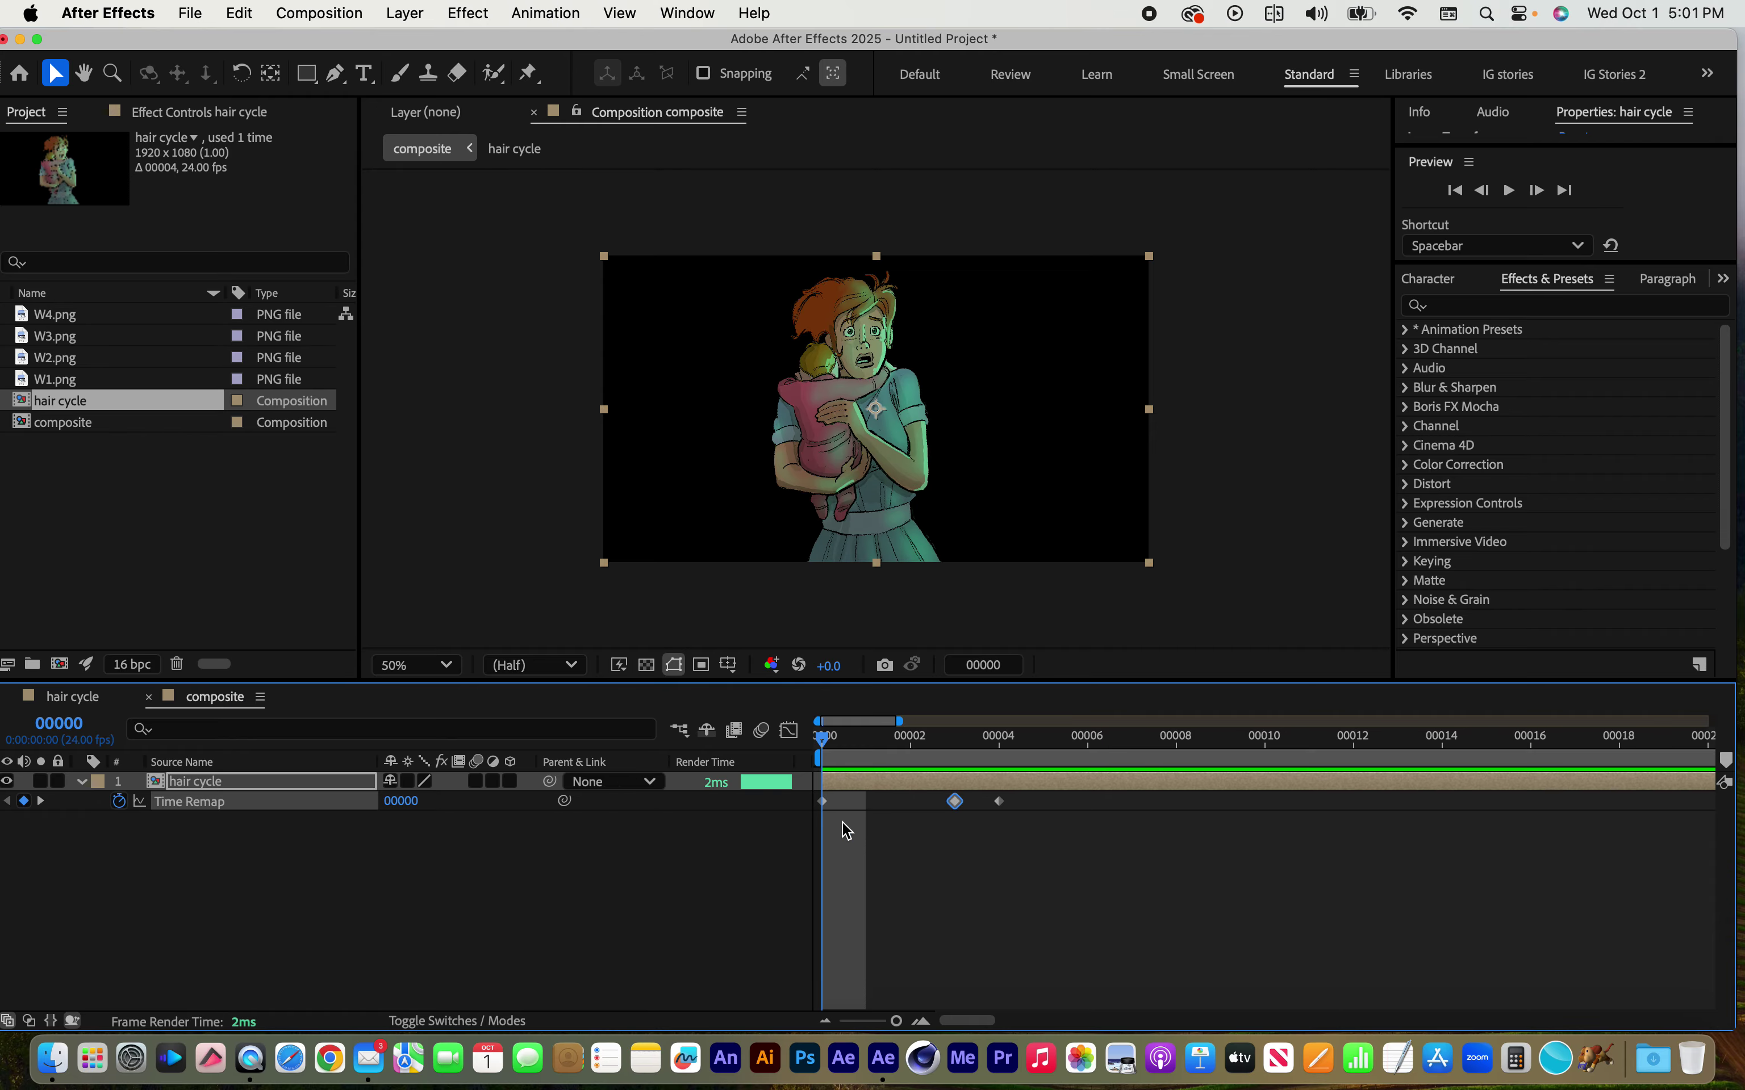
click(822, 801)
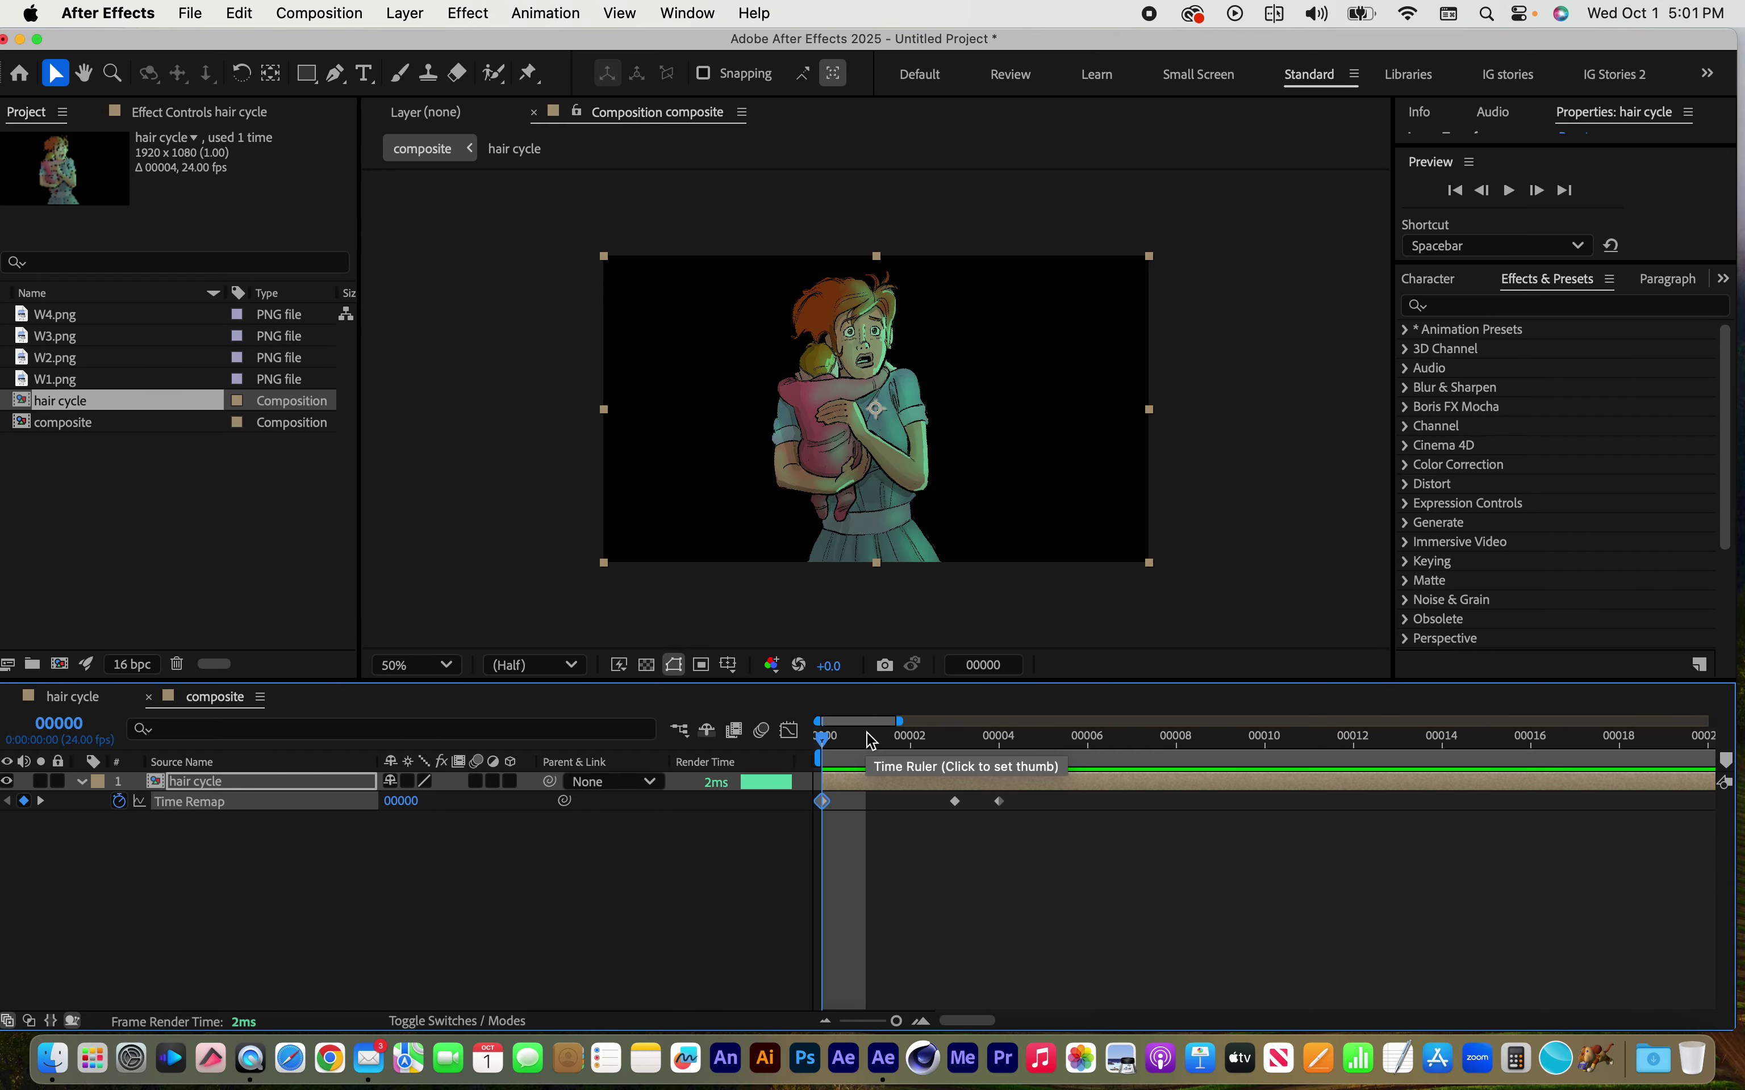
key(Page_Down)
key(Page_Down)
key(Page_Down)
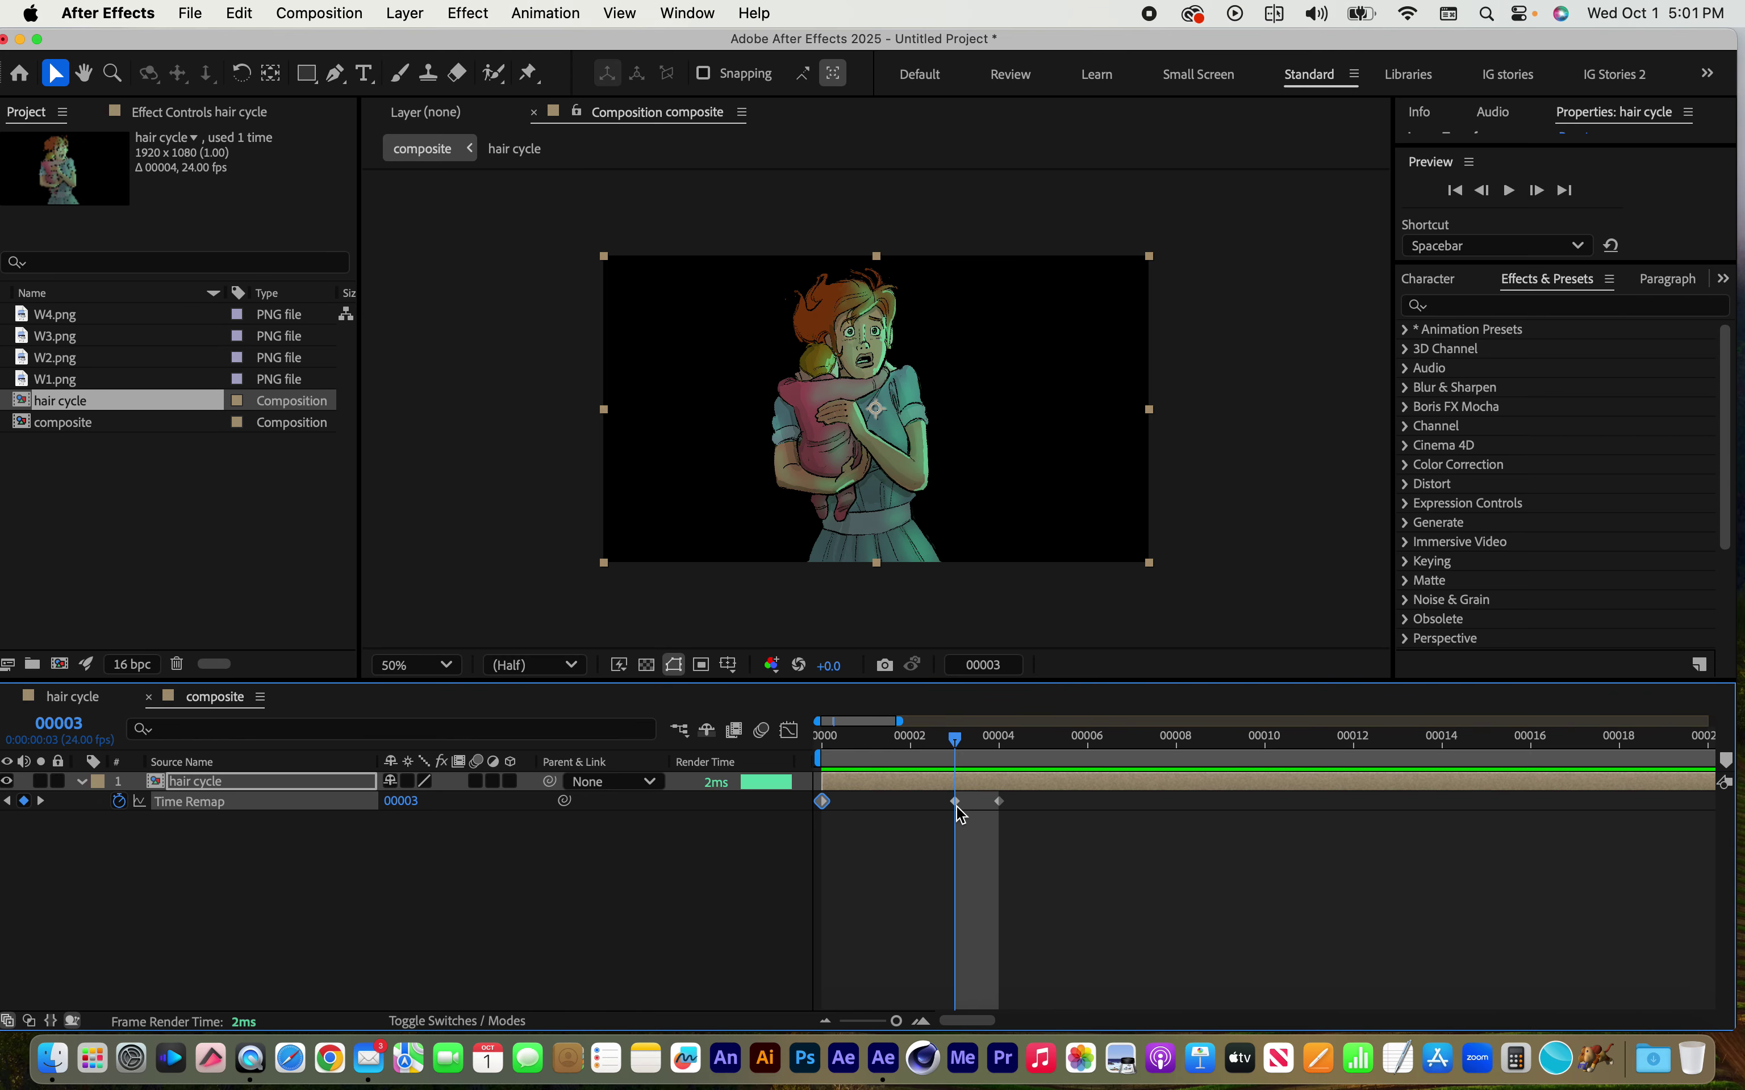
mouse_move(1005, 815)
drag(1005, 815, 1084, 833)
key(Delete)
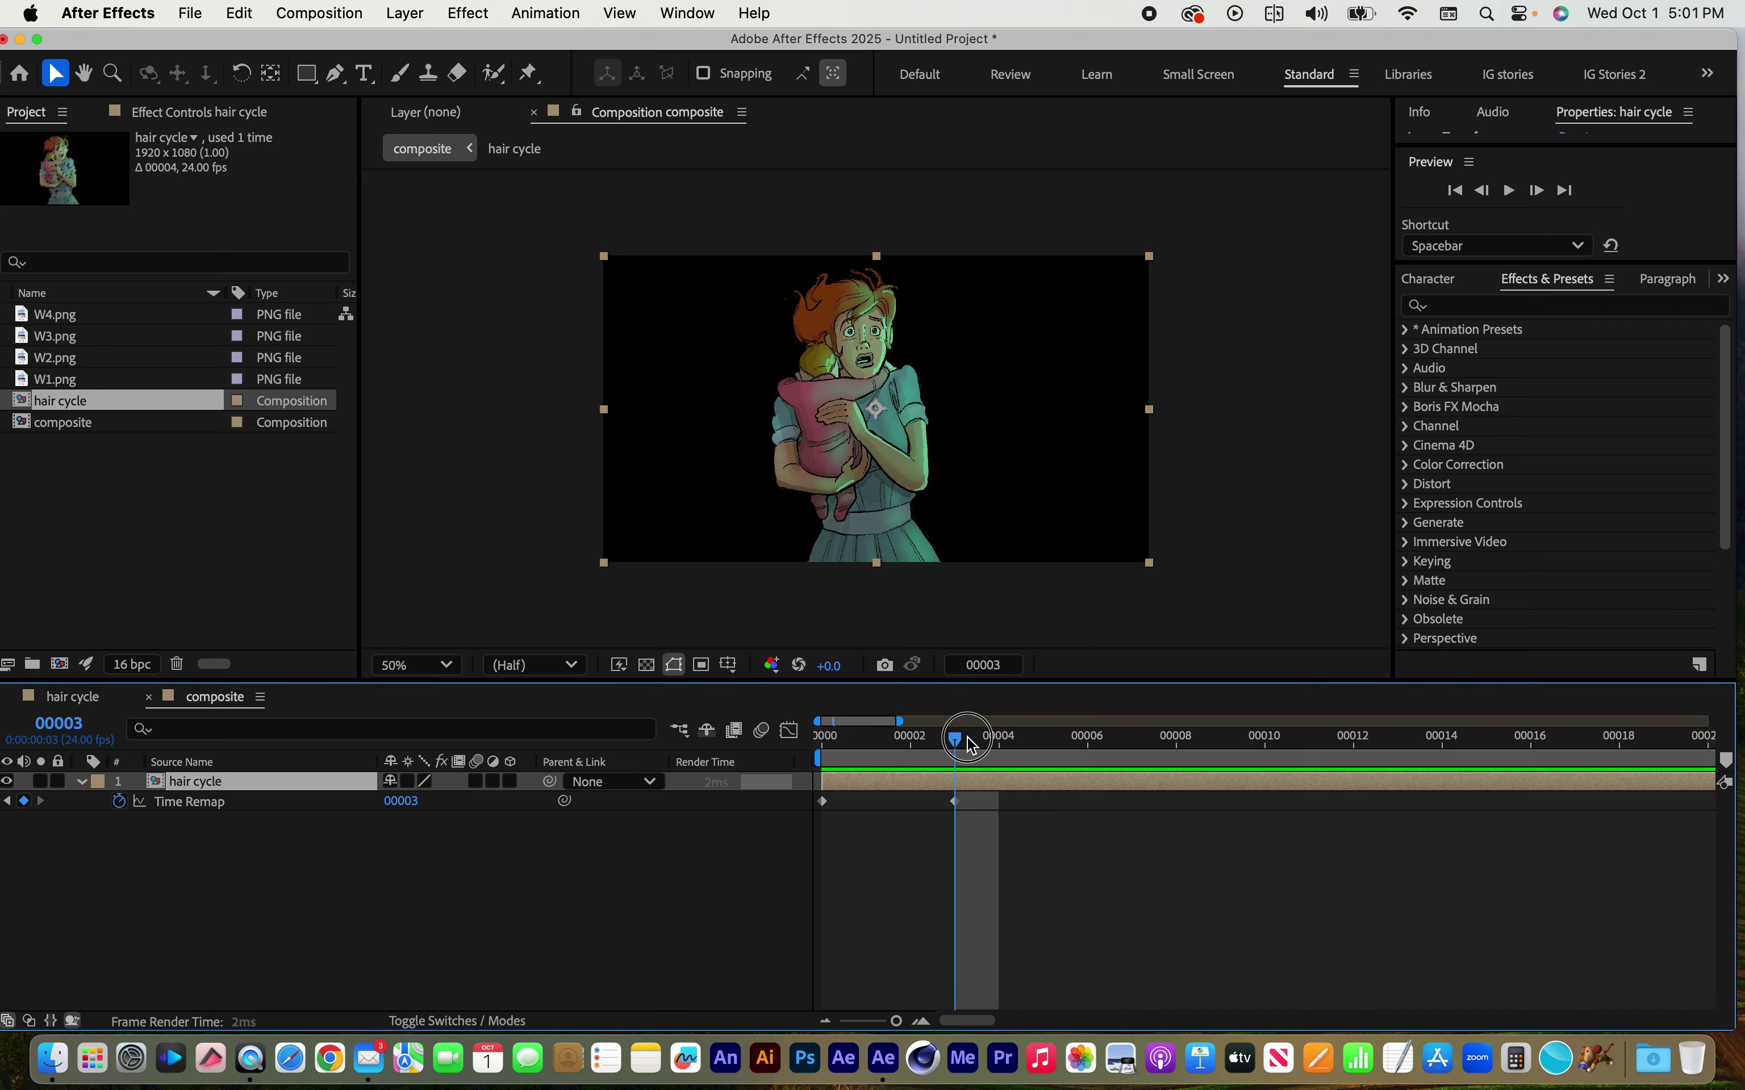
Add the expression loopOut("cycle") to the hair cycle layer's Time Remap property, with the playhead at frame 0
drag(958, 737, 822, 737)
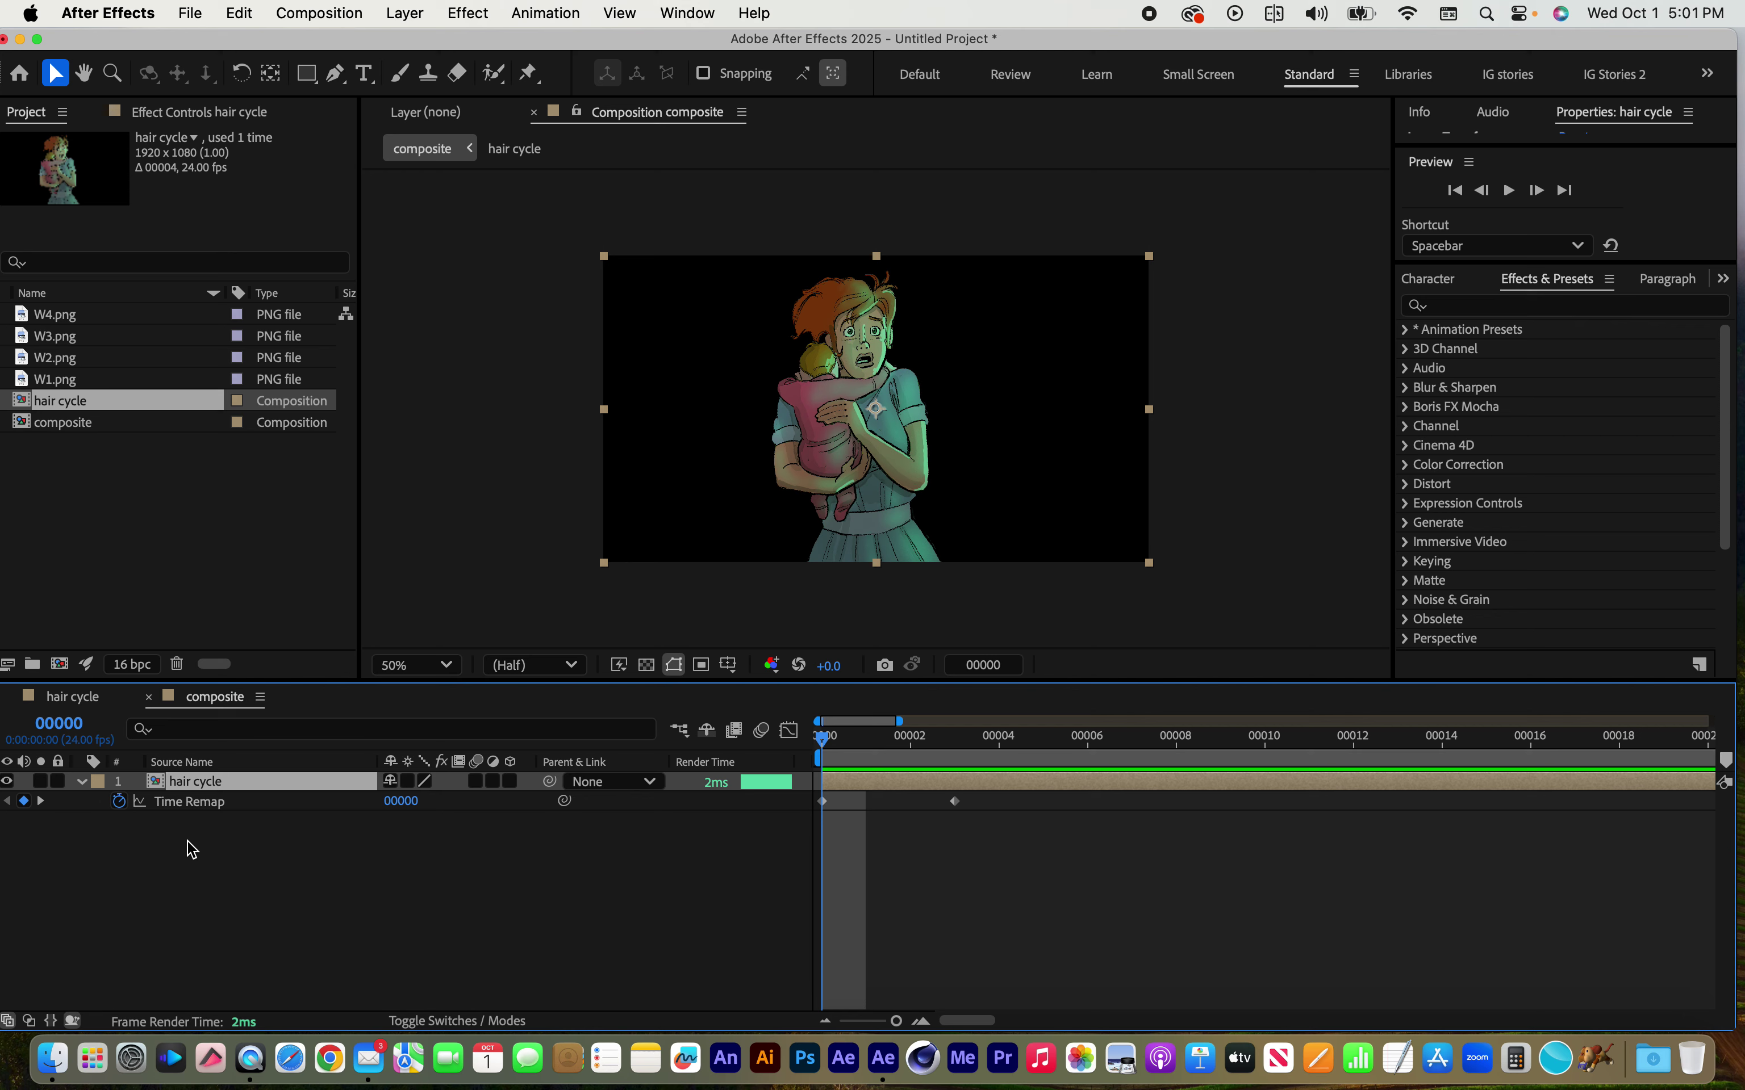
click(192, 802)
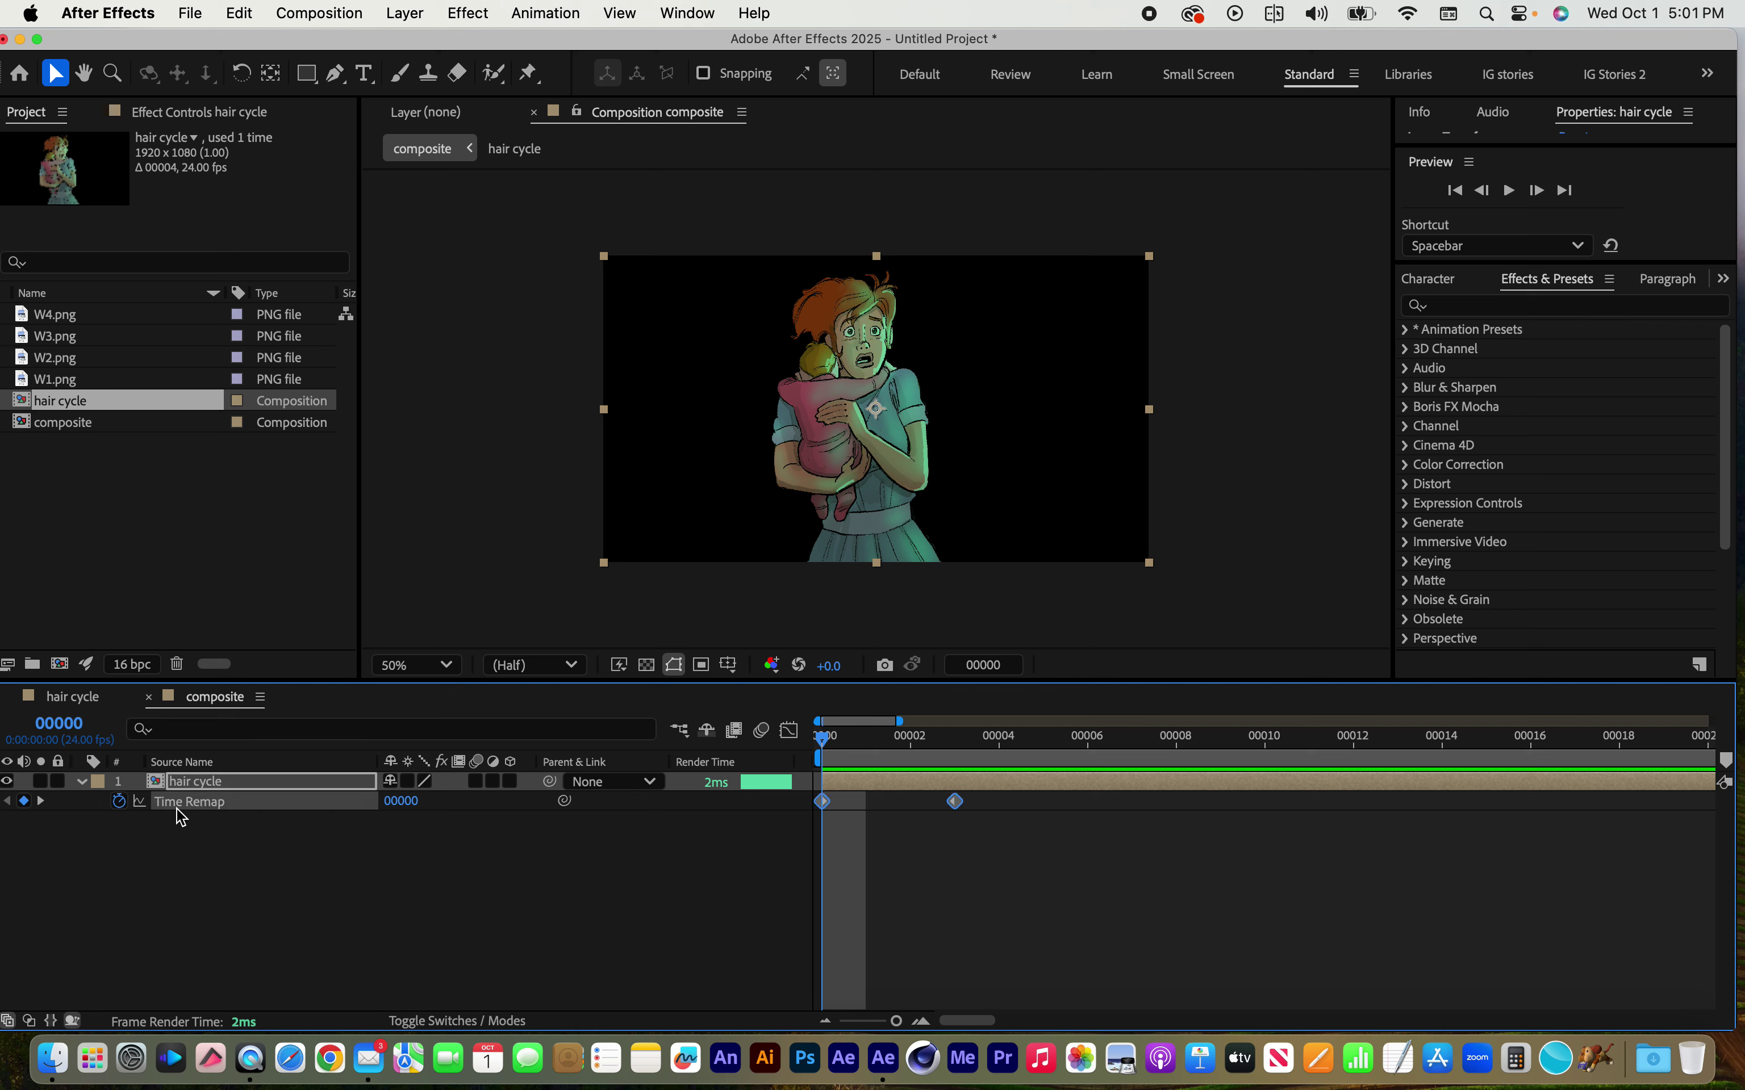
click(546, 13)
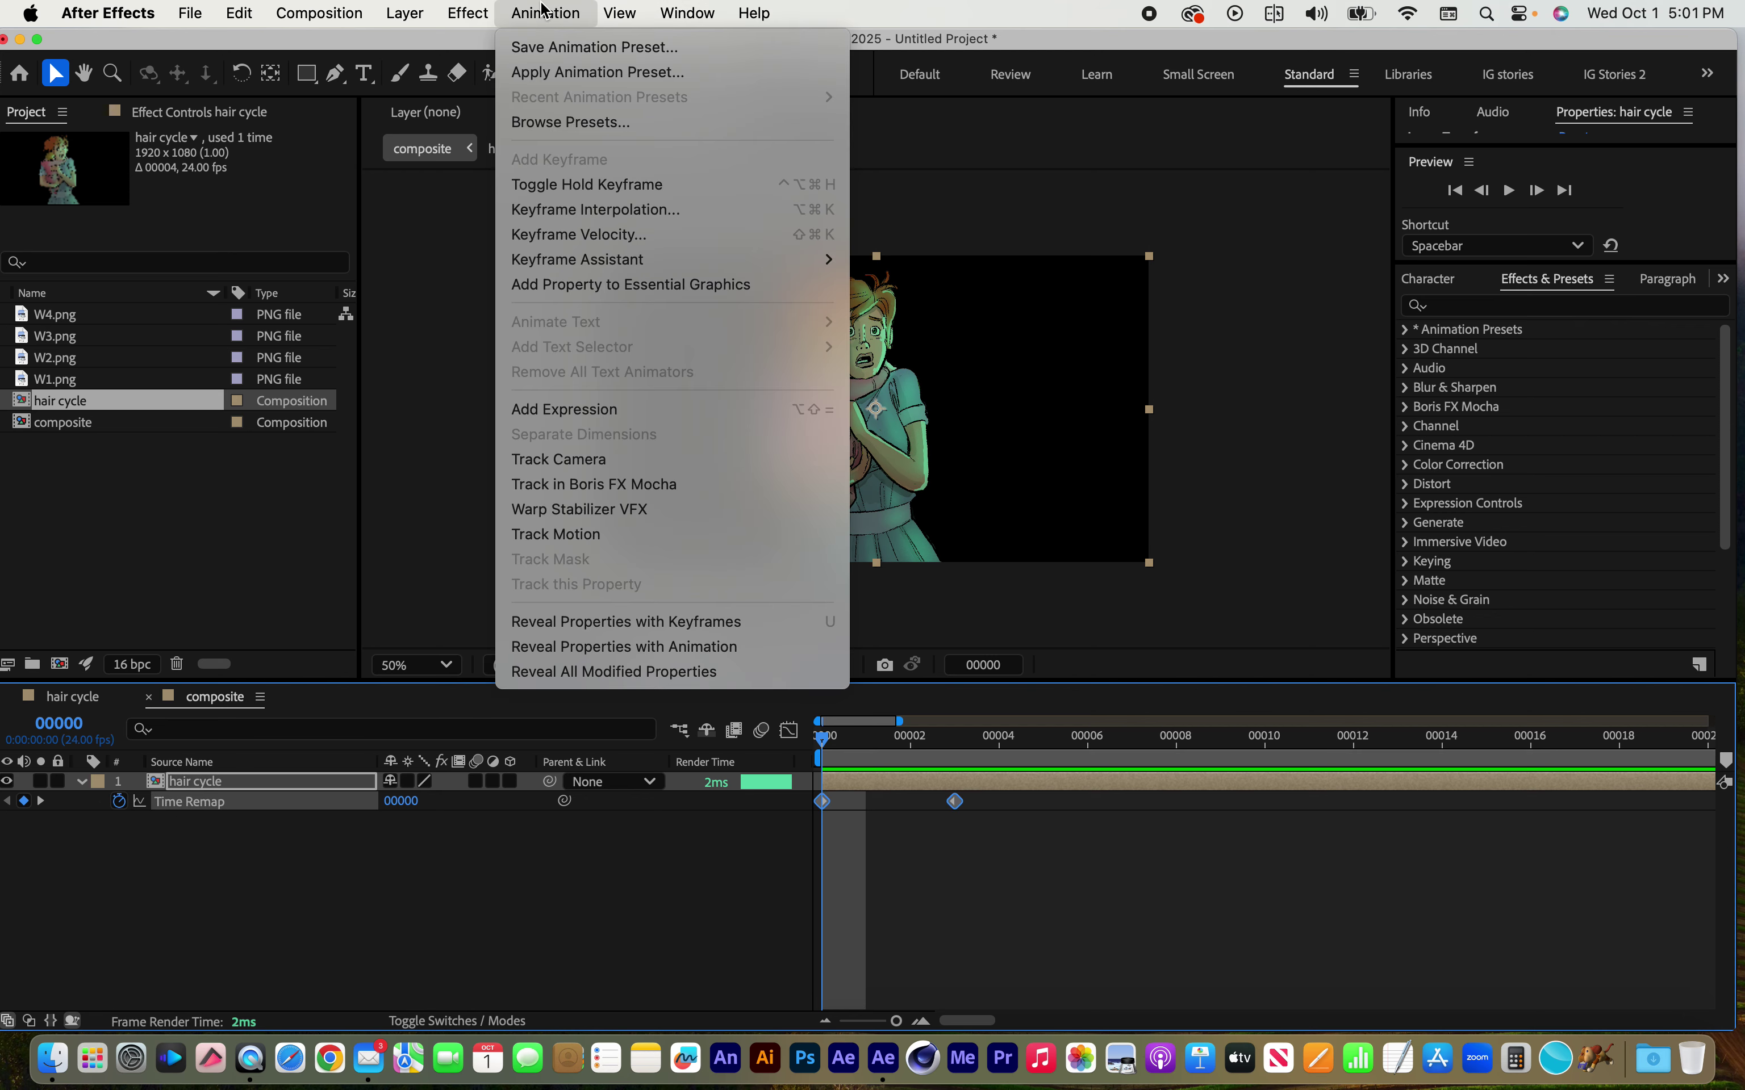
click(570, 409)
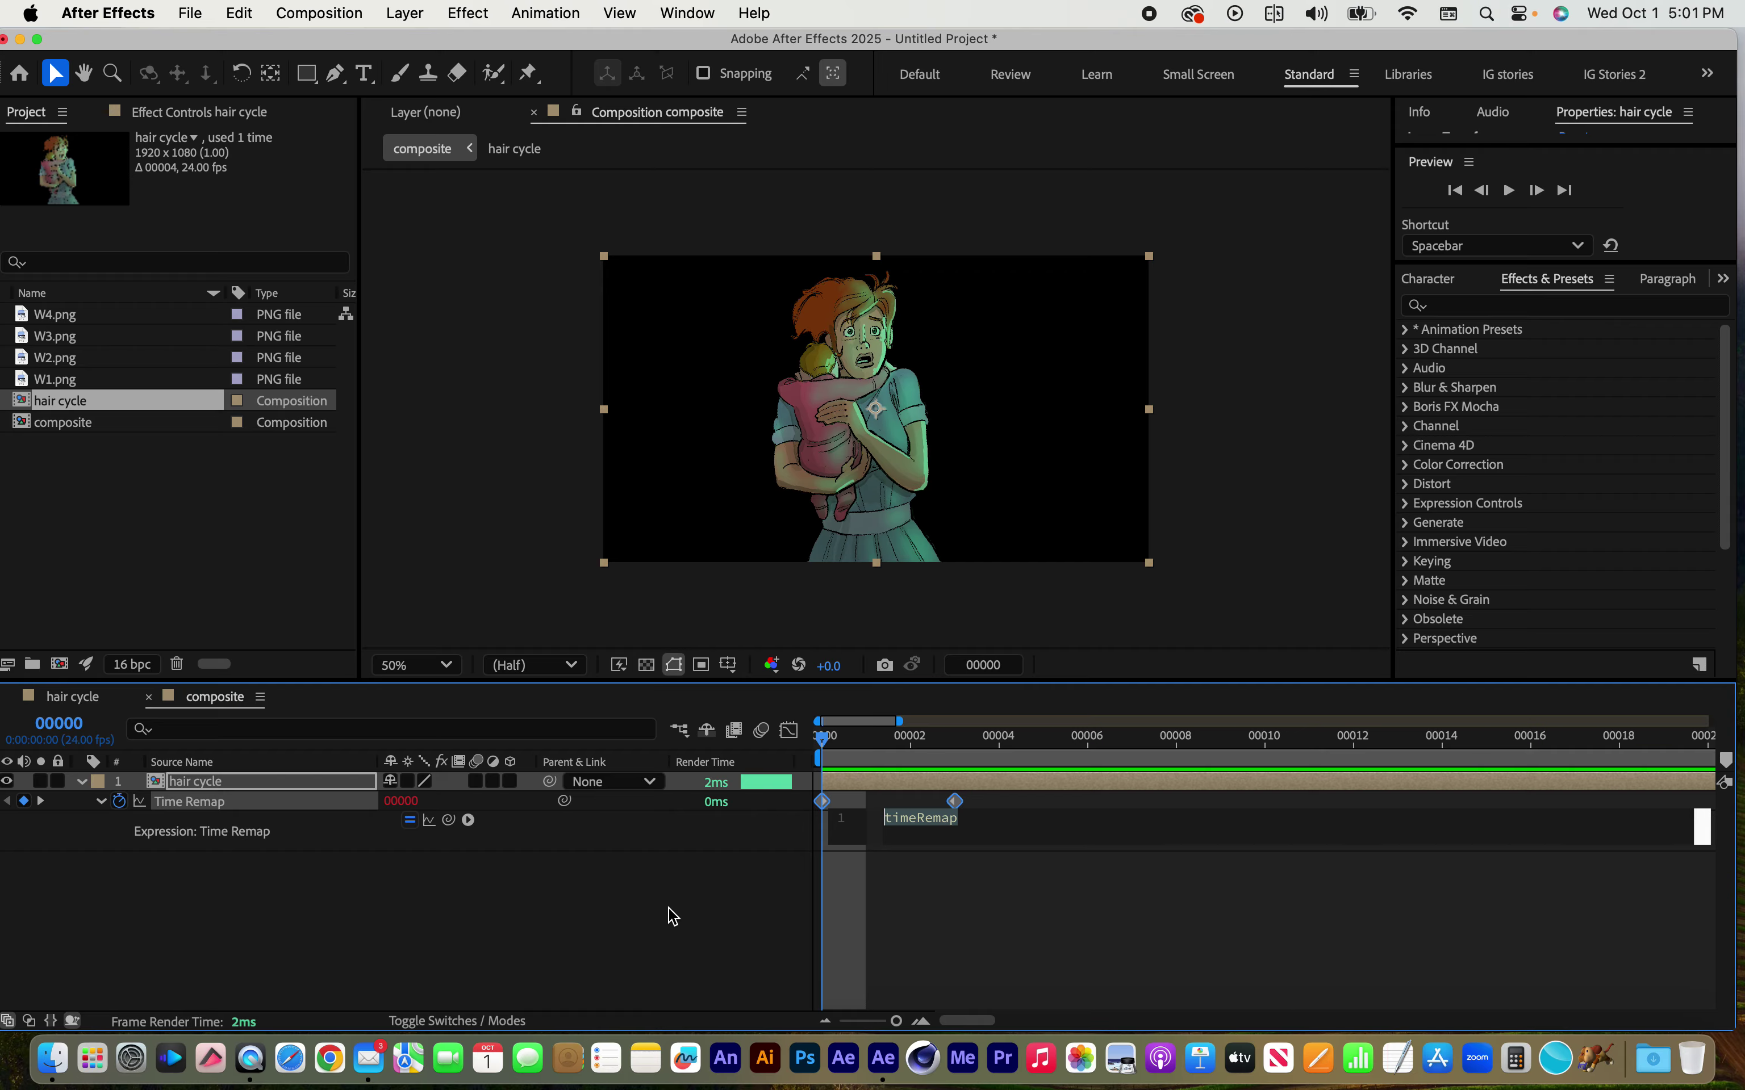
text(loop)
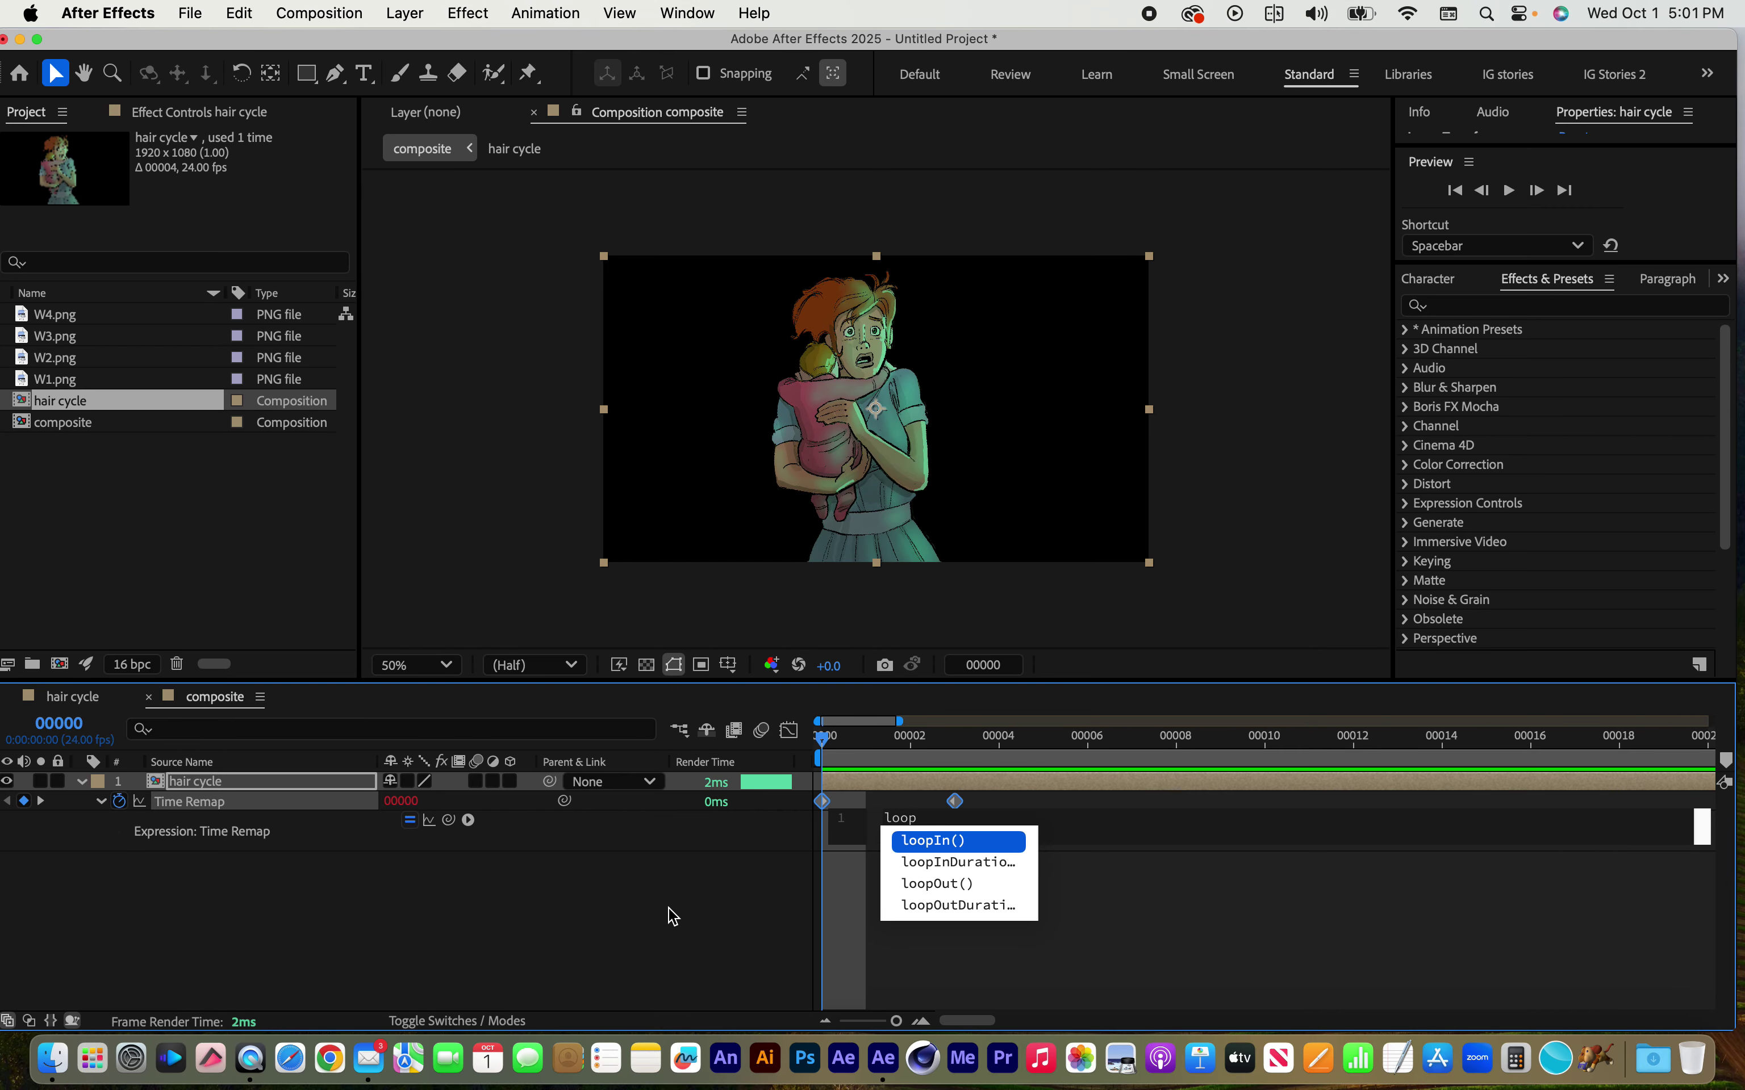
text(Out)
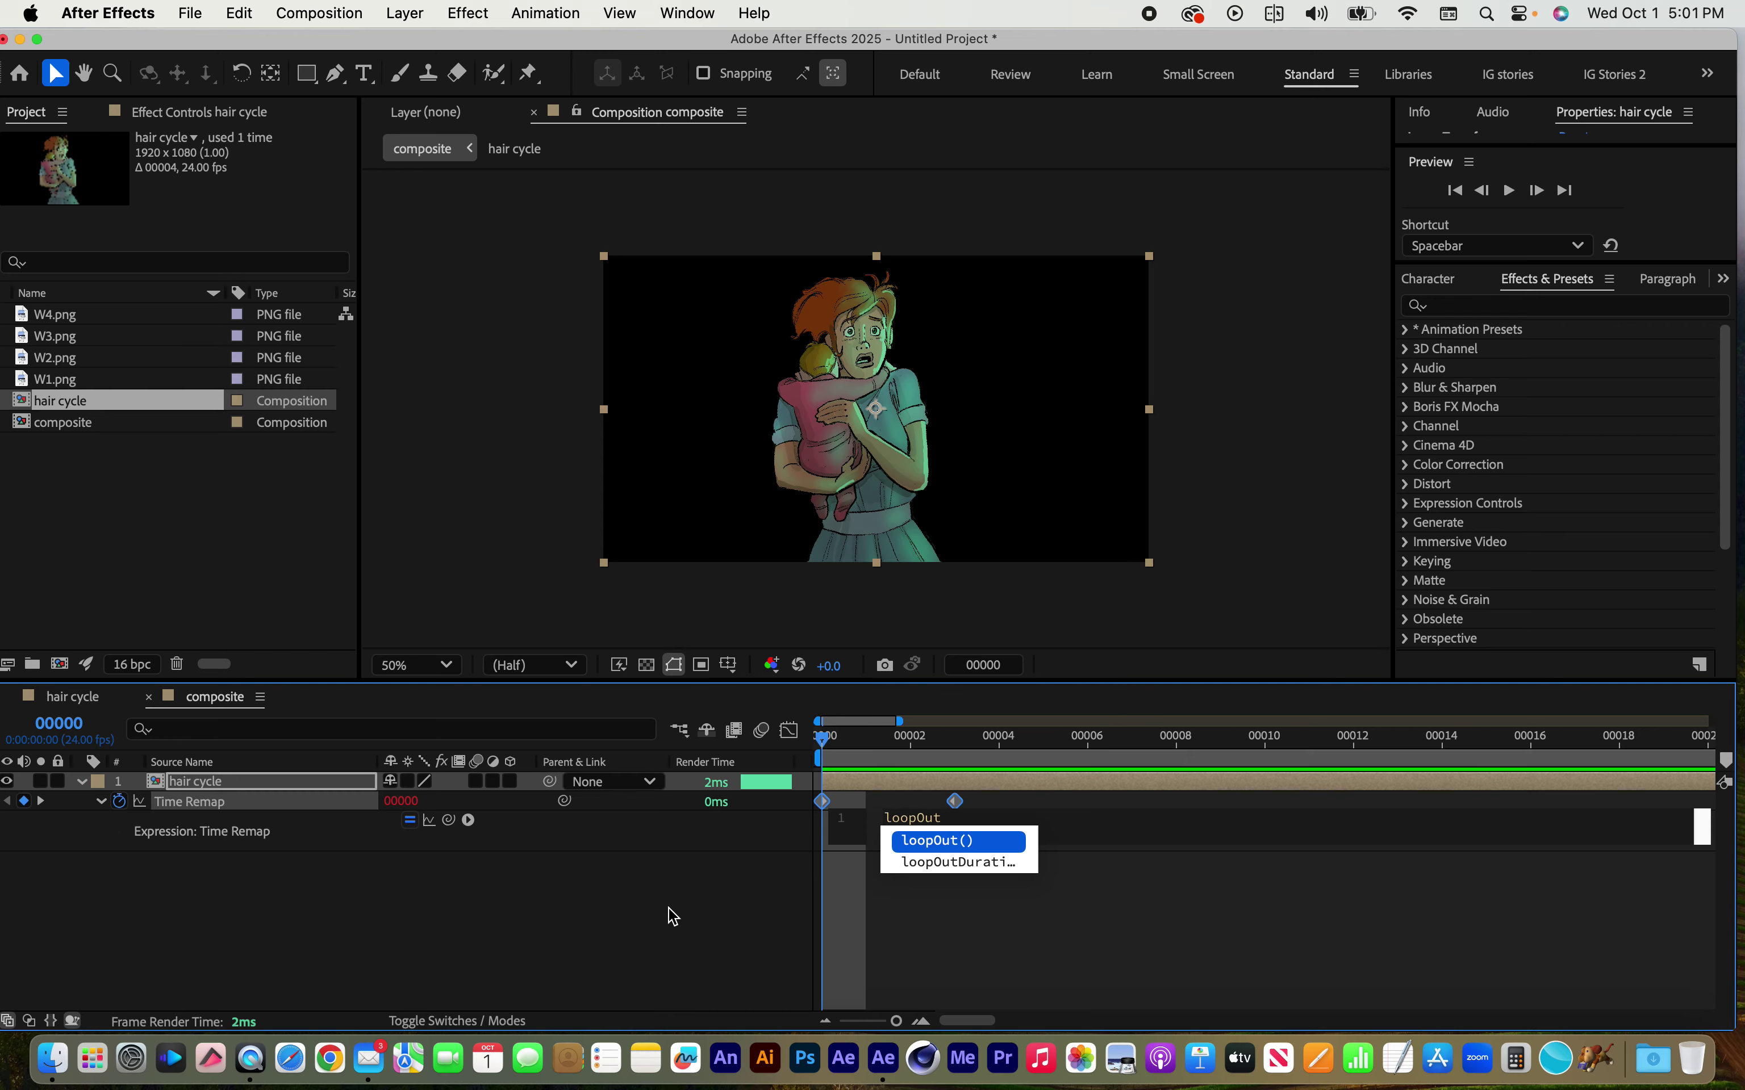
key(Return)
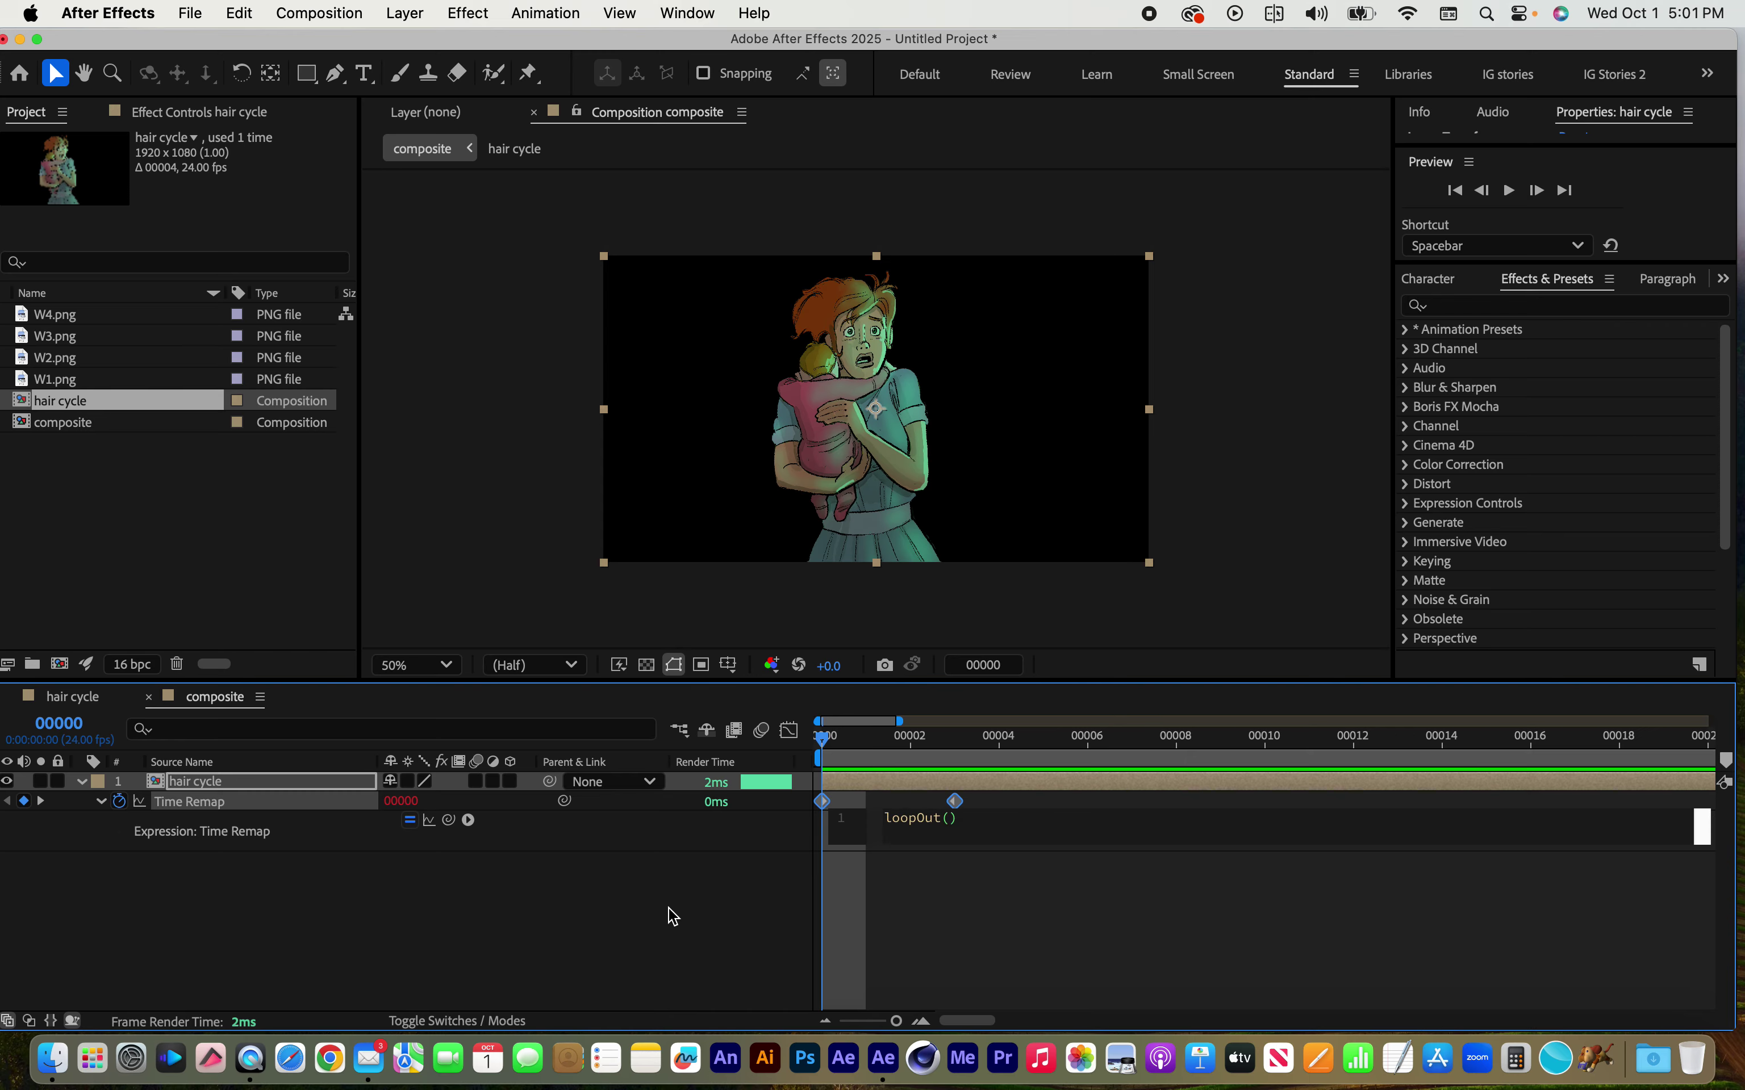
text(")
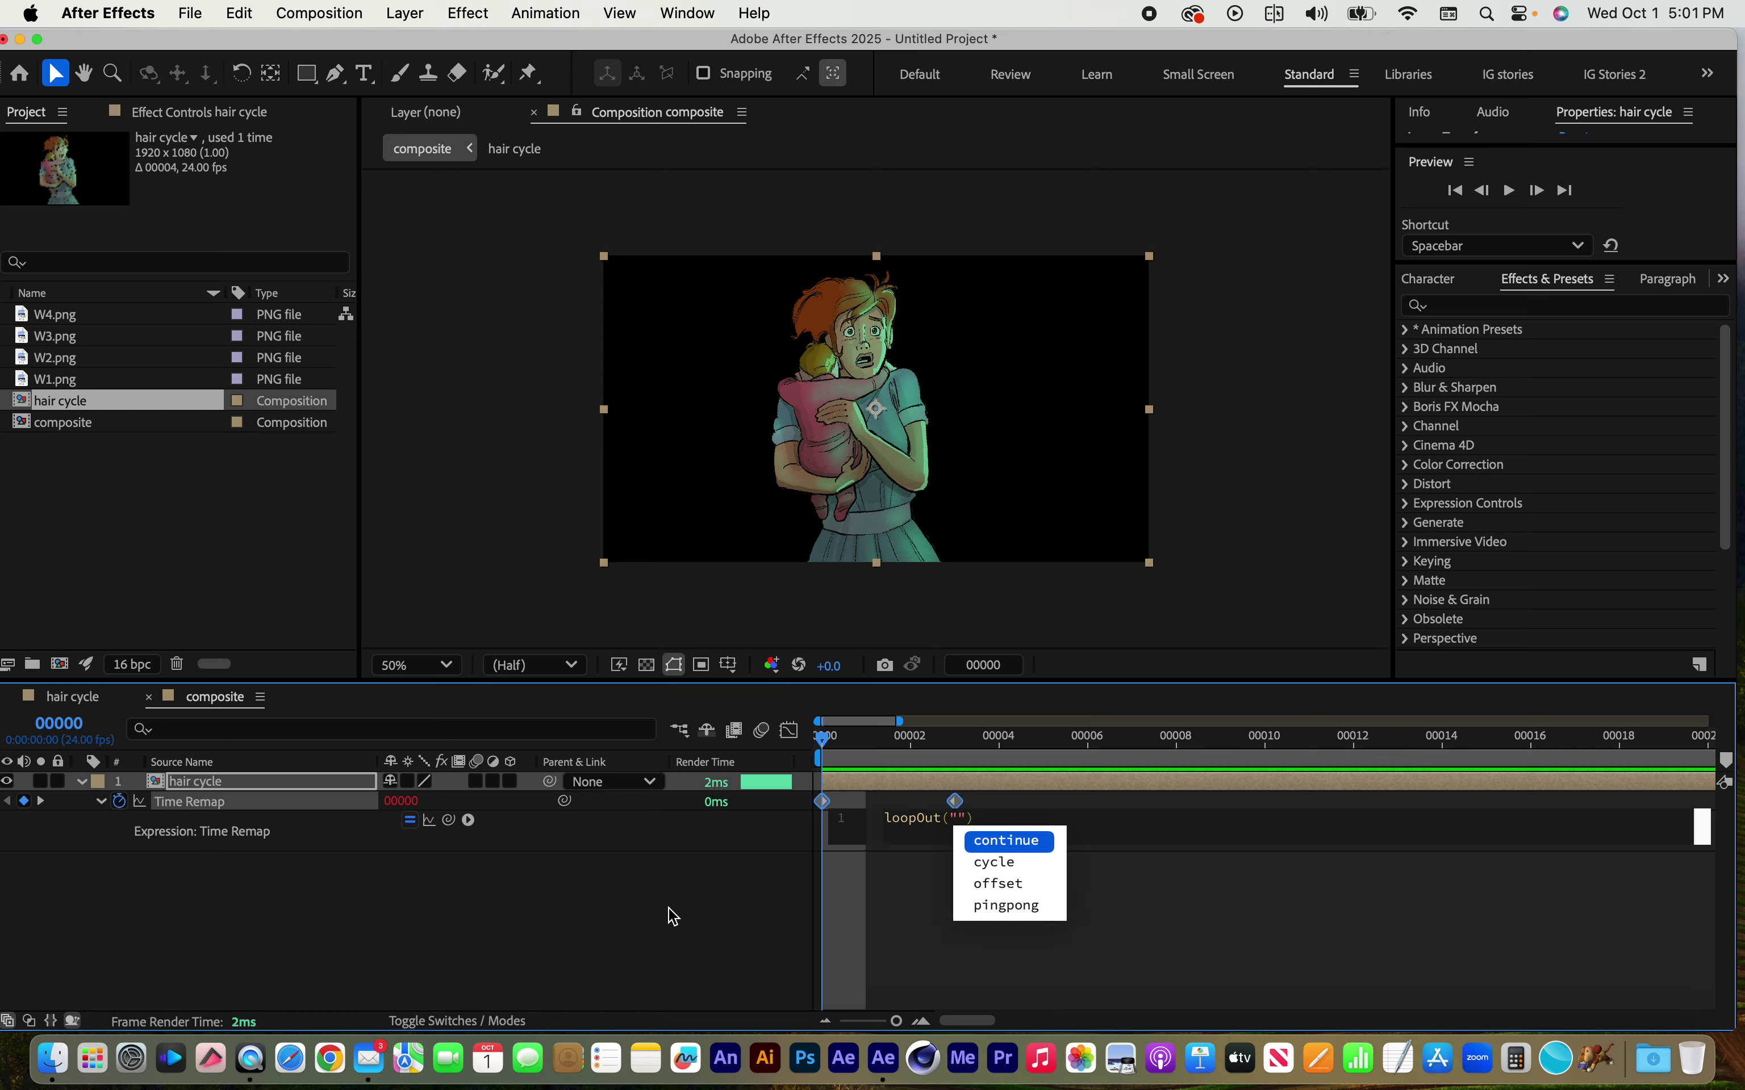
text(cycle)
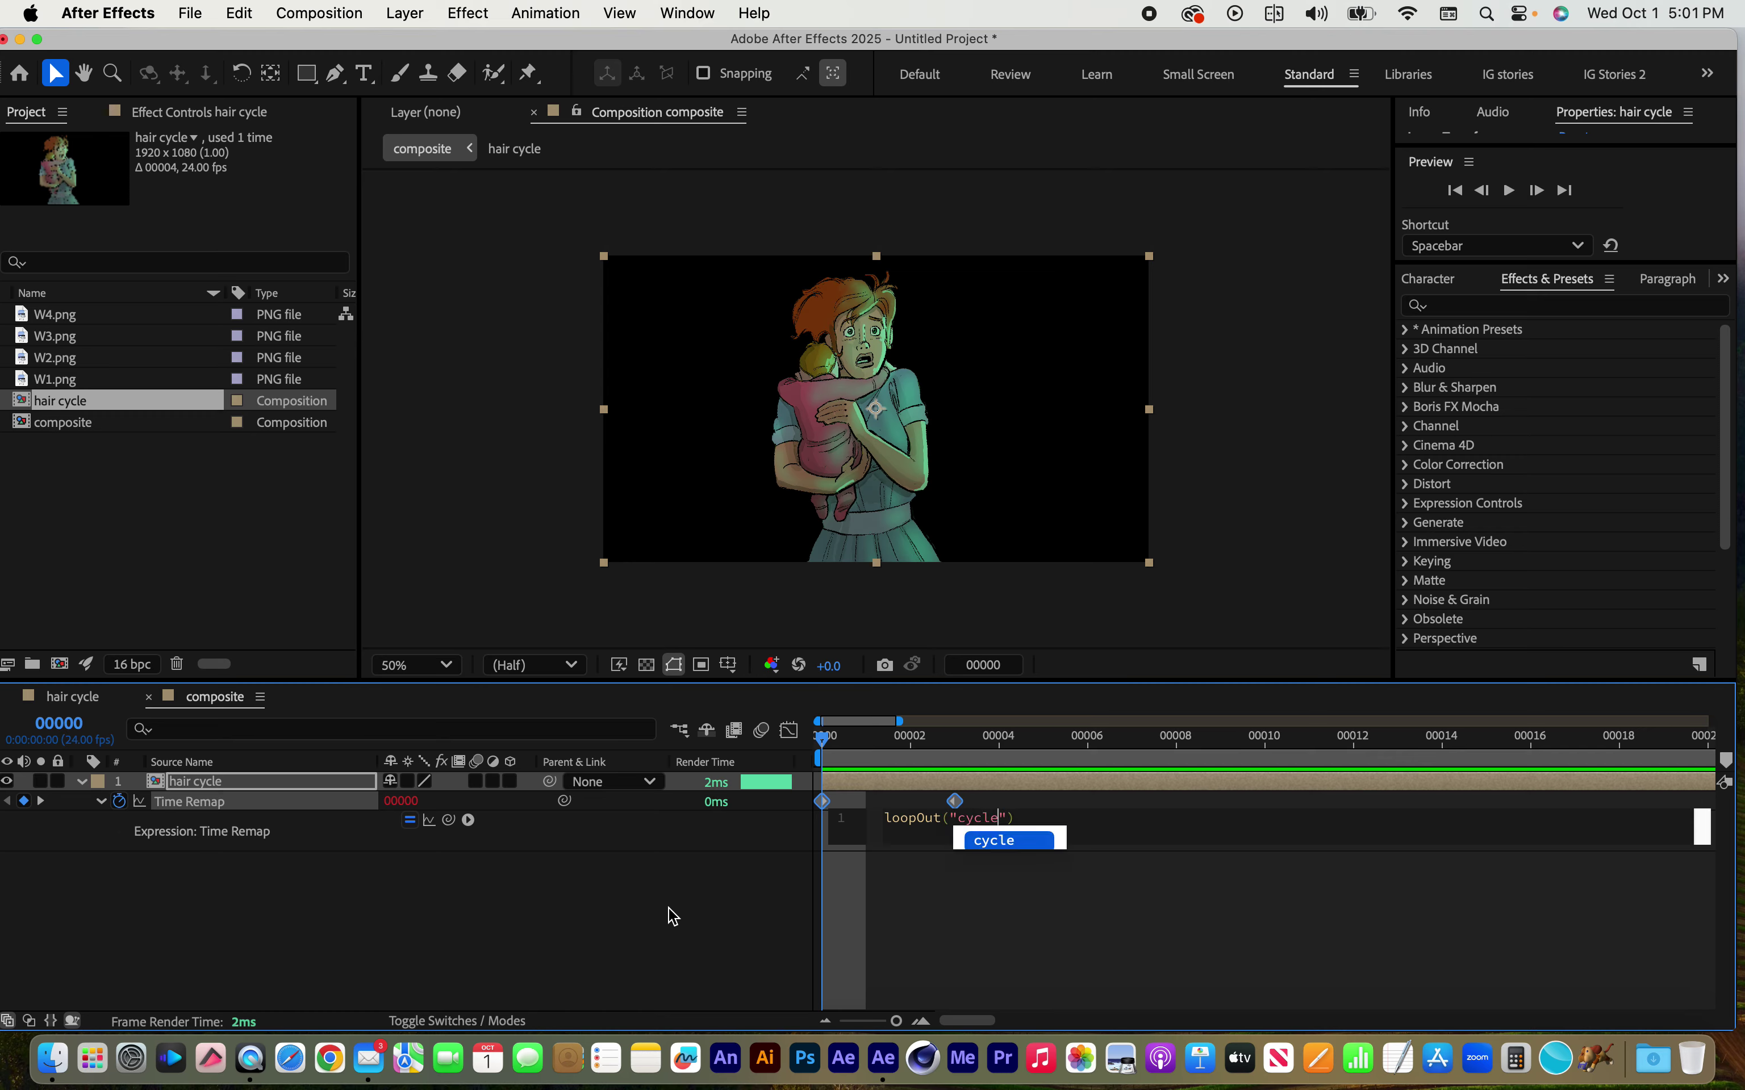
click(999, 881)
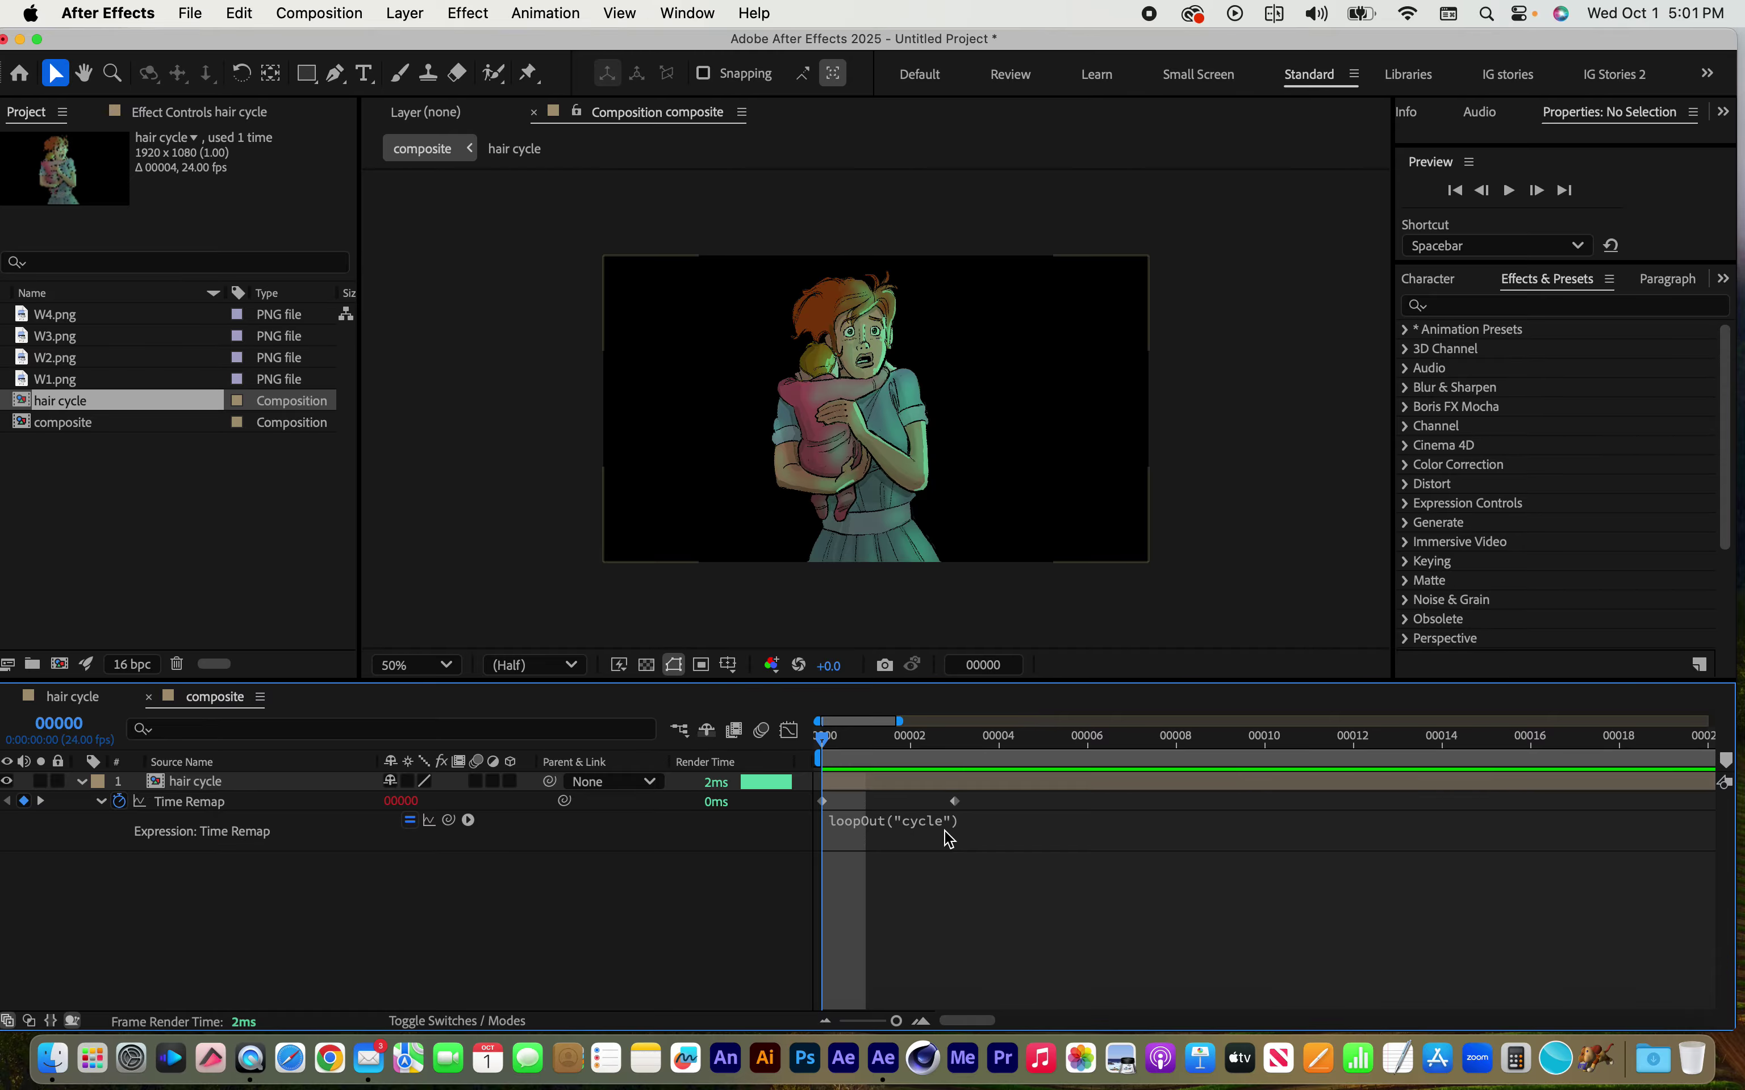
Preview the looping hair cycle animation in the composite composition from frame 0
drag(899, 721, 1158, 721)
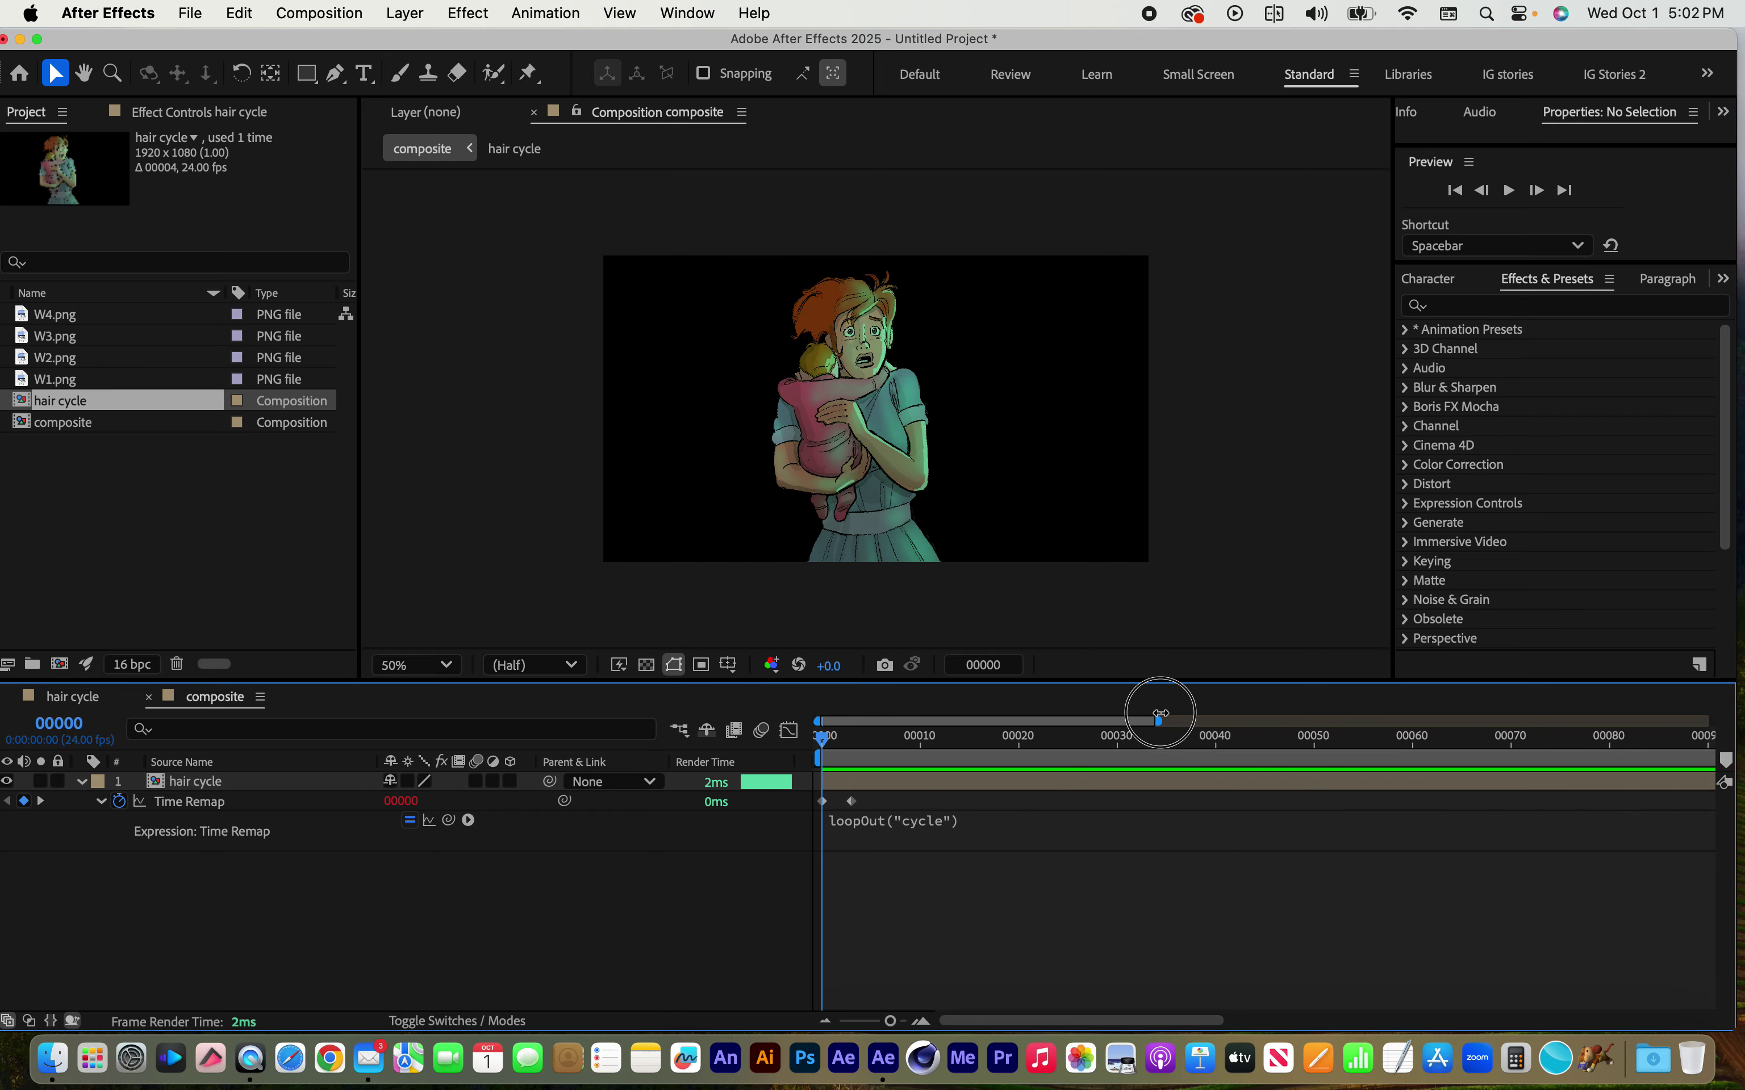
key(space)
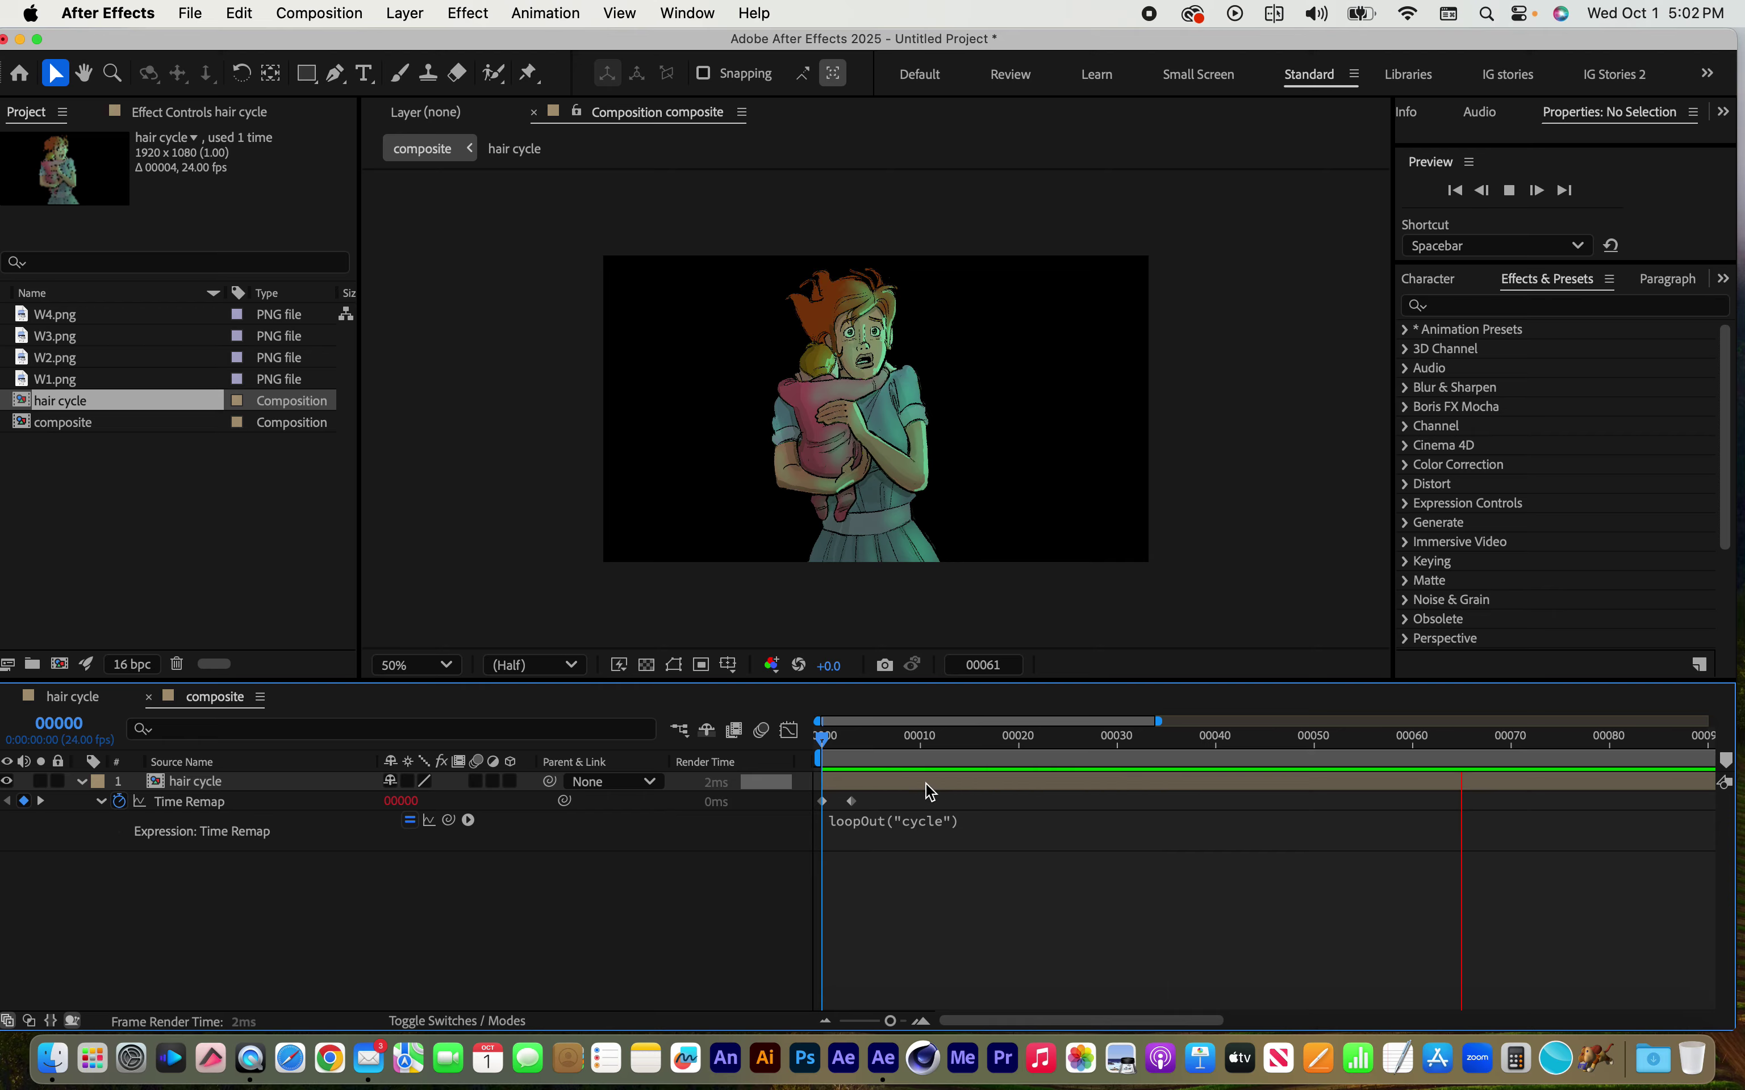
key(space)
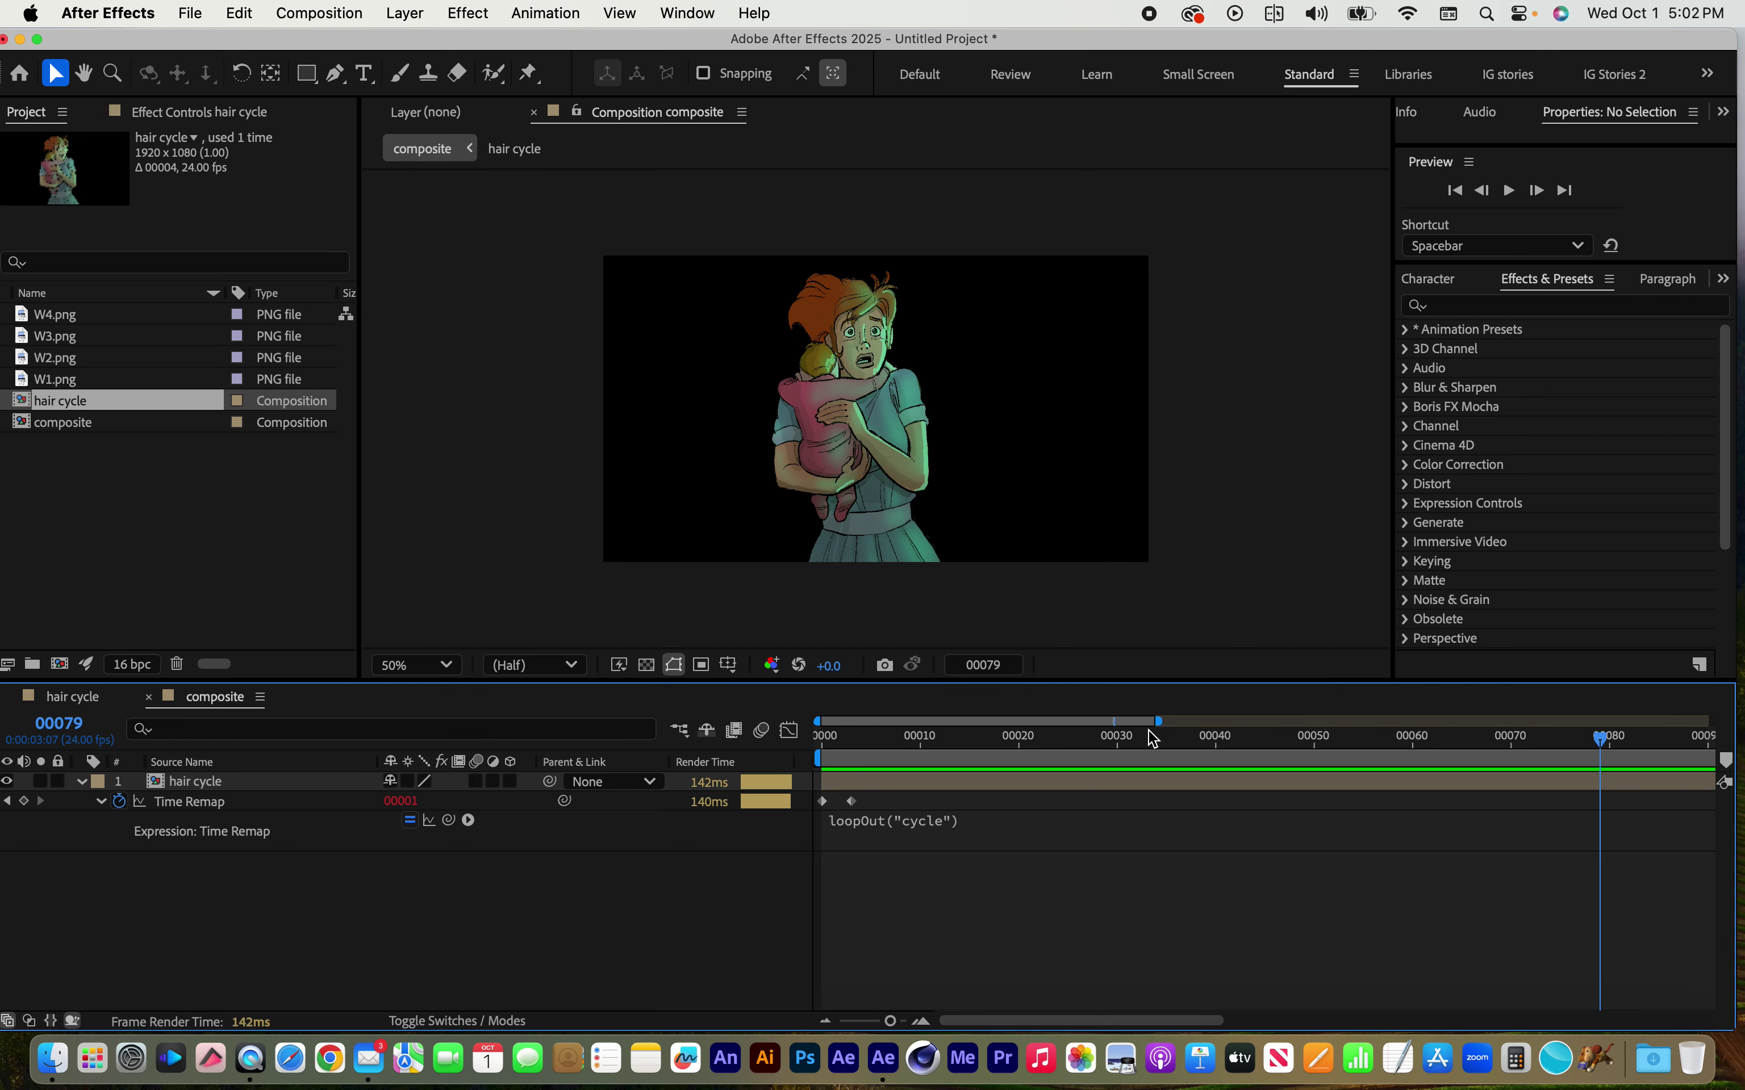
Change the hair cycle layer's Time Remap expression to loopOut("pingpong") and preview the composite animation
drag(1160, 721, 1710, 722)
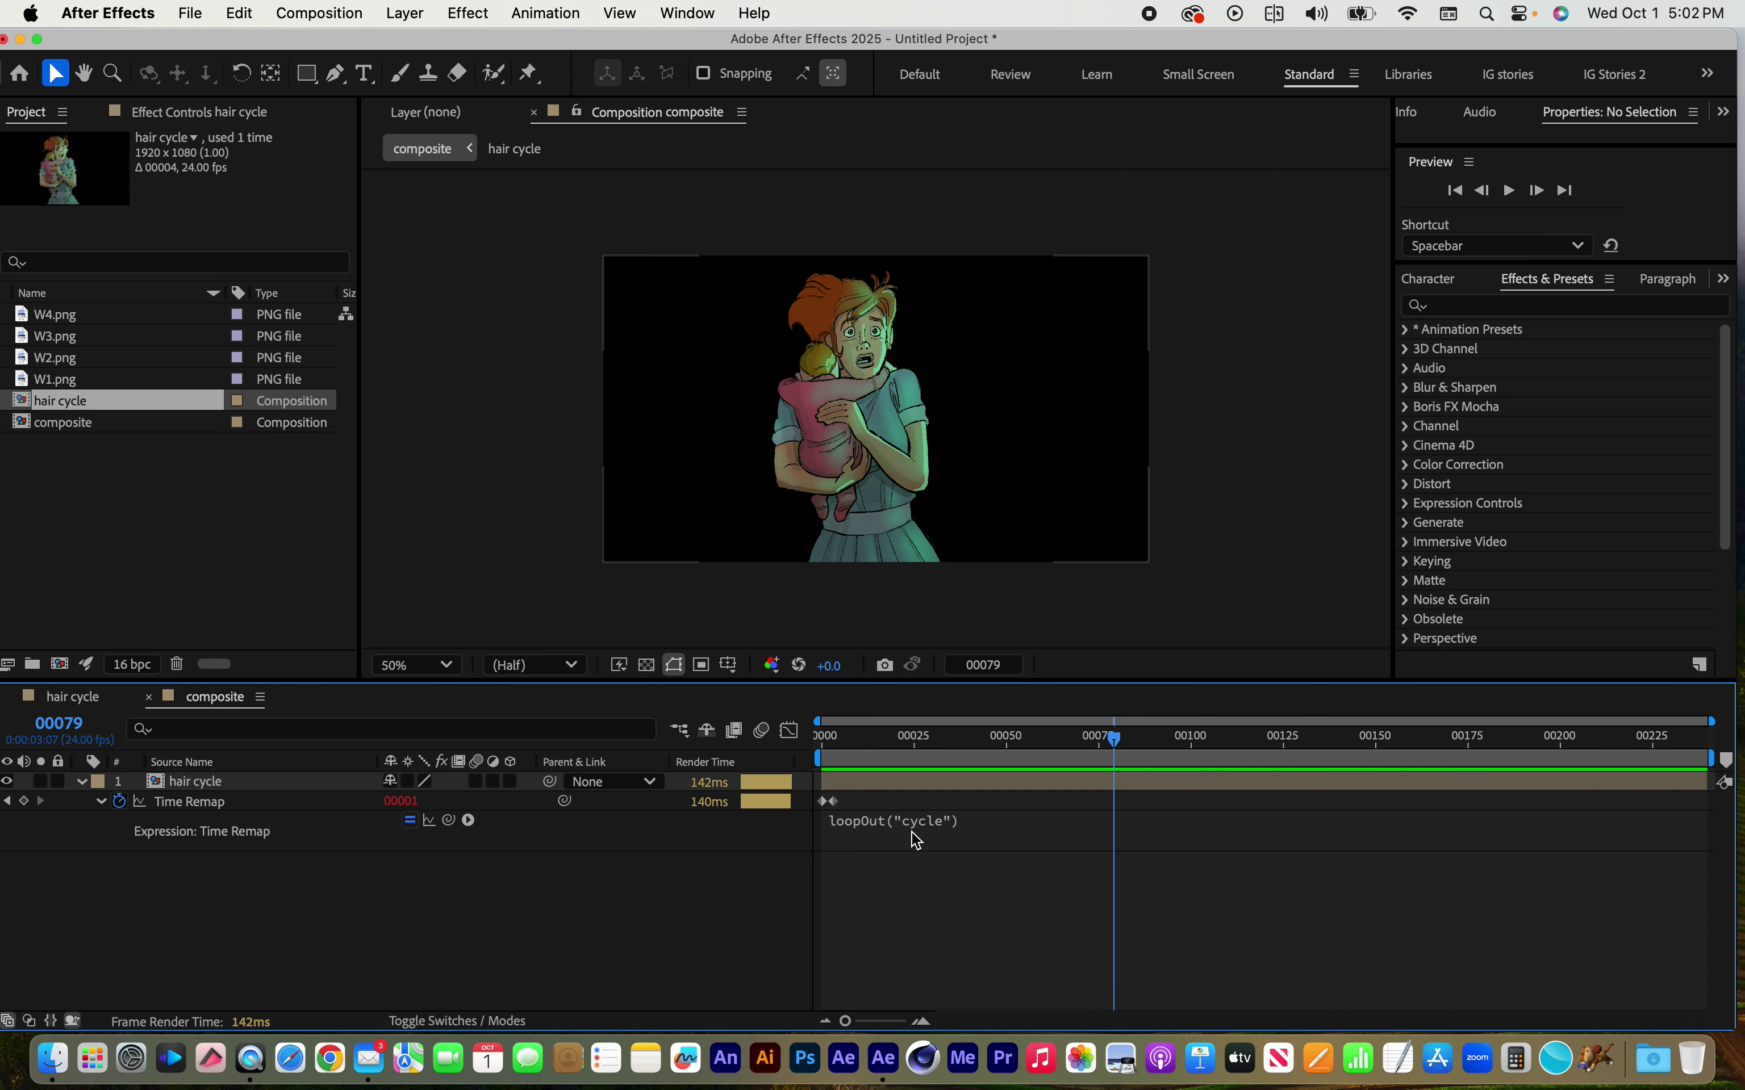
click(931, 828)
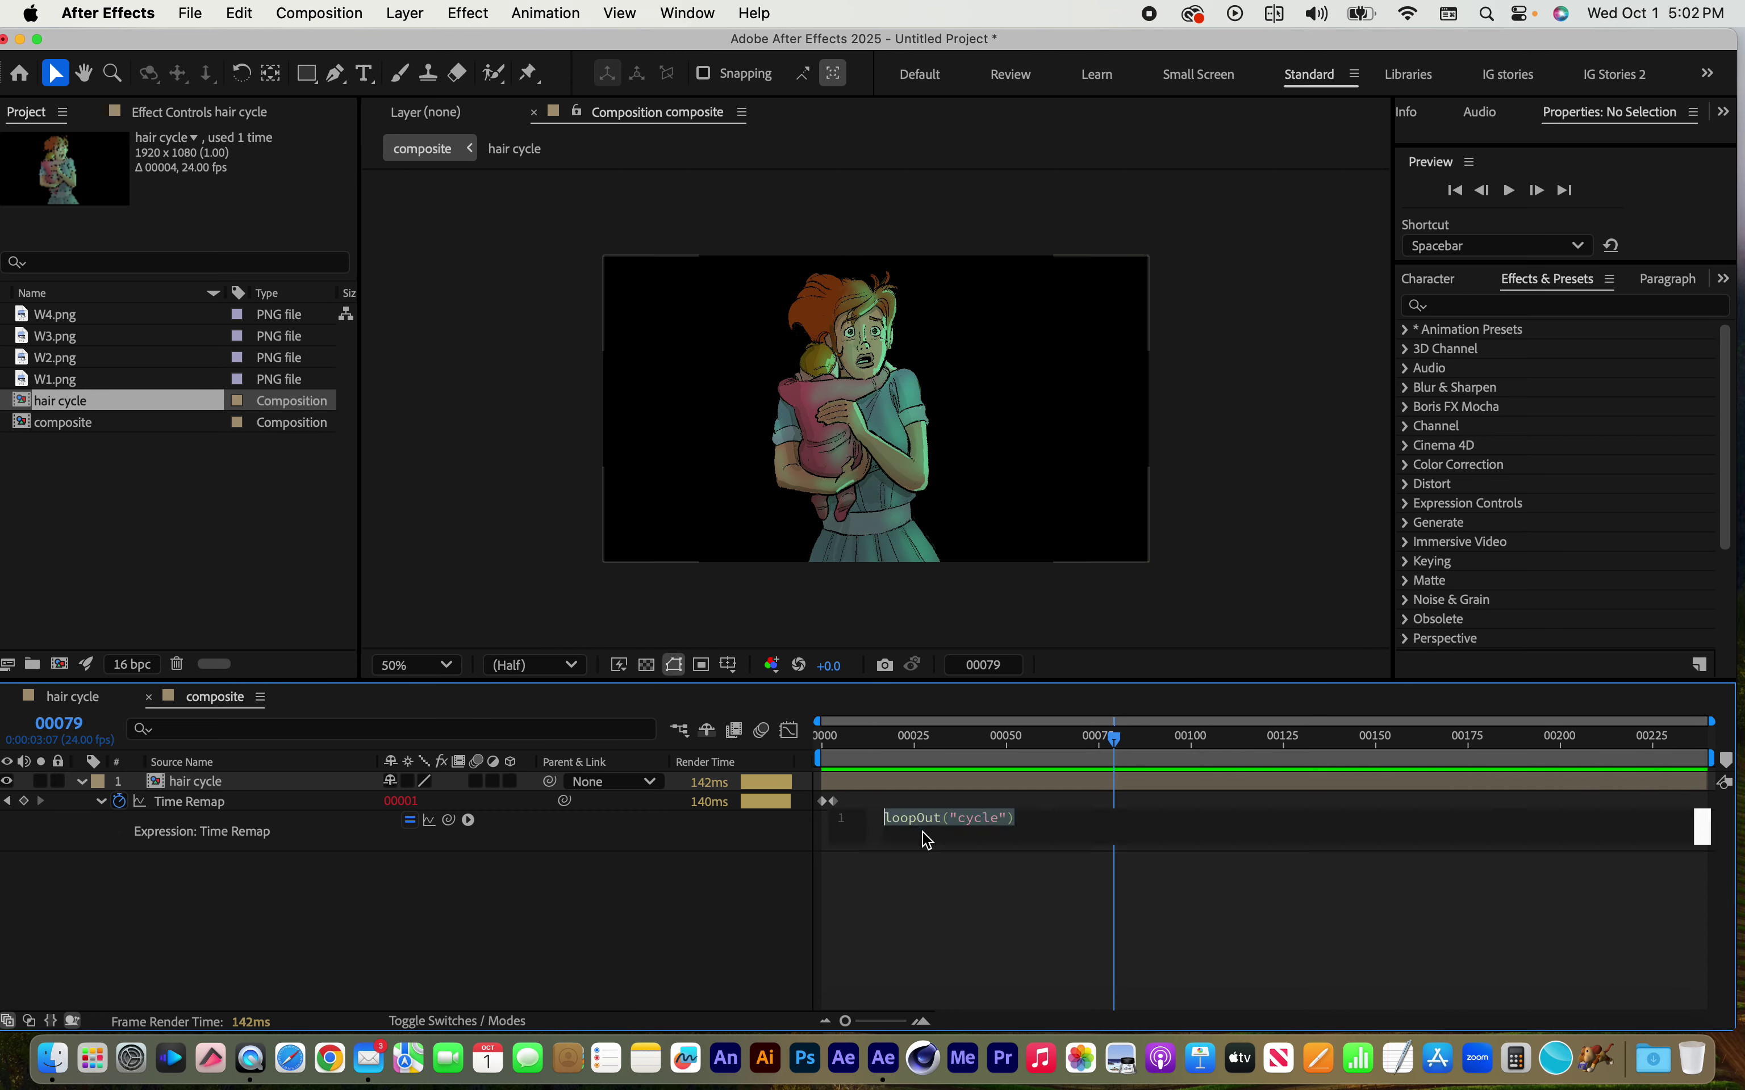
double_click(979, 822)
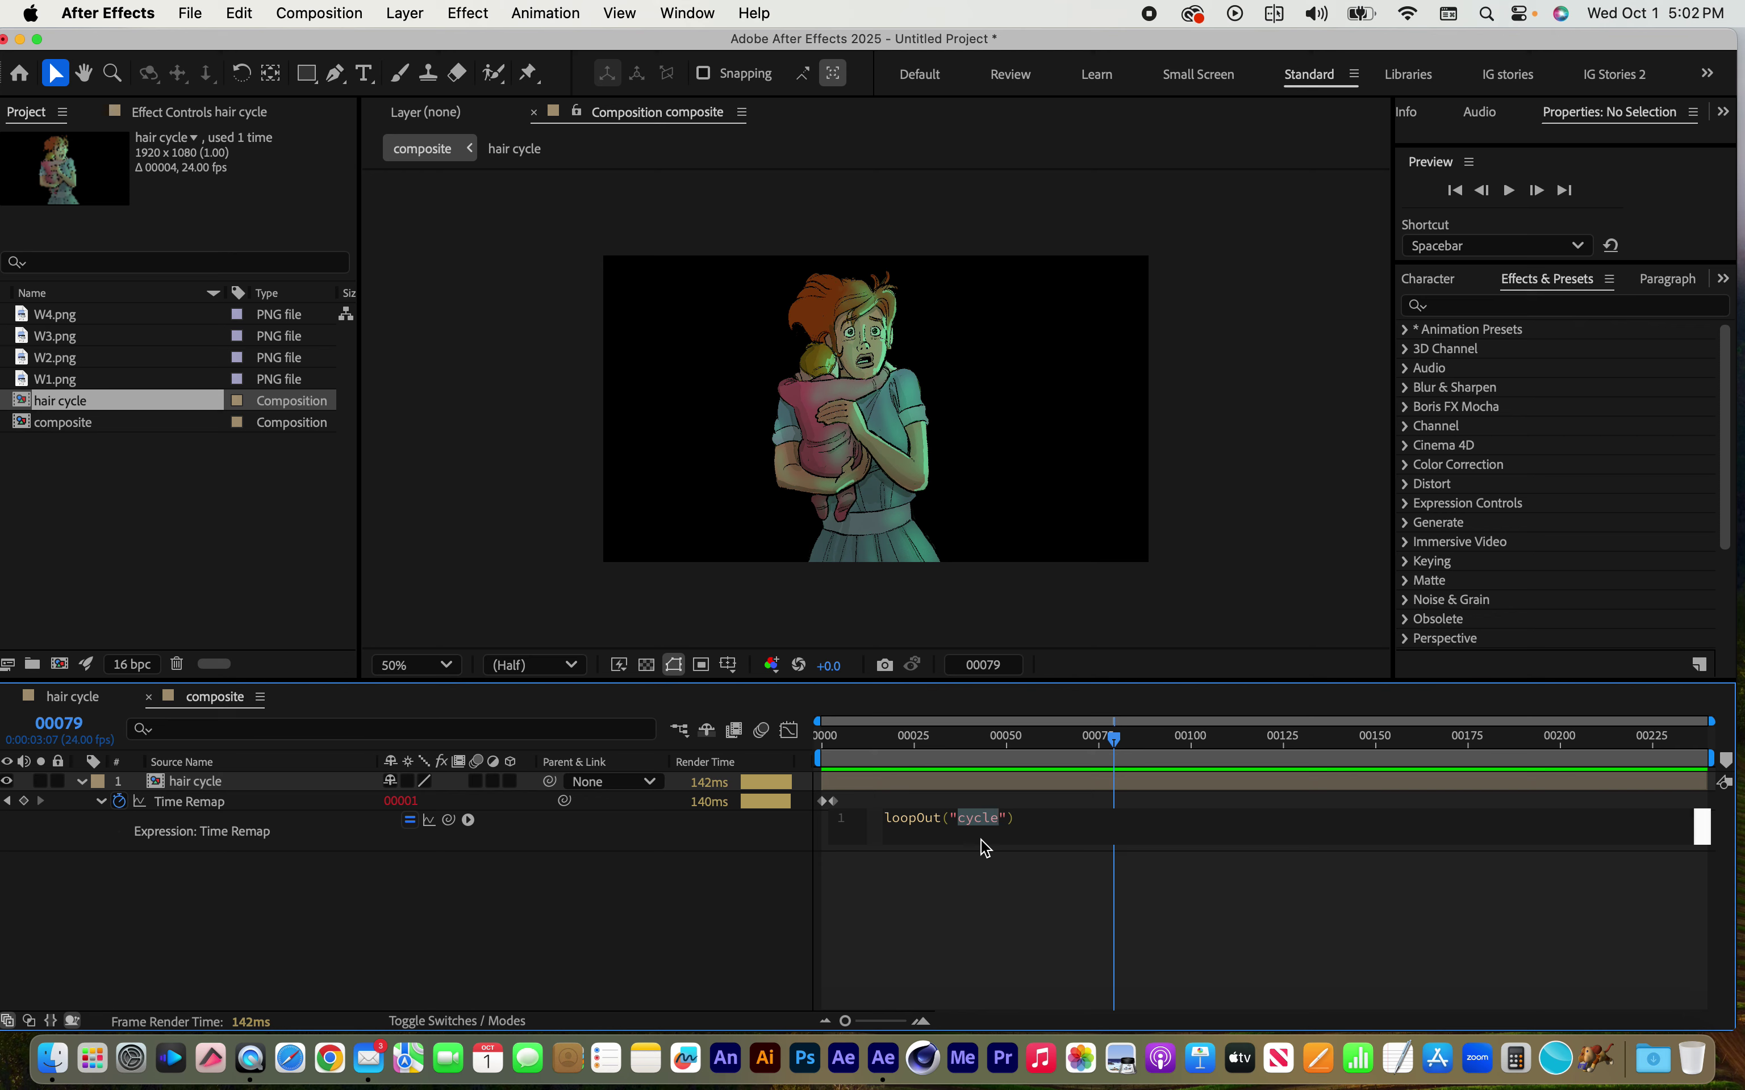
text(ping)
text(pong)
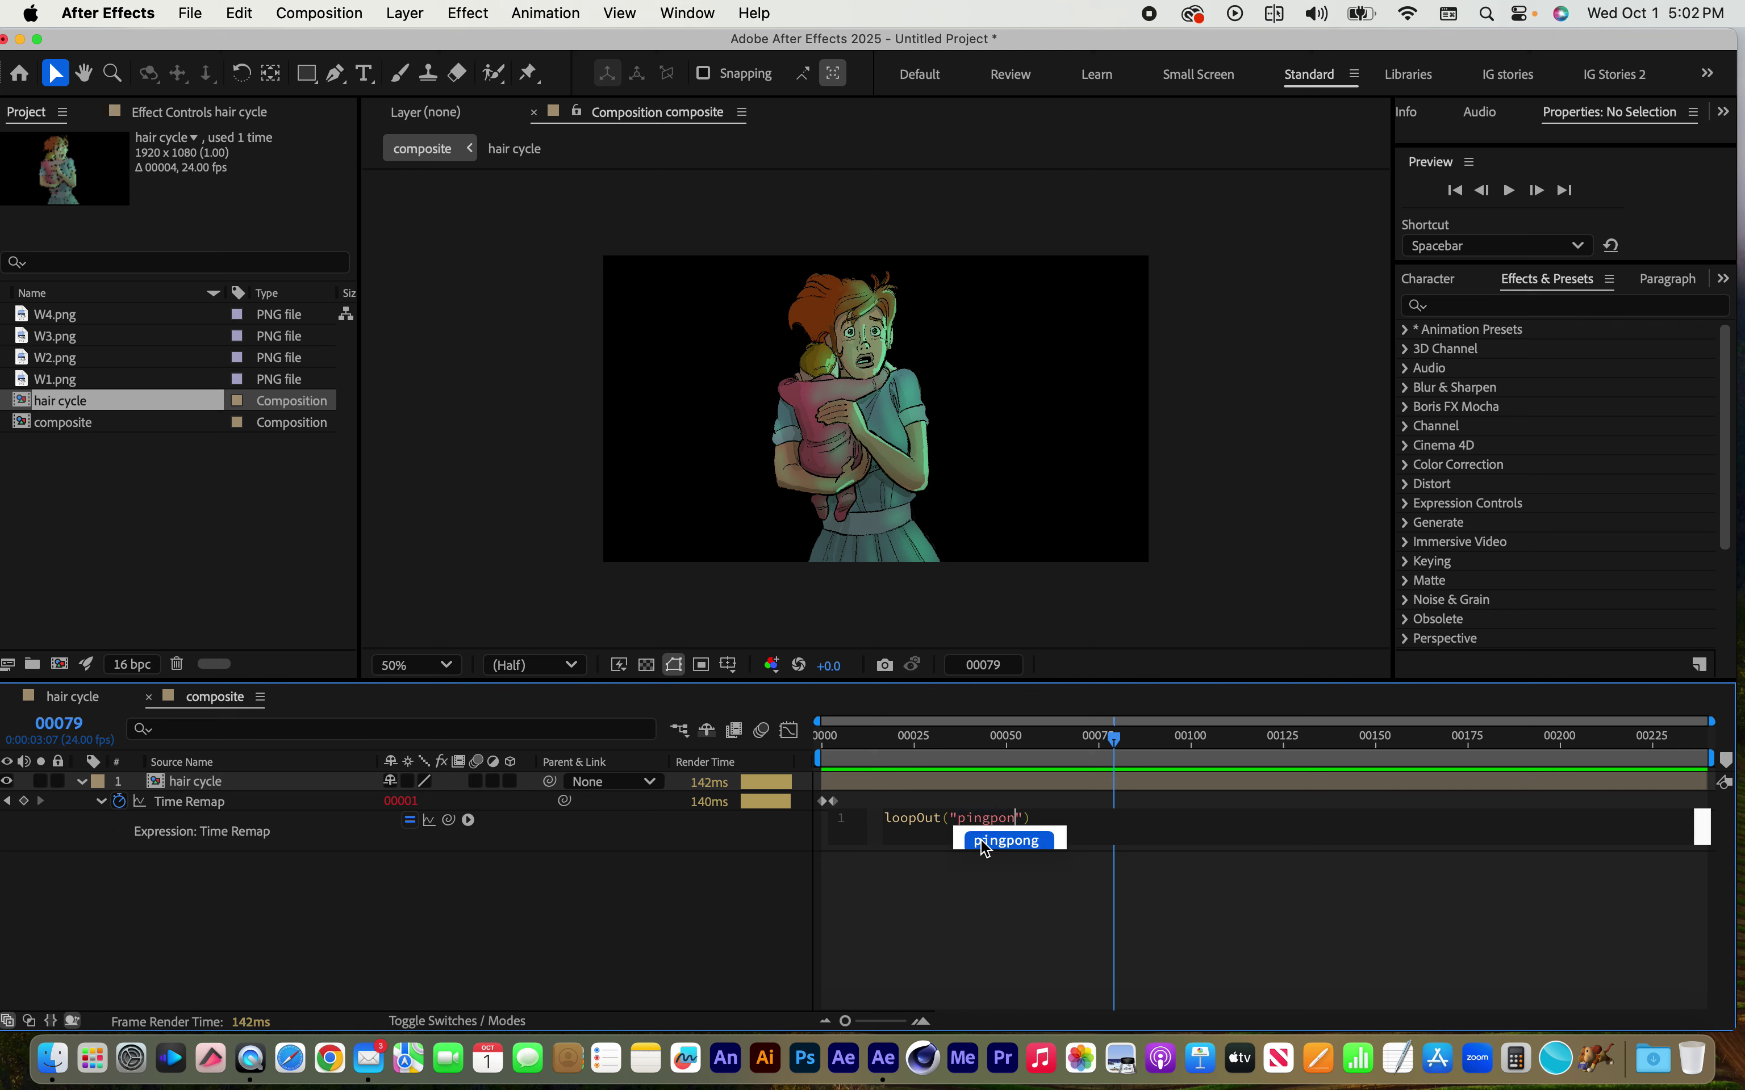
click(1032, 934)
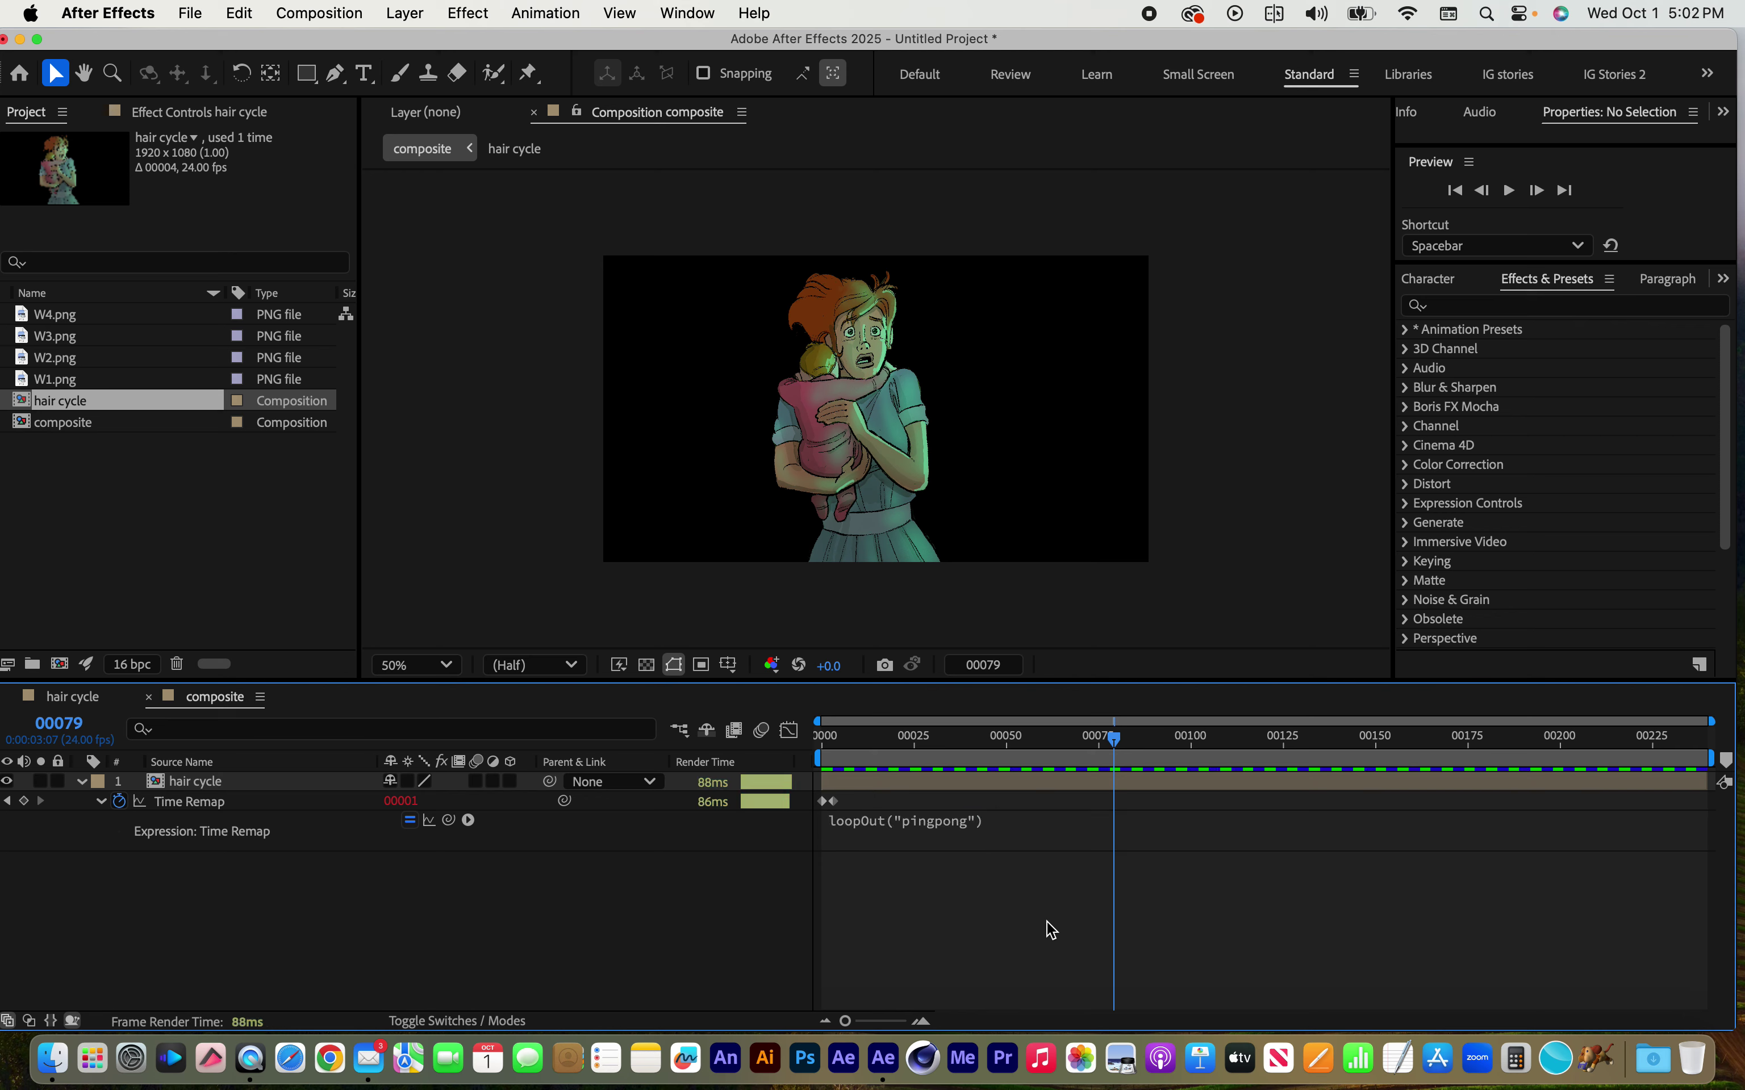
key(space)
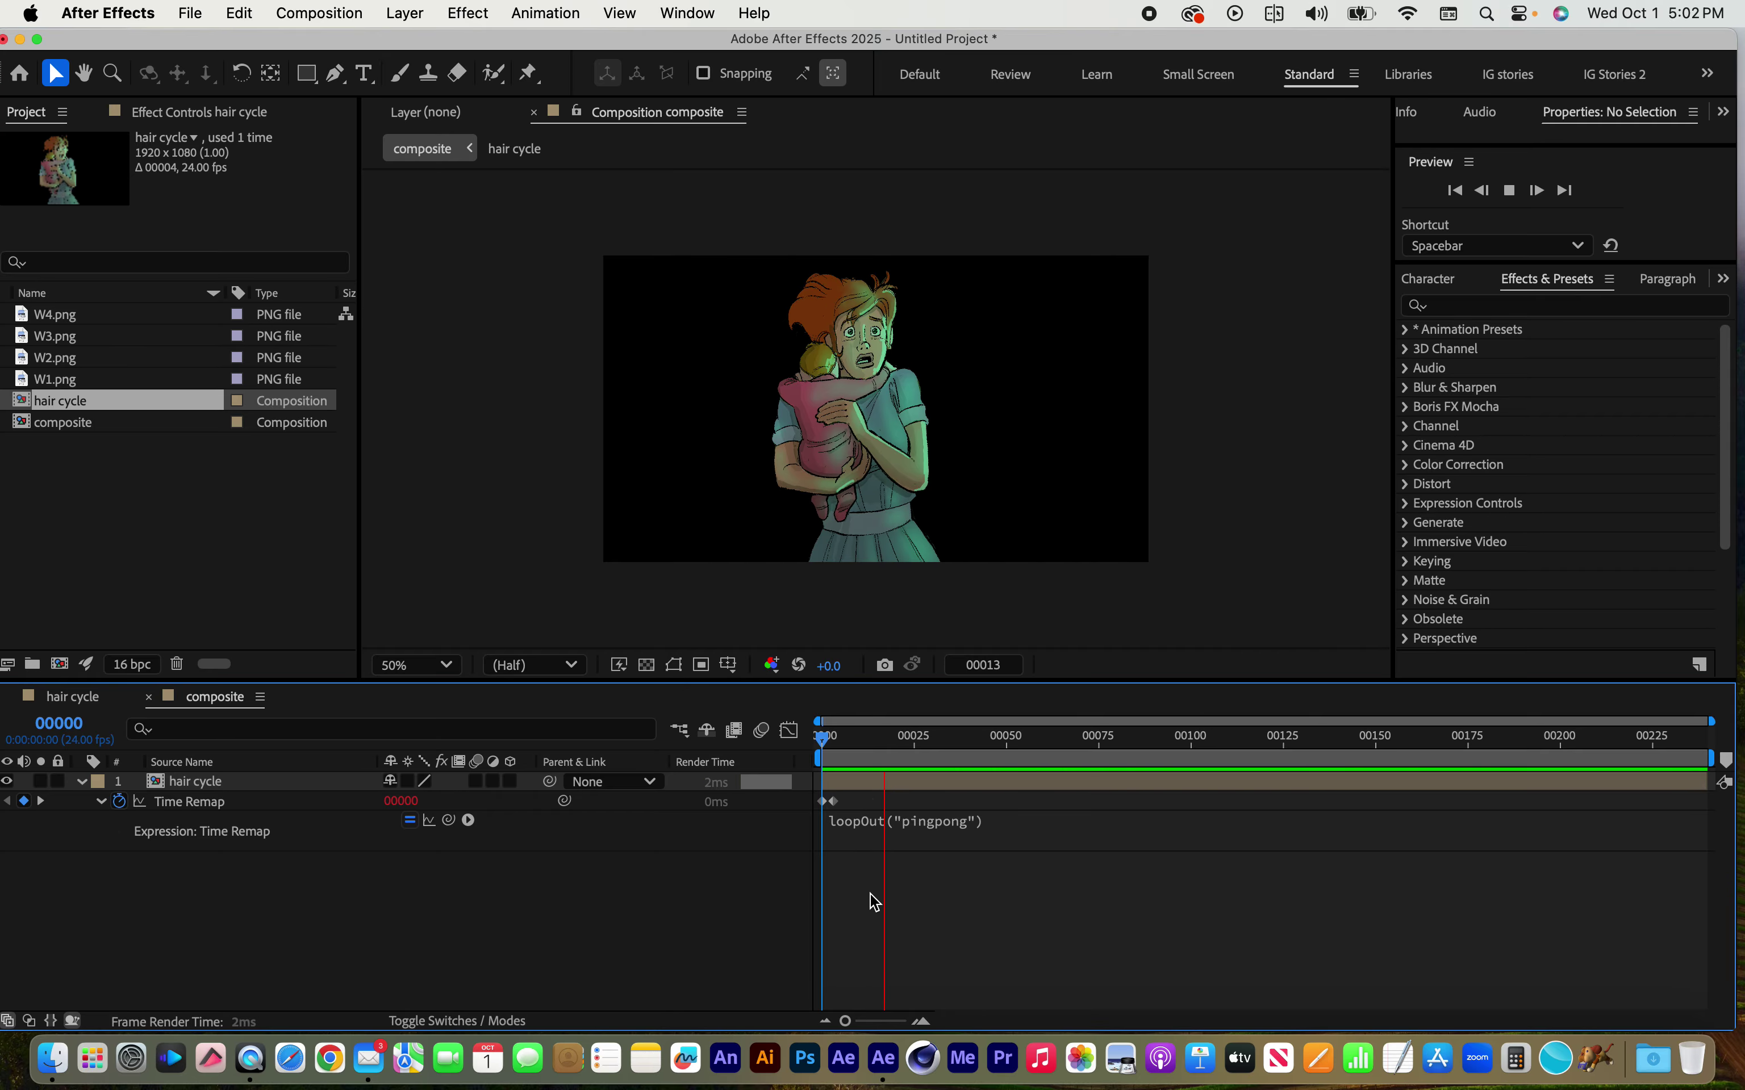
Set the Time Remap expression back to loopOut("cycle") and preview the composite from frame 0
click(931, 822)
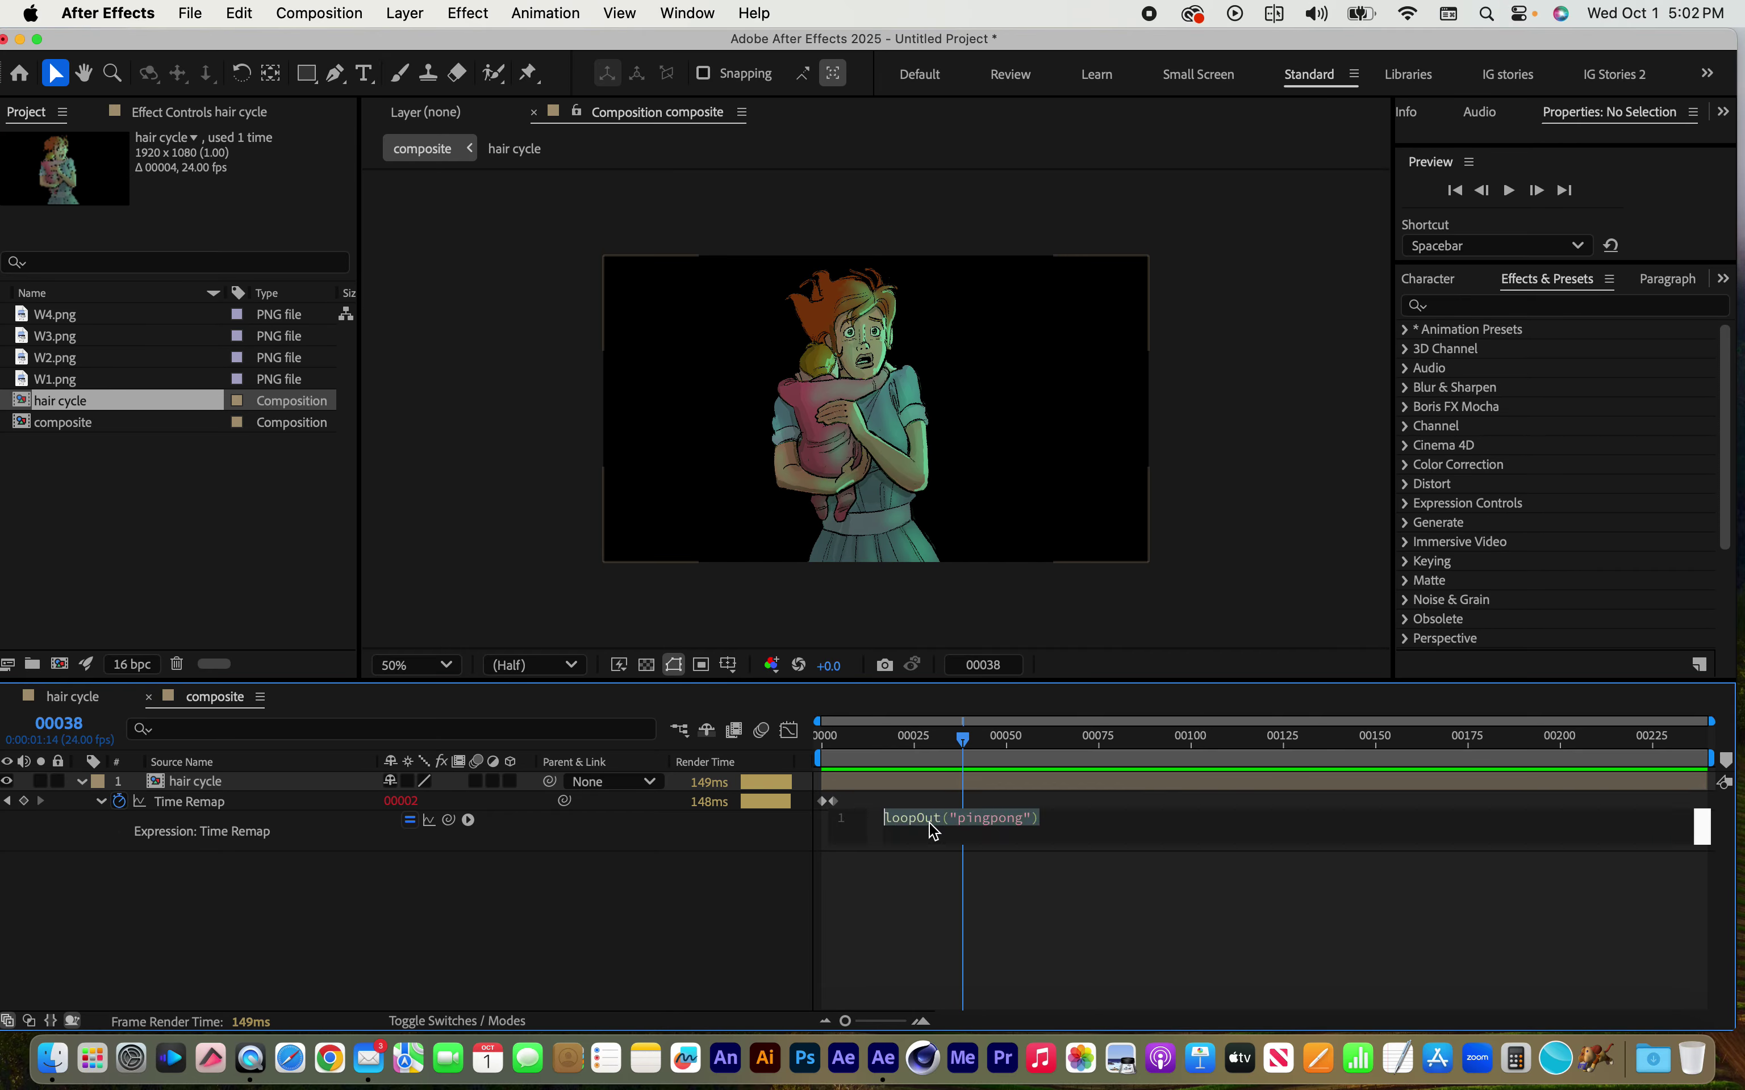
double_click(989, 818)
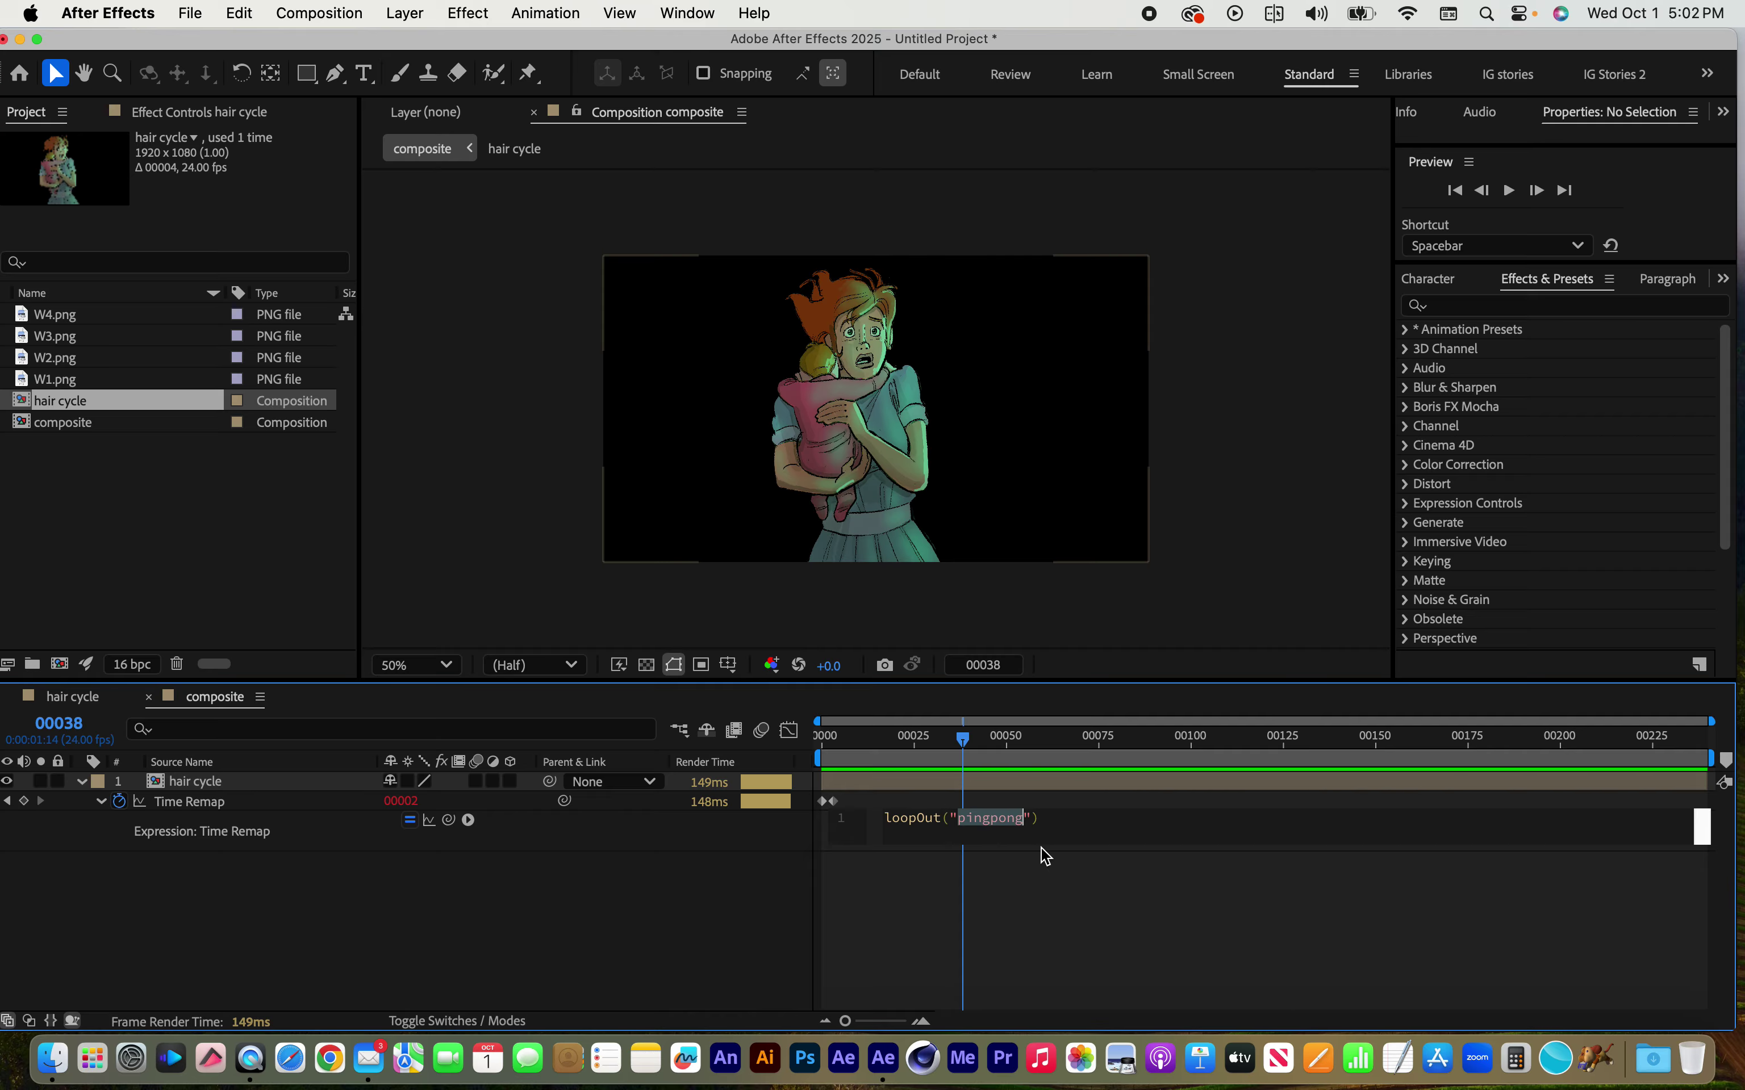
text(cycle)
click(1059, 926)
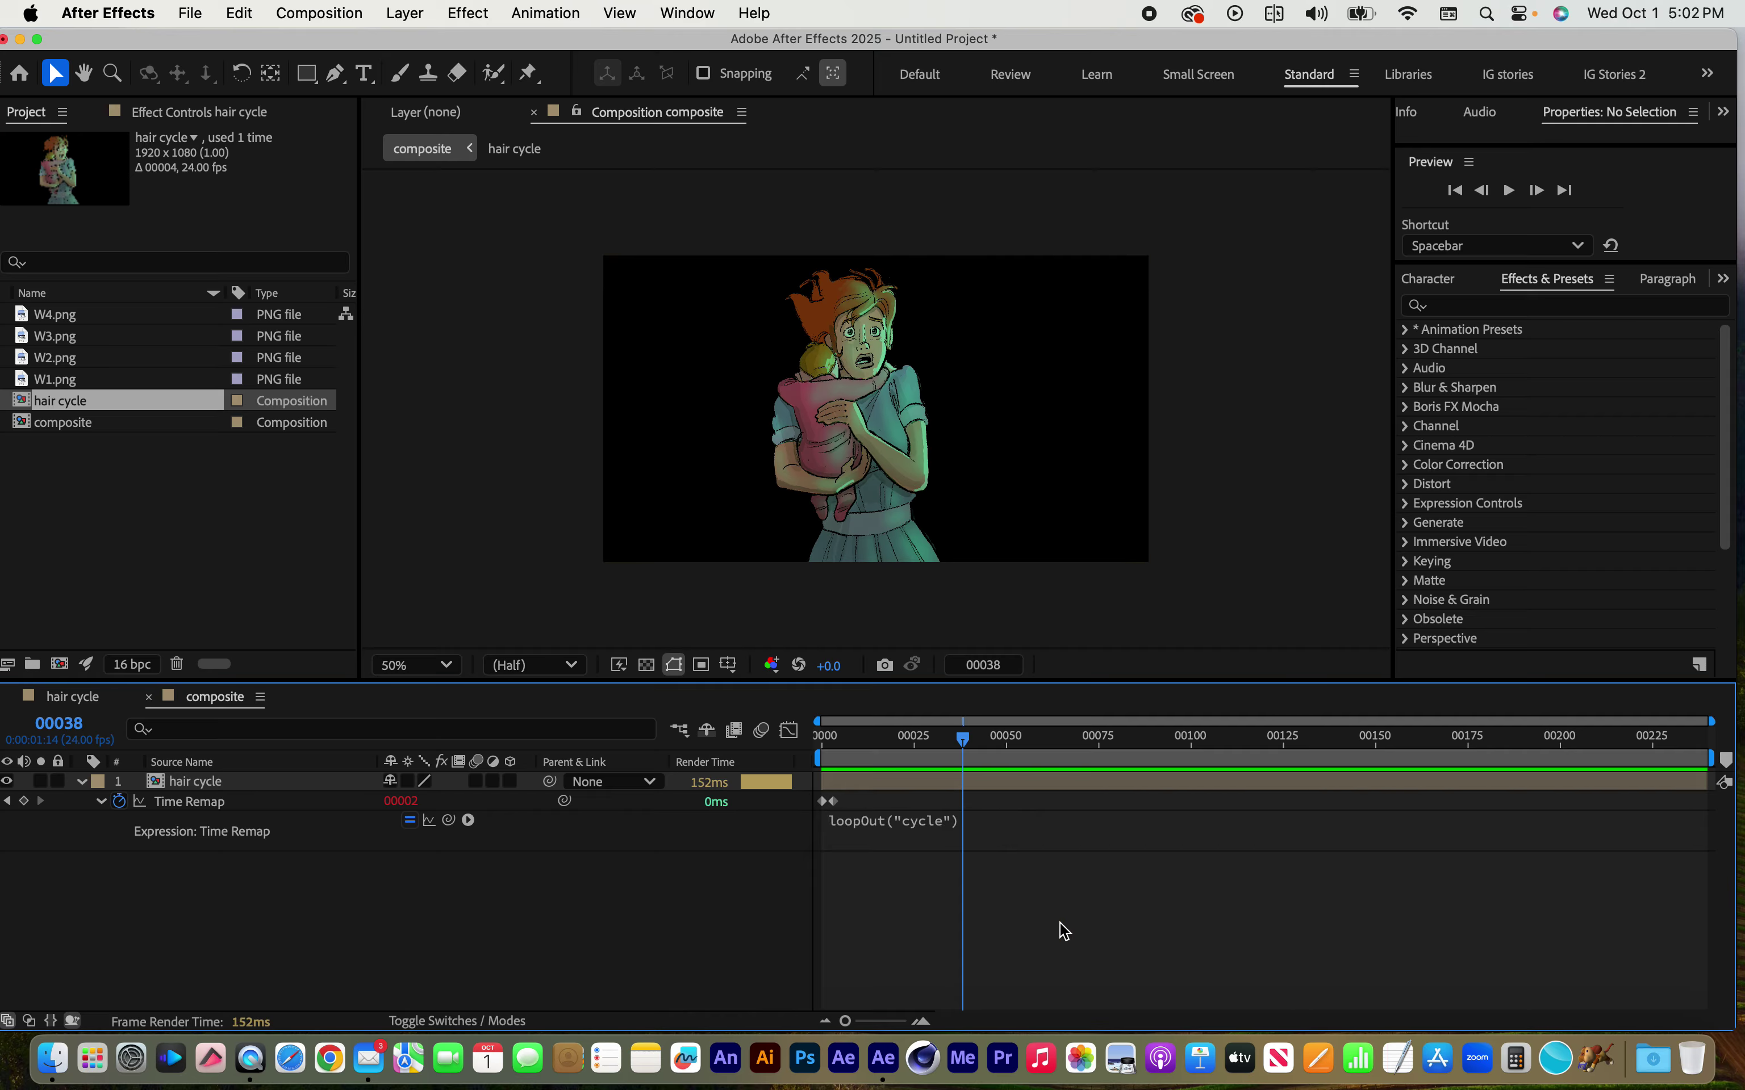
drag(969, 757, 821, 739)
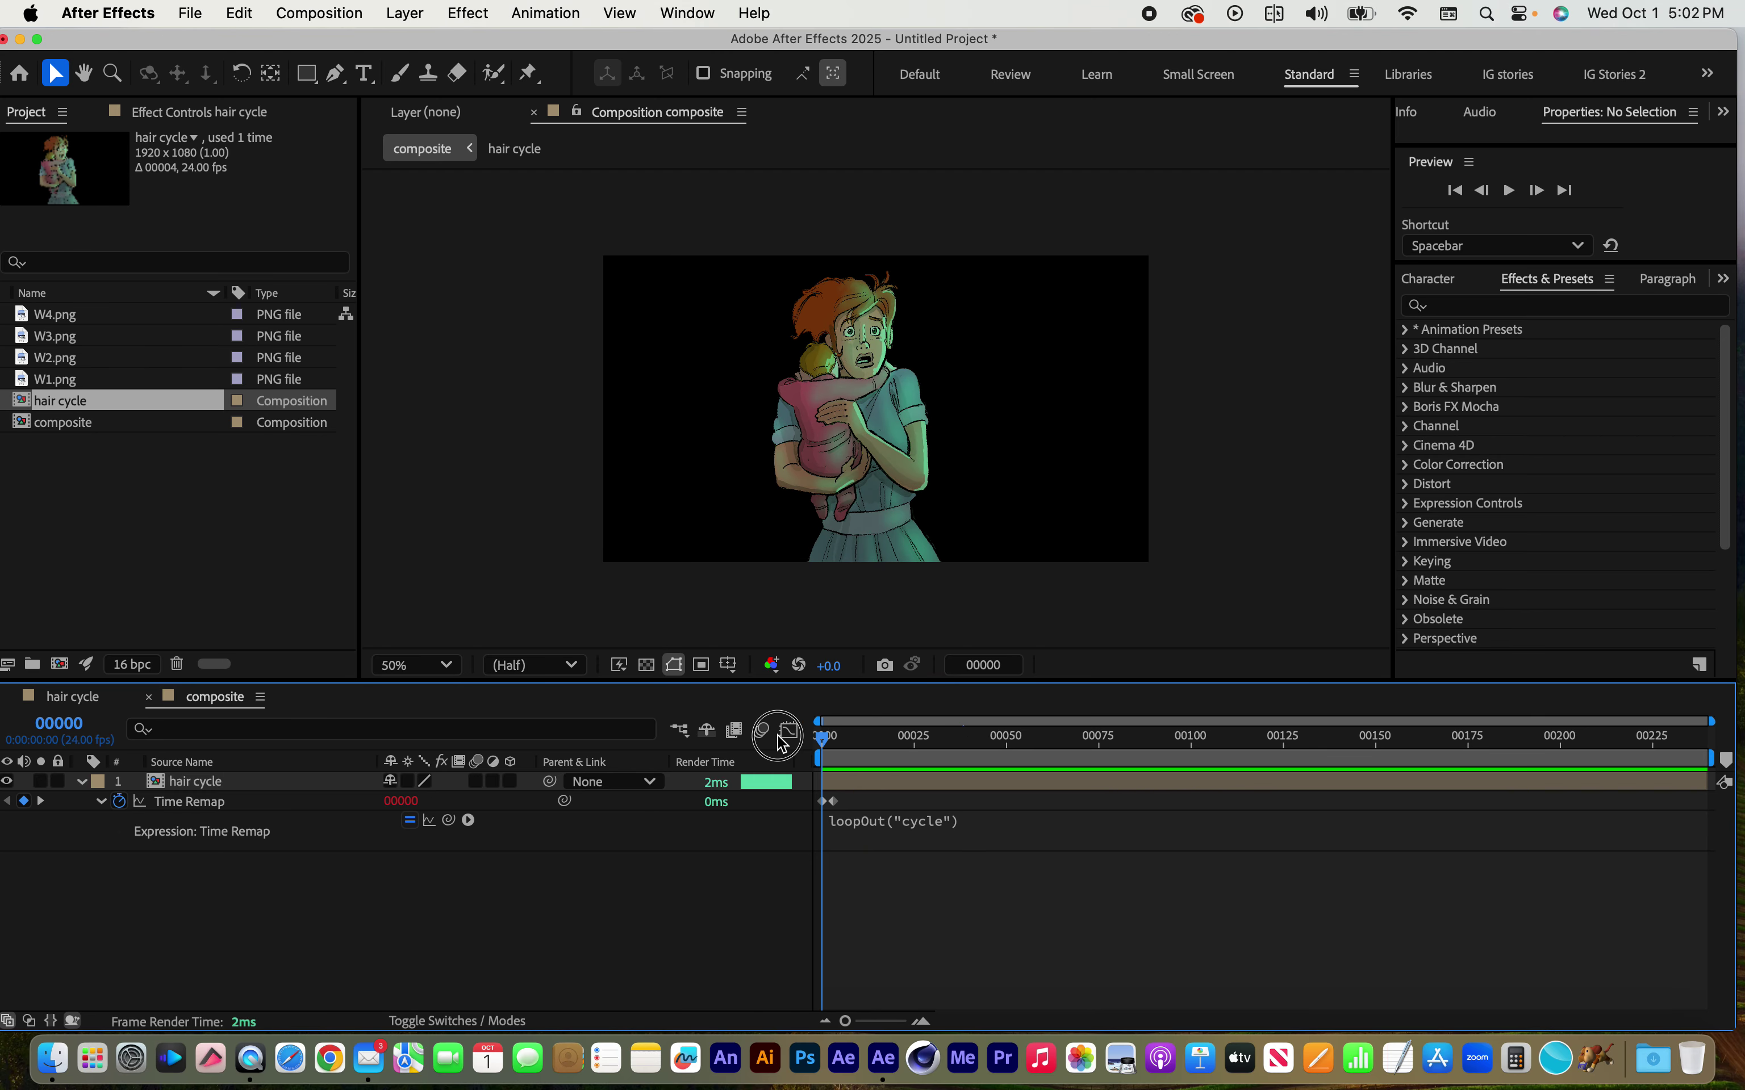
key(space)
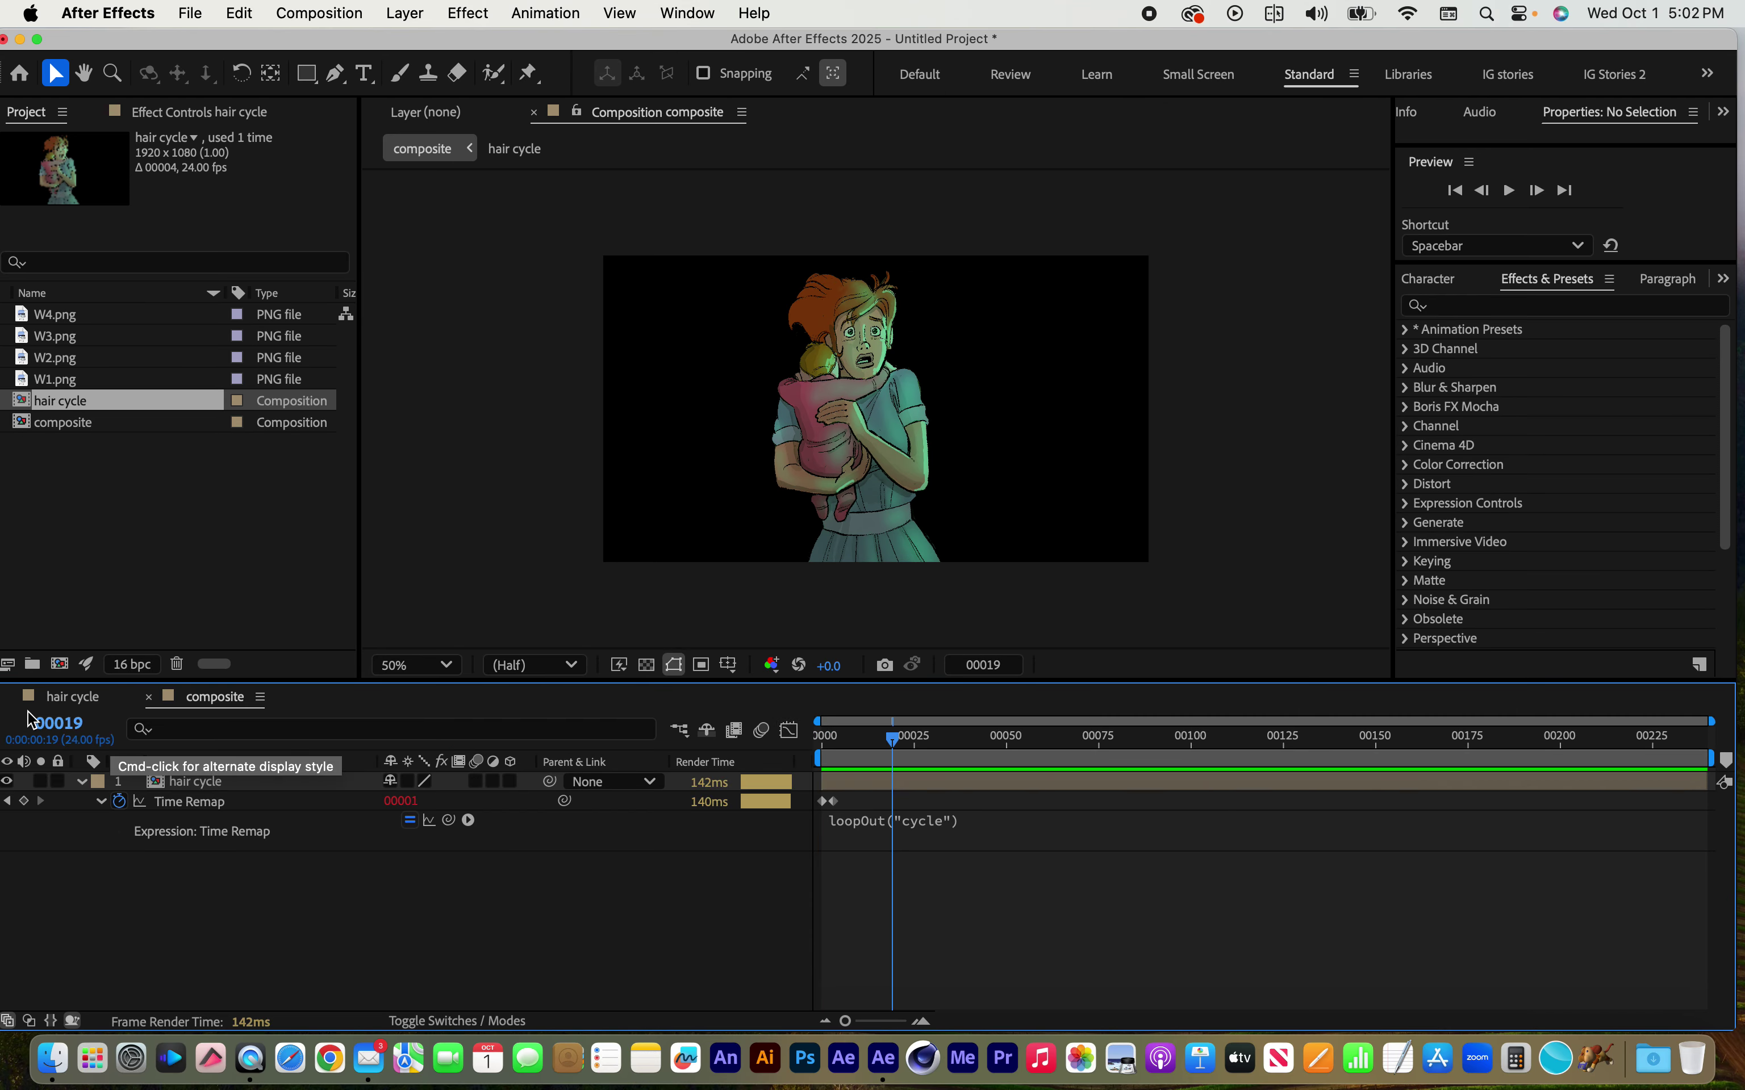
Preview the four-drawing sequence in the hair cycle composition from its first frame and return to the composite composition
click(66, 697)
click(823, 738)
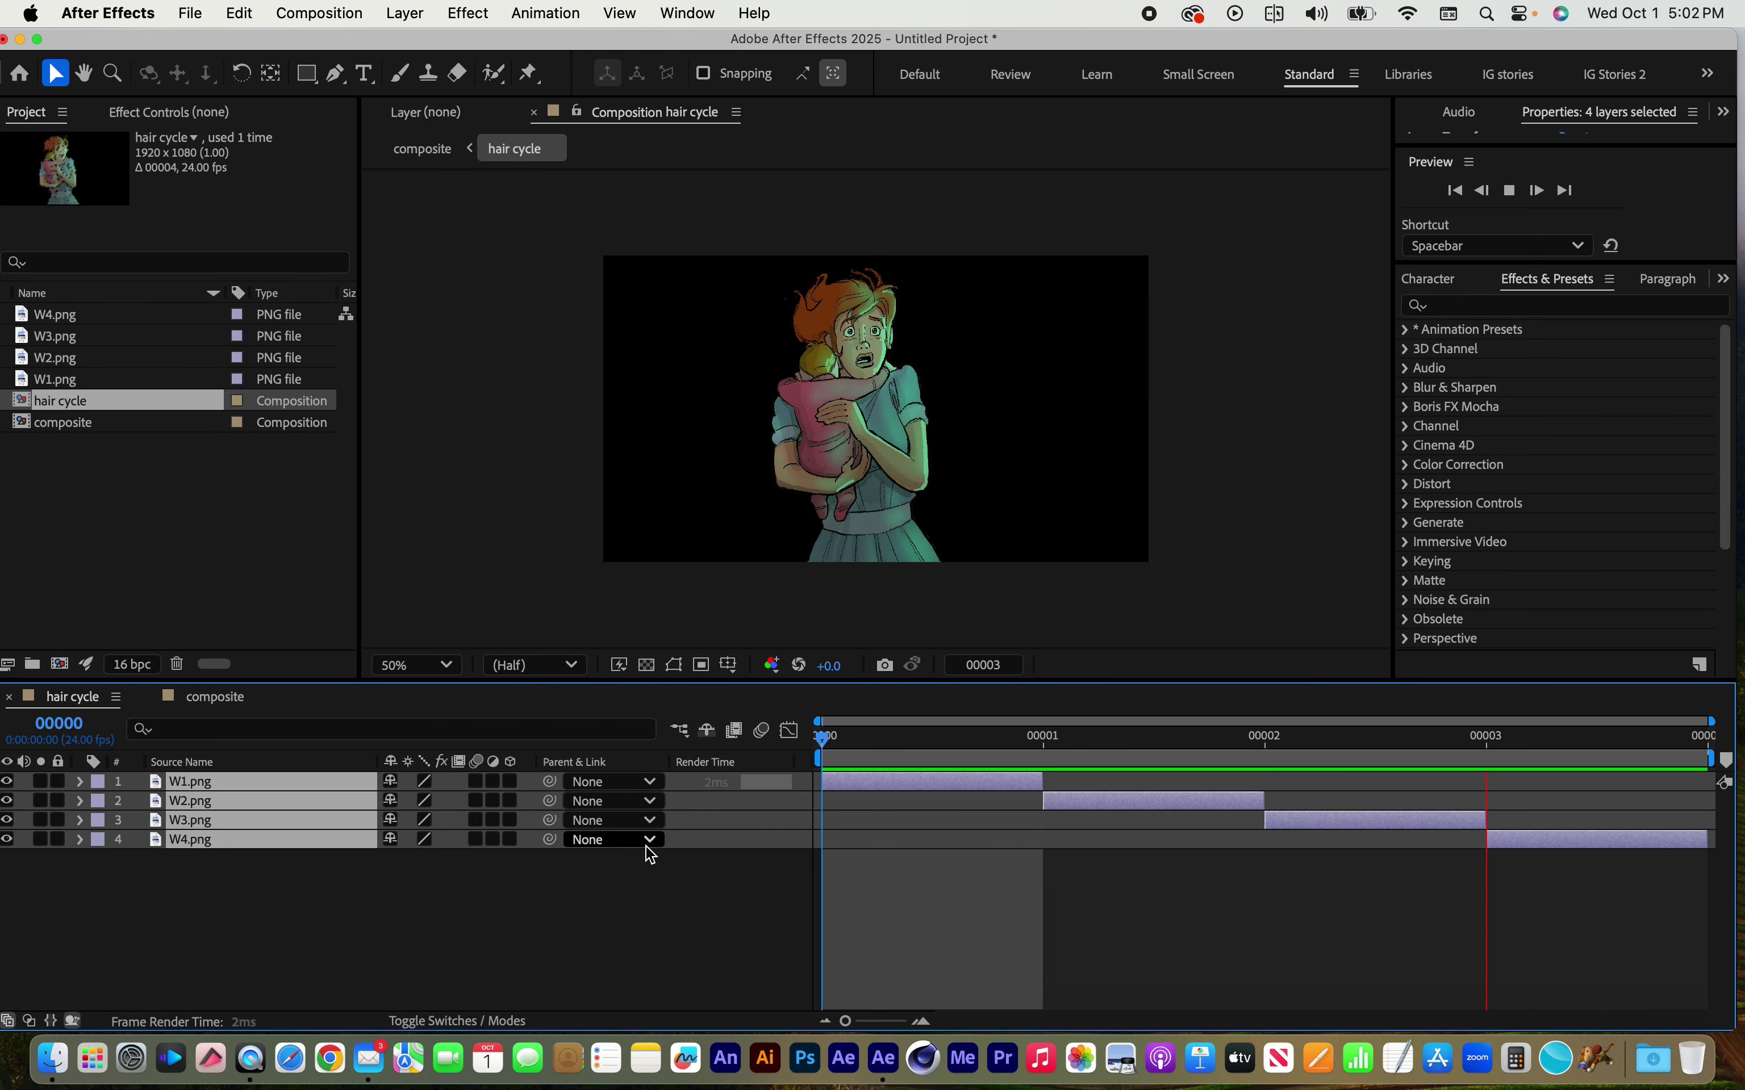
click(212, 697)
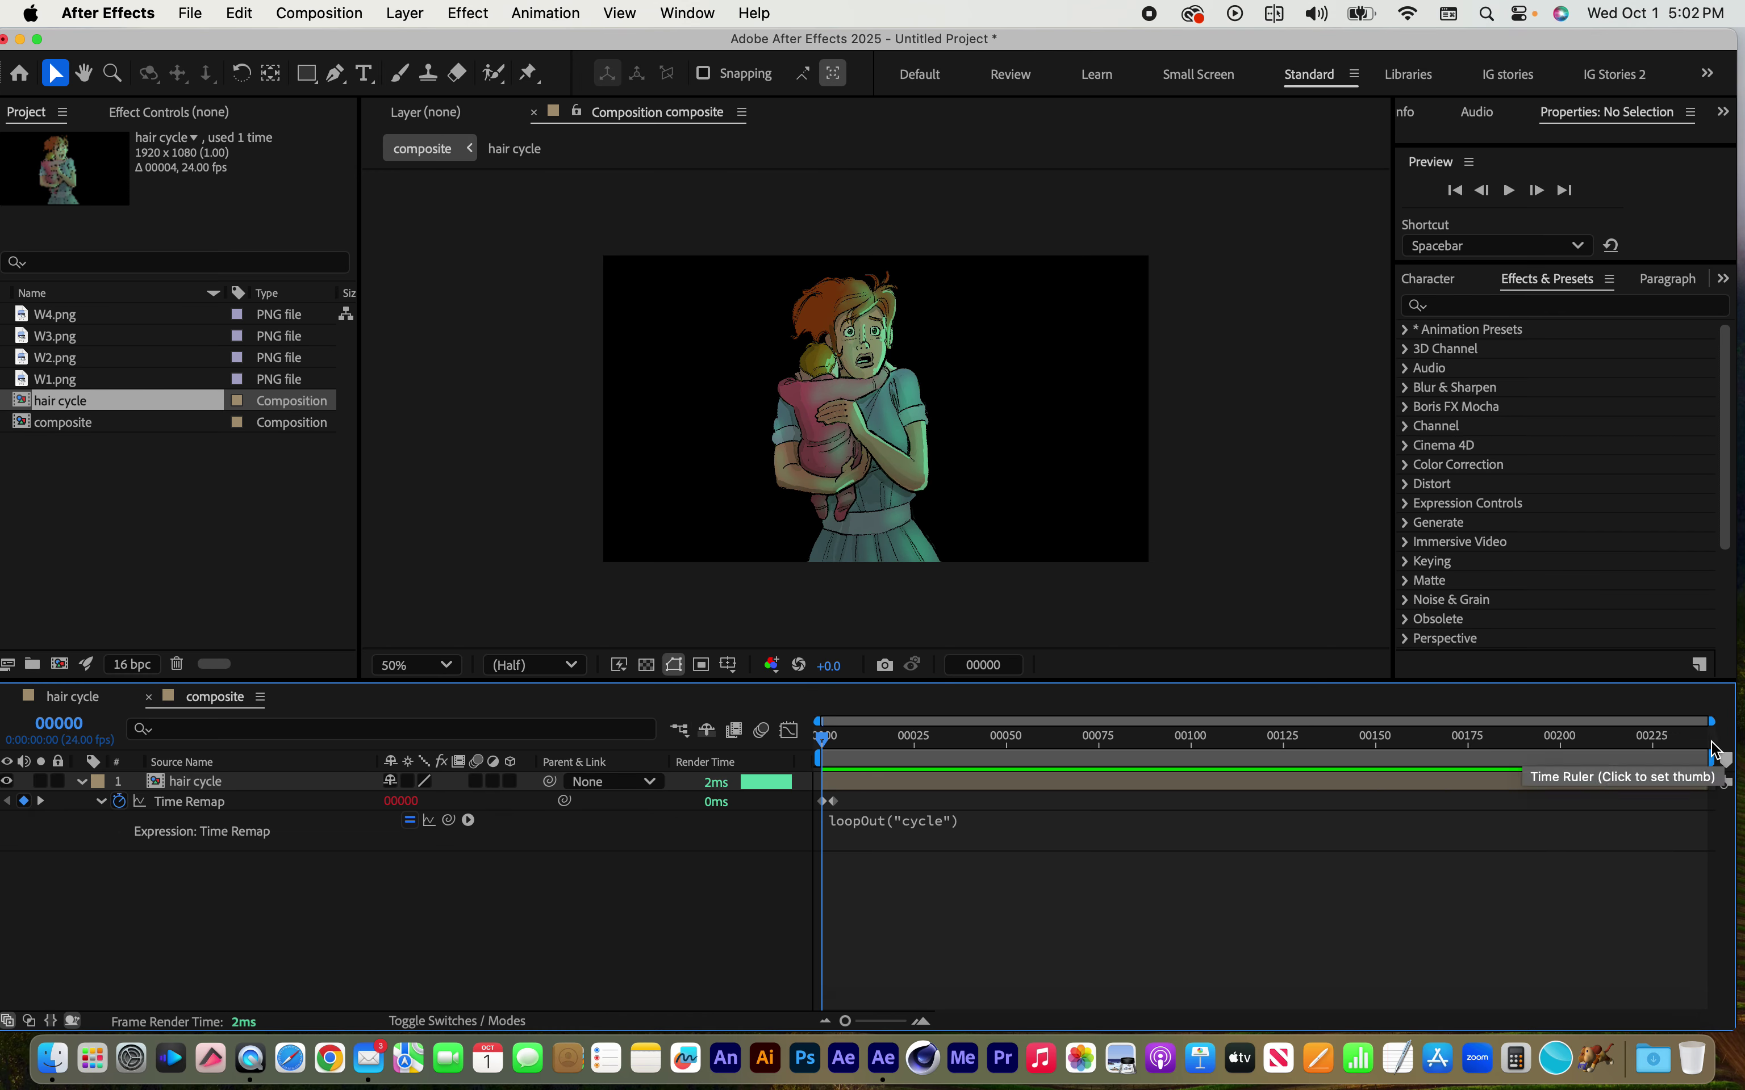
Step through the composite from frame 0 to frame 7 to examine how the drawings advance and repeat around the Time Remap keyframes
drag(1707, 719, 914, 720)
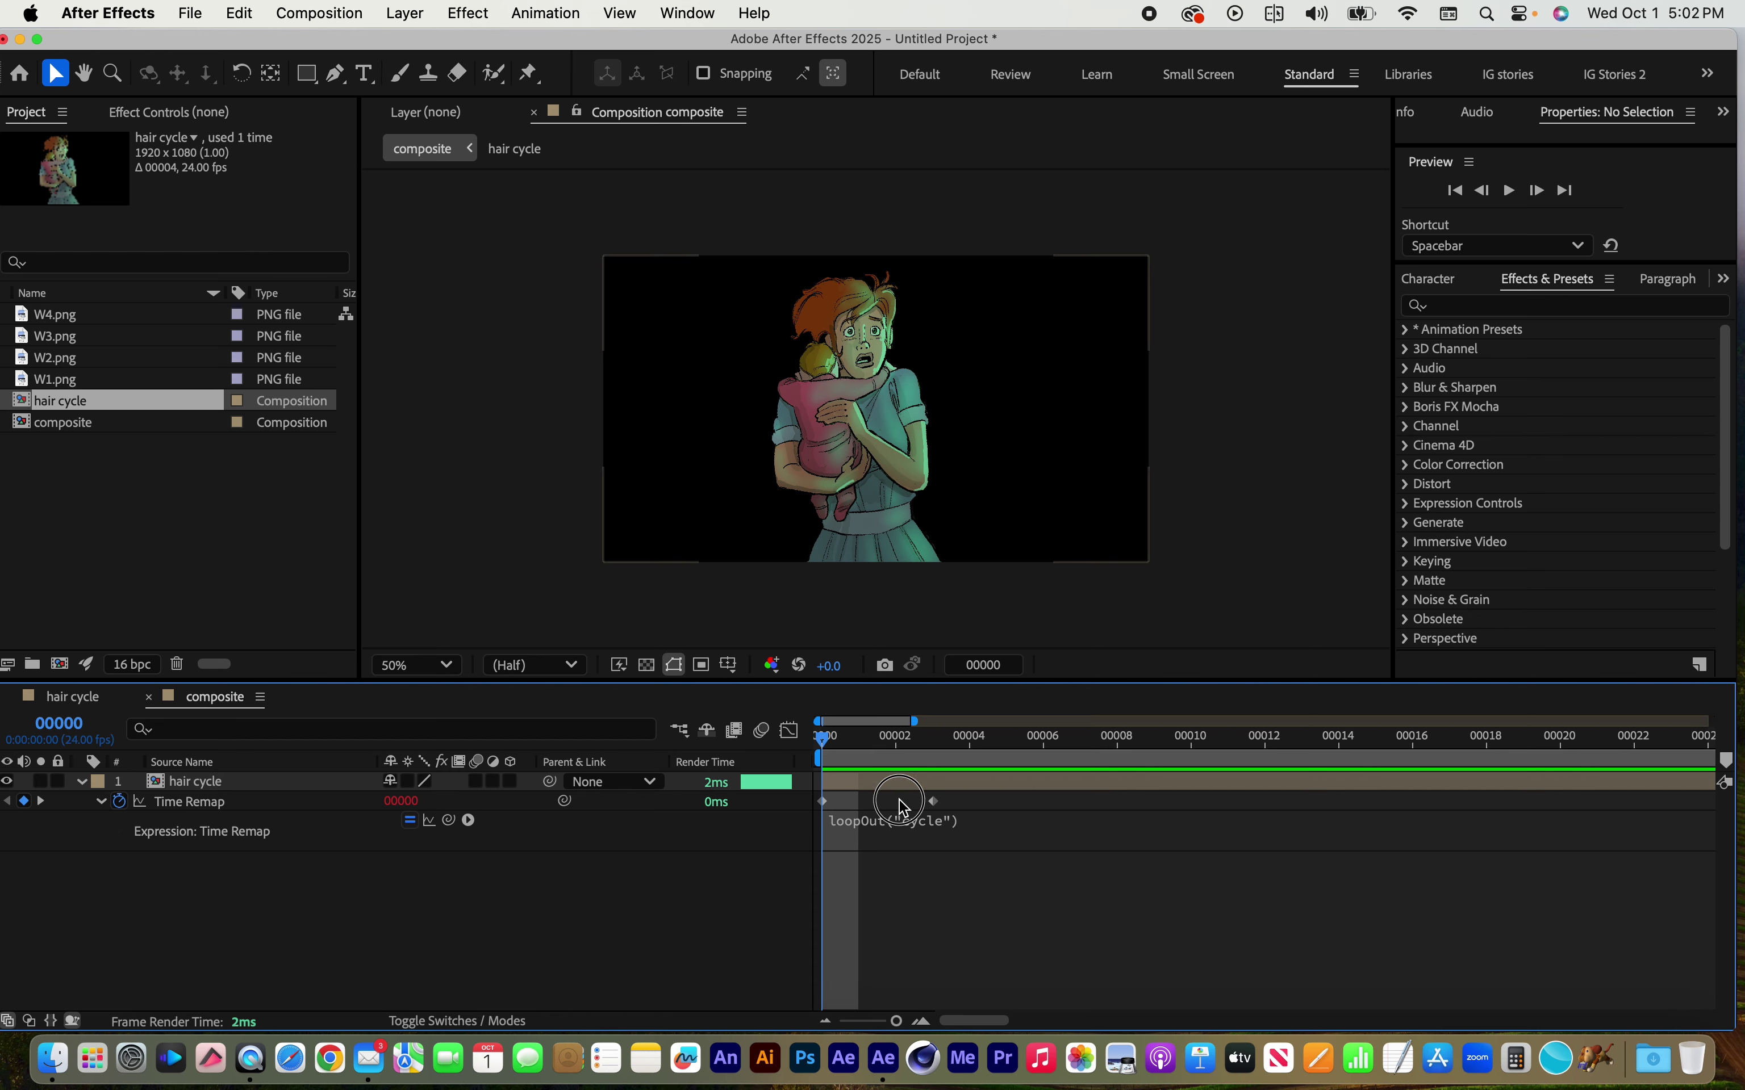
click(773, 802)
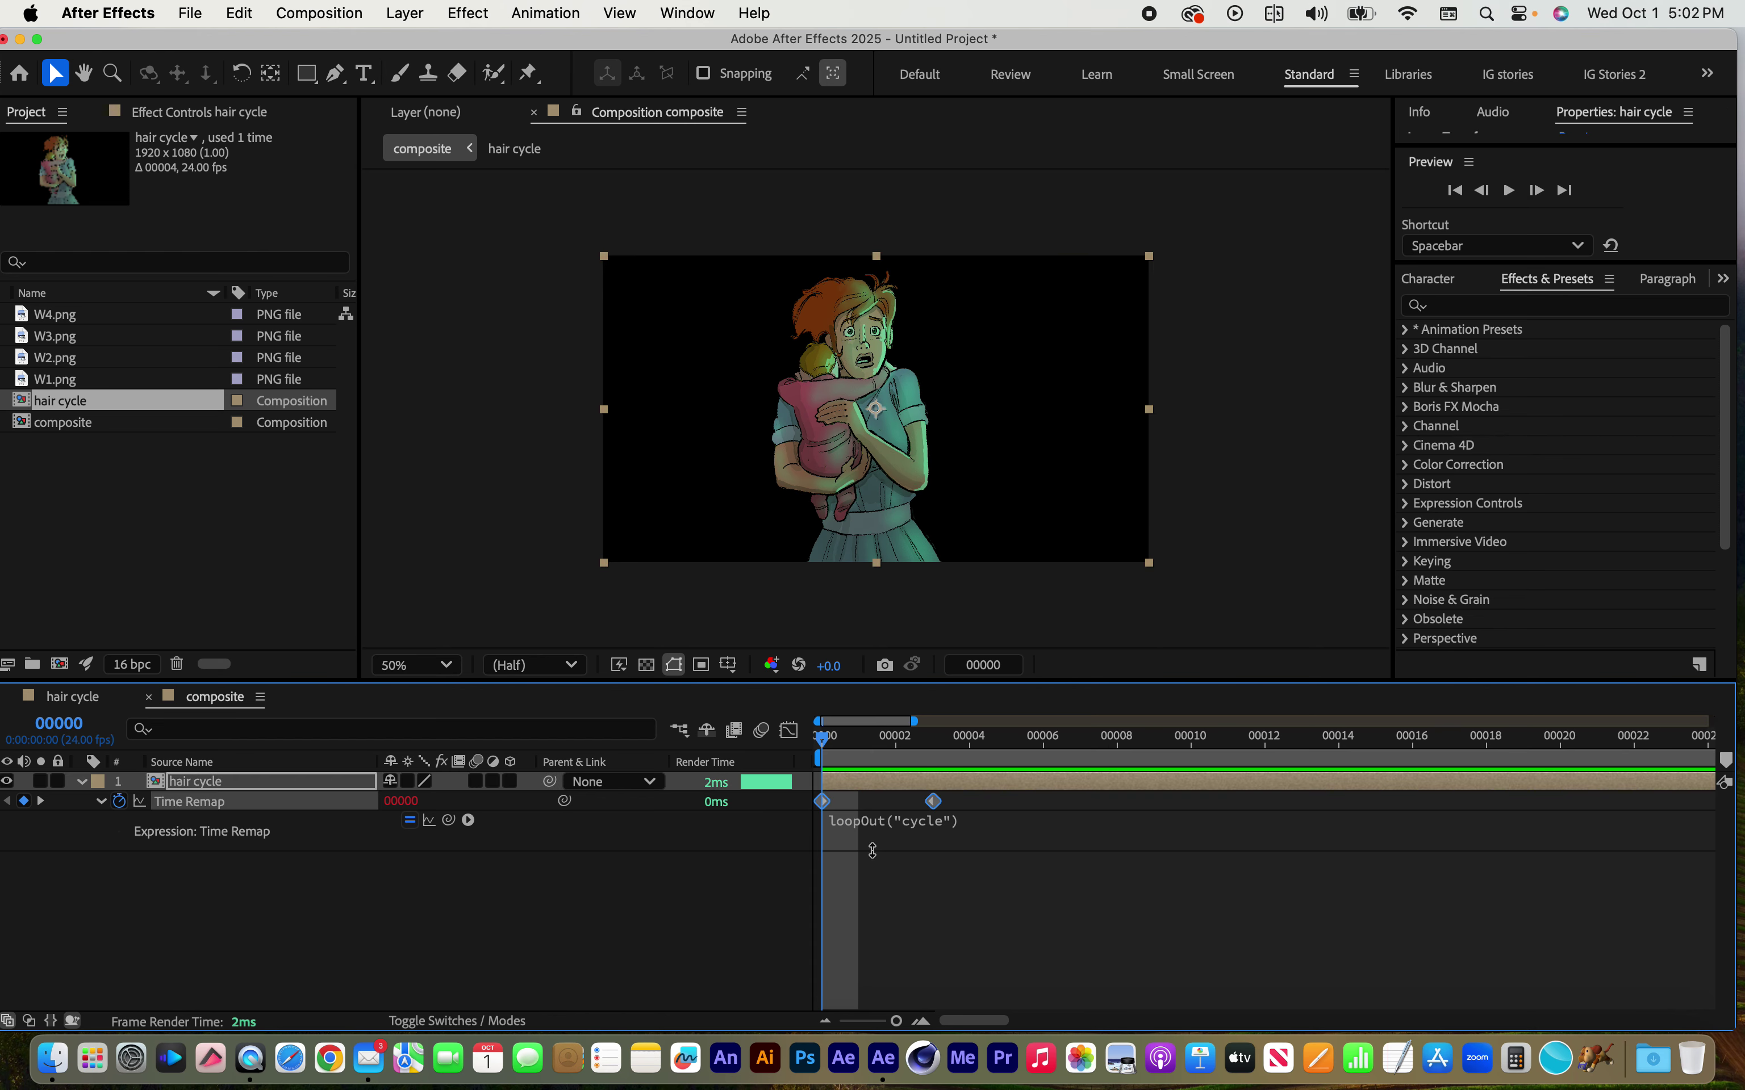
click(934, 737)
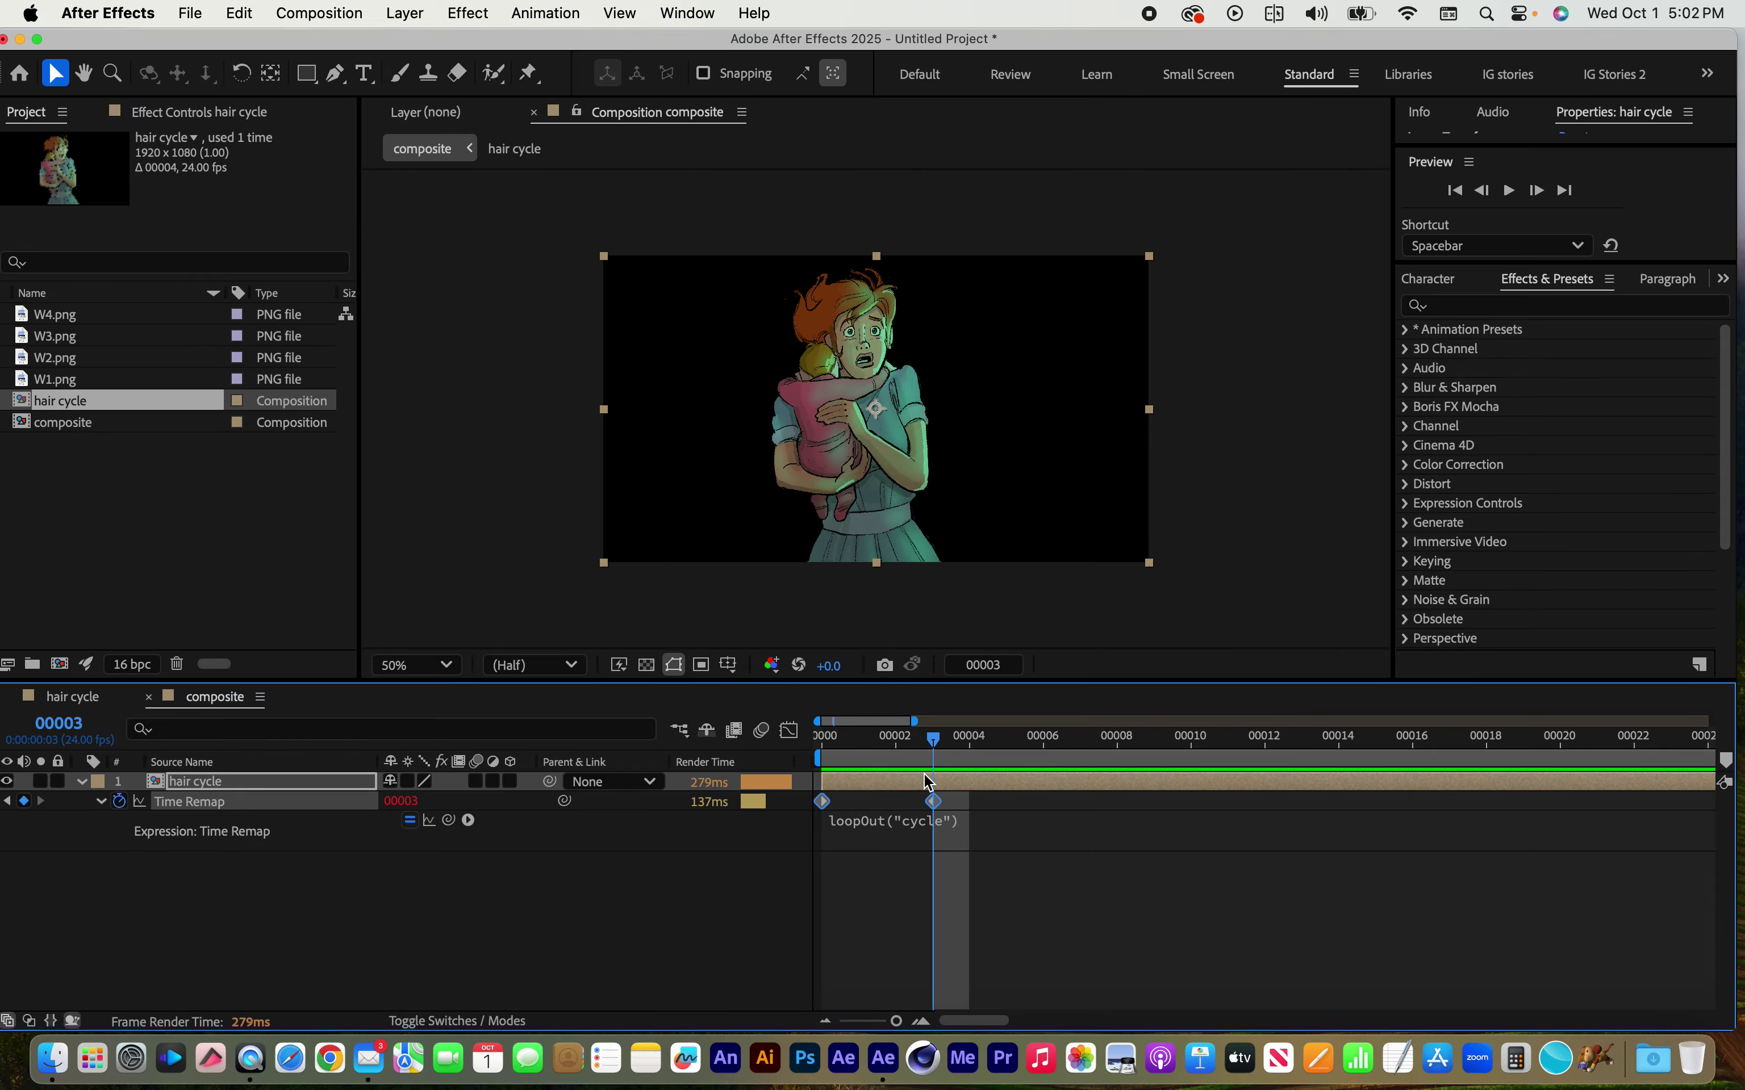
drag(933, 739, 814, 741)
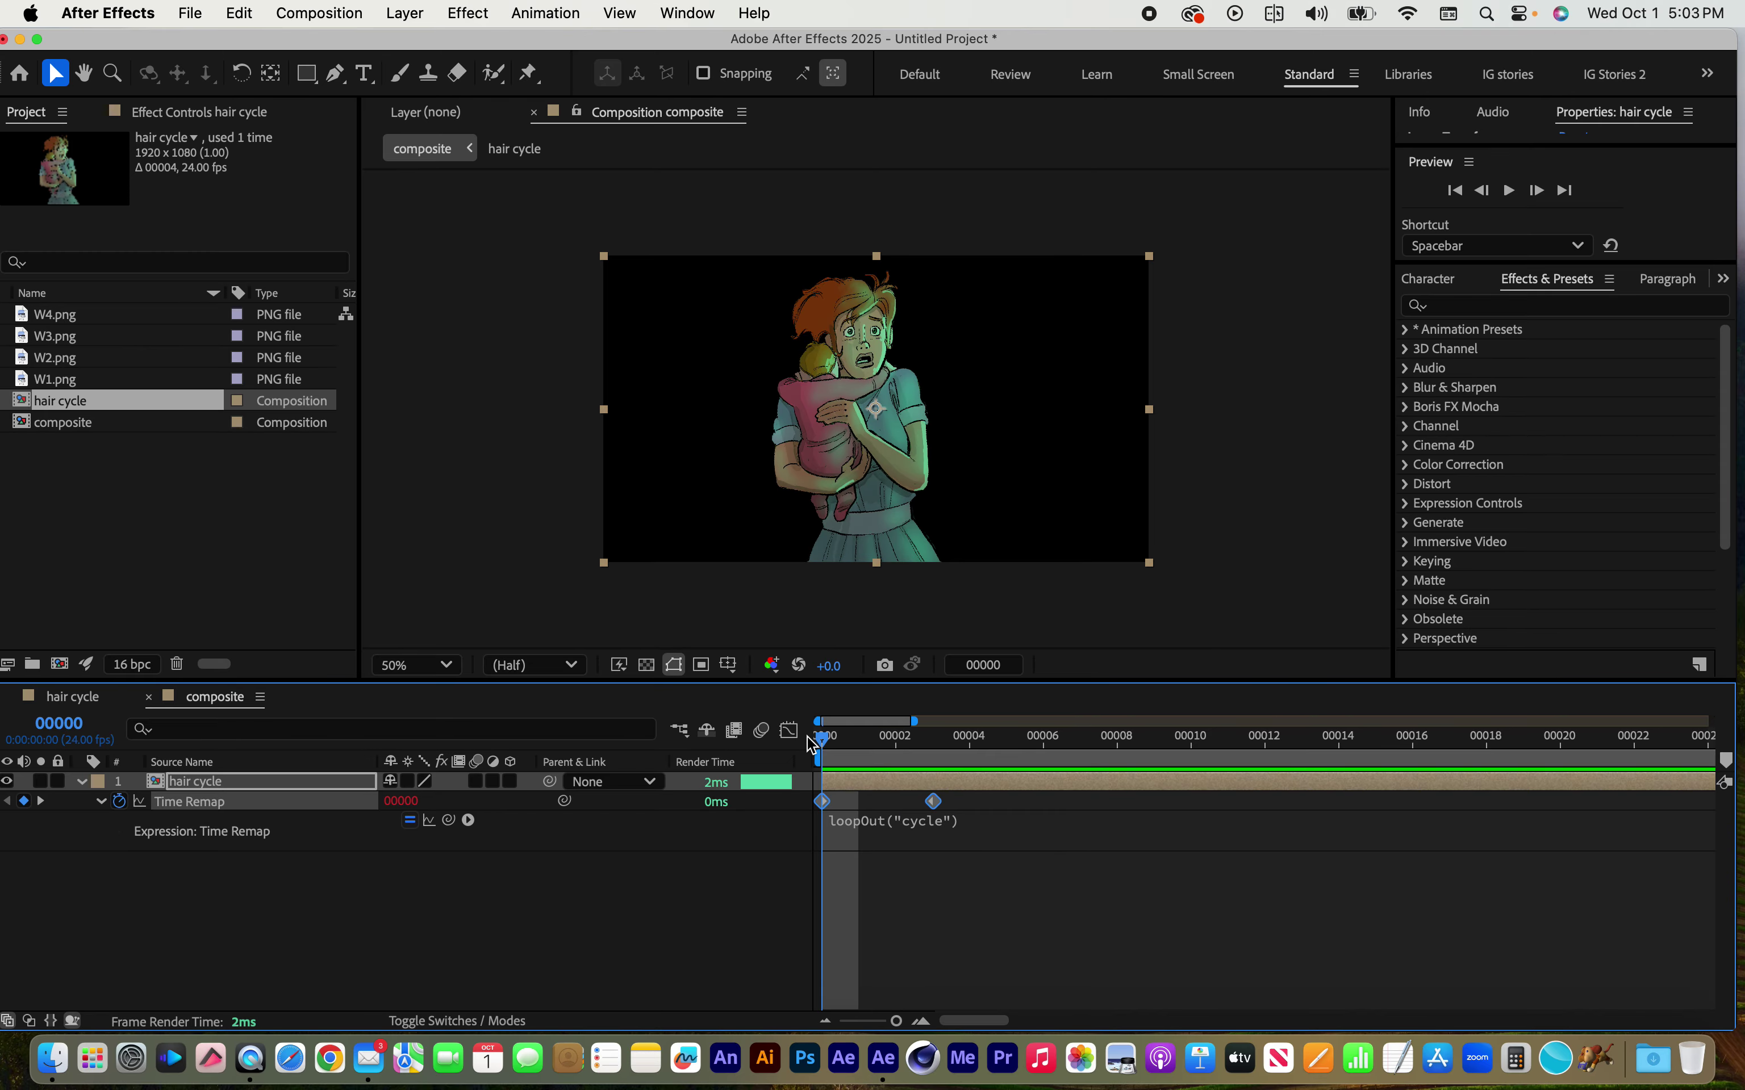
key(Page_Down)
key(Page_Down)
key(Page_Down)
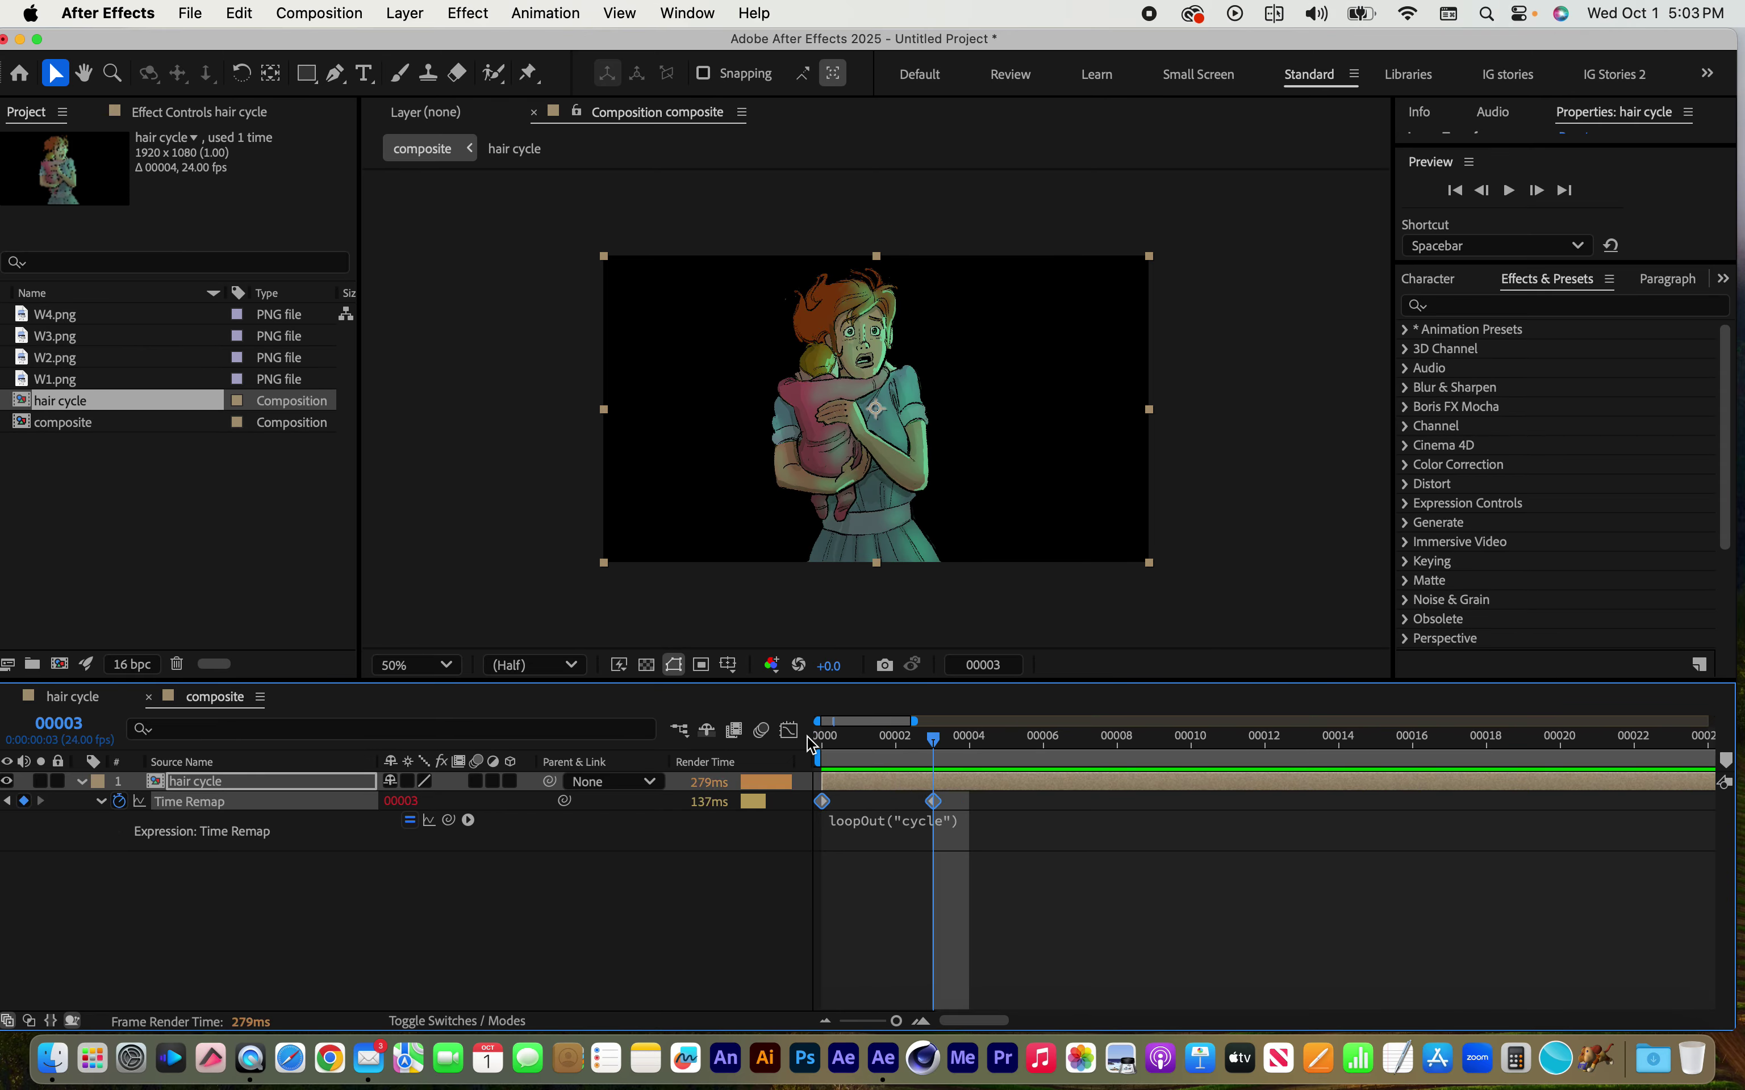
key(Page_Down)
key(Page_Down)
key(Page_Down)
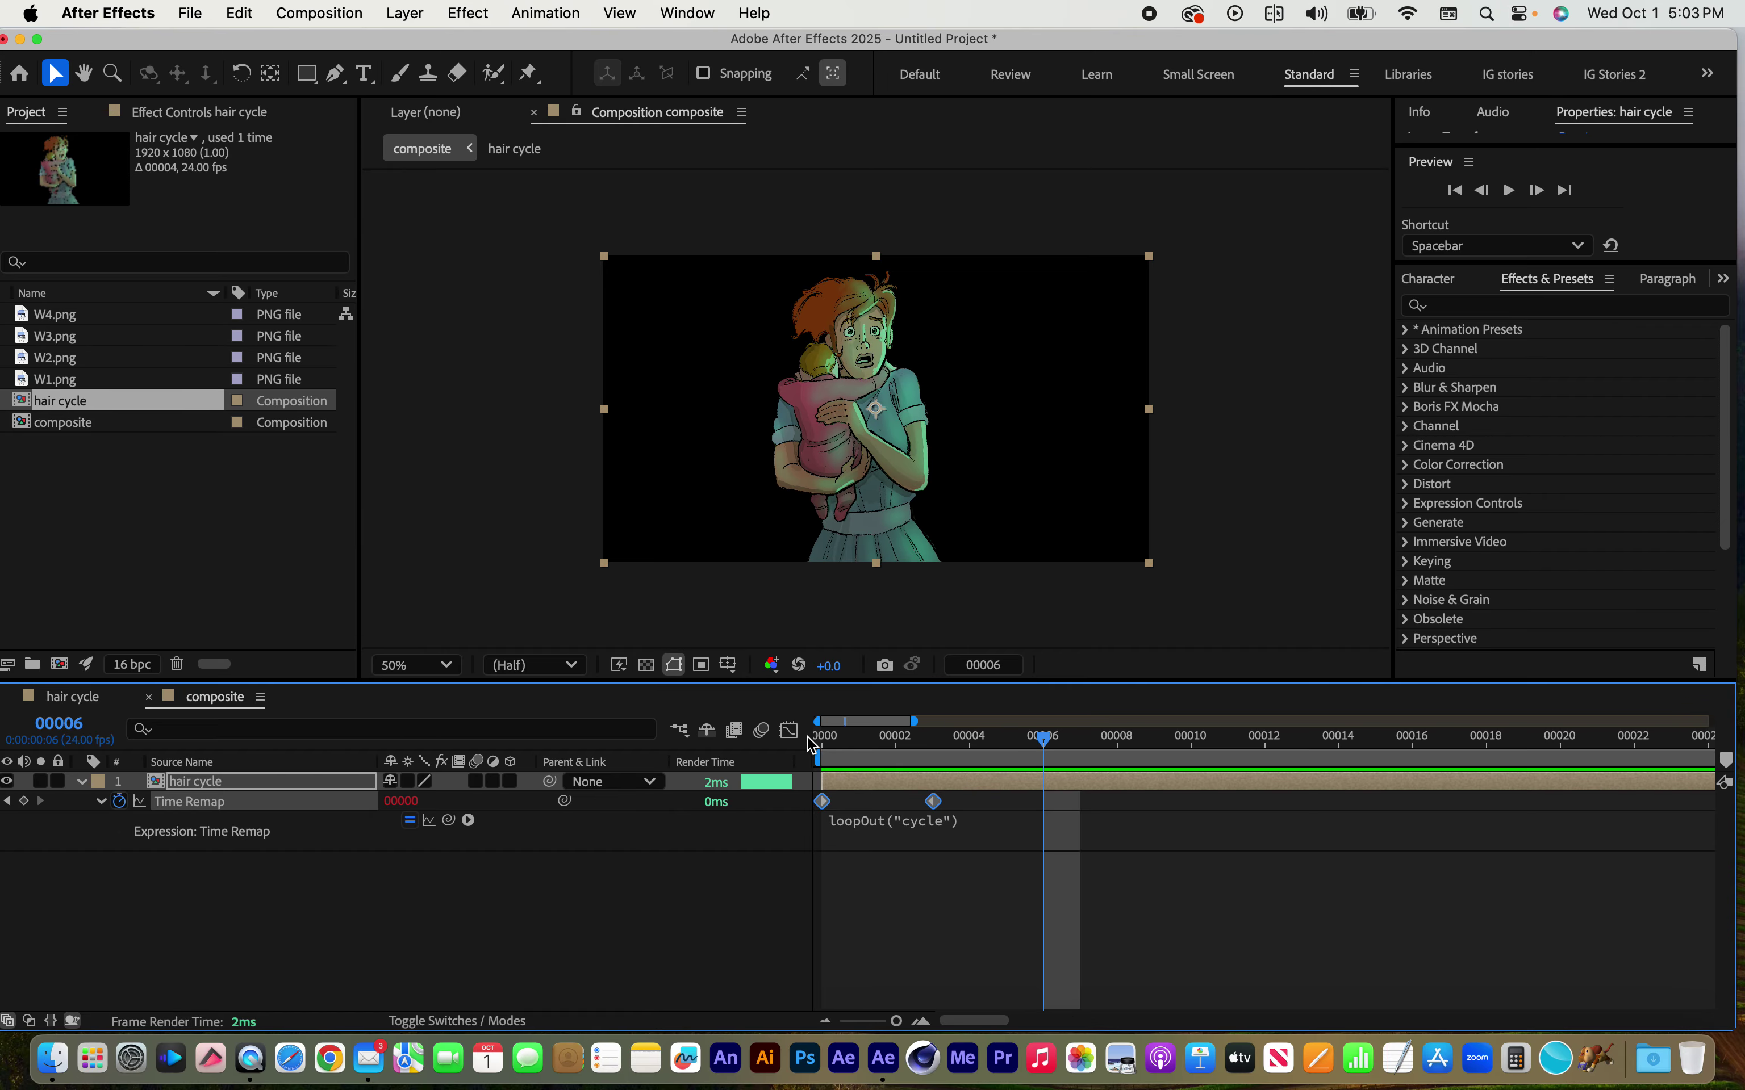
key(Page_Down)
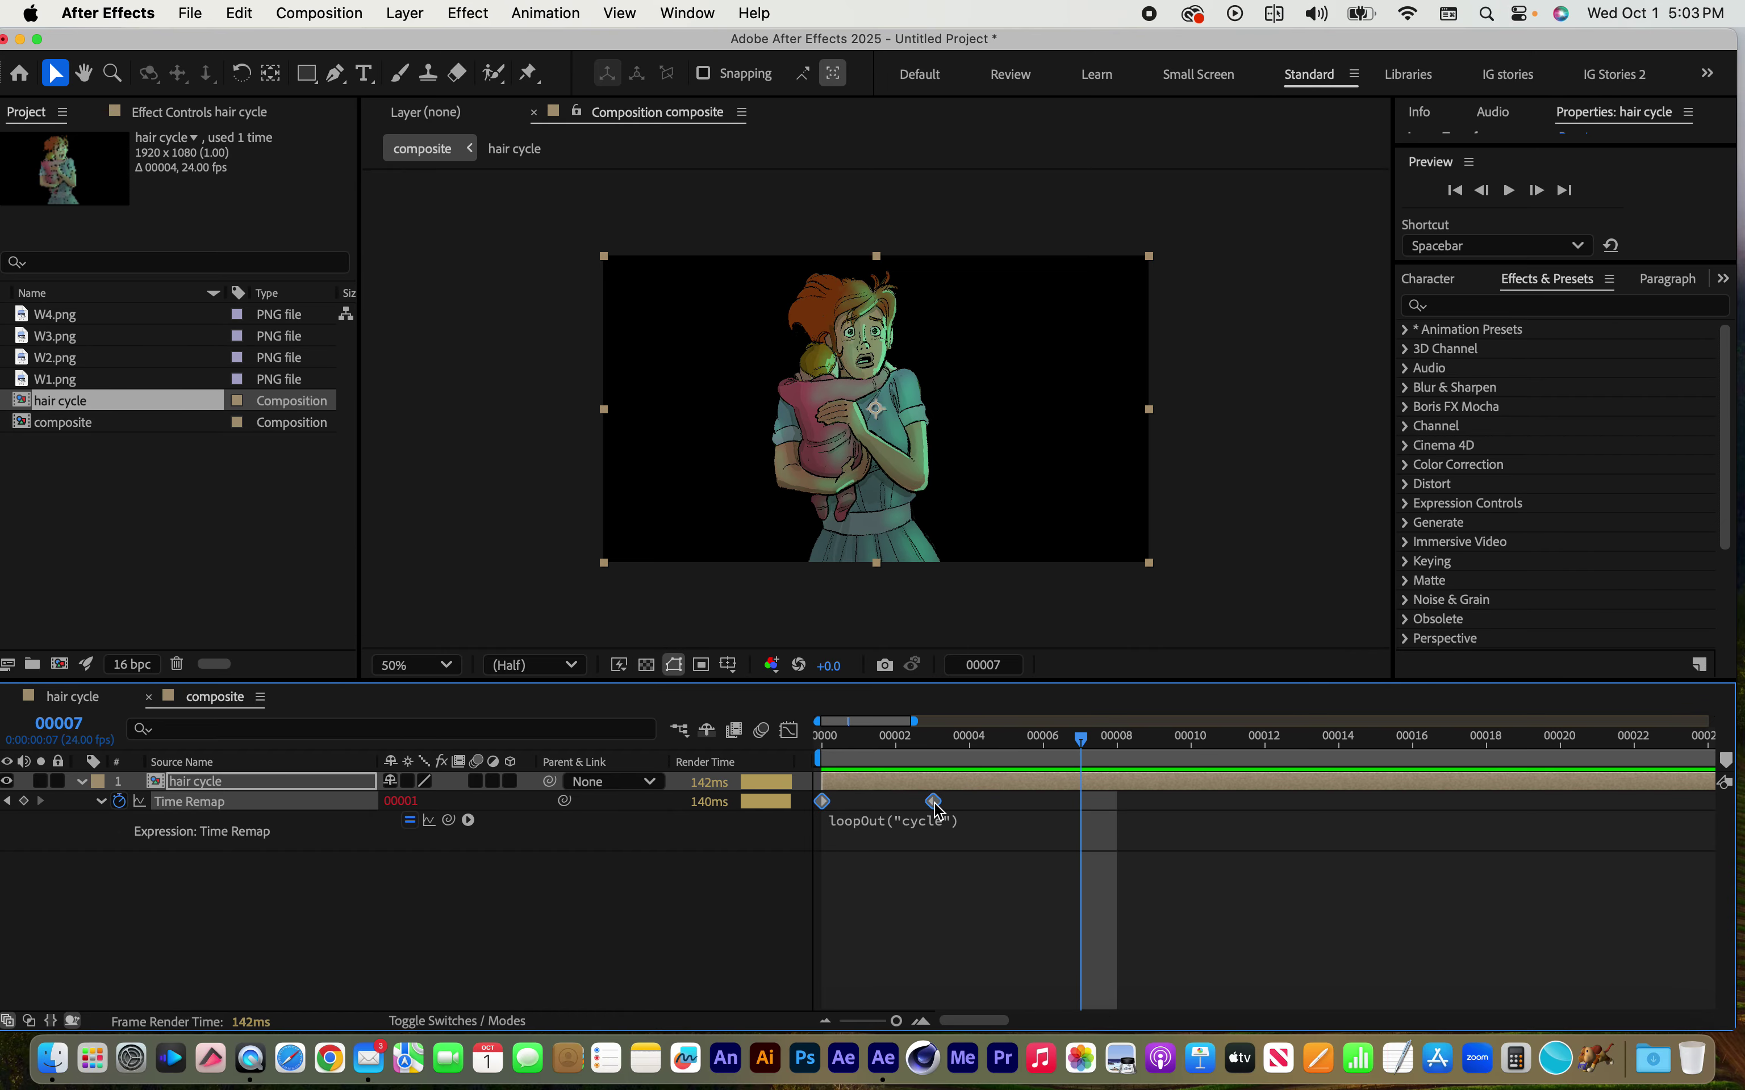
Move only the last Time Remap keyframe to frame 7 and preview the slower loop from frame 0
drag(934, 803, 1081, 804)
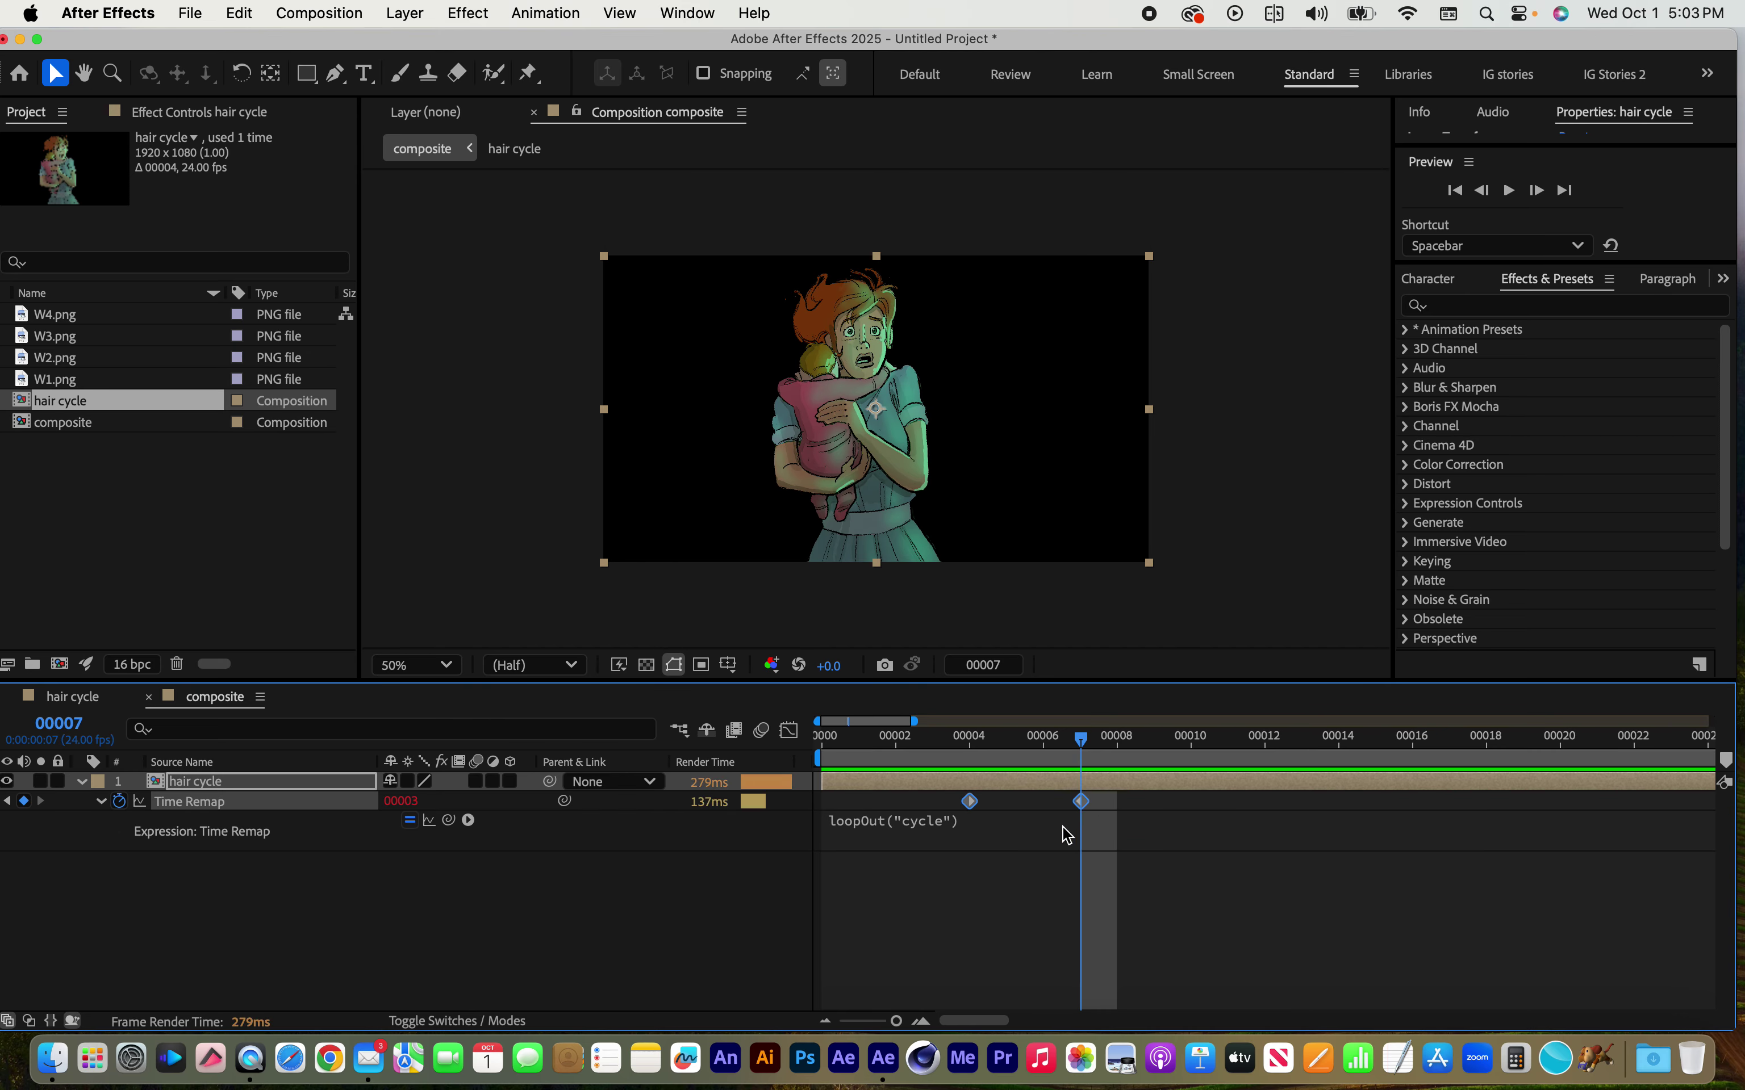
key(super+z)
drag(934, 803, 1081, 805)
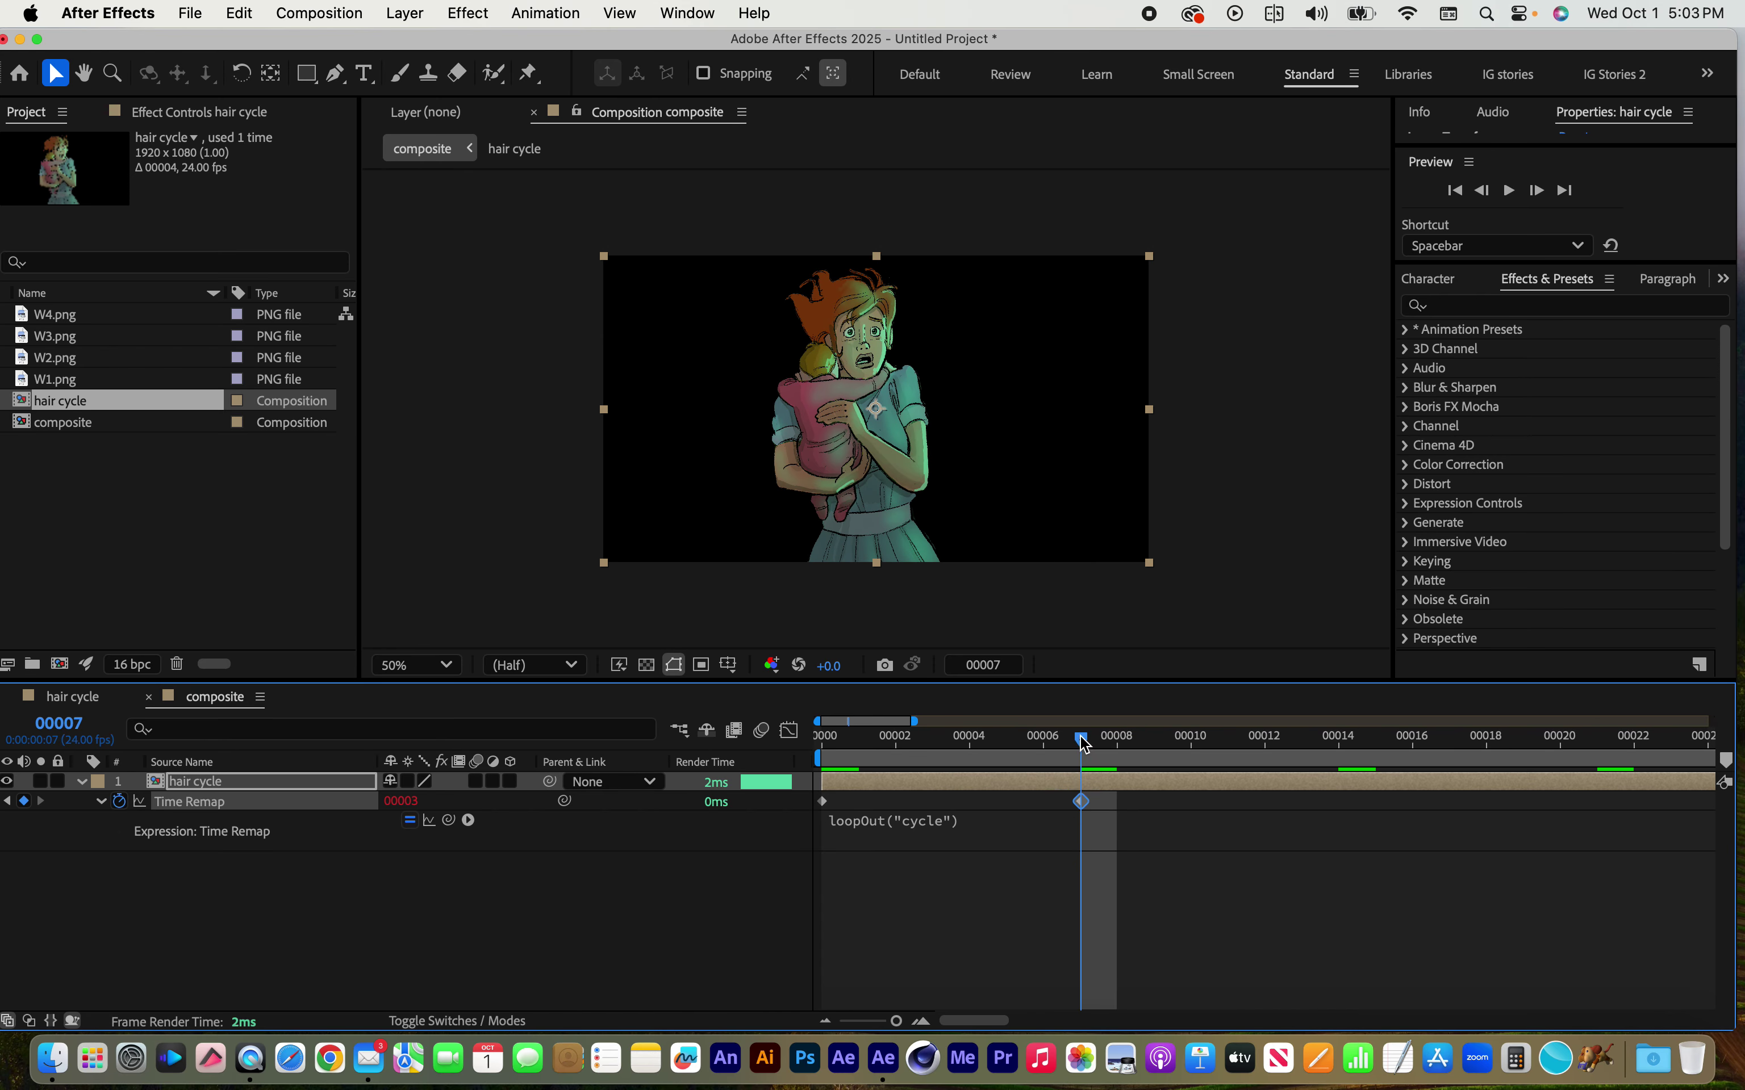
drag(1083, 740, 822, 737)
key(space)
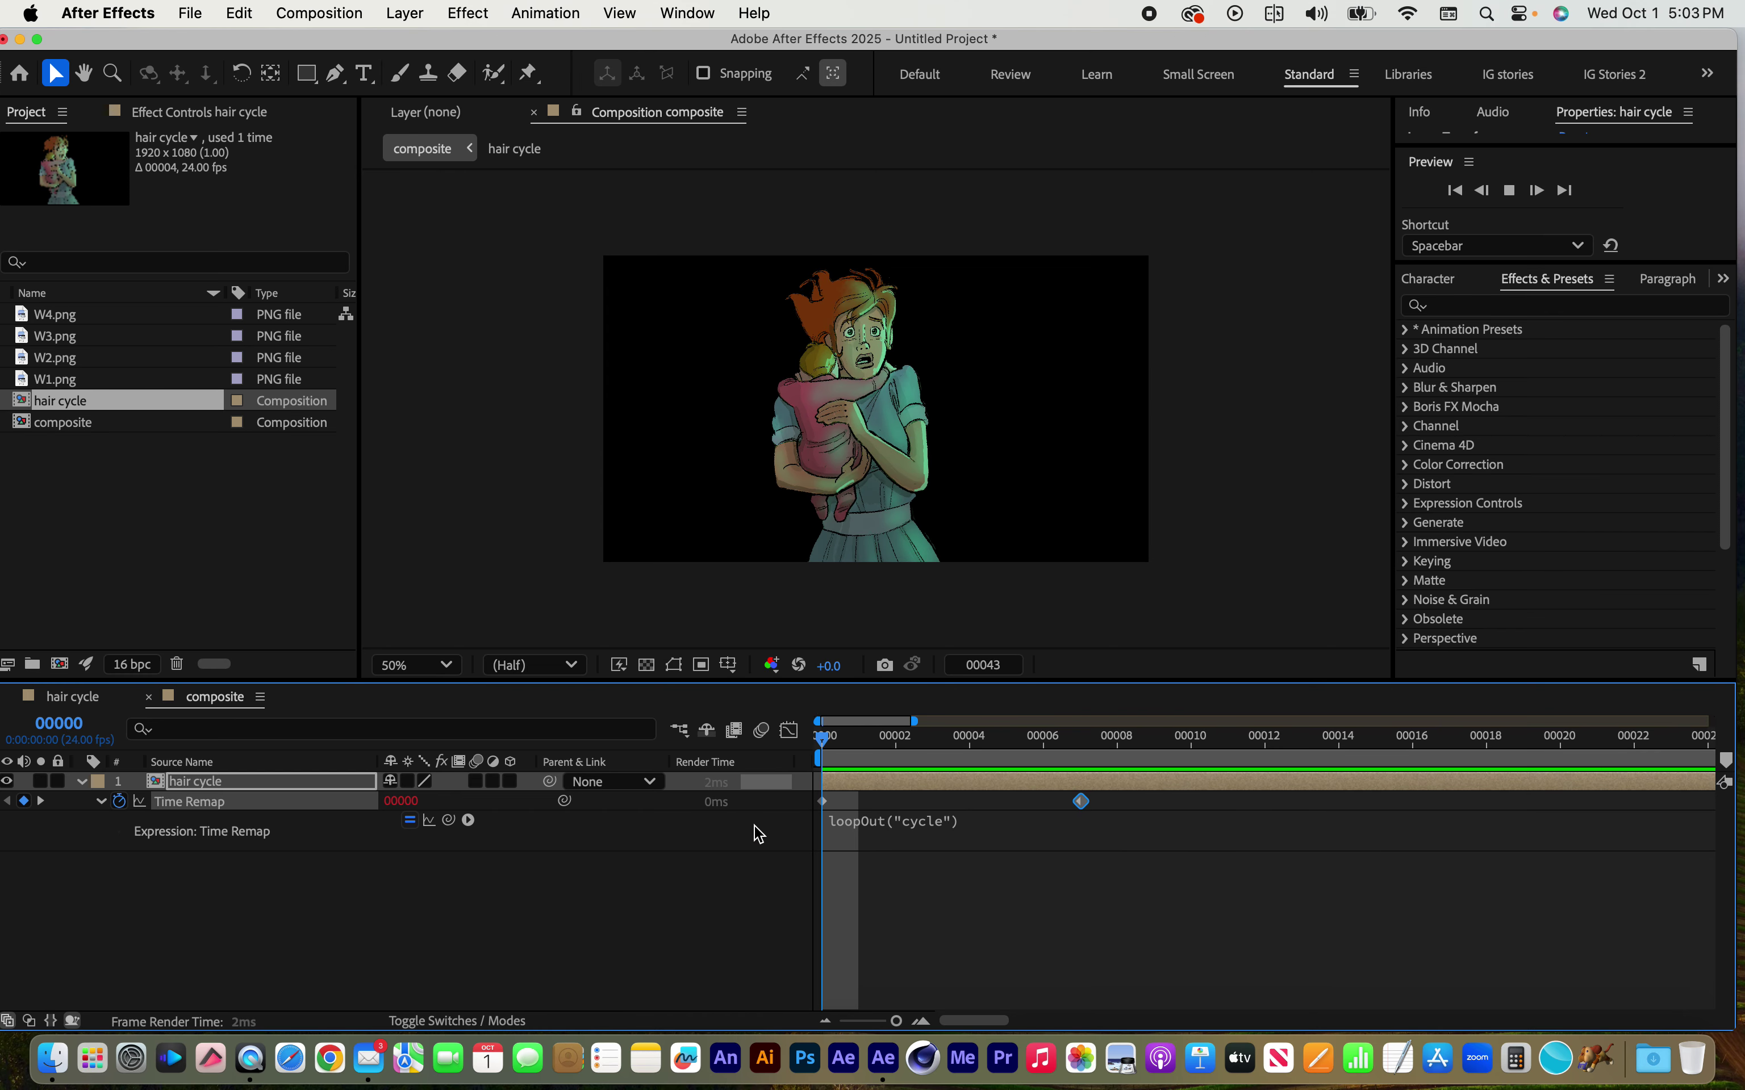
key(space)
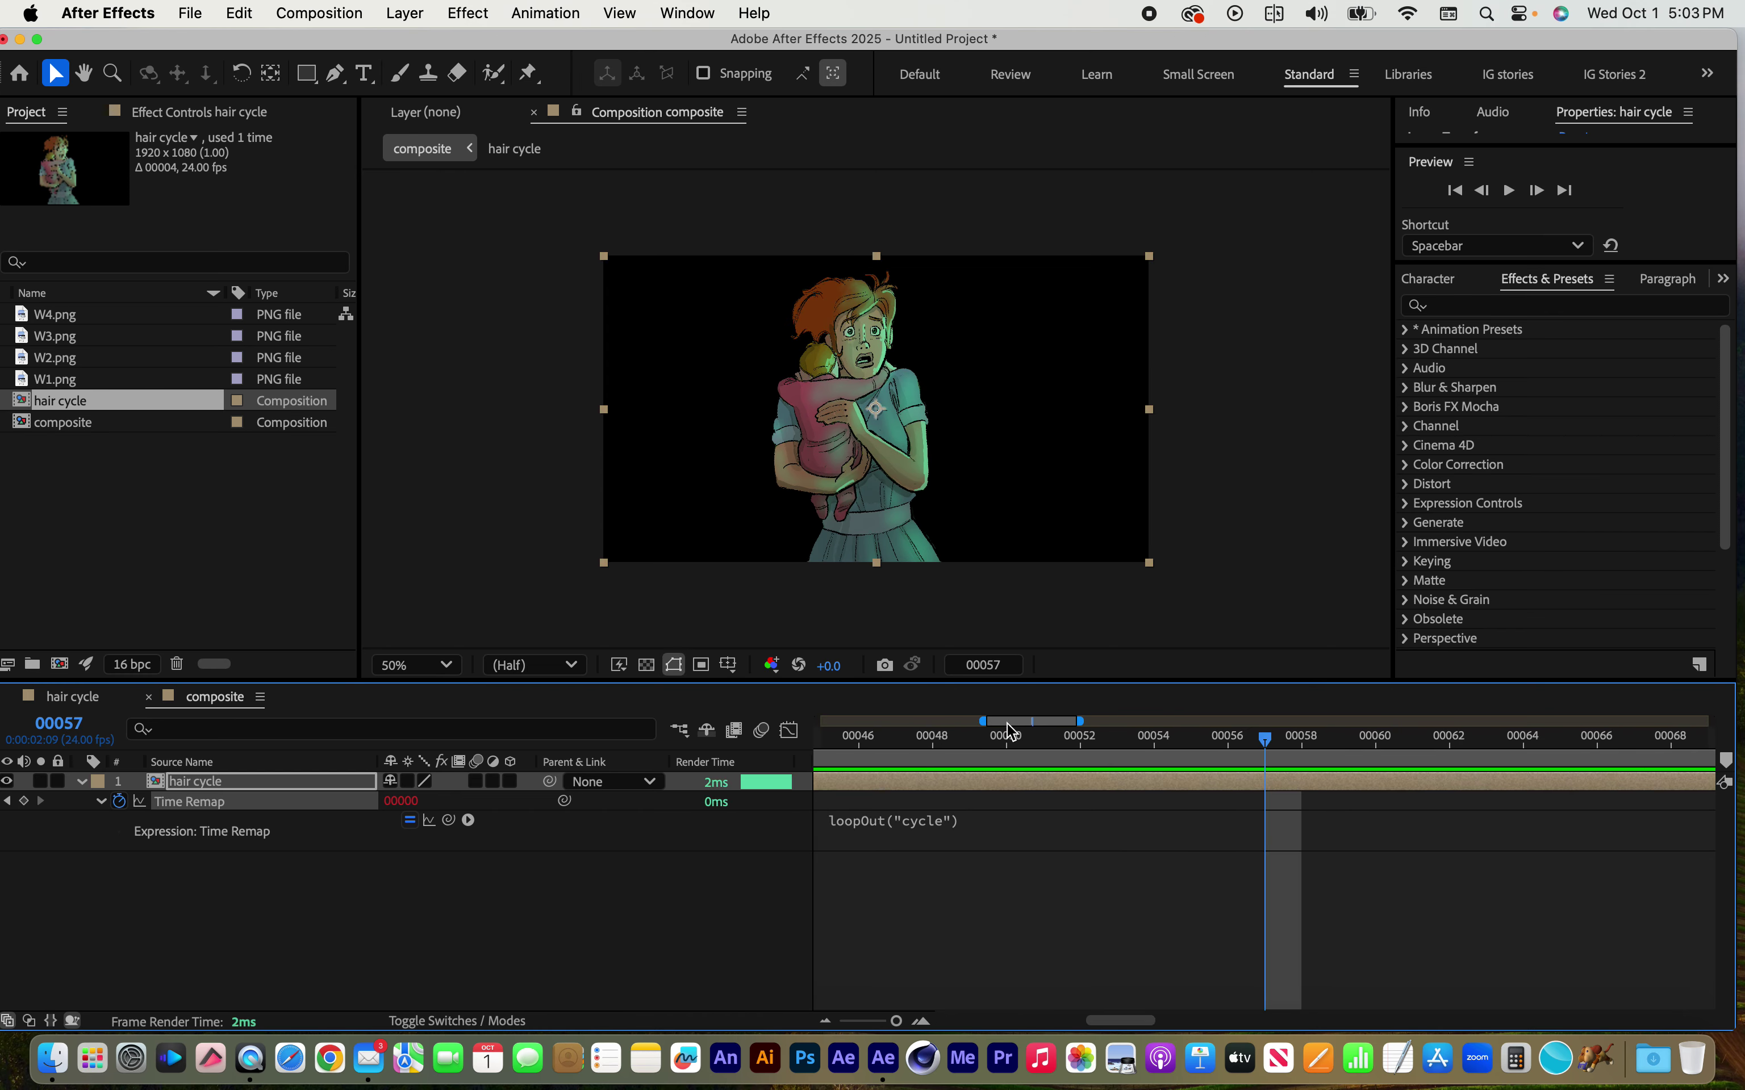
drag(1012, 732, 793, 729)
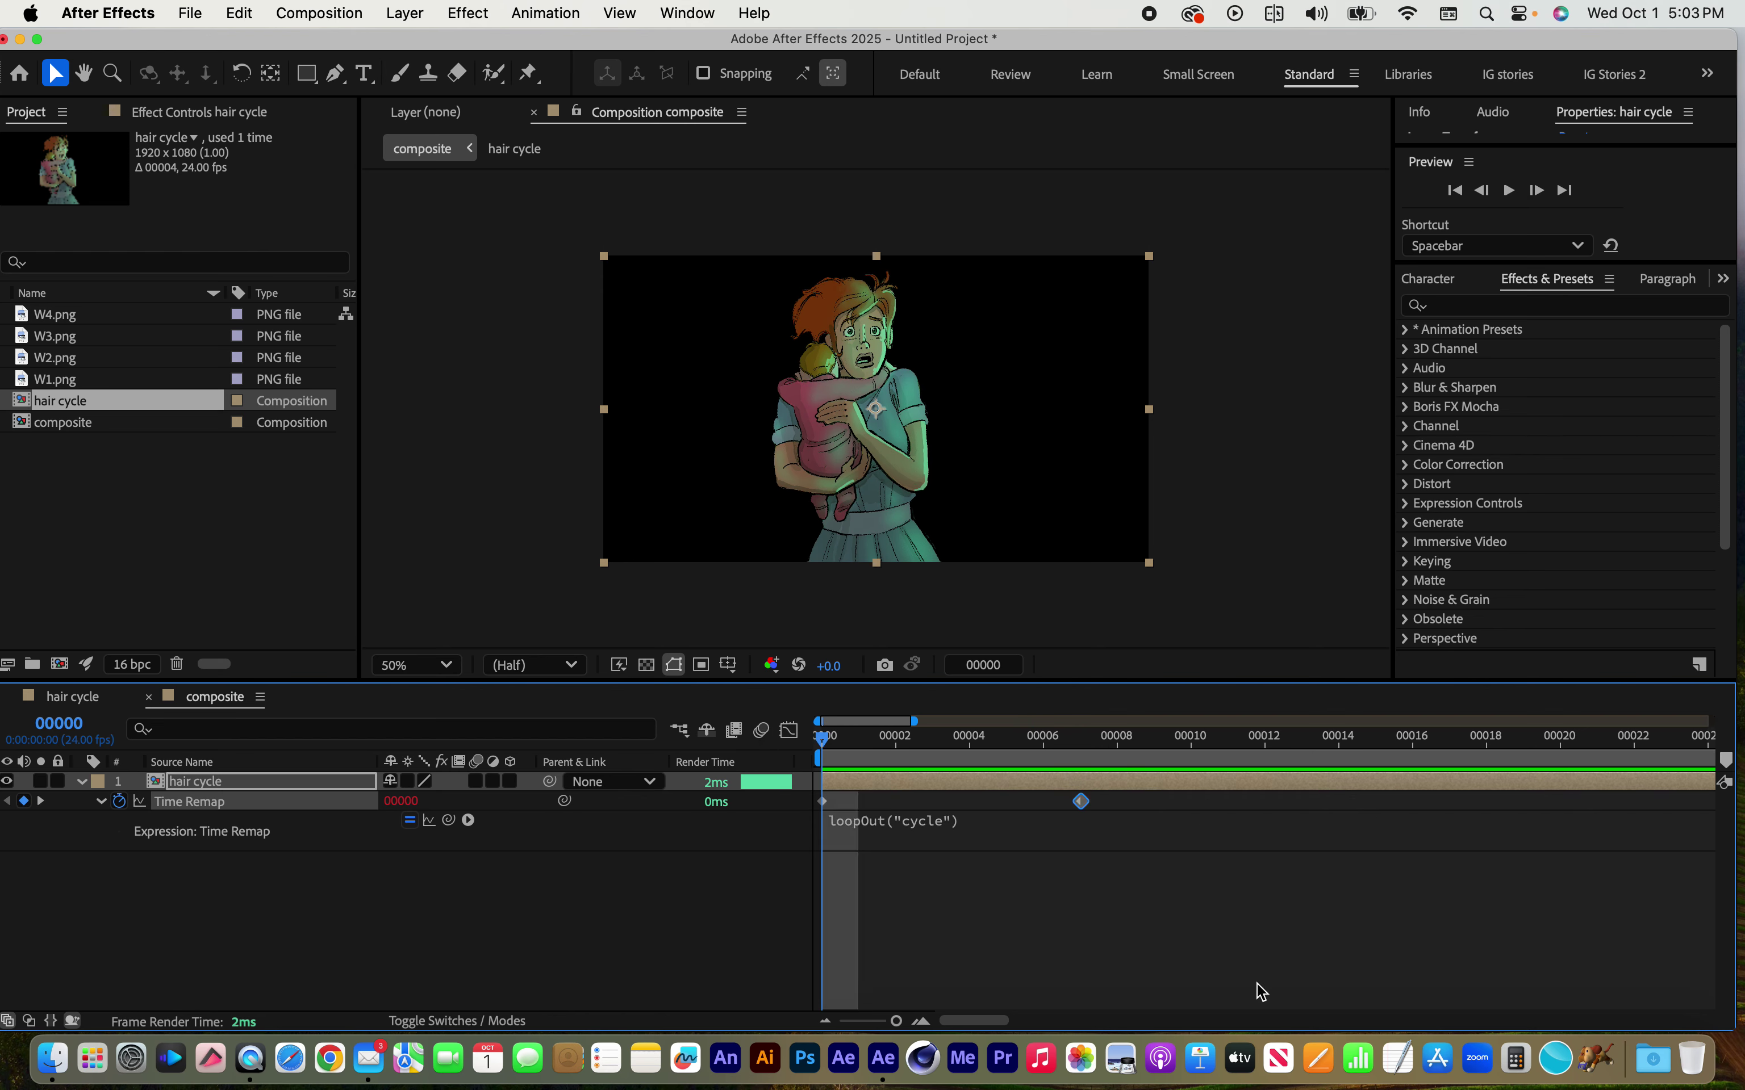
Step through the composite from frame 0 to frame 11 to examine how many frames each drawing holds
key(Page_Down)
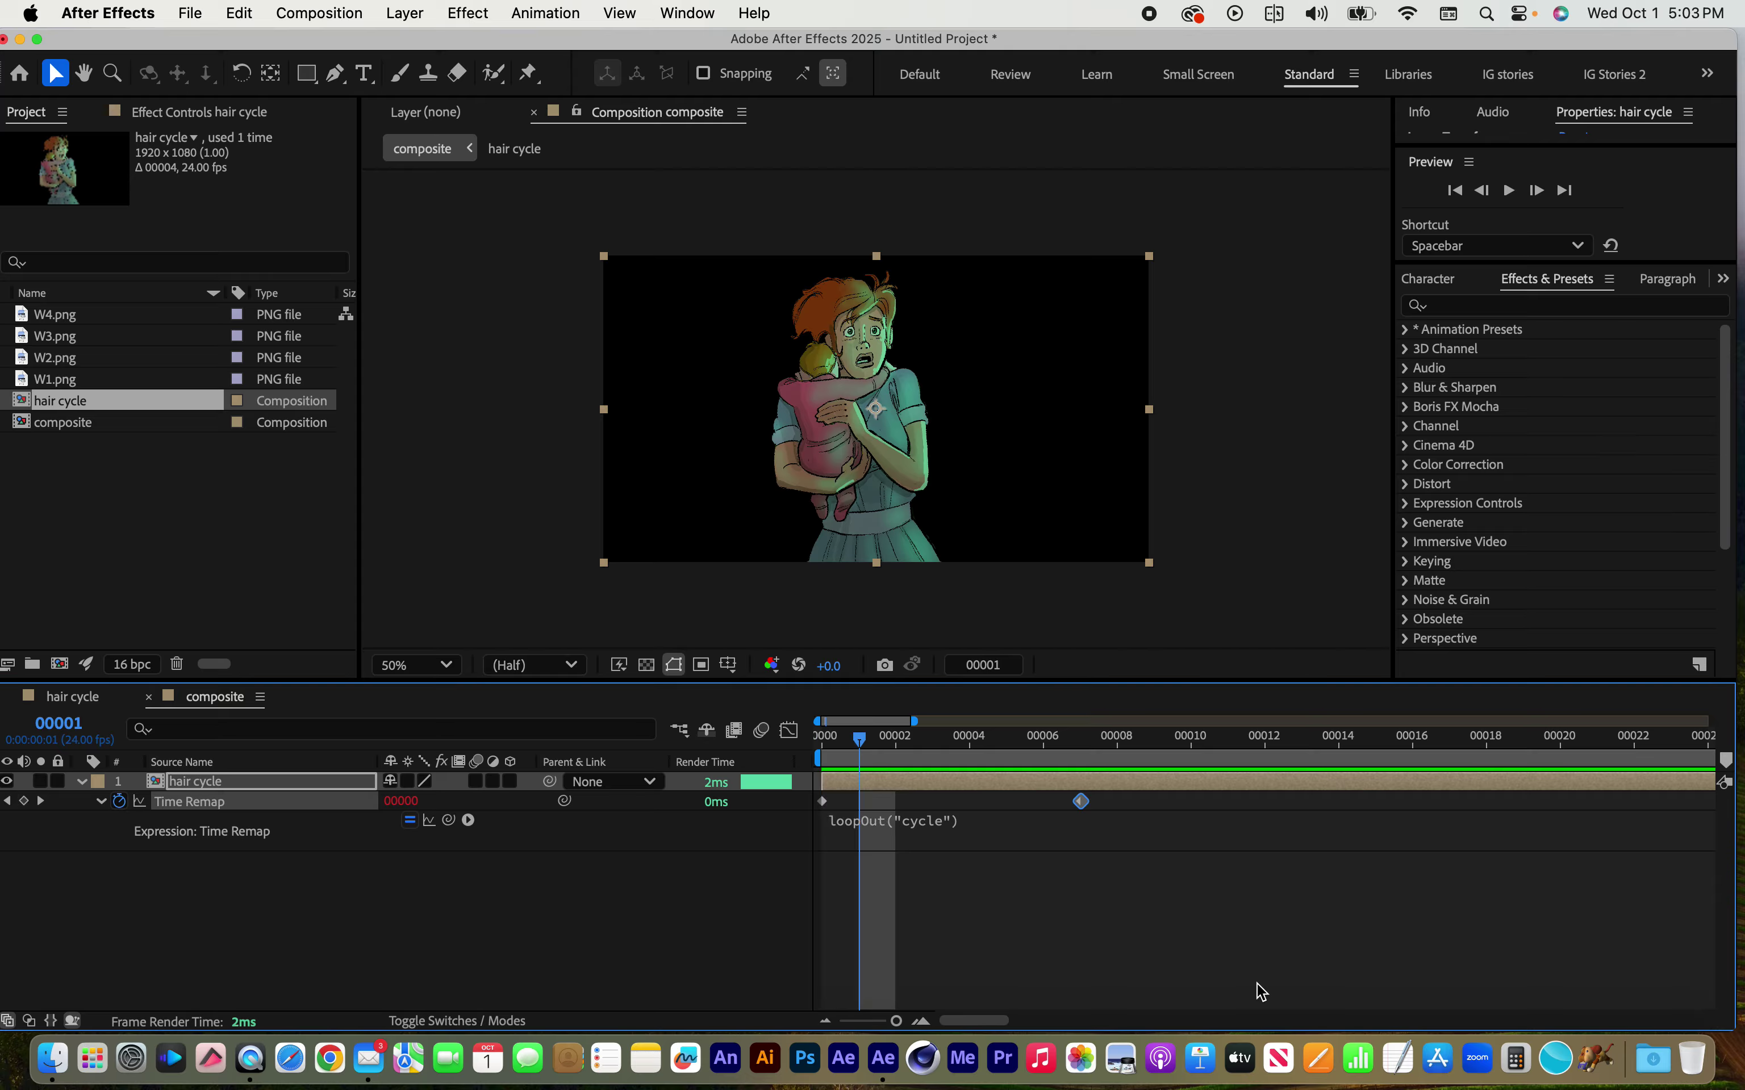
key(Page_Down)
key(Page_Down)
key(Page_Down)
key(Page_Down)
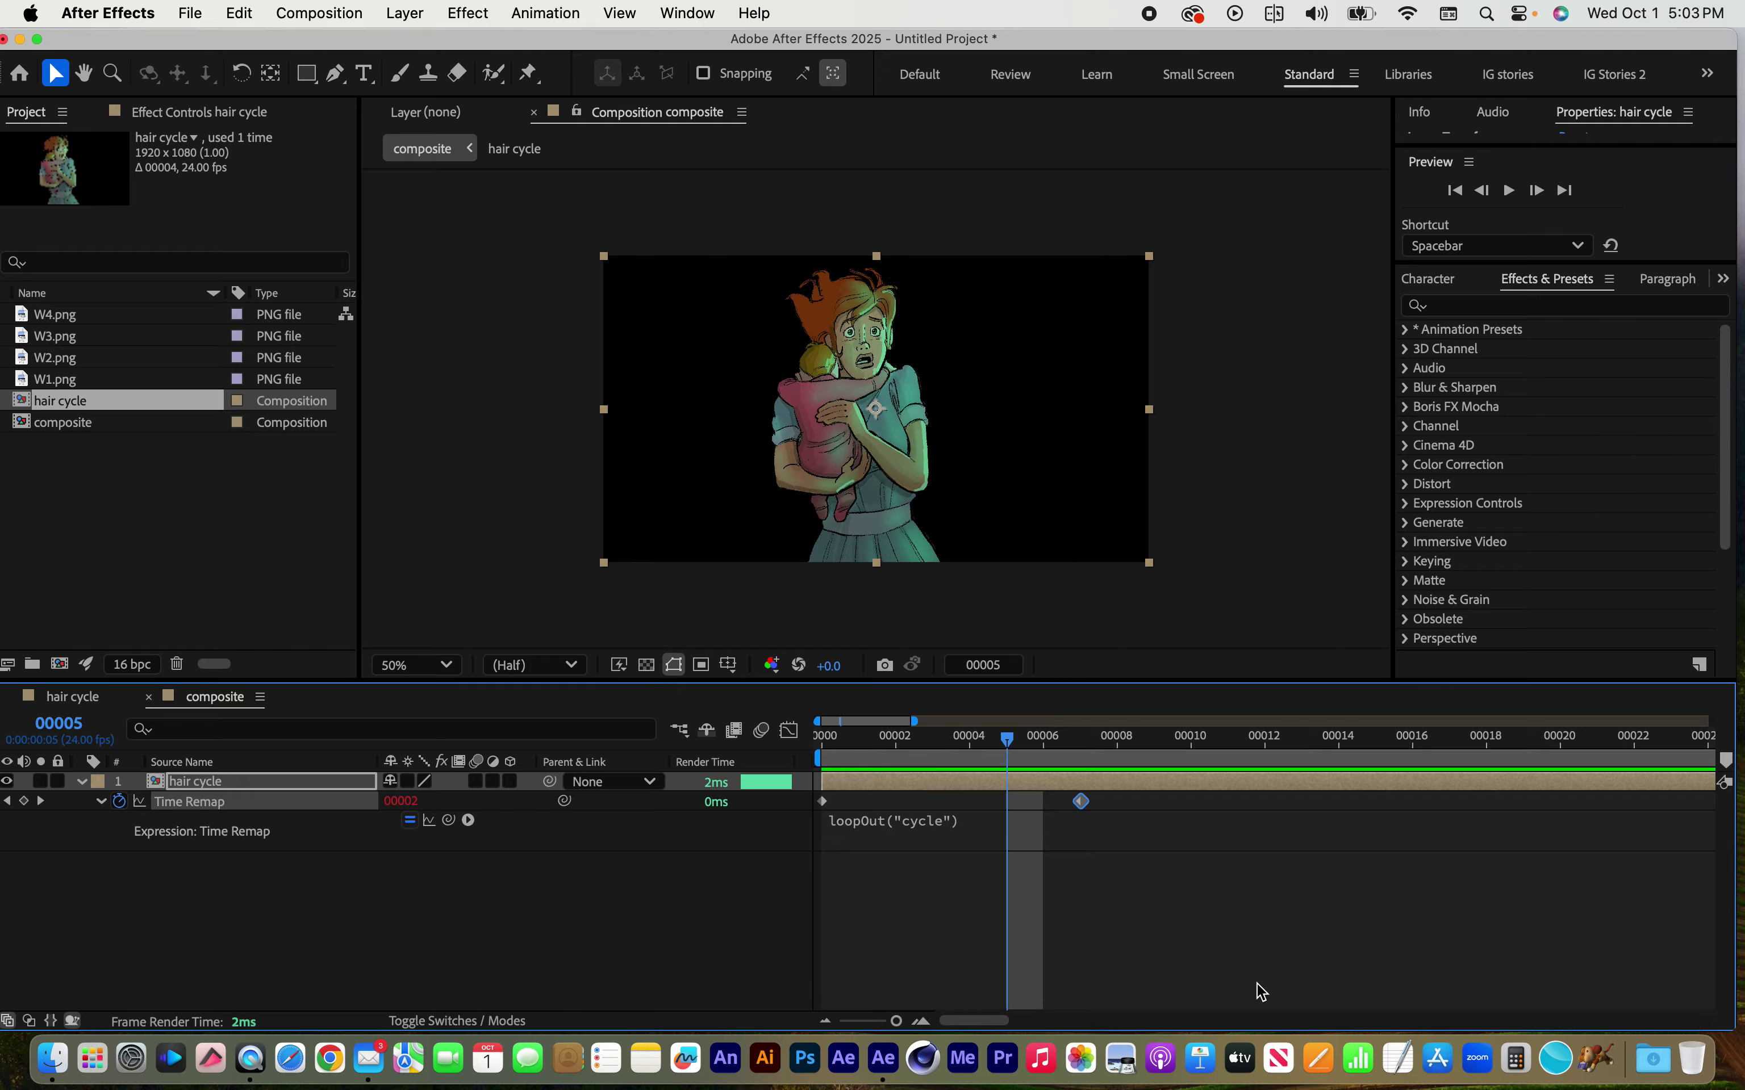
key(Page_Down)
key(Page_Down)
key(Page_Down)
key(Page_Down)
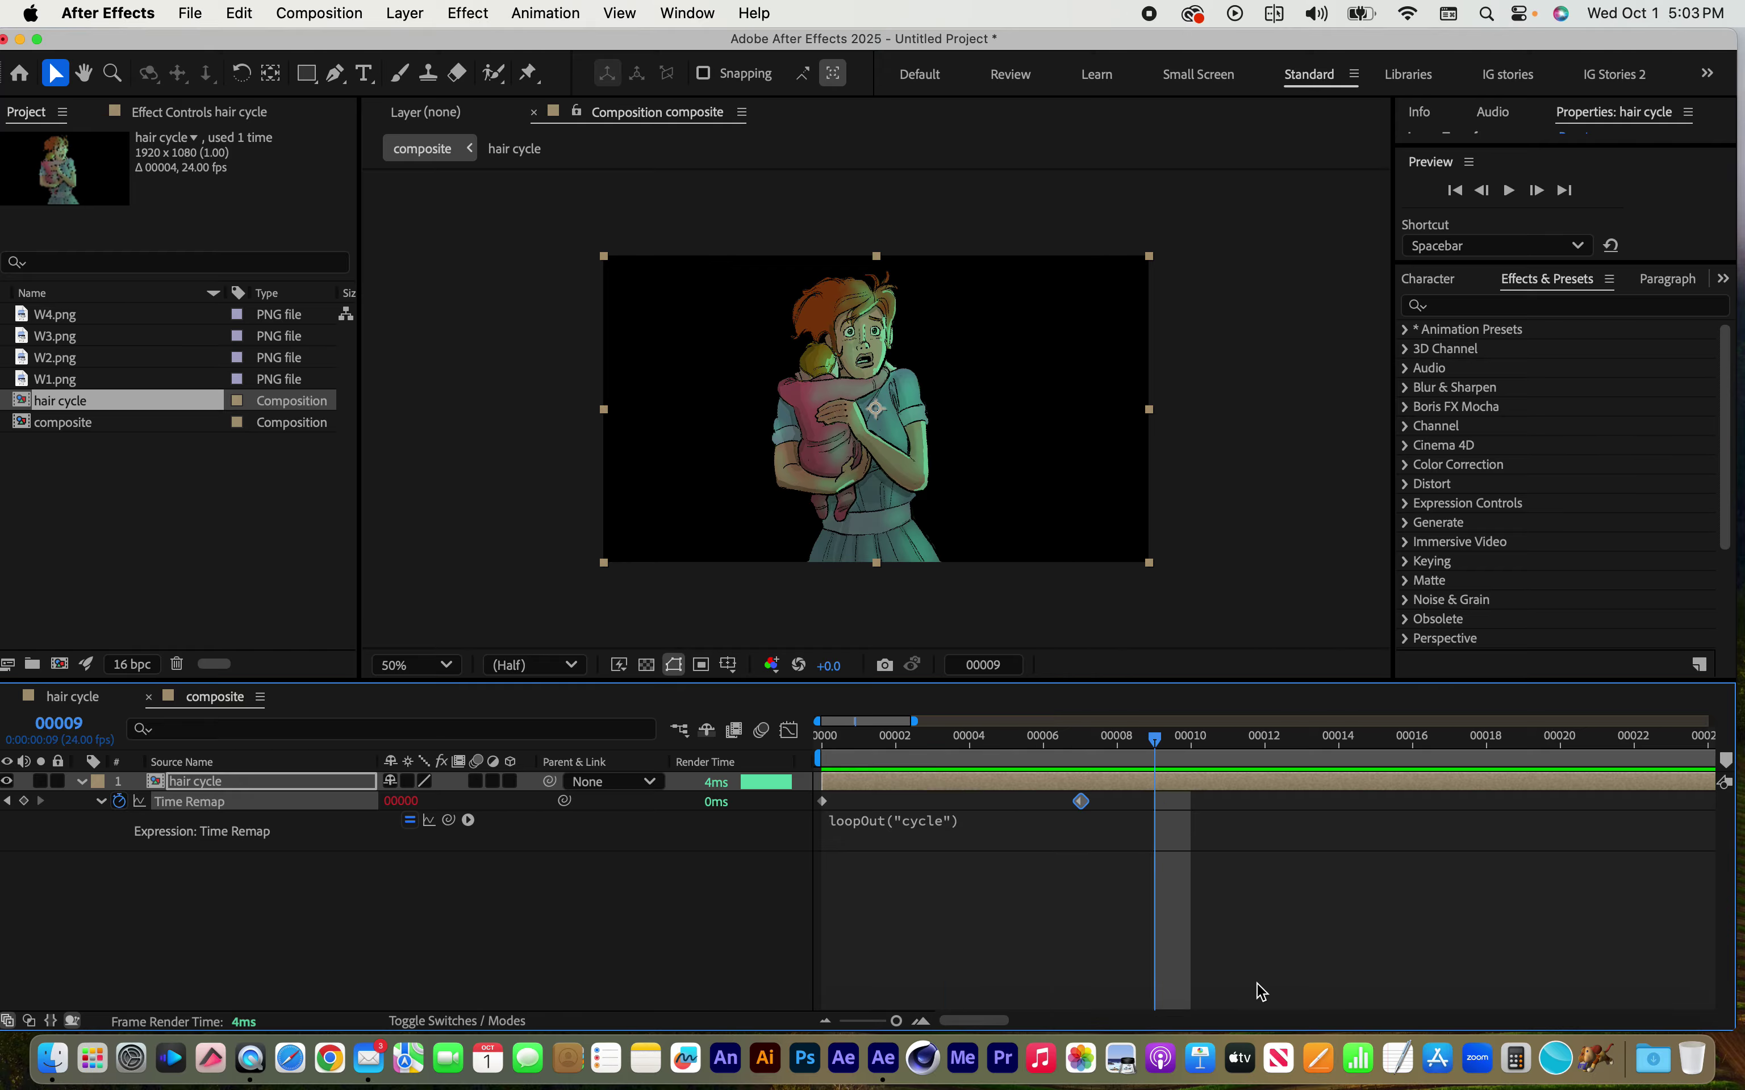
key(Page_Down)
key(Page_Down)
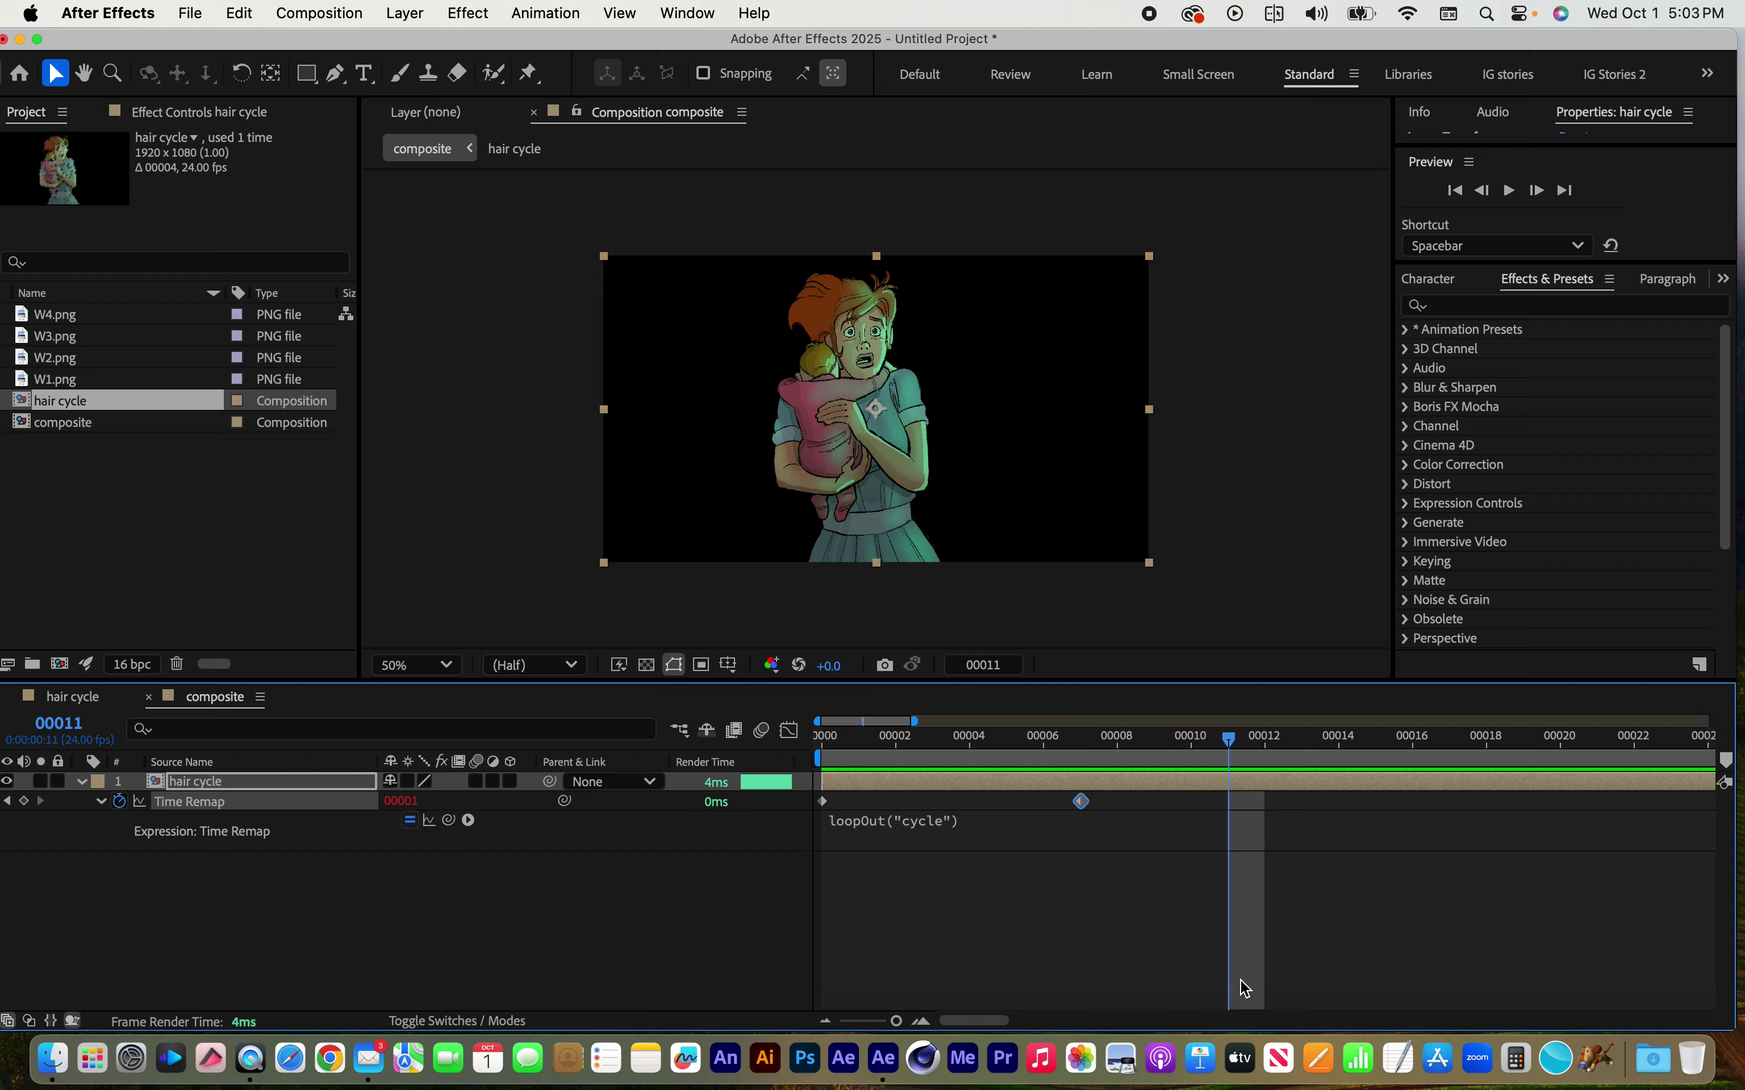
Move the last Time Remap keyframe to frame 11 and preview the loop from frame 0
drag(1081, 802, 772, 713)
key(space)
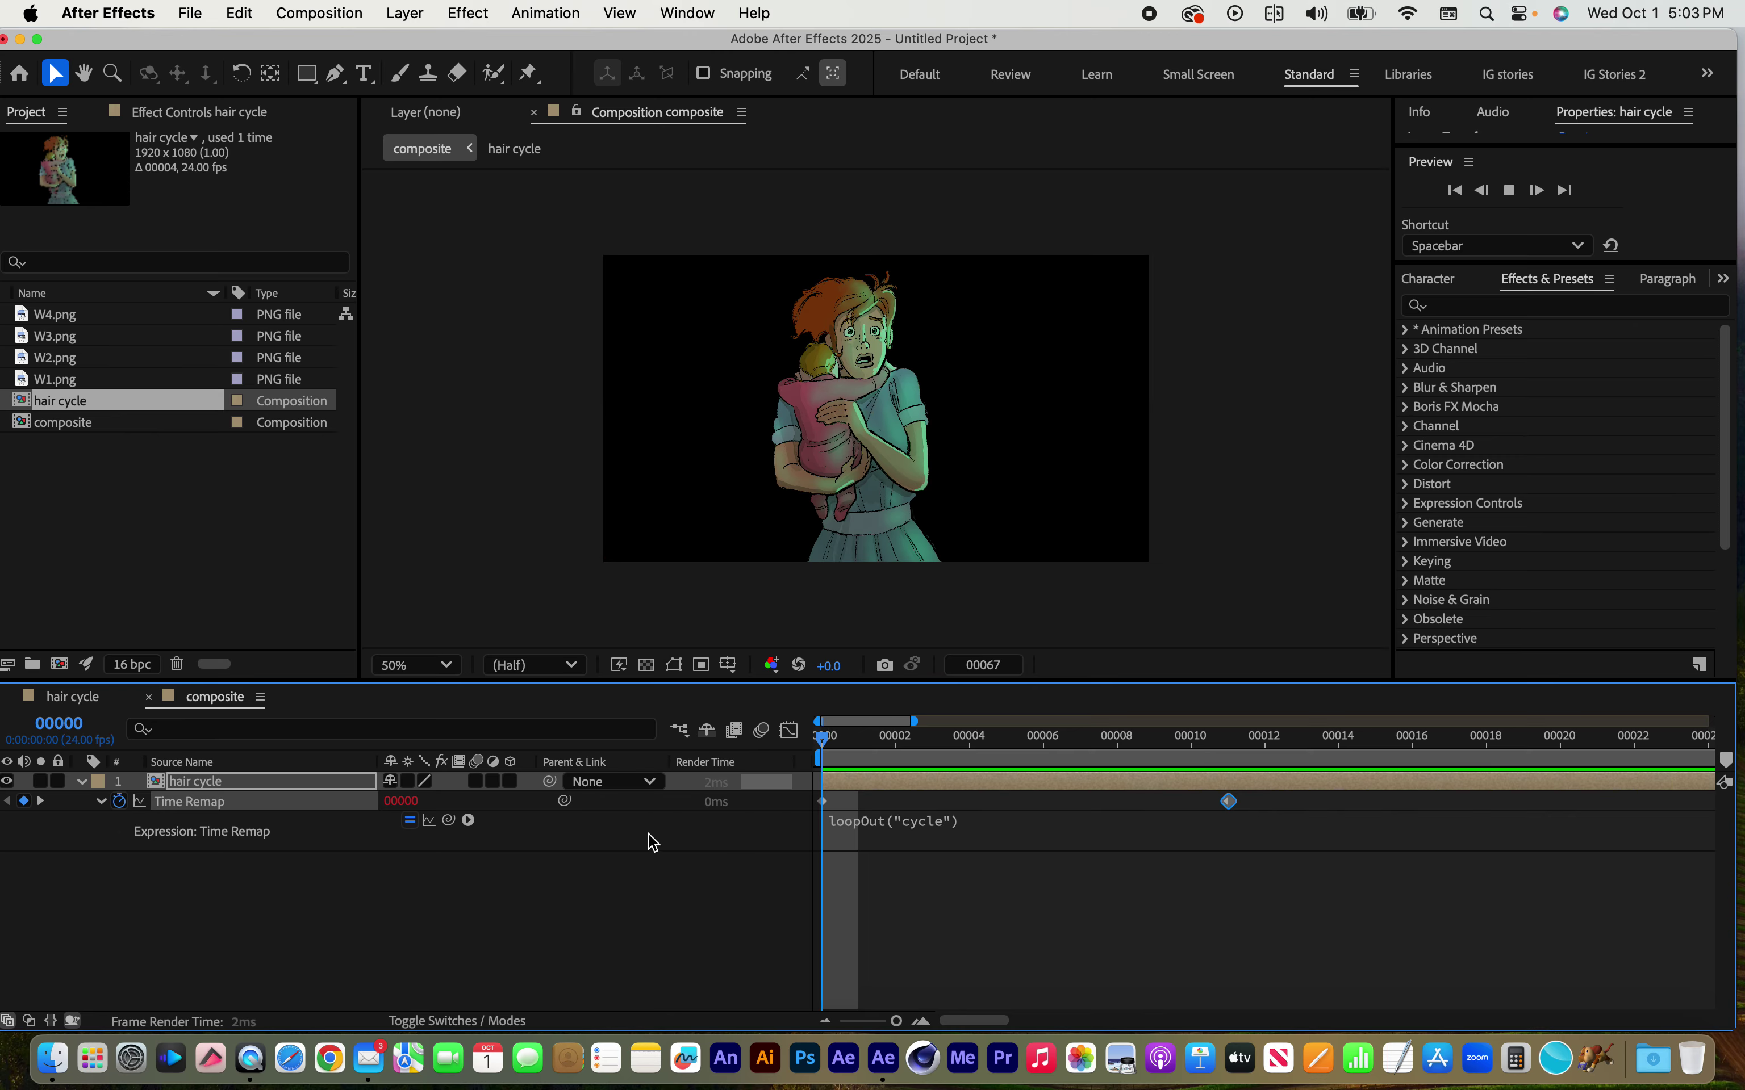
key(space)
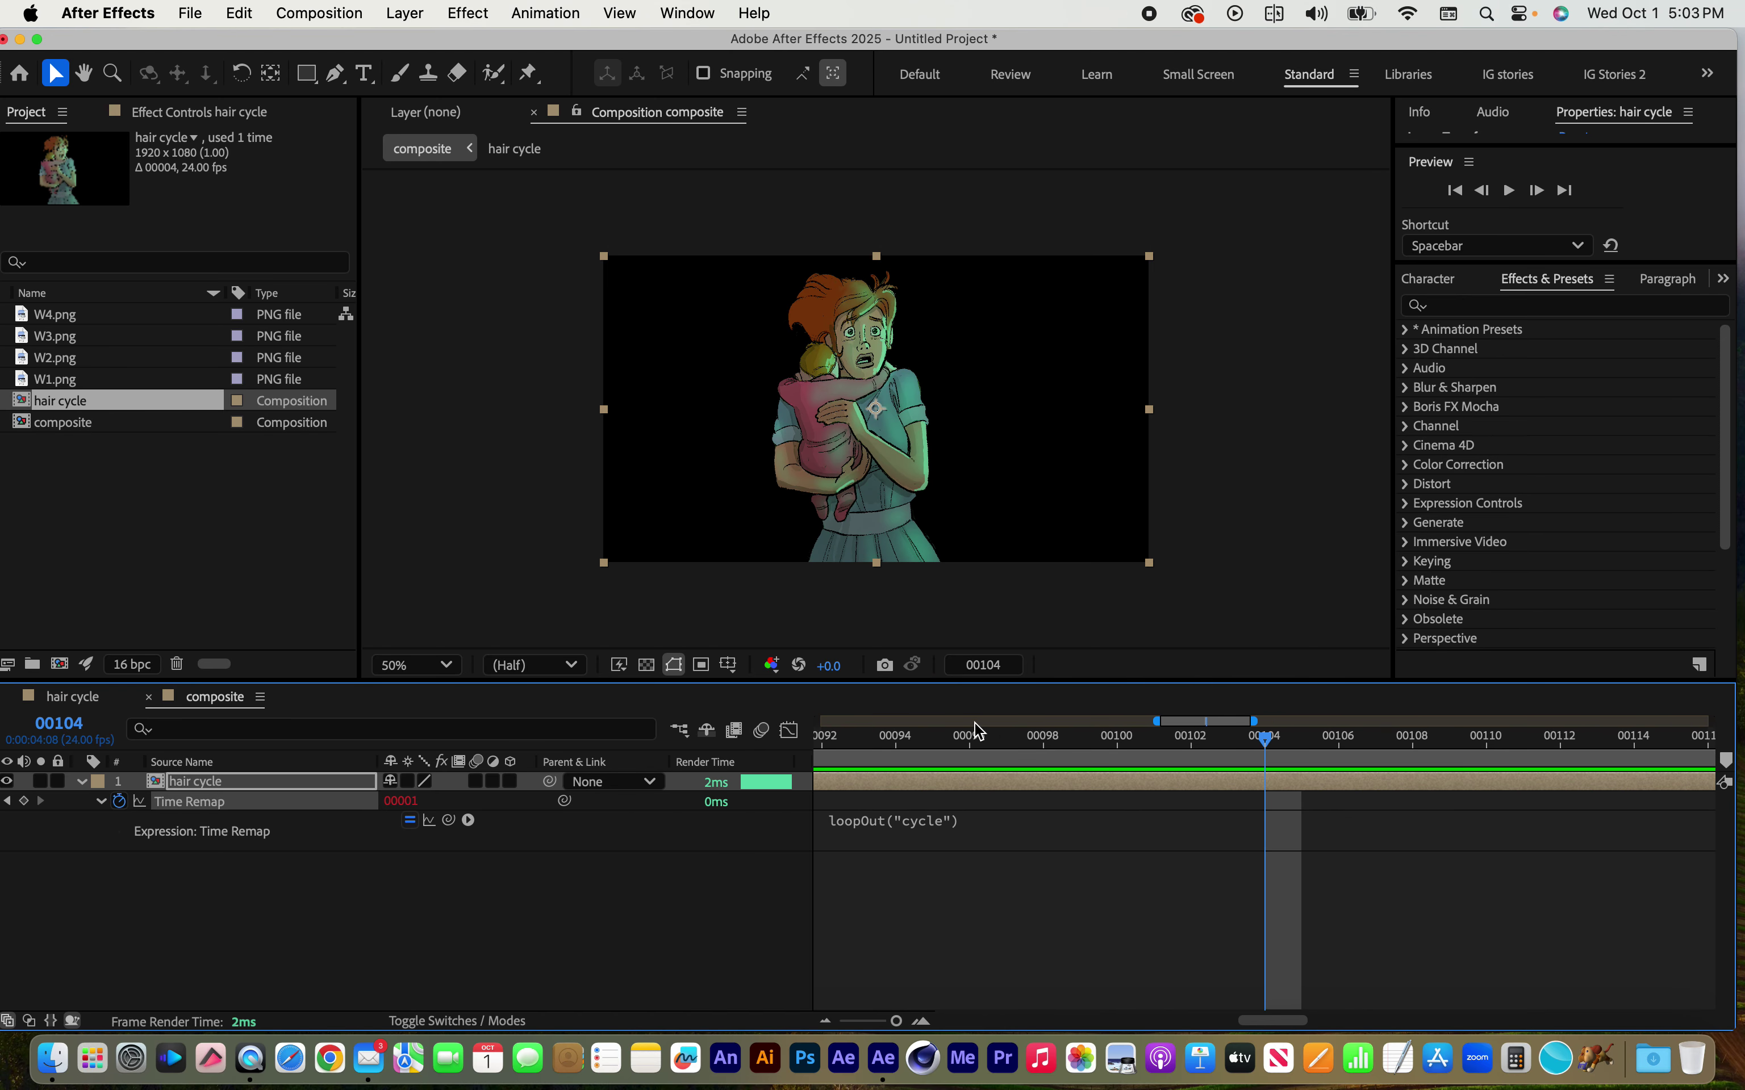
Collapse the hair cycle layer's properties, show the composite's full duration in the timeline, and move the playhead to frame 69
click(81, 781)
click(206, 785)
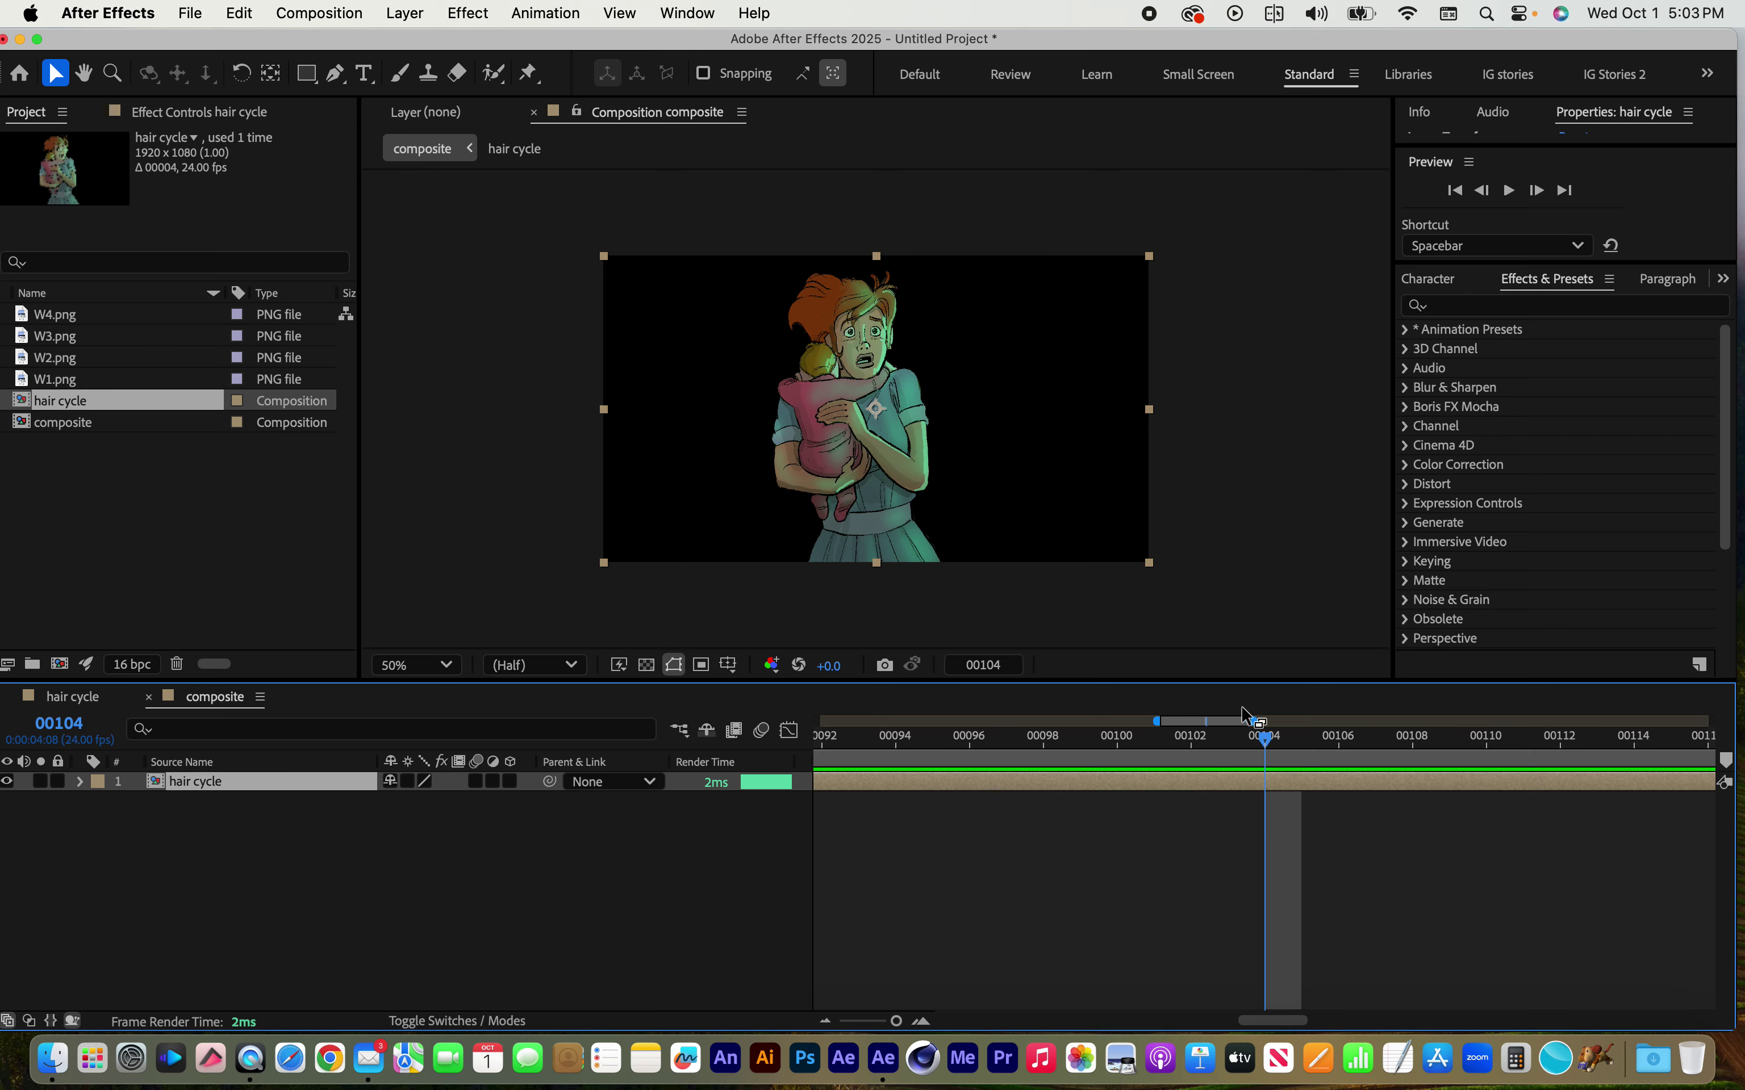
drag(1156, 721, 802, 714)
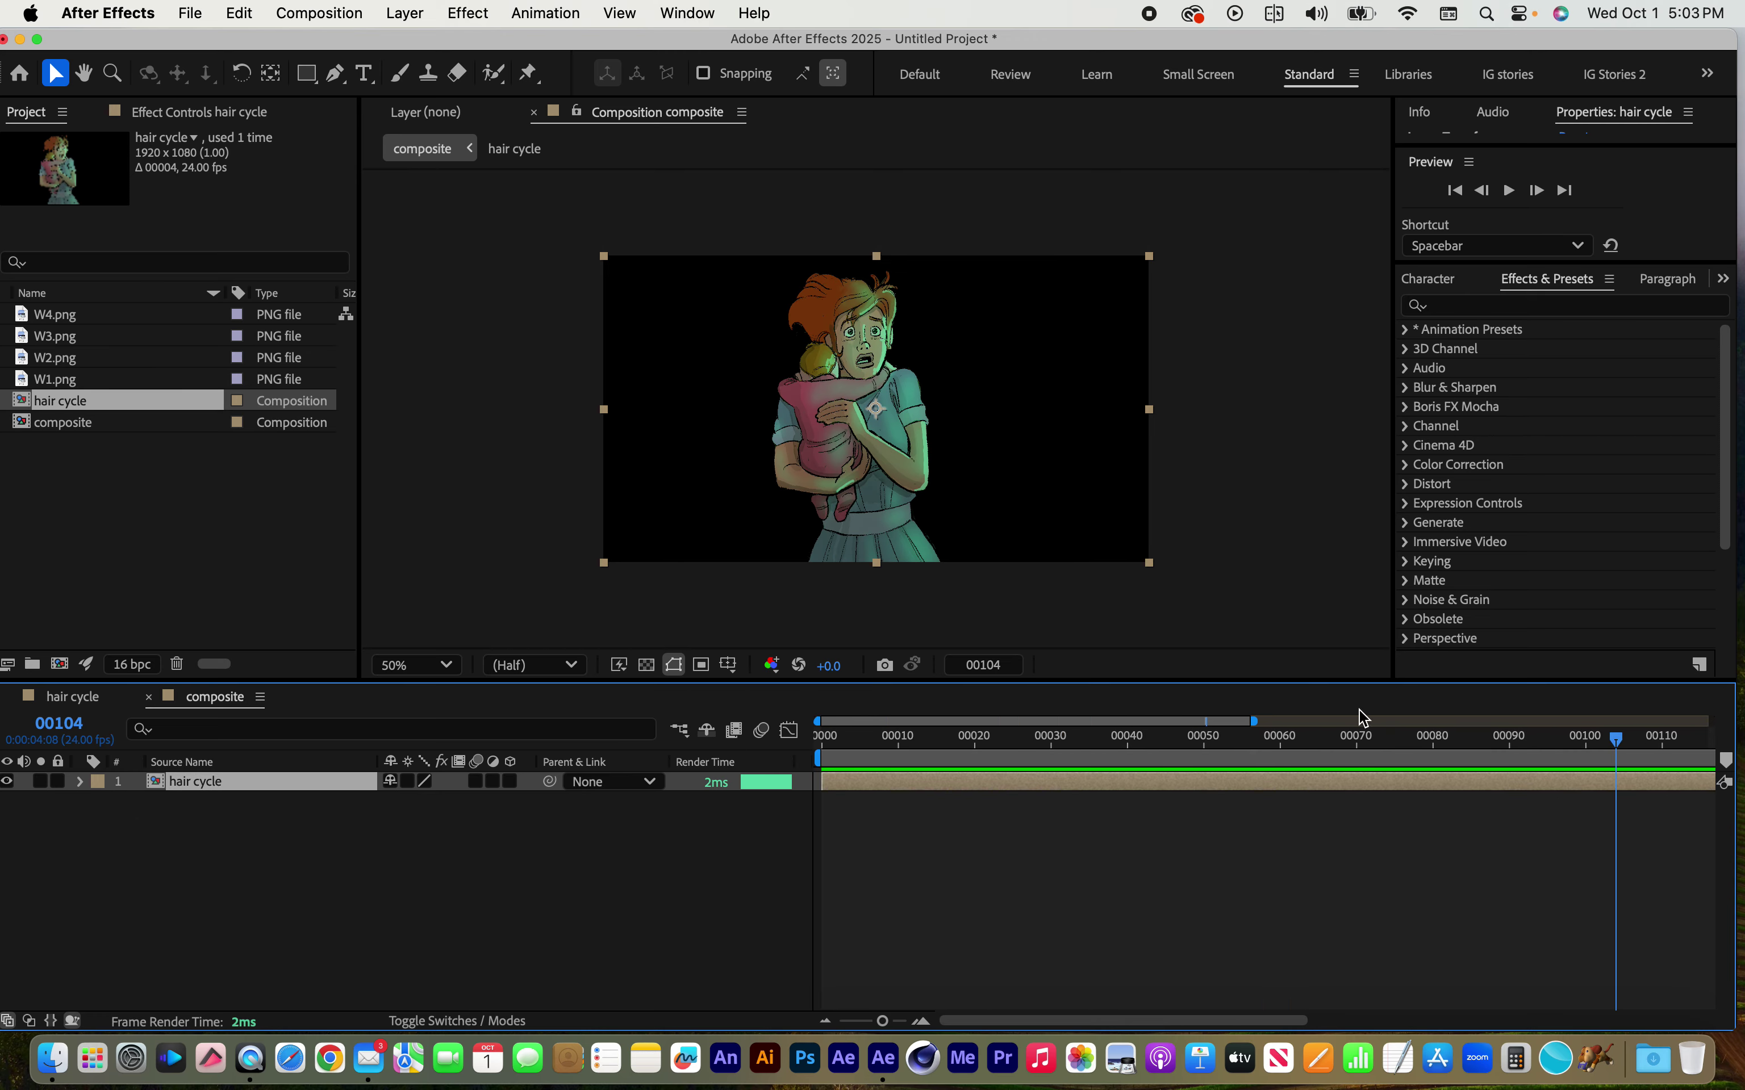
drag(1254, 722, 1734, 733)
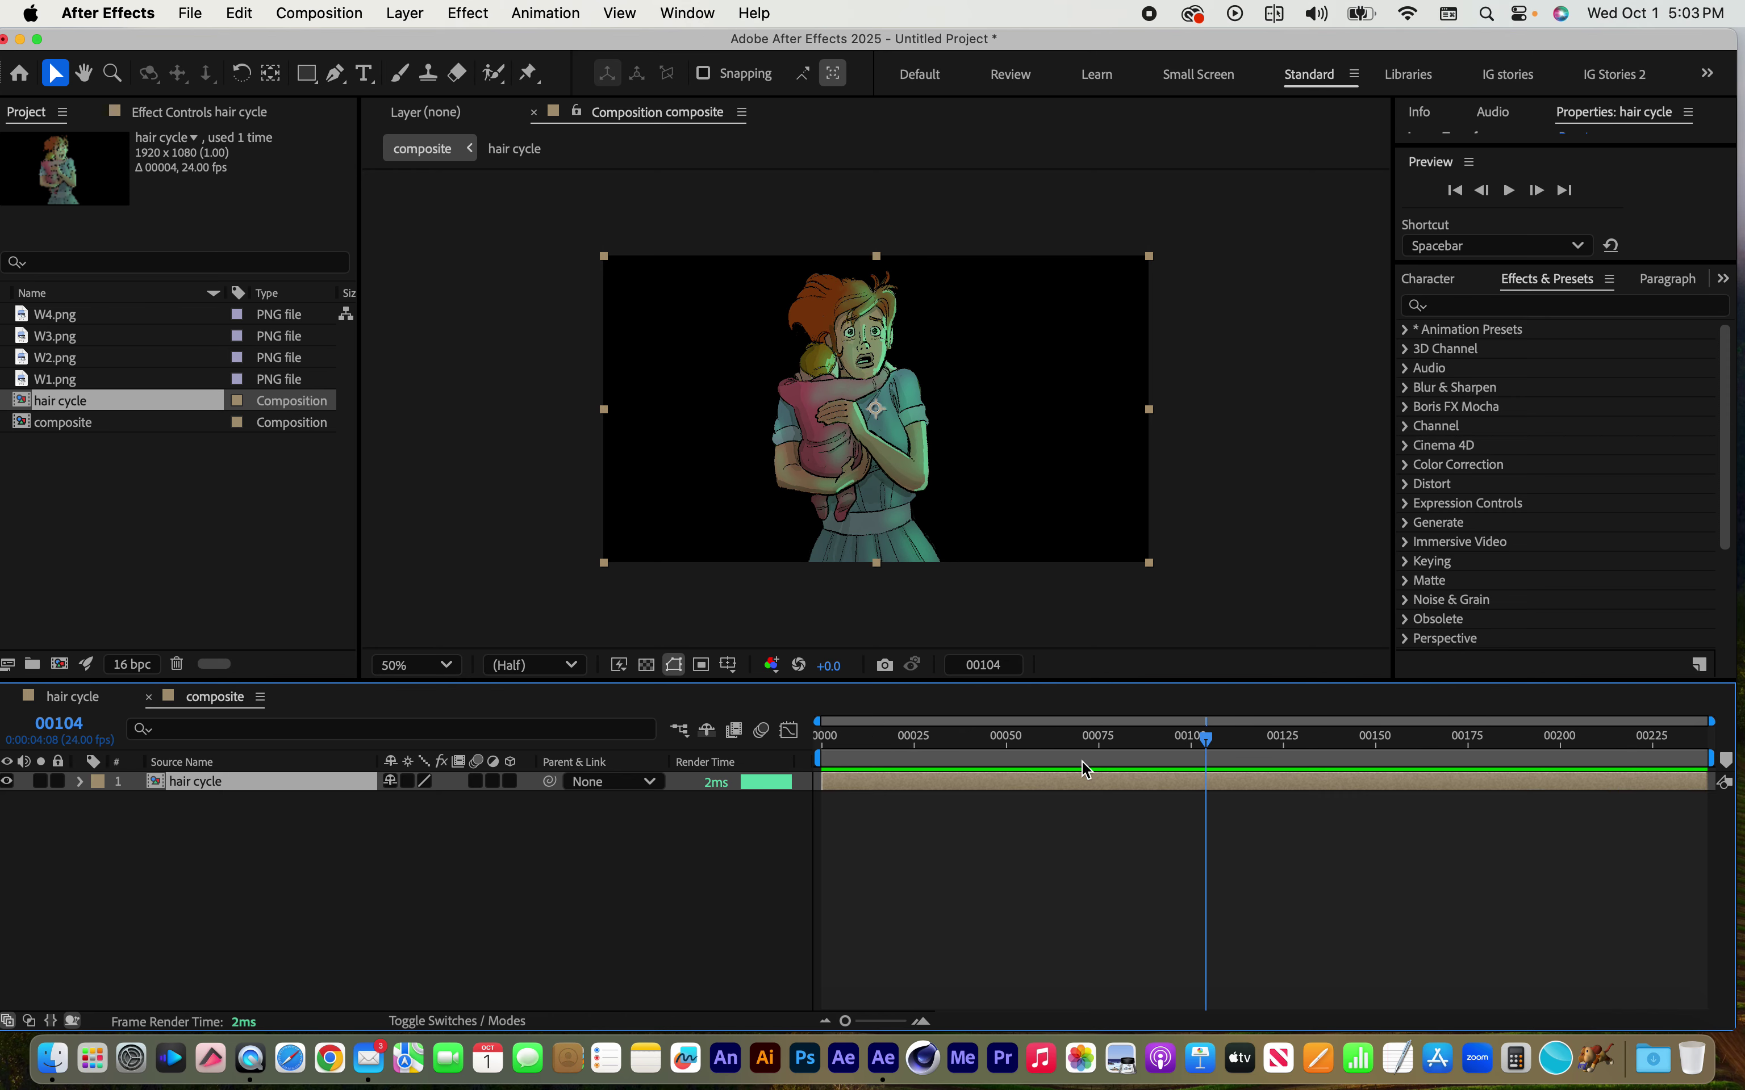
drag(1009, 738, 1076, 743)
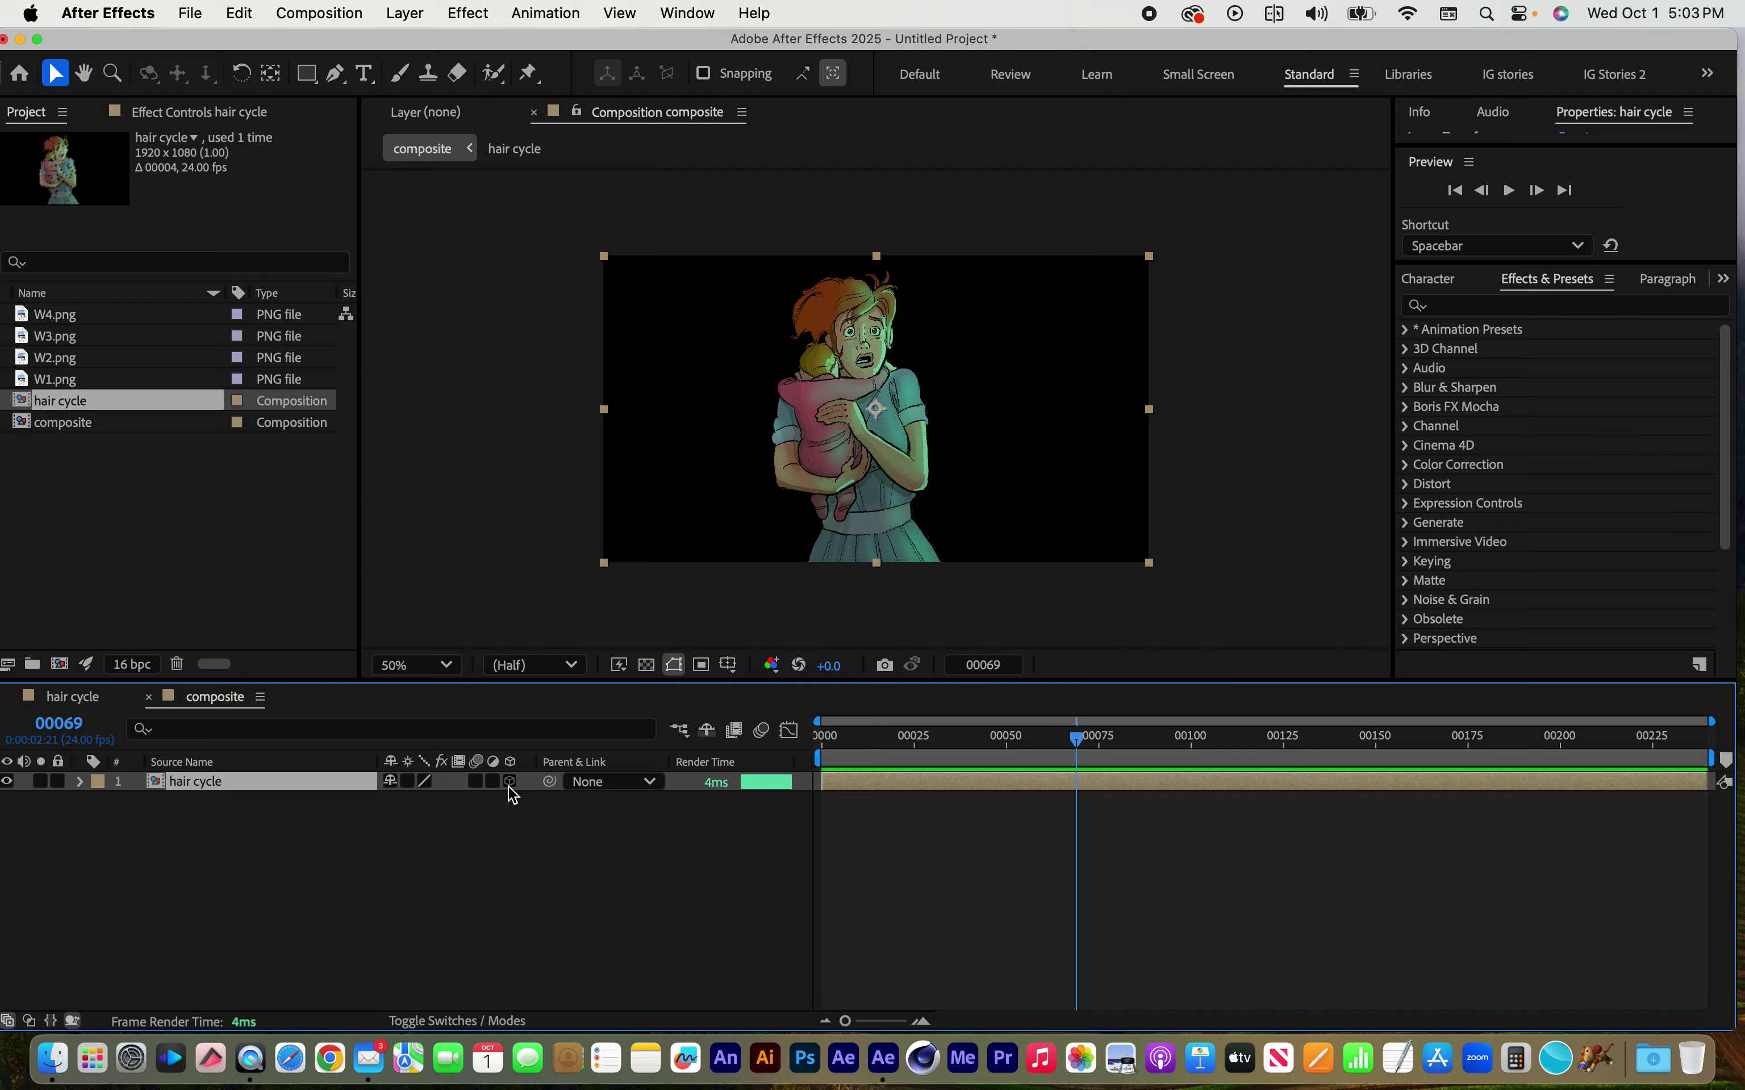
Animate the hair cycle layer's Position from frame 0 to about frame 33 so the character moves left, and preview the motion
key(p)
drag(1082, 735, 754, 743)
click(137, 802)
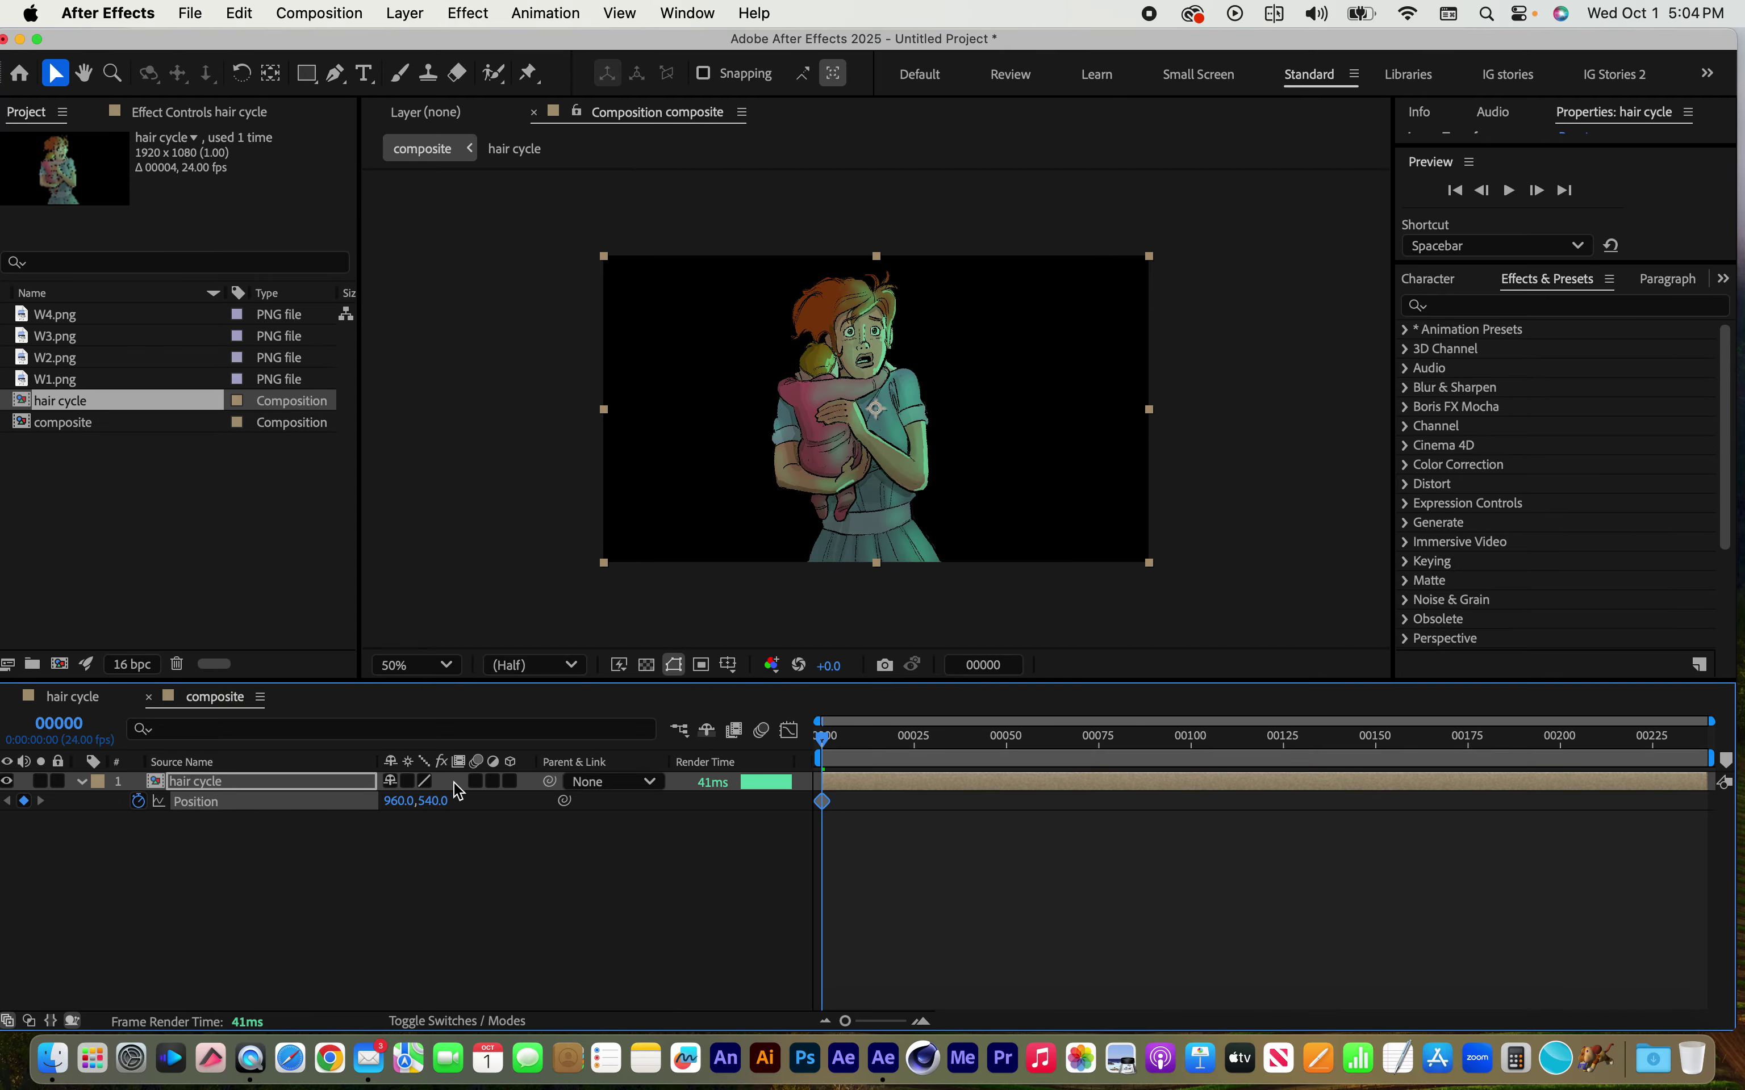
drag(861, 739, 943, 737)
drag(878, 475, 733, 497)
drag(944, 737, 821, 739)
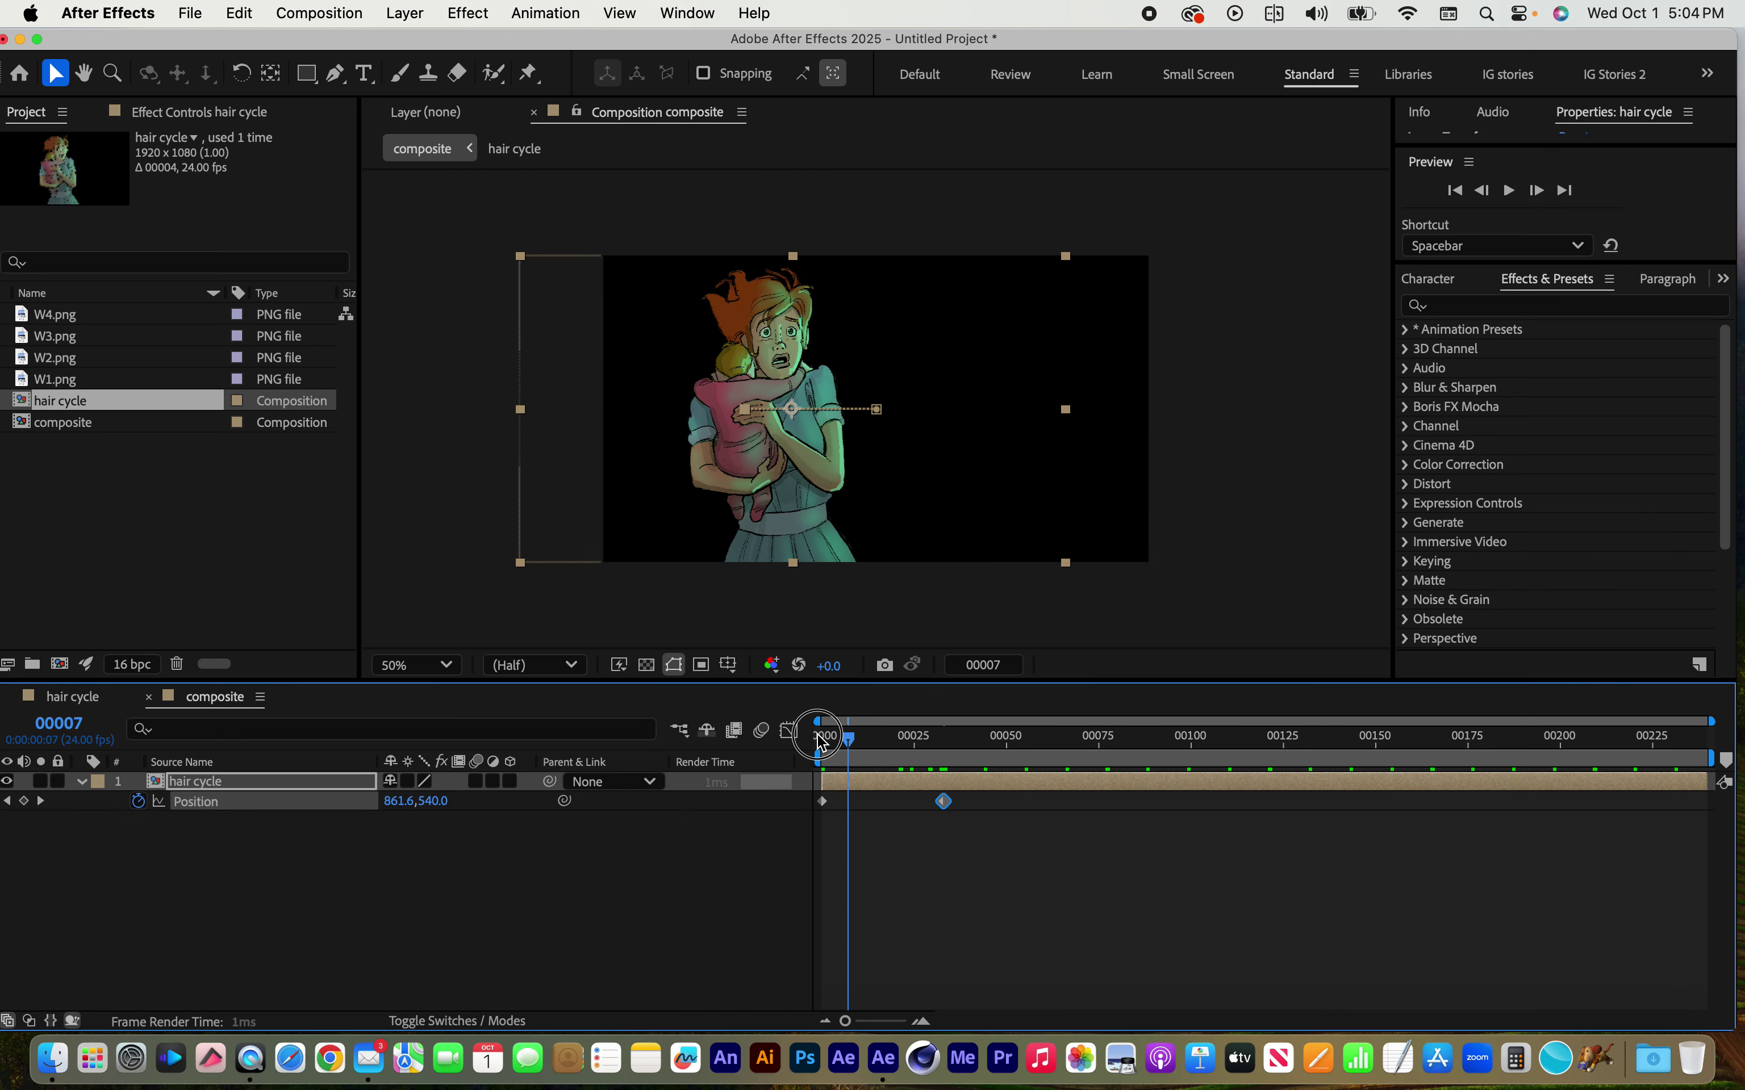
key(space)
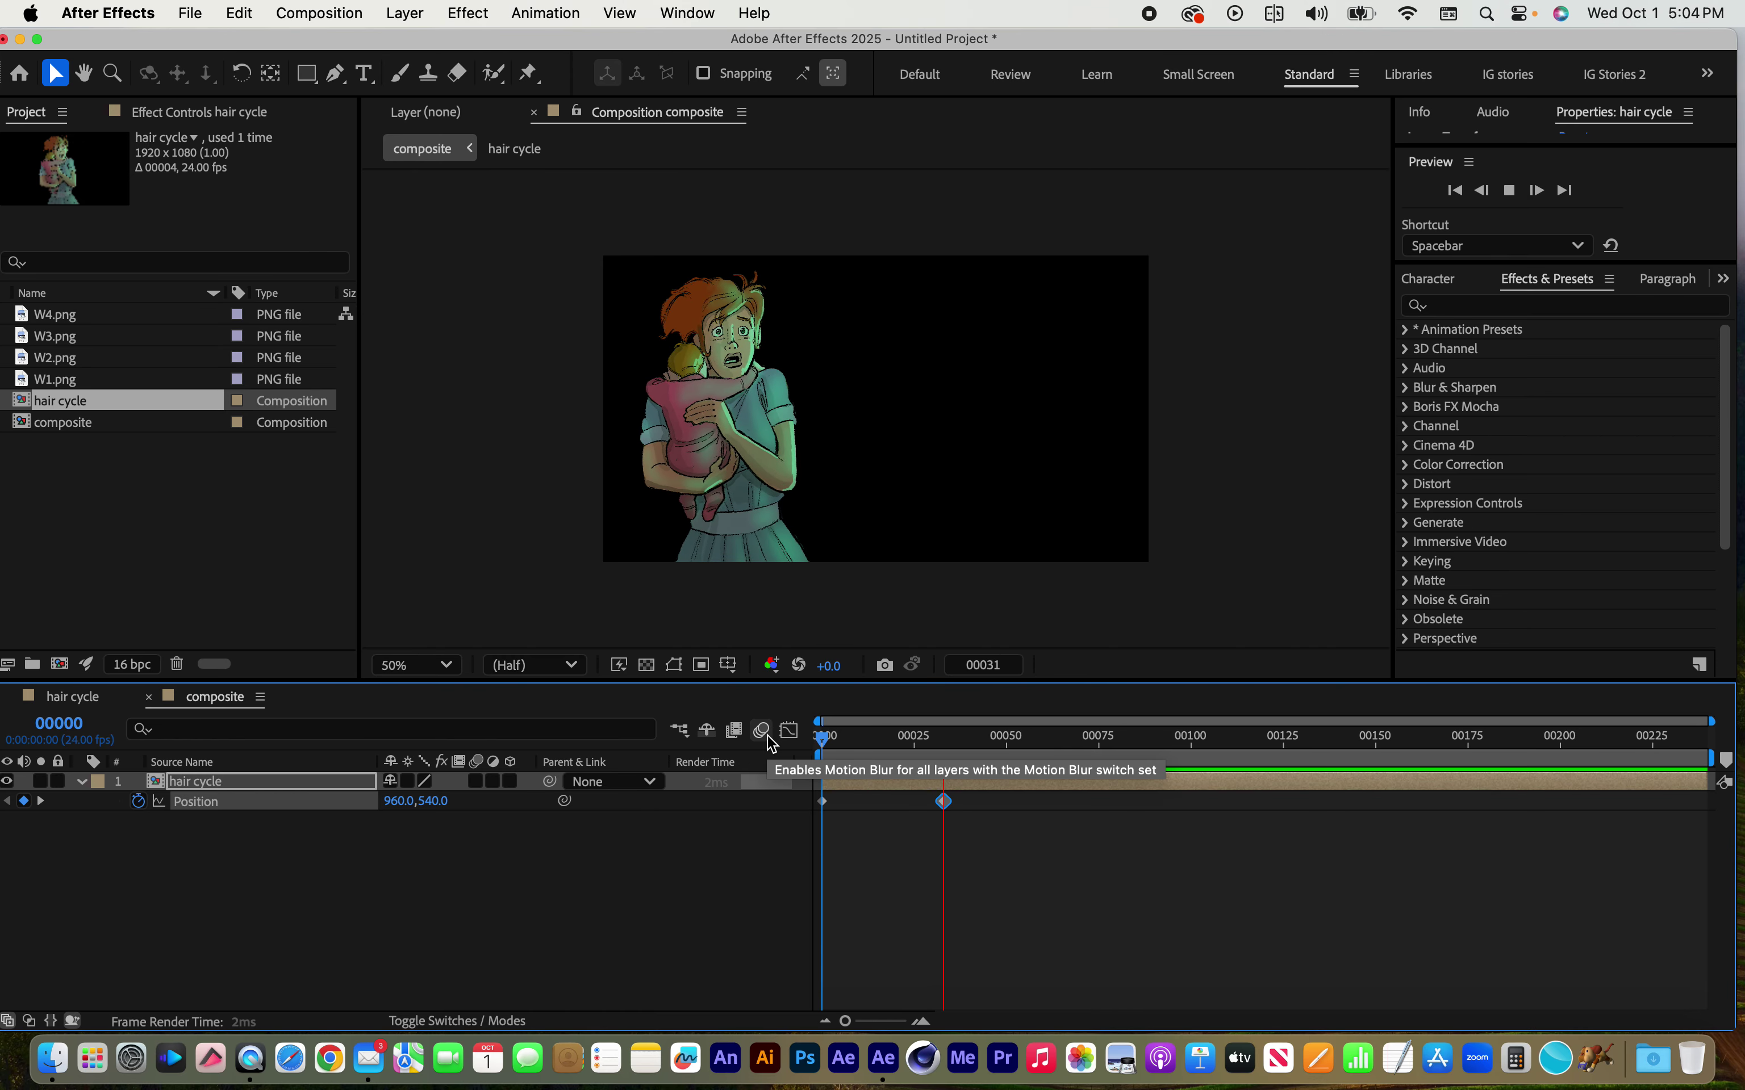
mouse_move(930, 739)
mouse_down()
mouse_move(870, 749)
mouse_move(941, 749)
mouse_up()
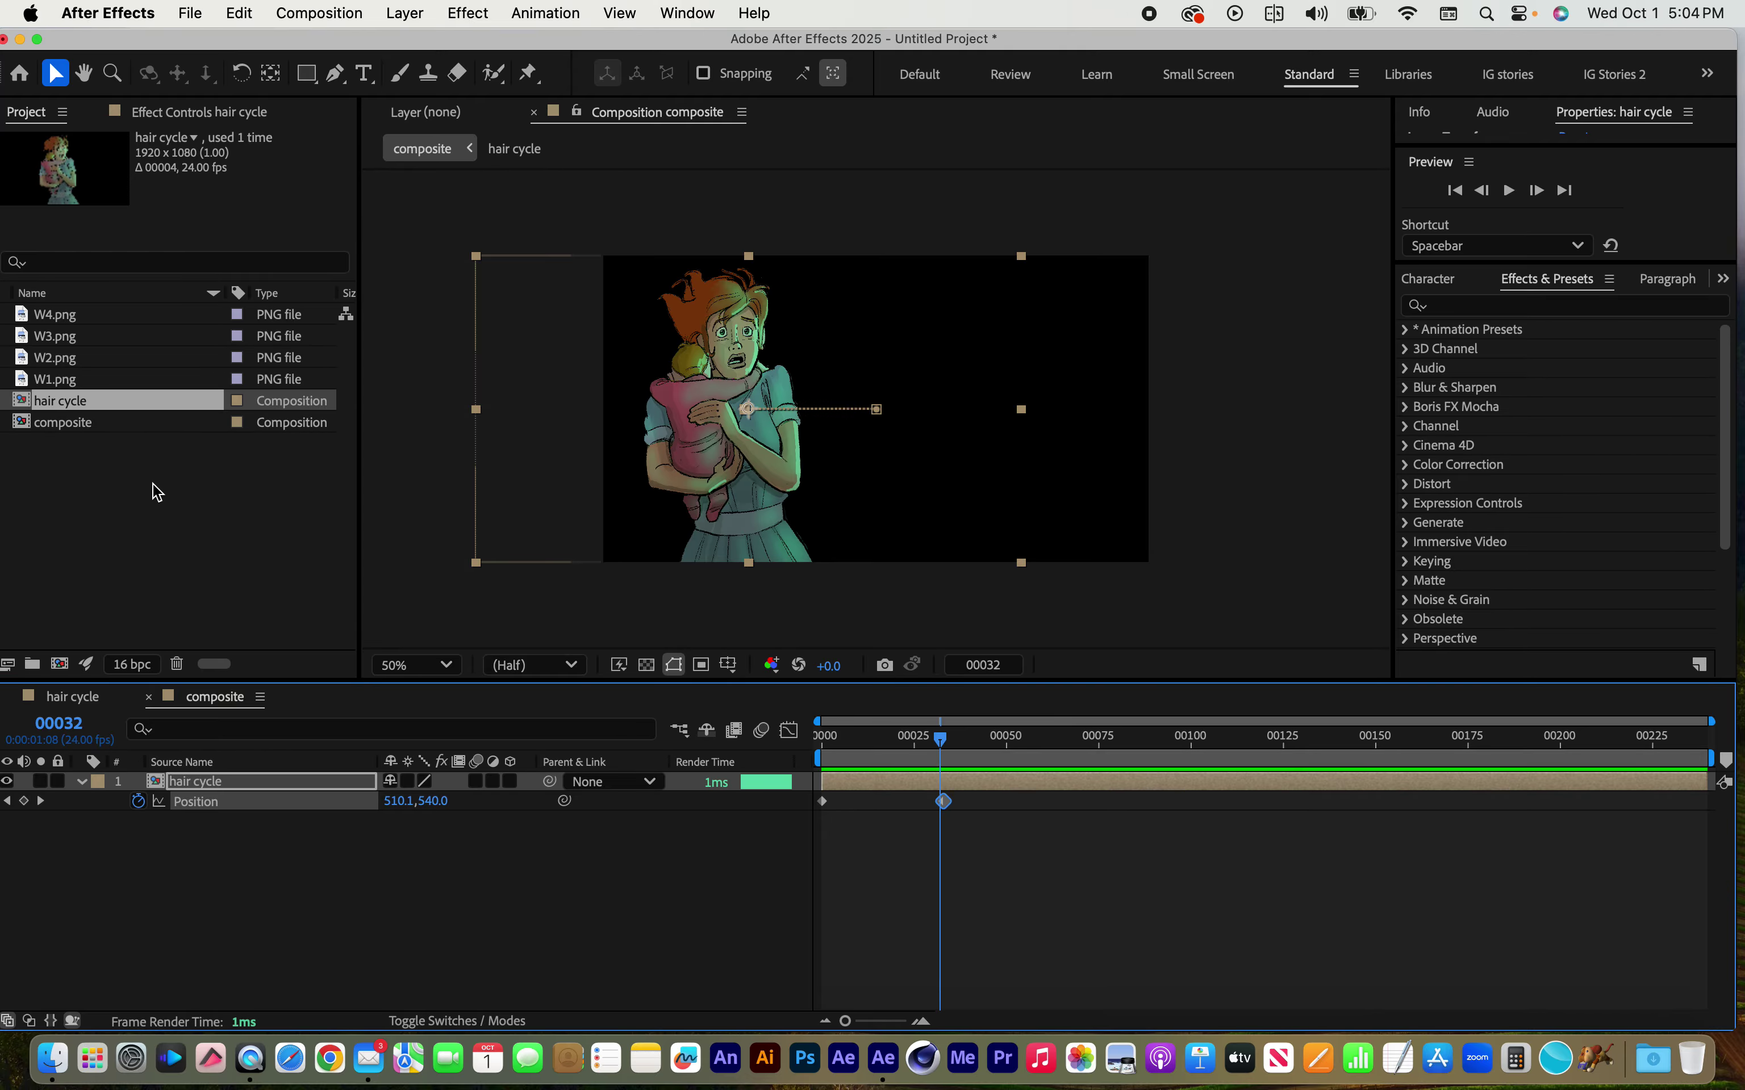
Delete the four PNG files and both the hair cycle and composite compositions from the project
drag(180, 502, 4, 258)
key(Delete)
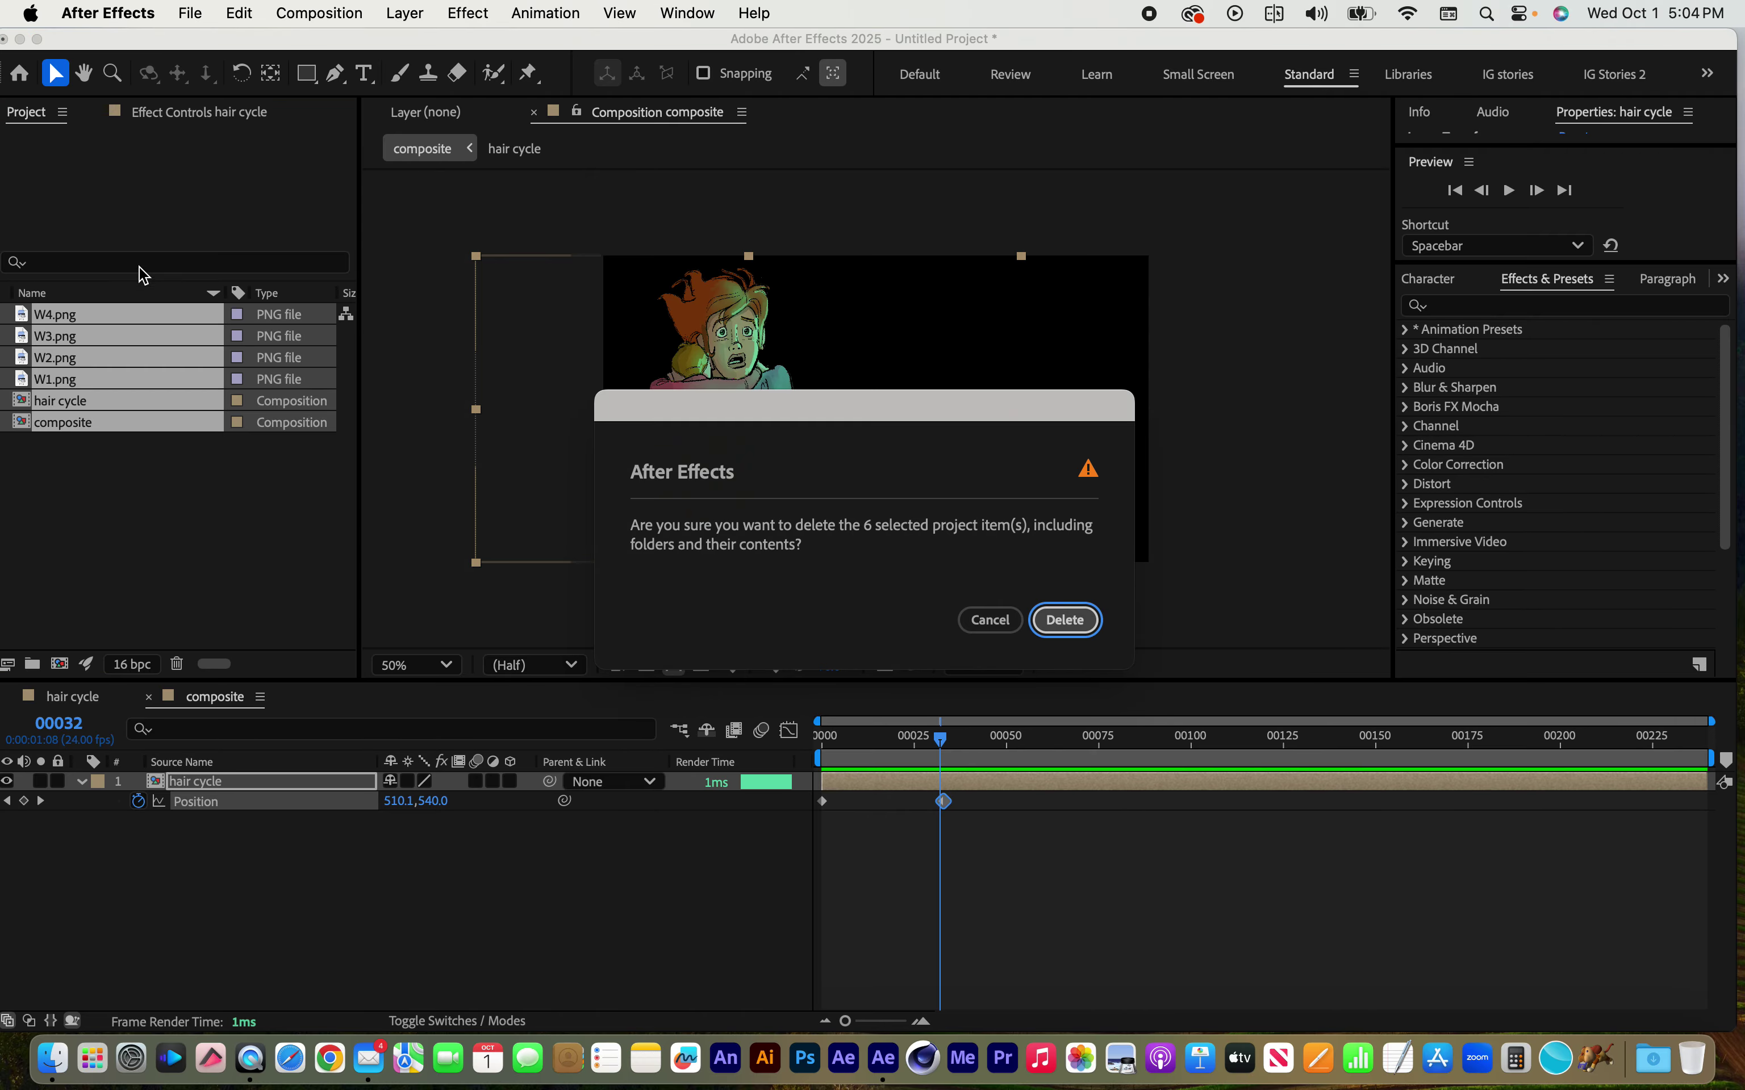
click(1037, 611)
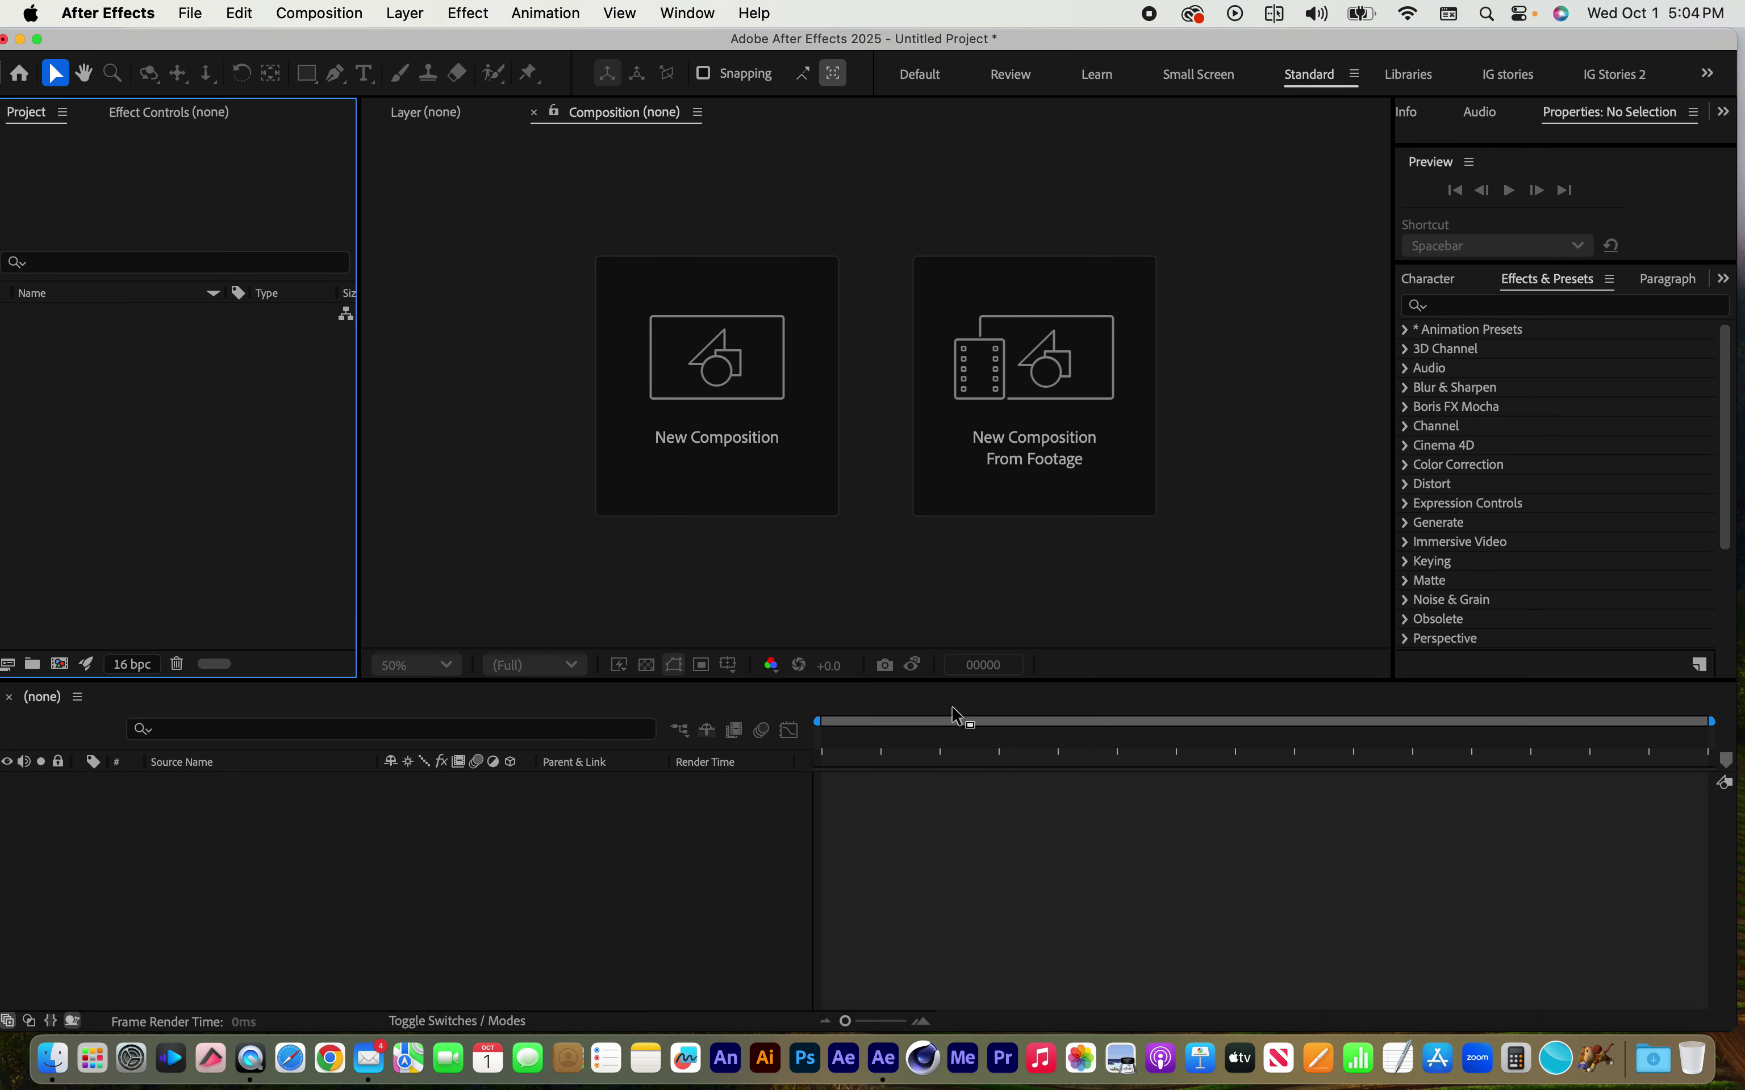
Switch to the desktop, create a new folder there, and move W1.png to W4.png into it
click(20, 39)
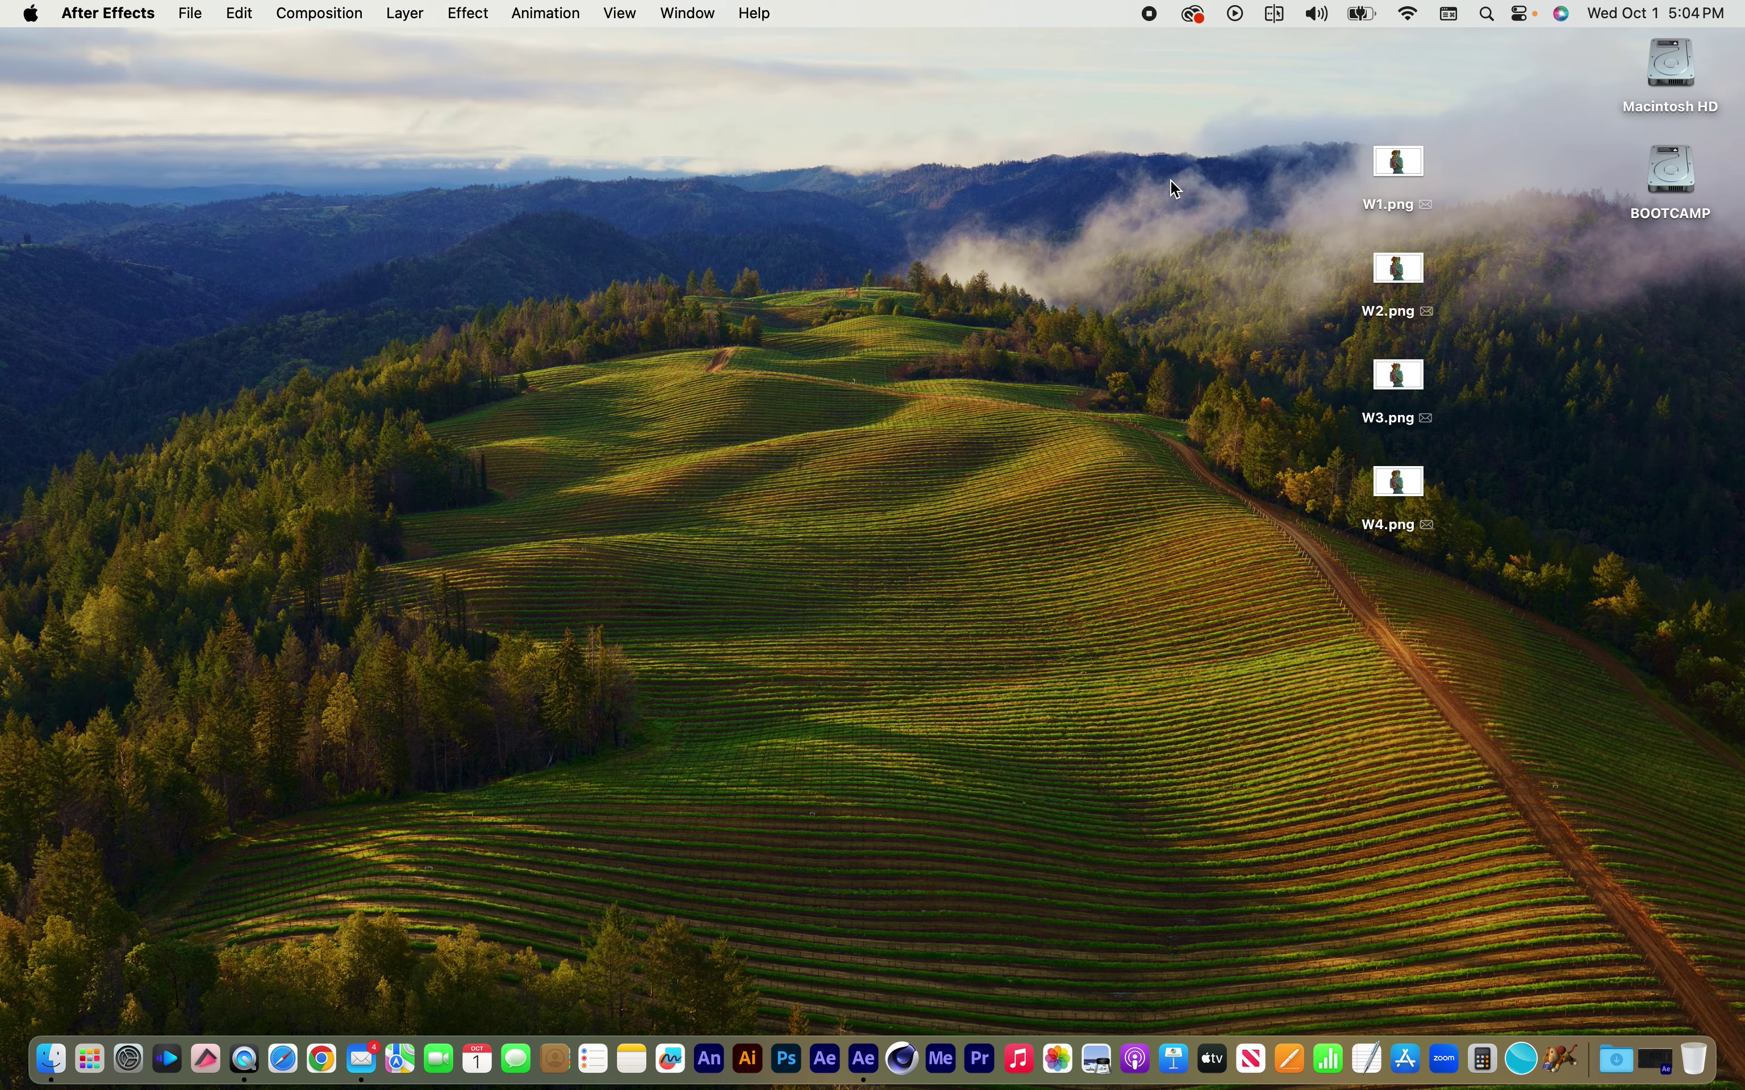
right_click(1182, 189)
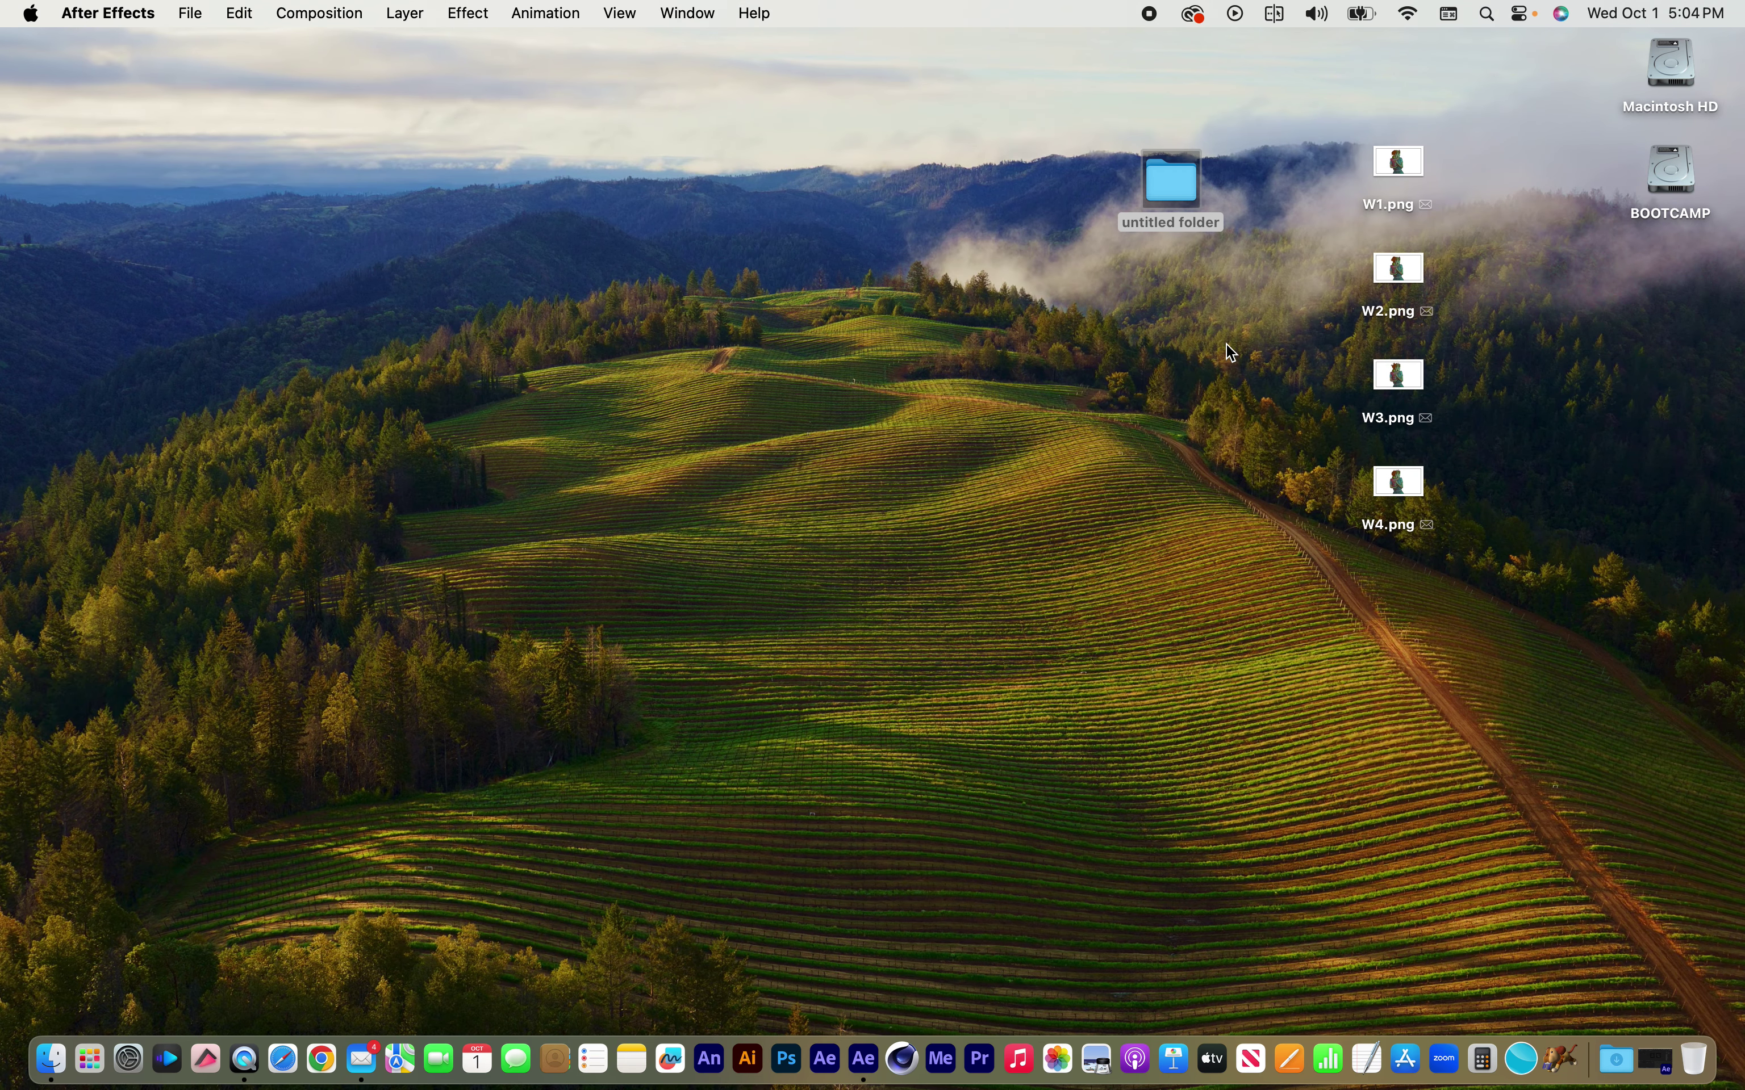
drag(1342, 101, 1448, 604)
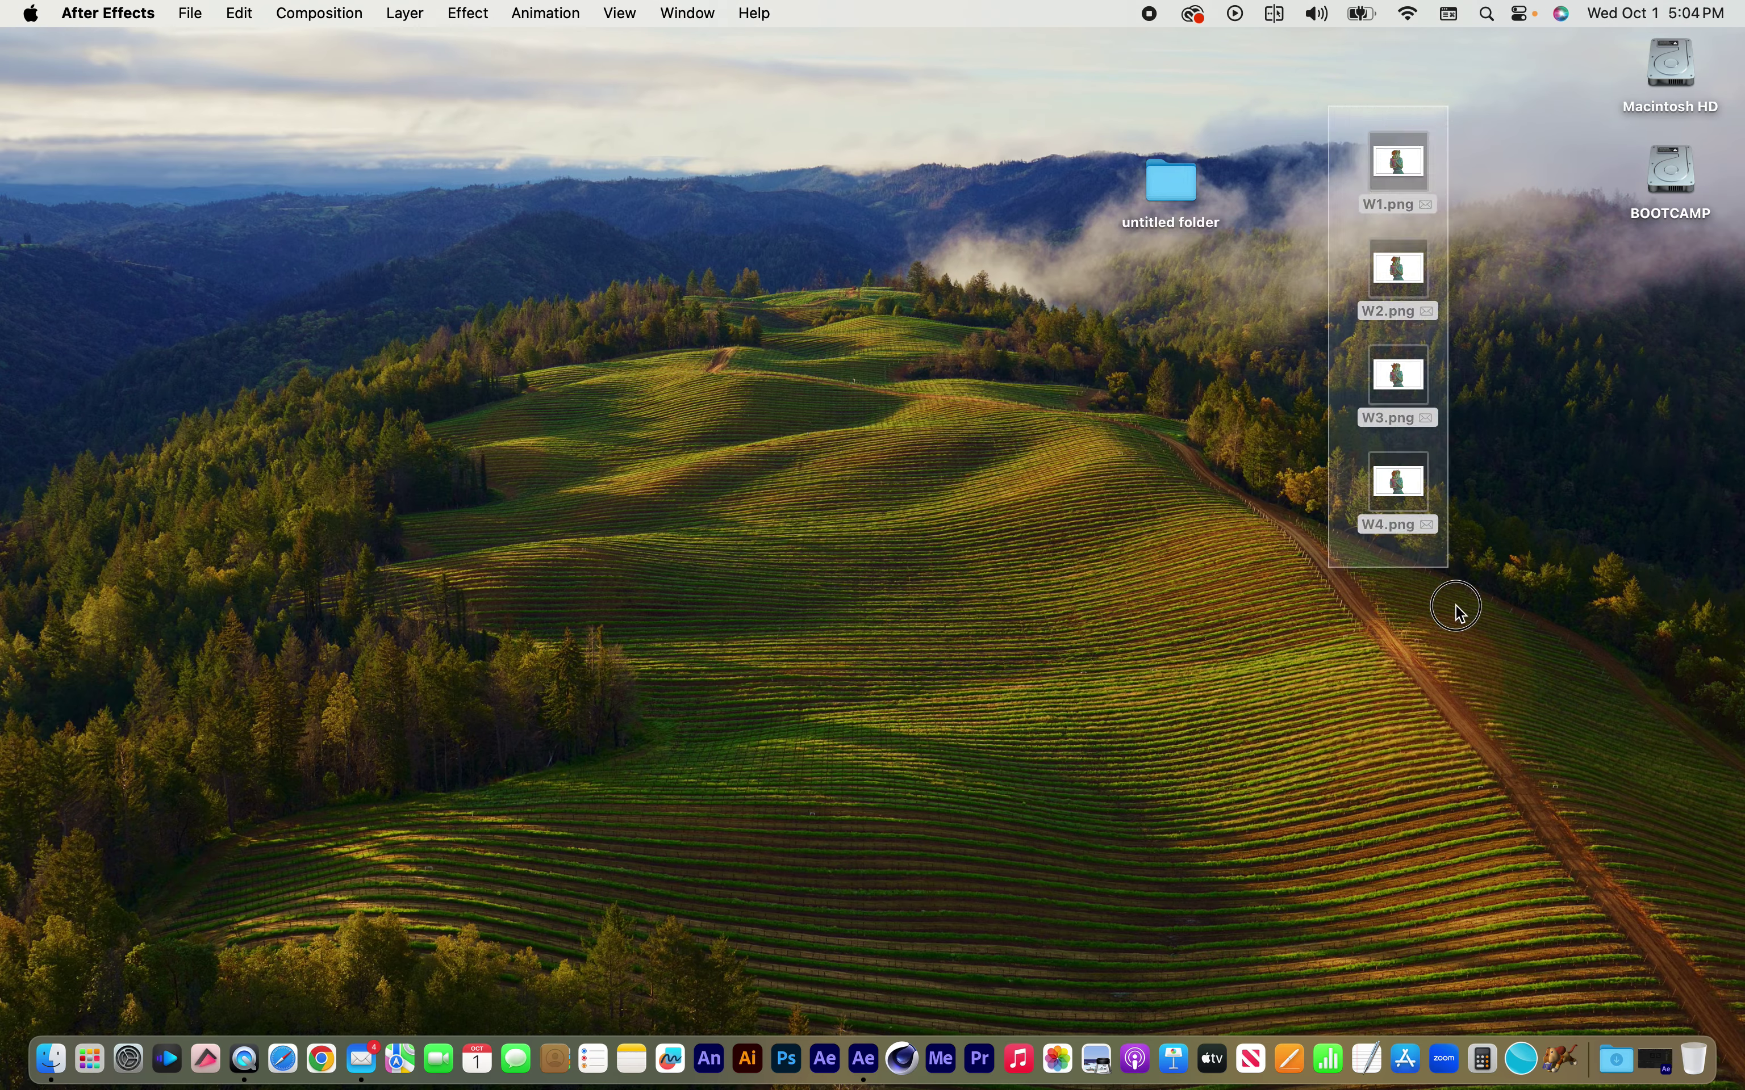
drag(1408, 167, 1190, 241)
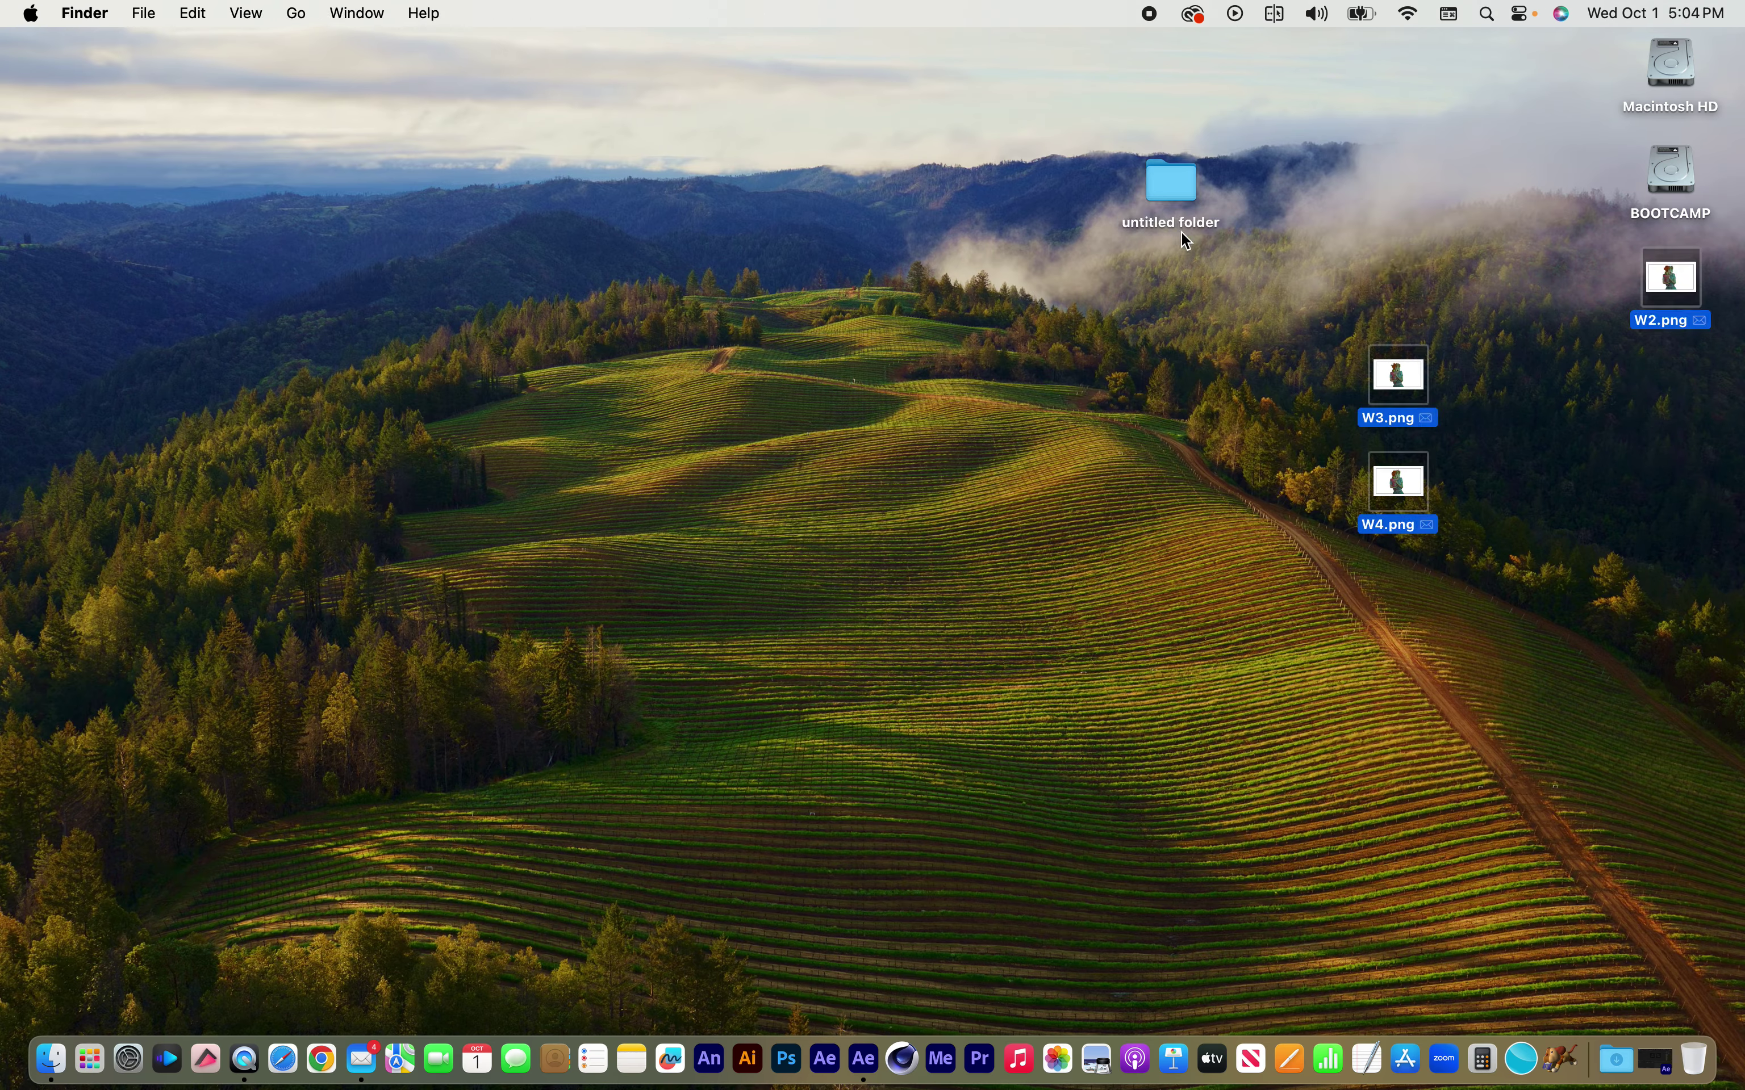
Rename the new desktop folder as hair cycle
click(1169, 224)
key(Return)
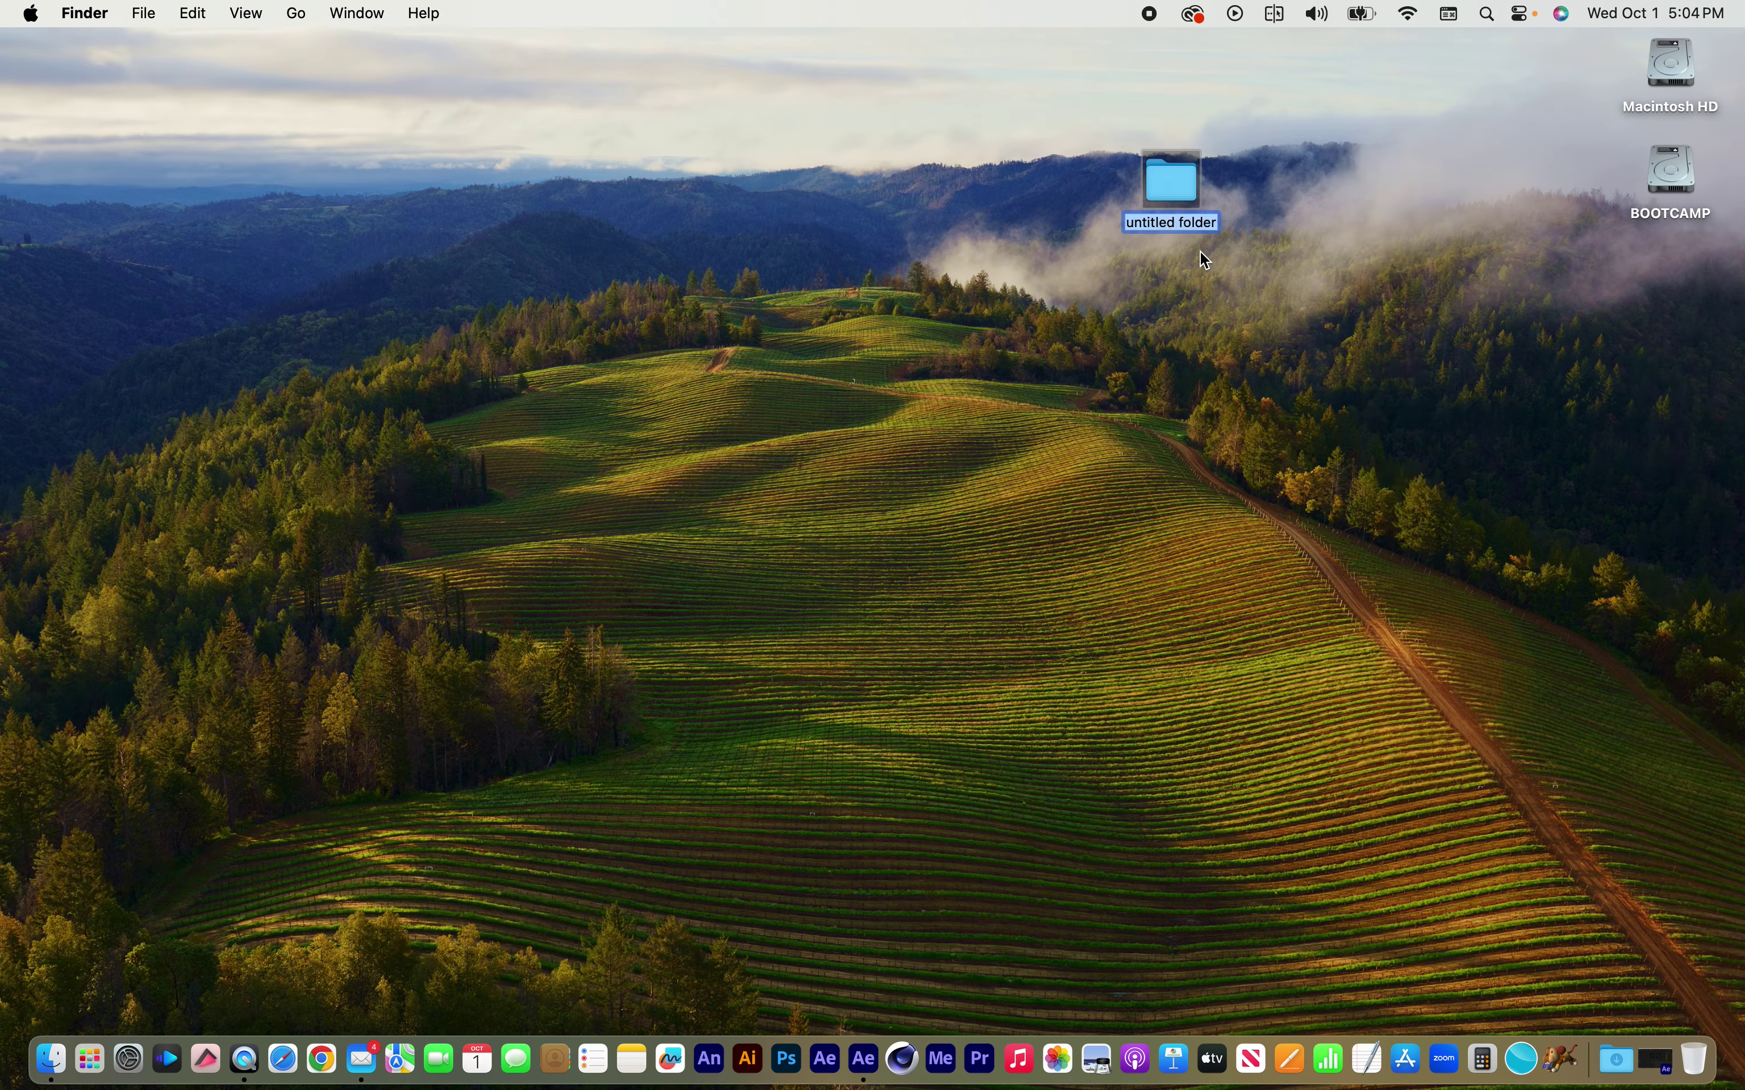
text(hair)
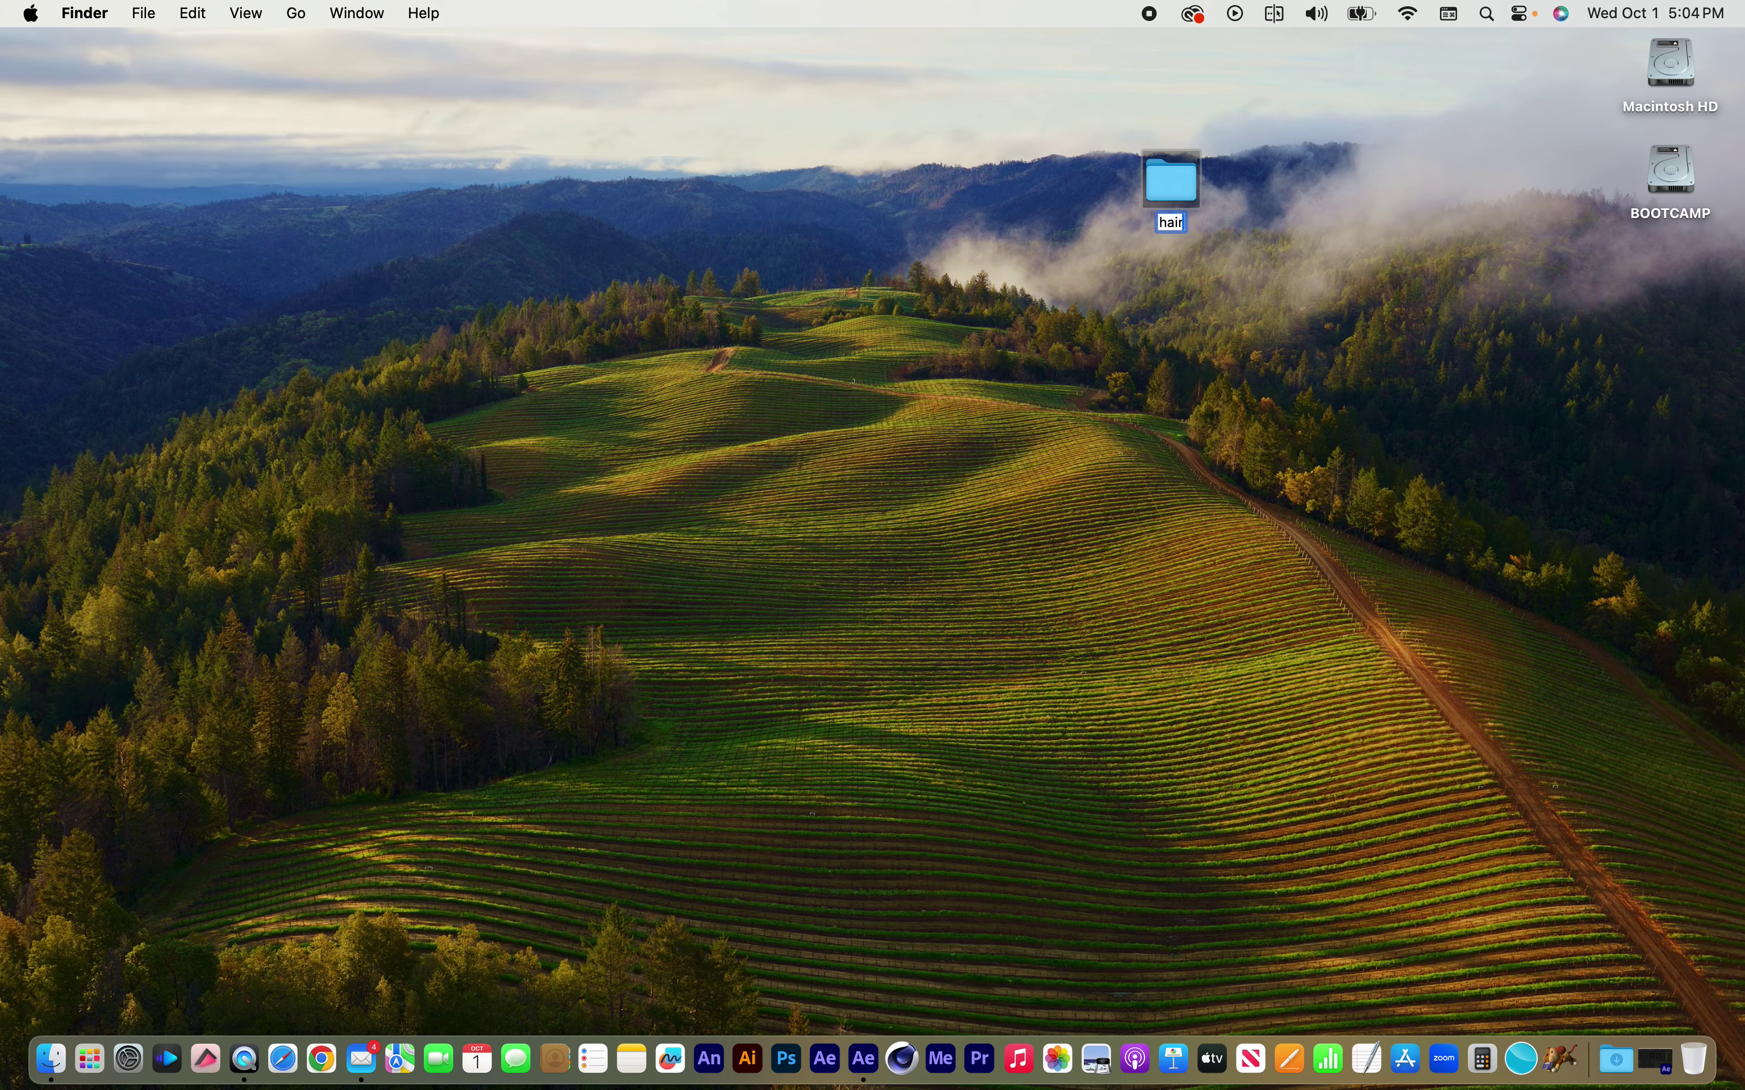
text( cycle)
click(1288, 308)
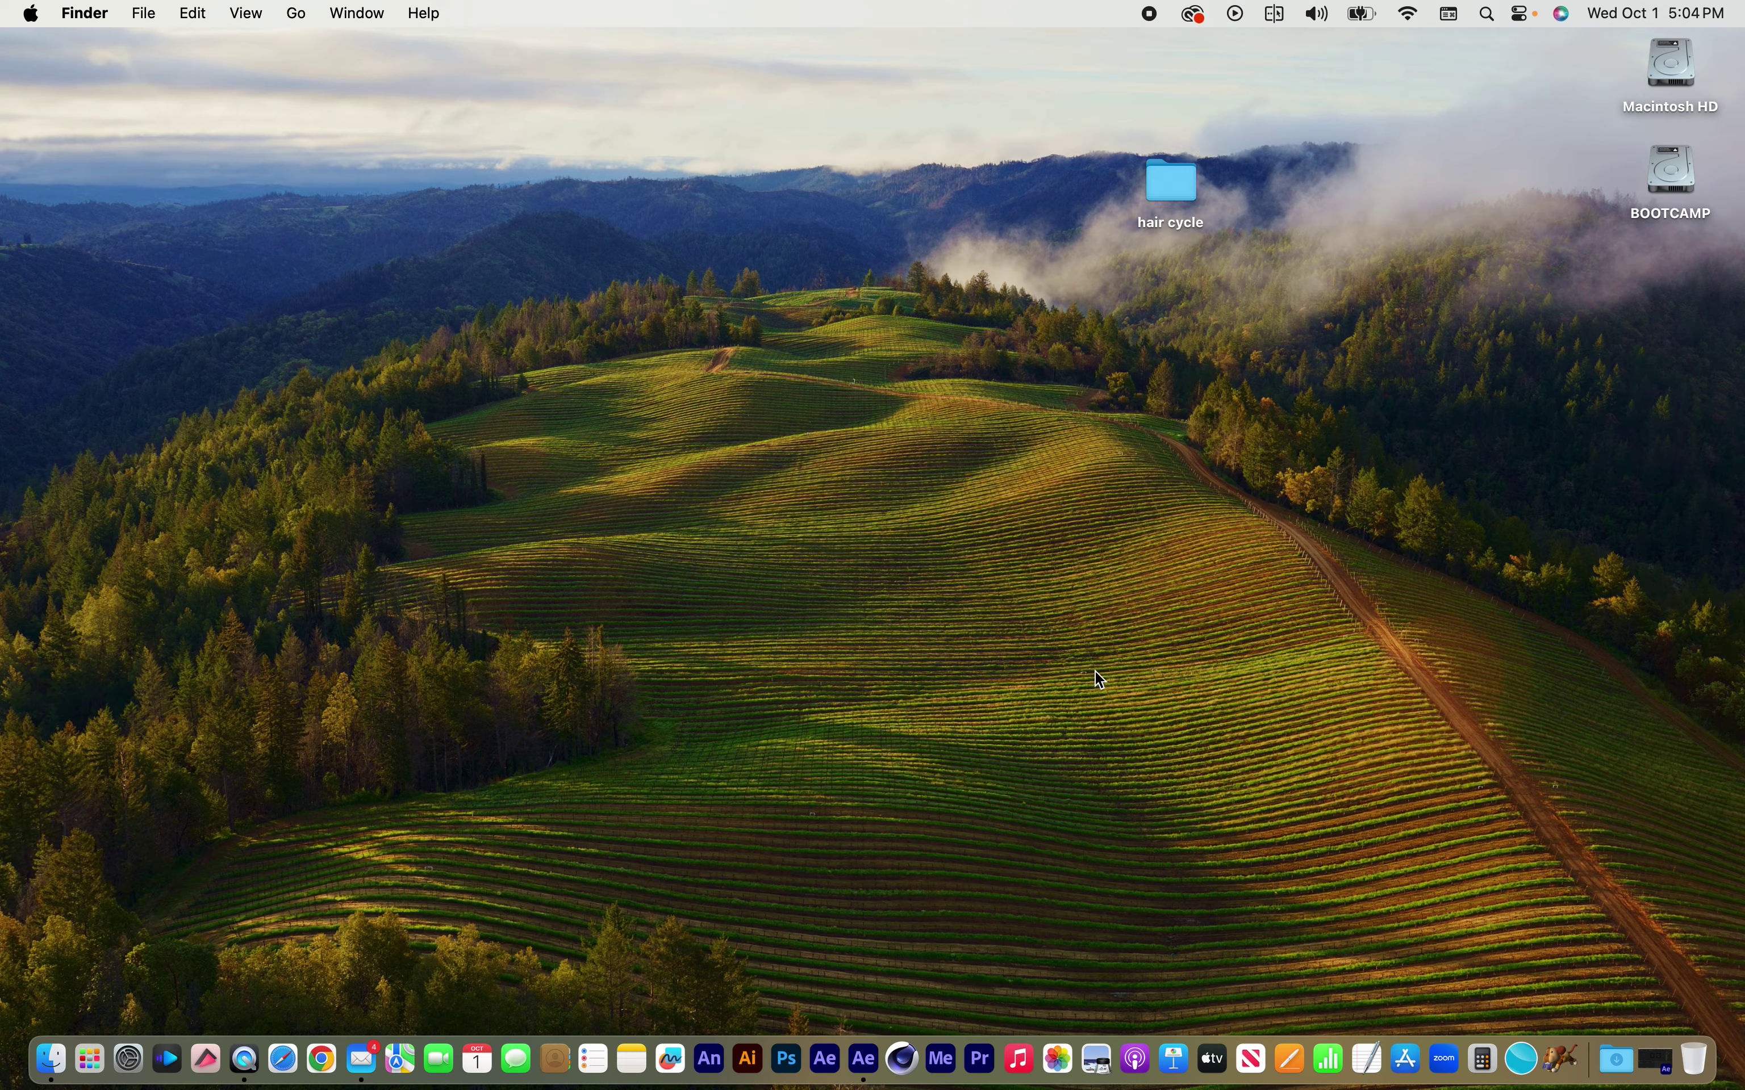
Switch back to After Effects and import the whole hair cycle folder from the desktop into the project as a sequence
click(865, 1061)
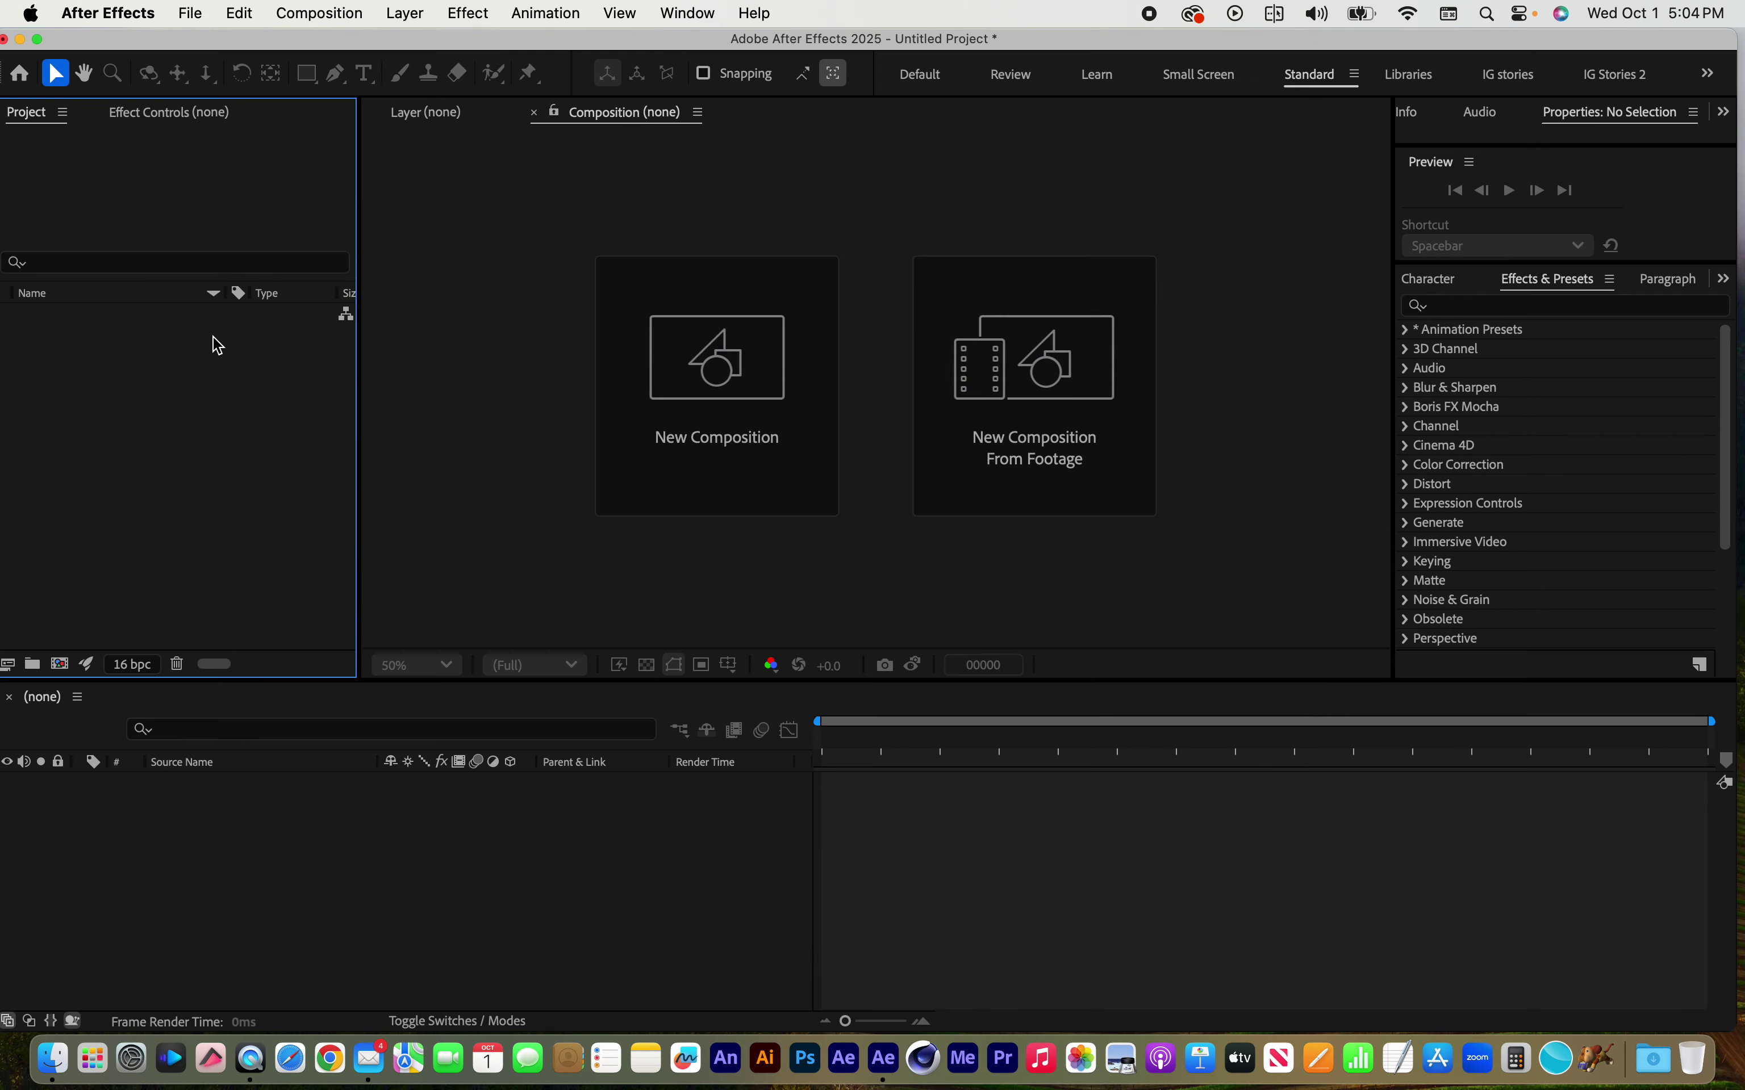
drag(241, 42, 1094, 296)
drag(1170, 186, 1006, 708)
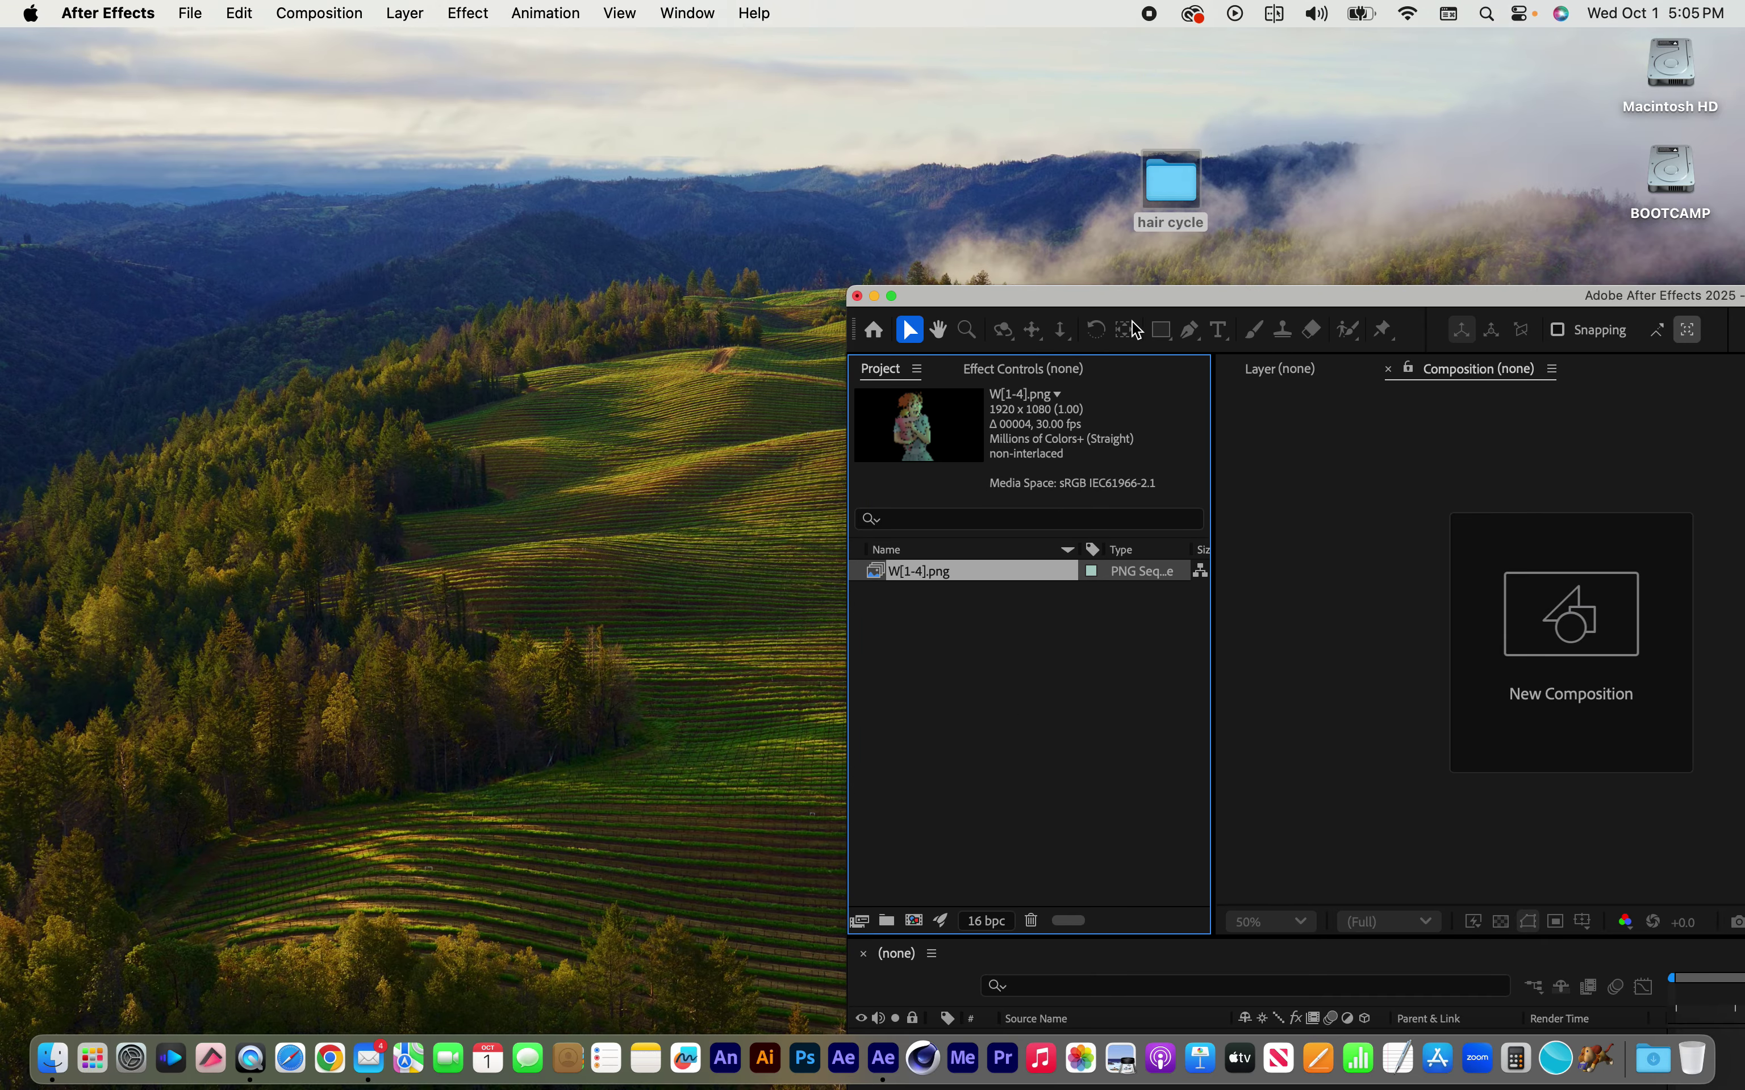
drag(1211, 294, 389, 12)
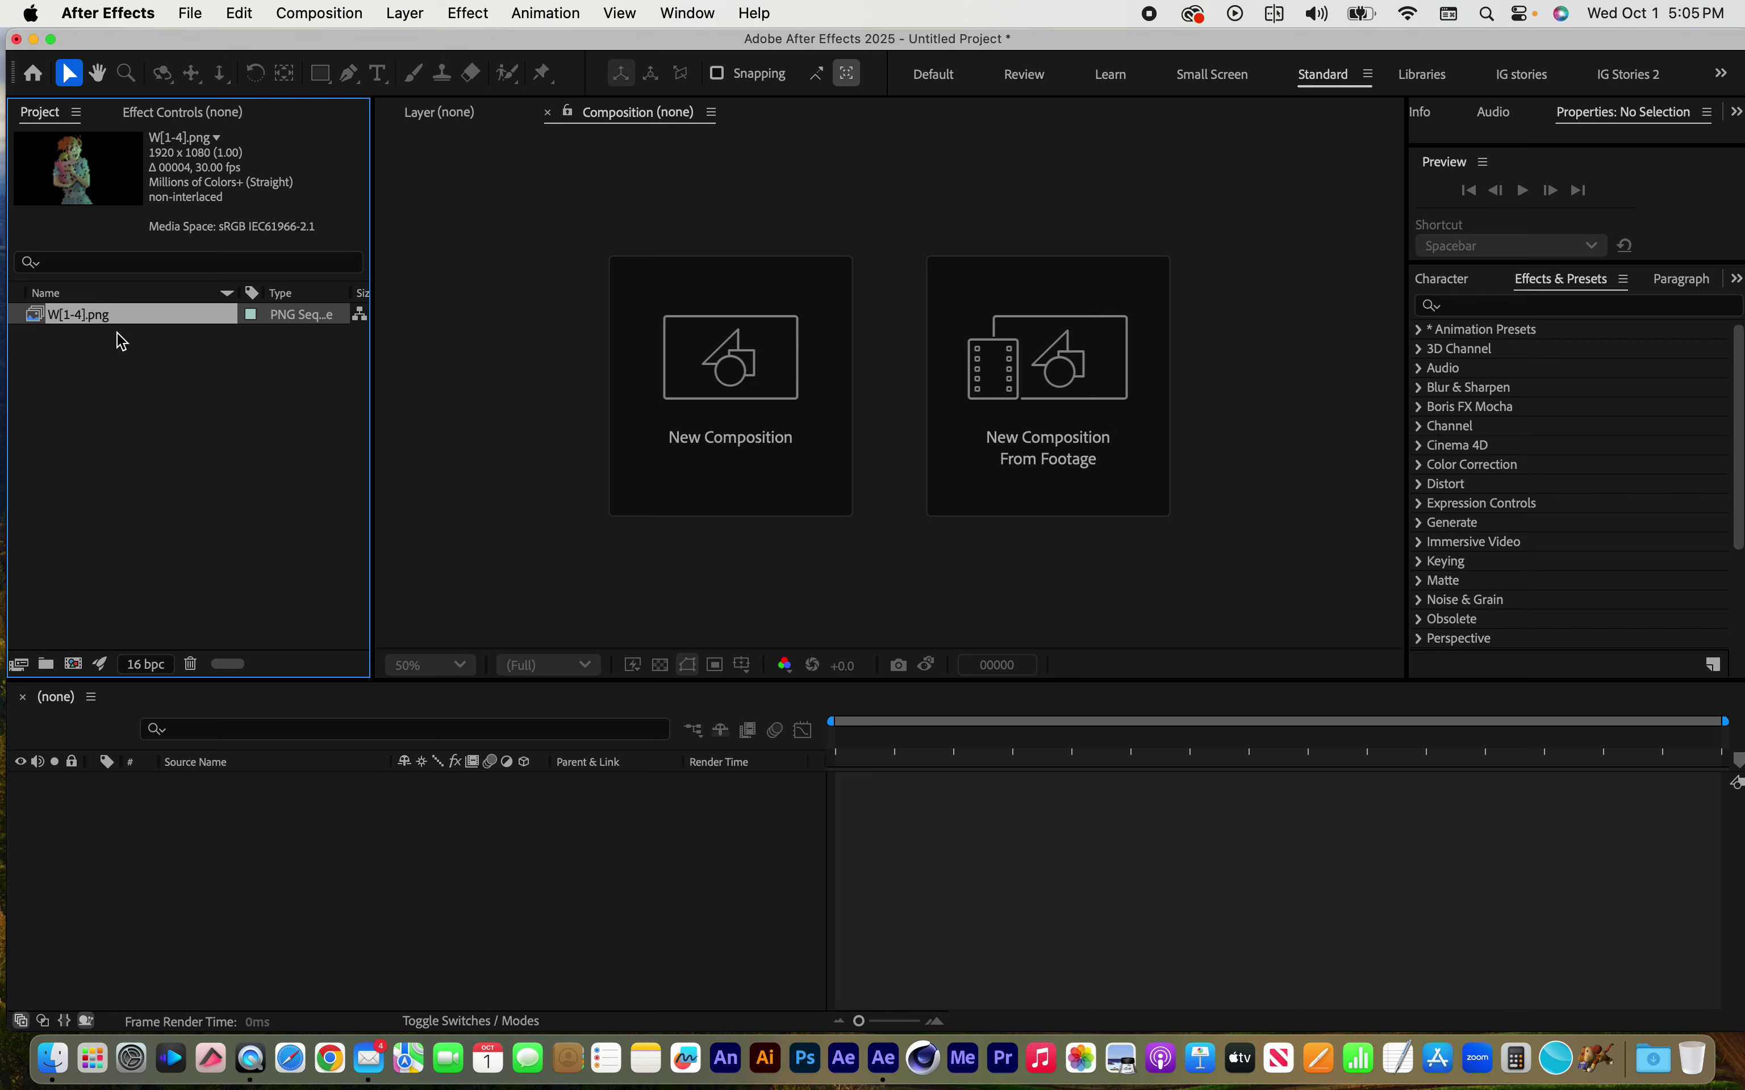
Delete the imported W[1-4].png sequence and import W1.png from the hair cycle folder as footage with PNG Sequence enabled
drag(82, 359, 48, 292)
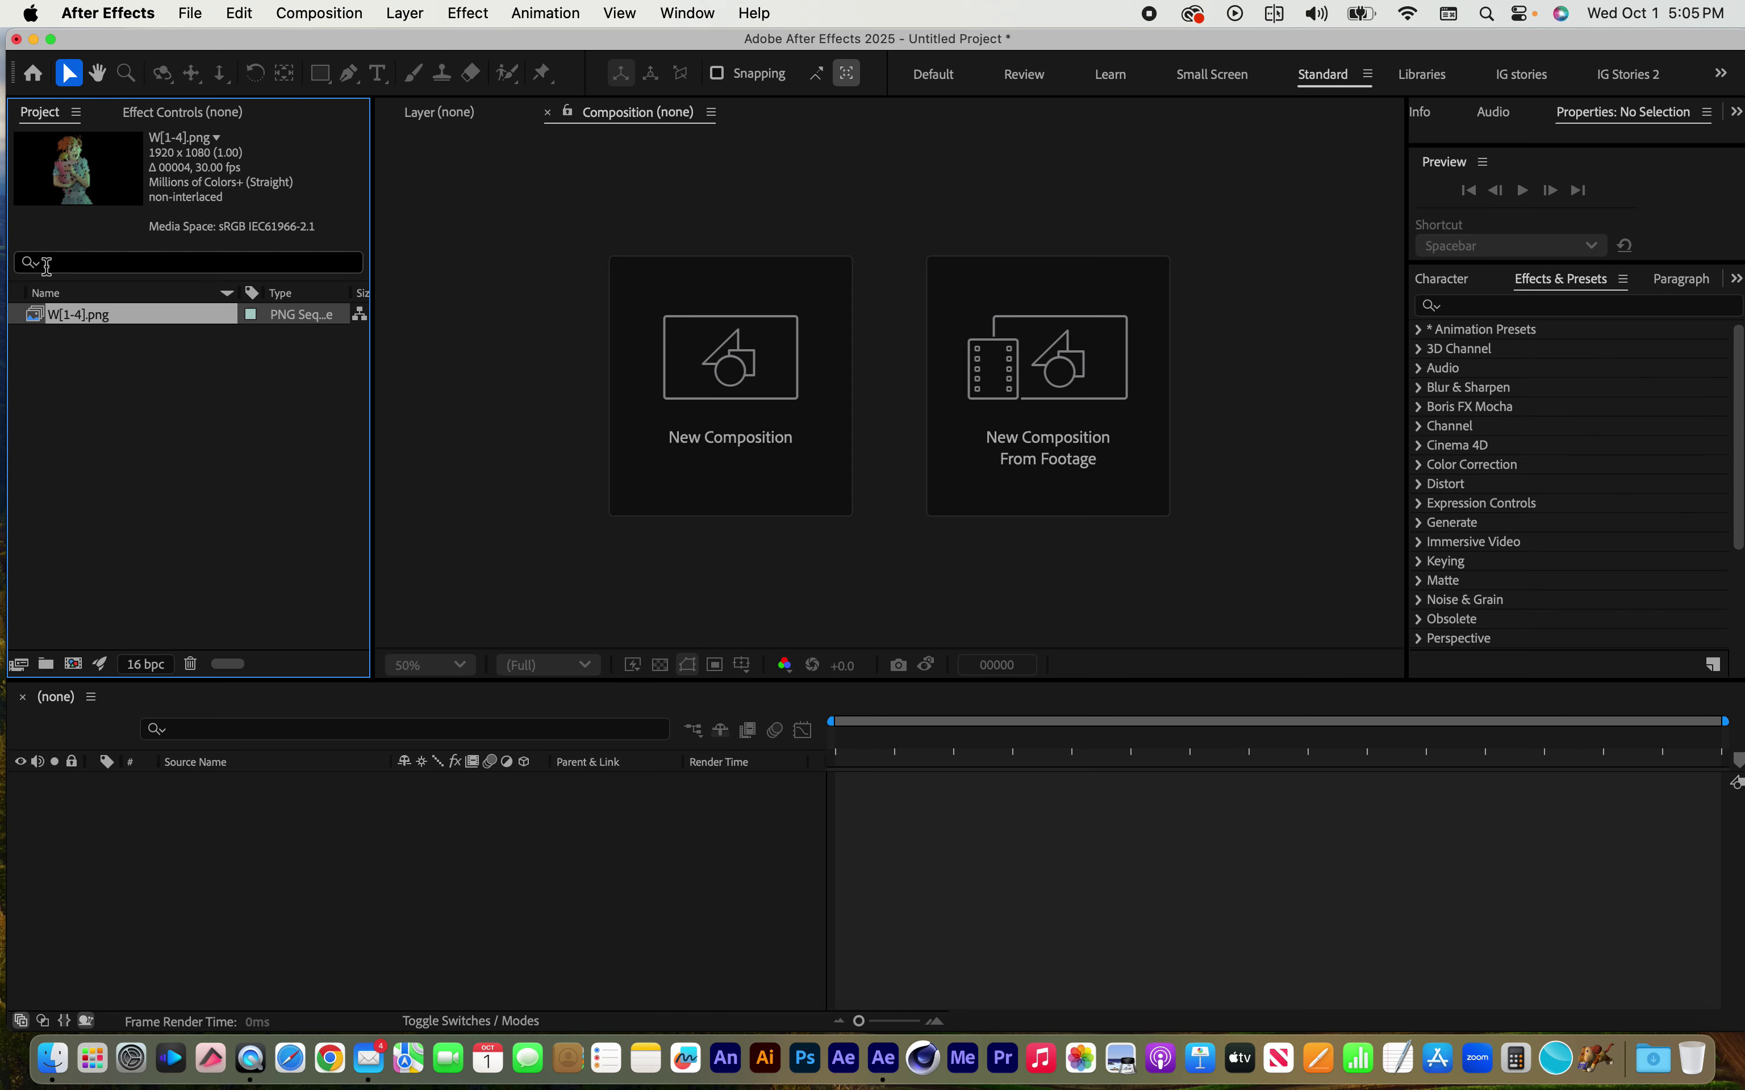
click(46, 266)
click(190, 13)
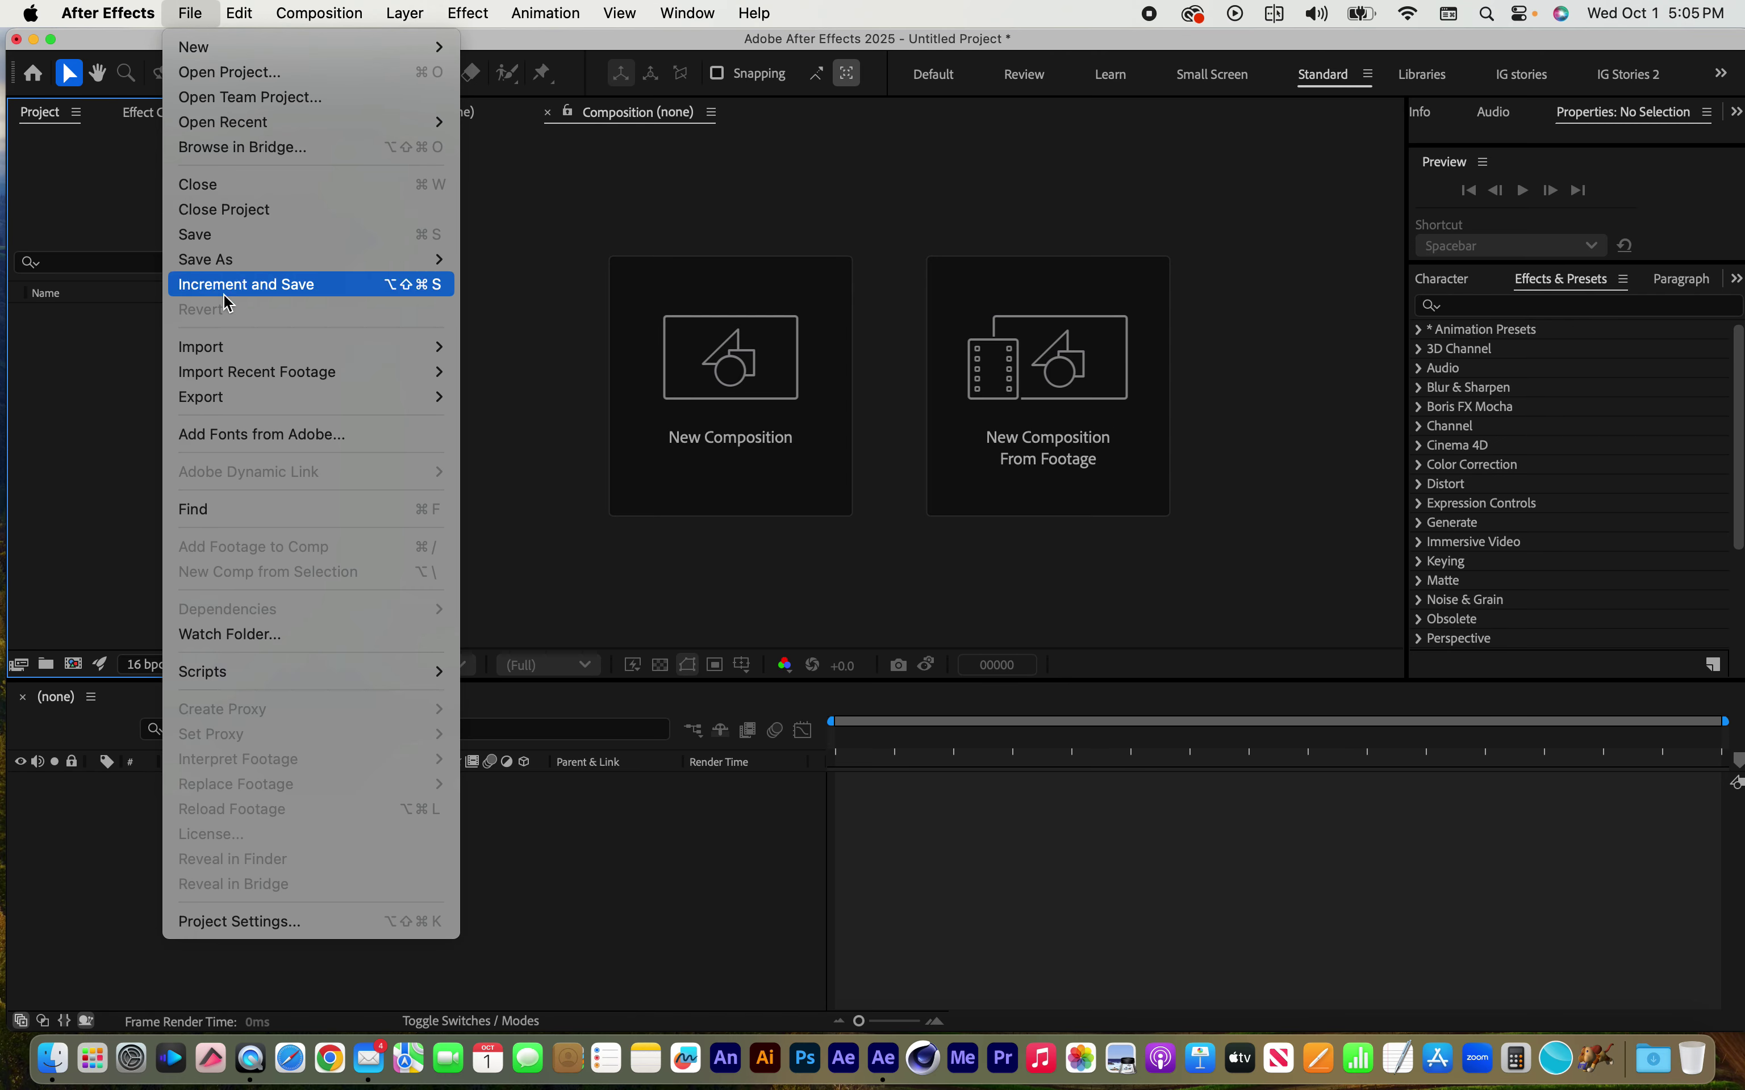
mouse_move(252, 348)
click(497, 347)
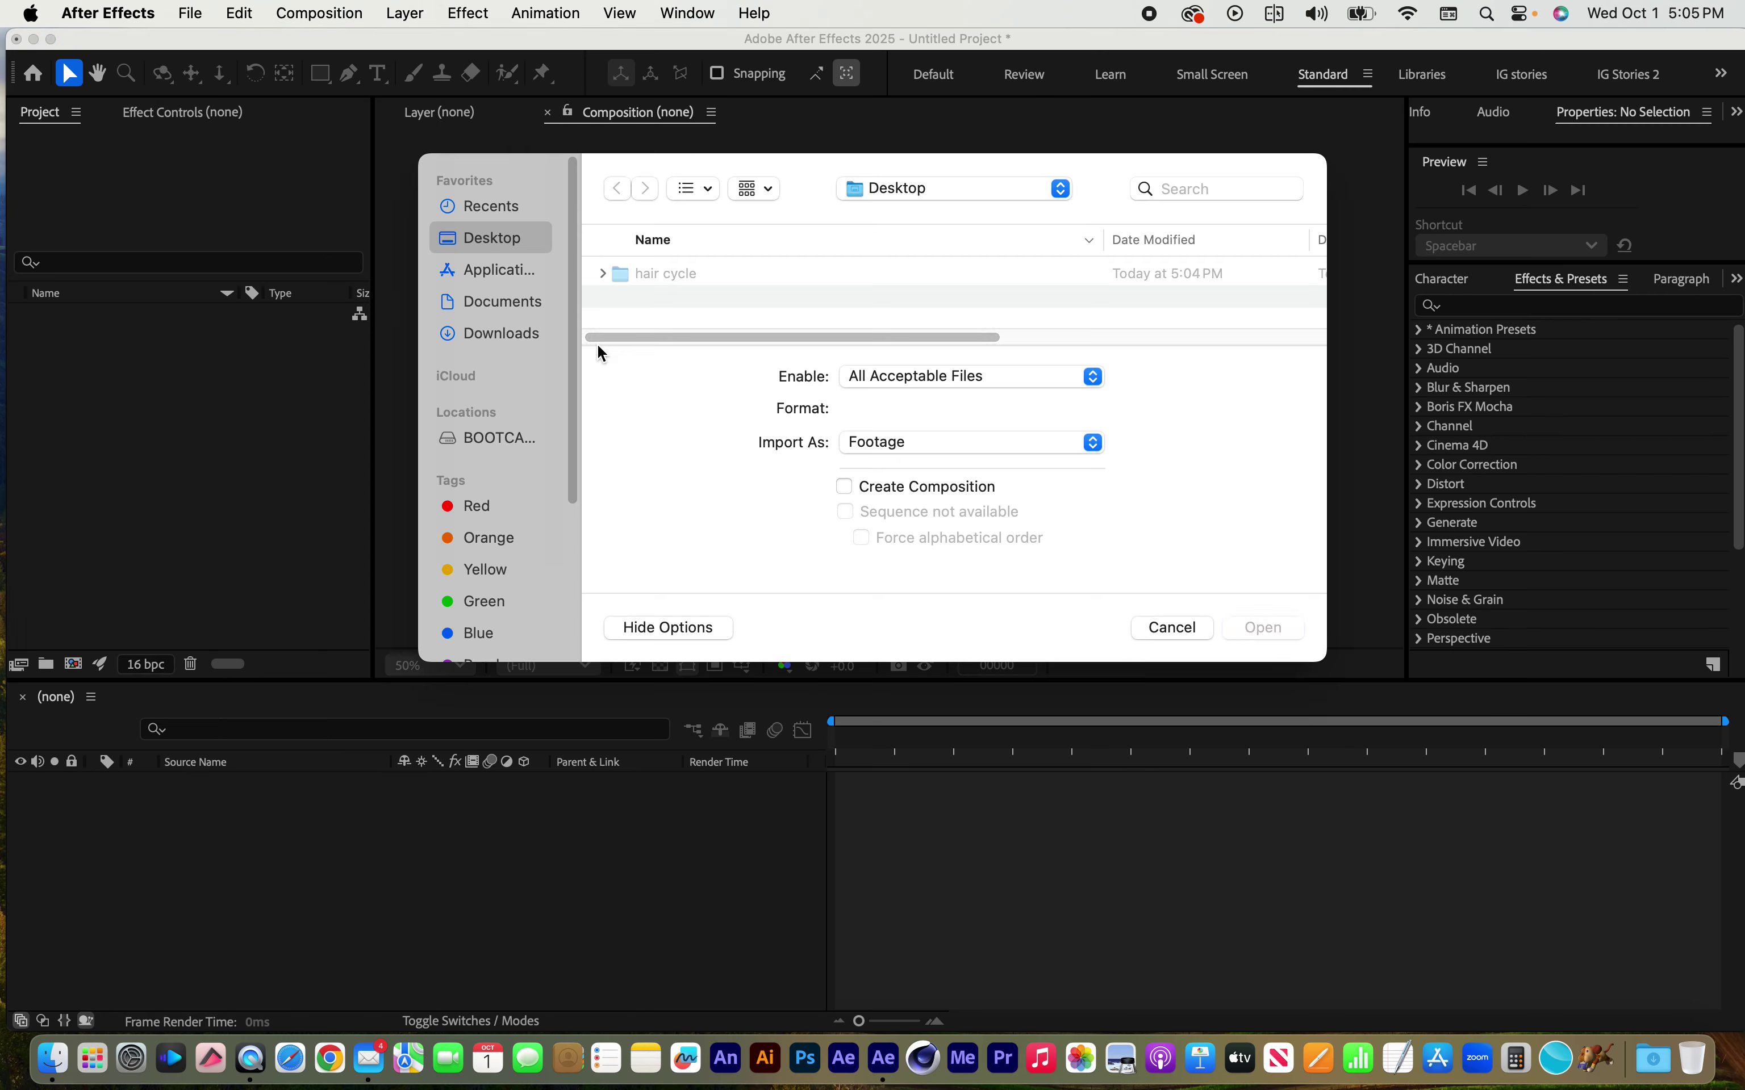
double_click(721, 273)
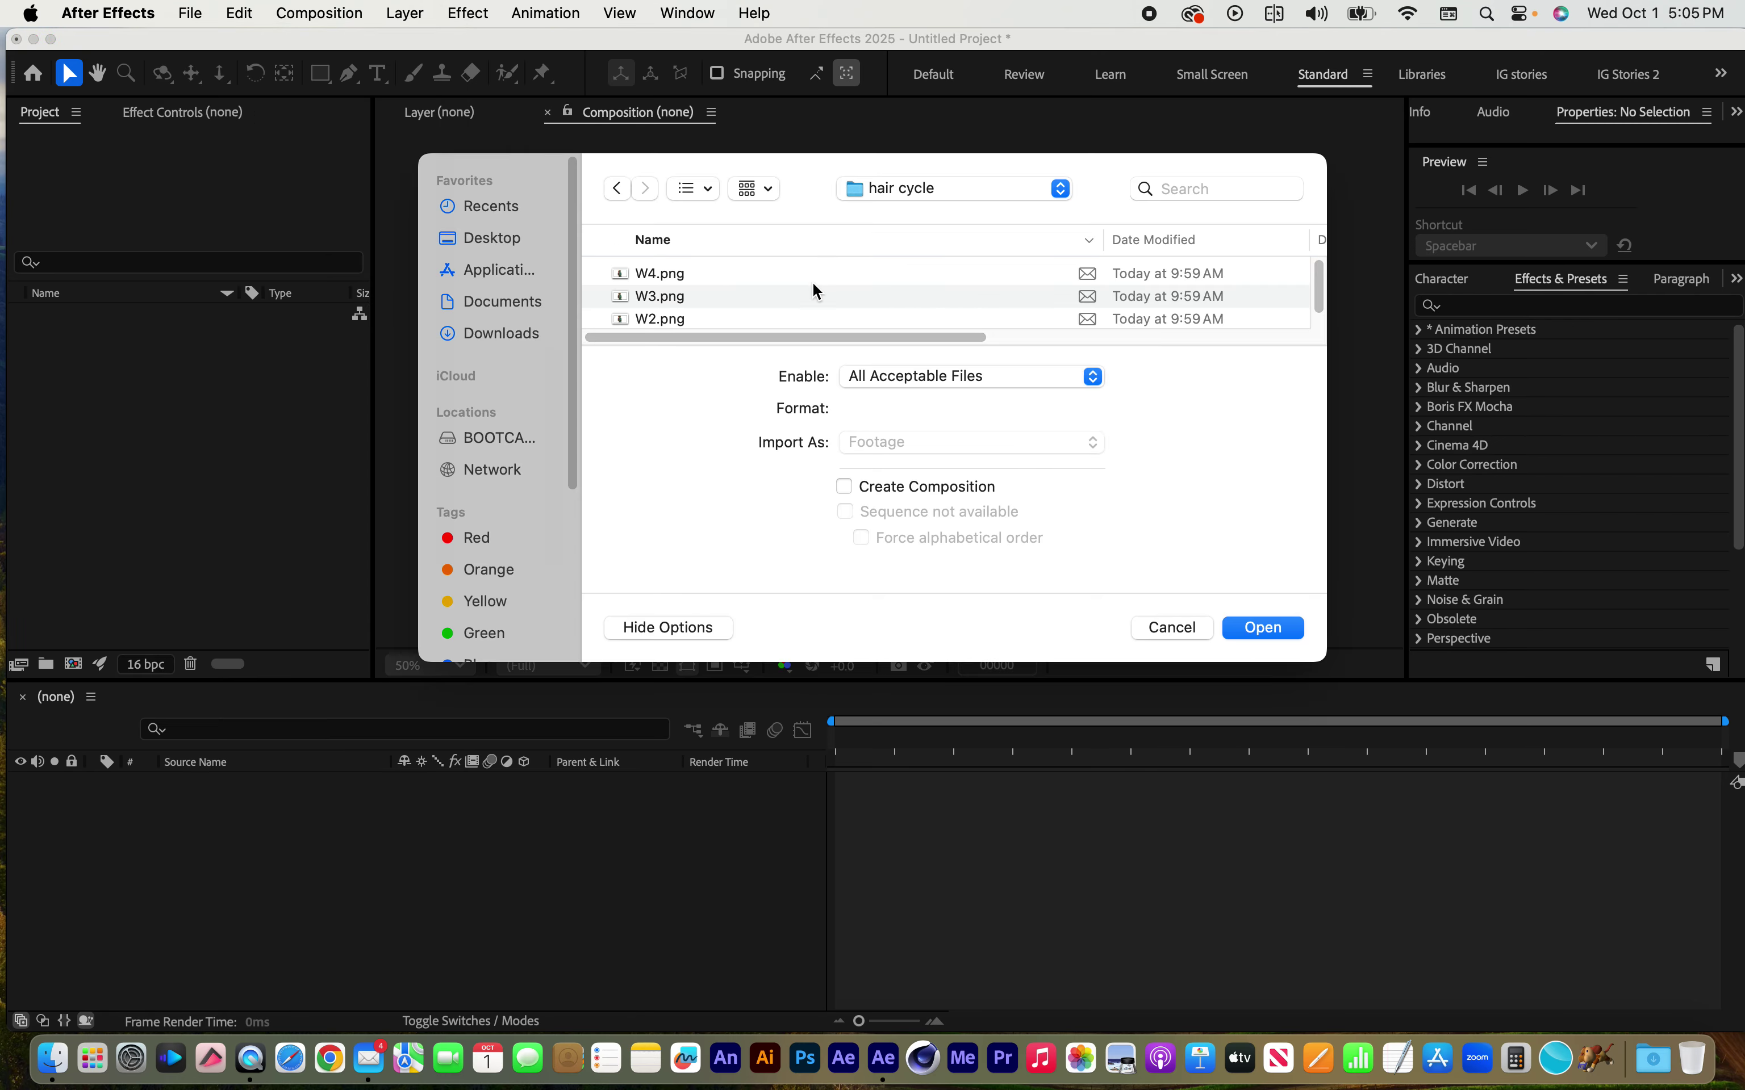
scroll(709, 302, down, 2)
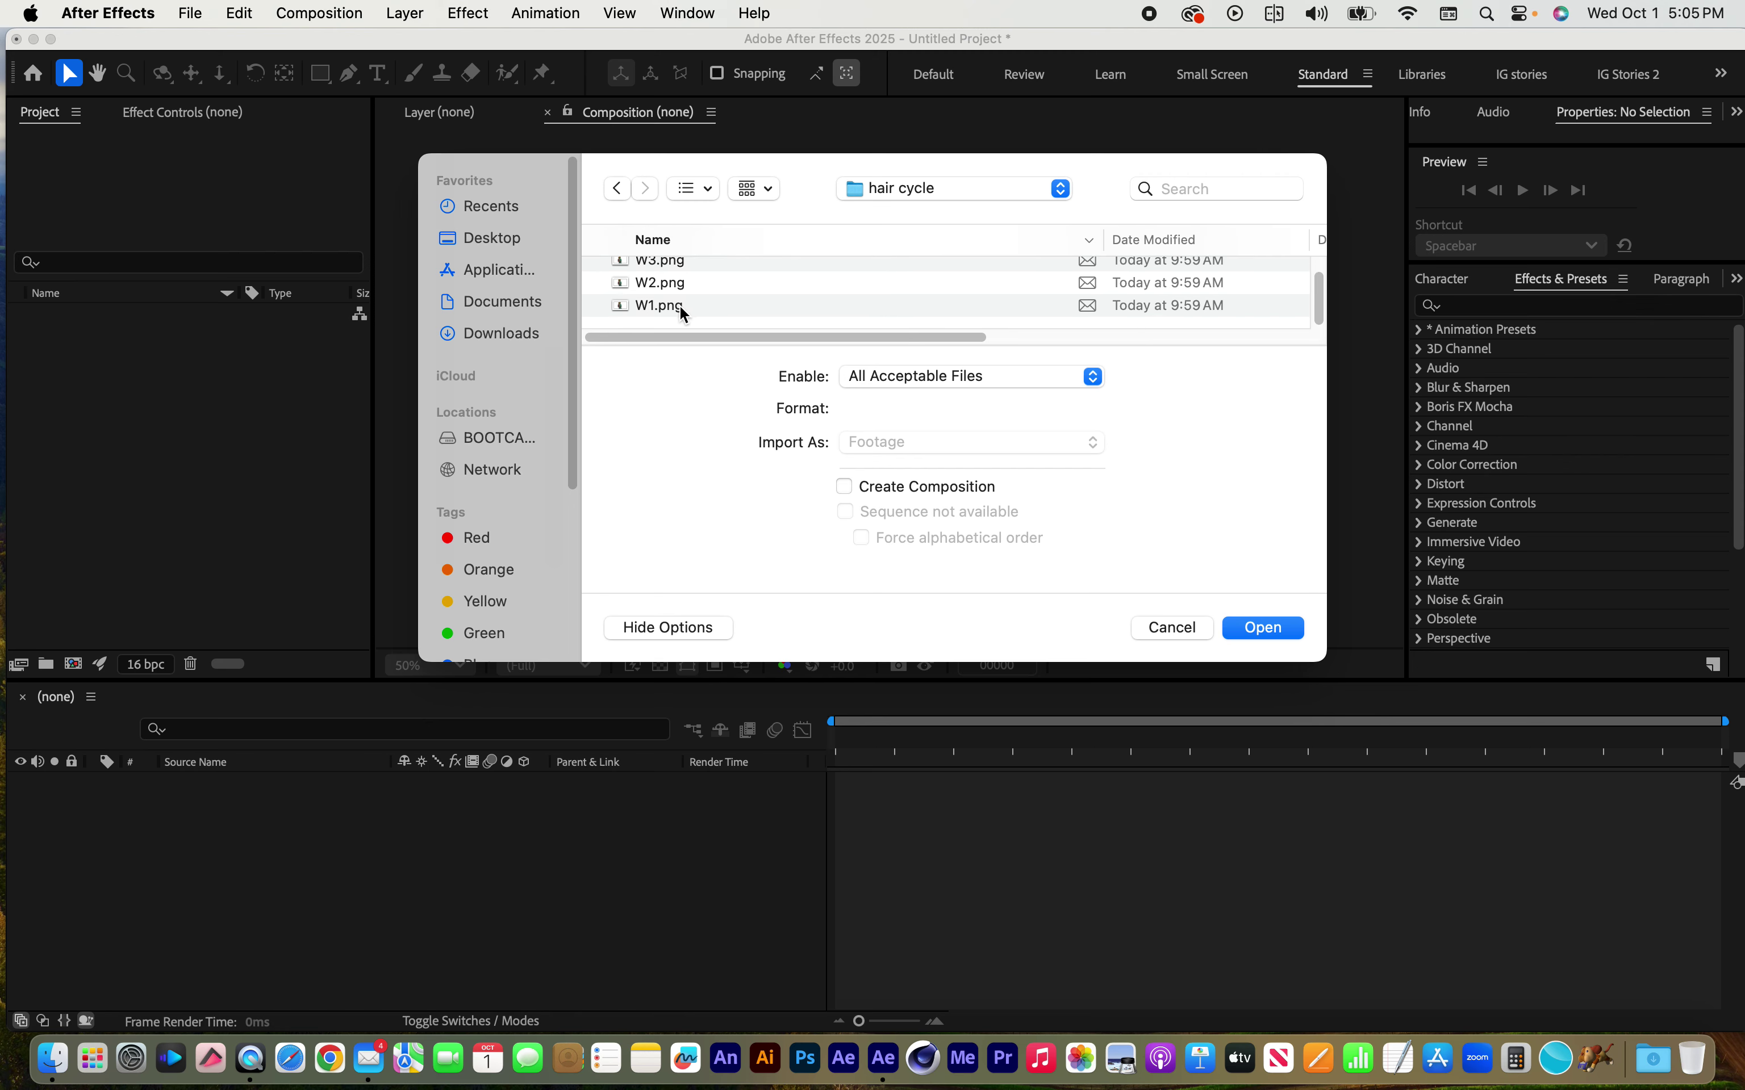
click(683, 308)
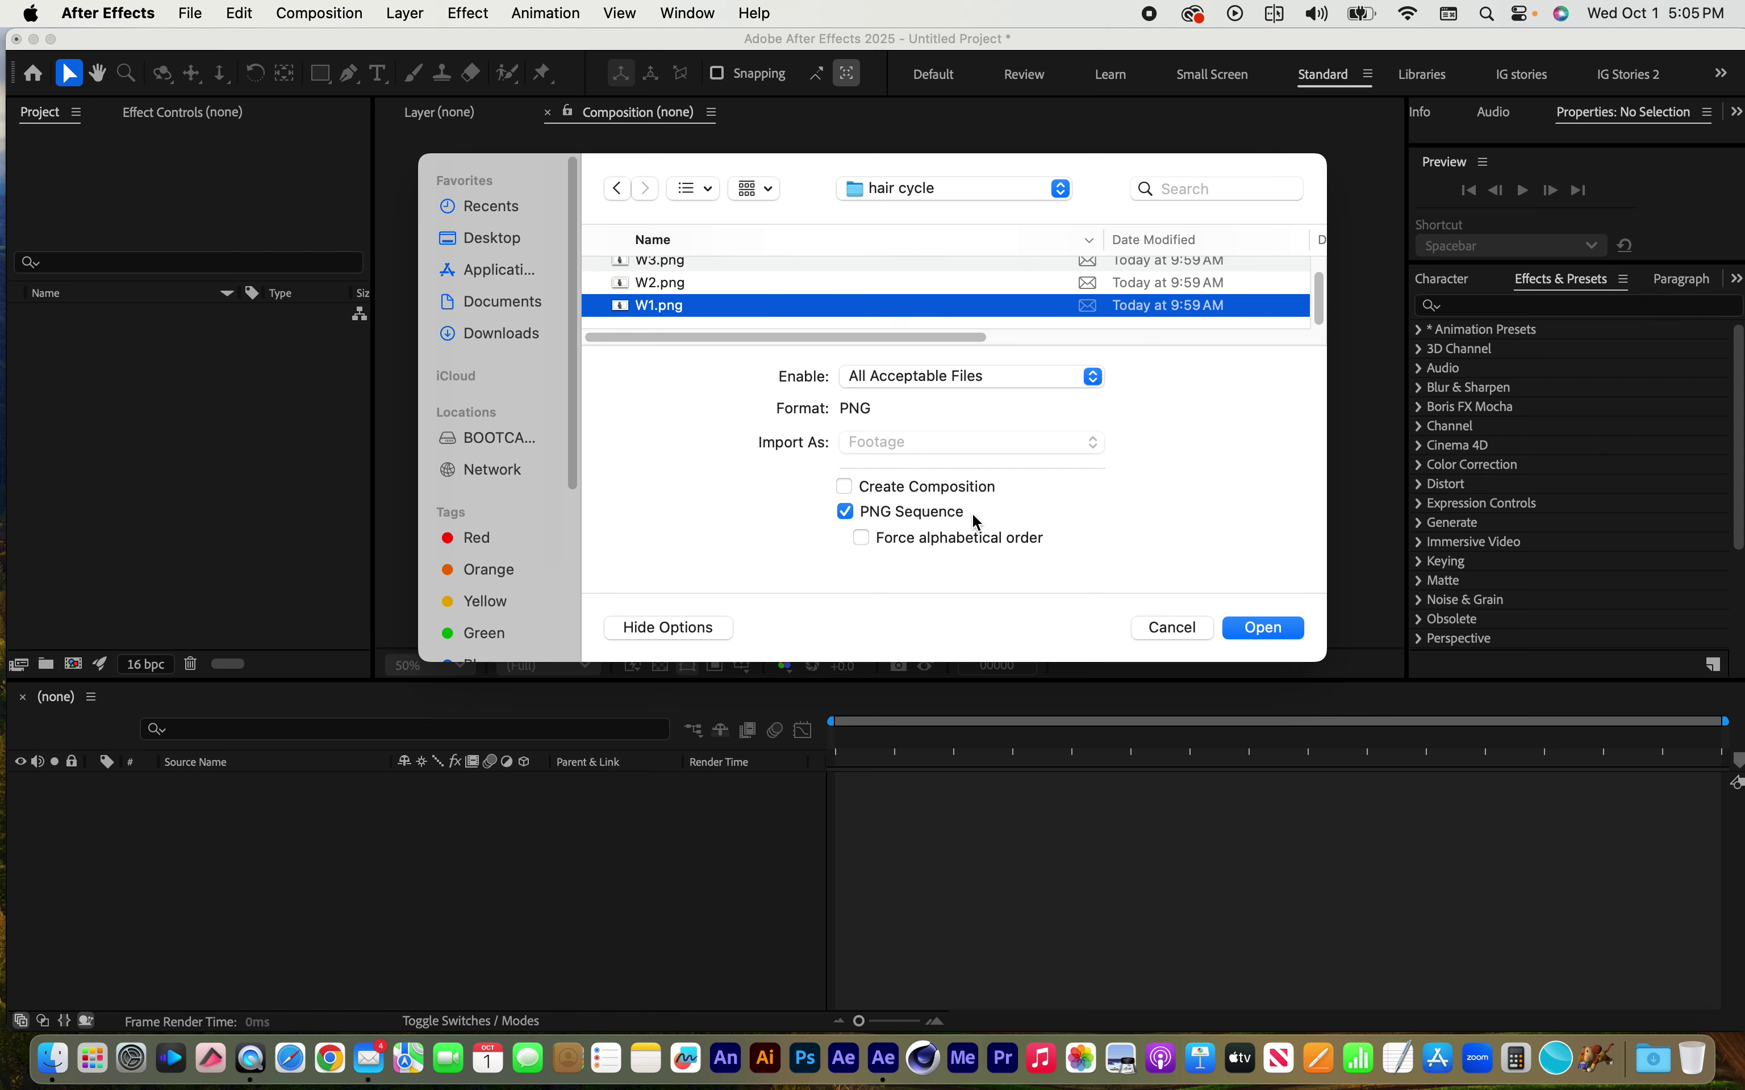
click(1264, 628)
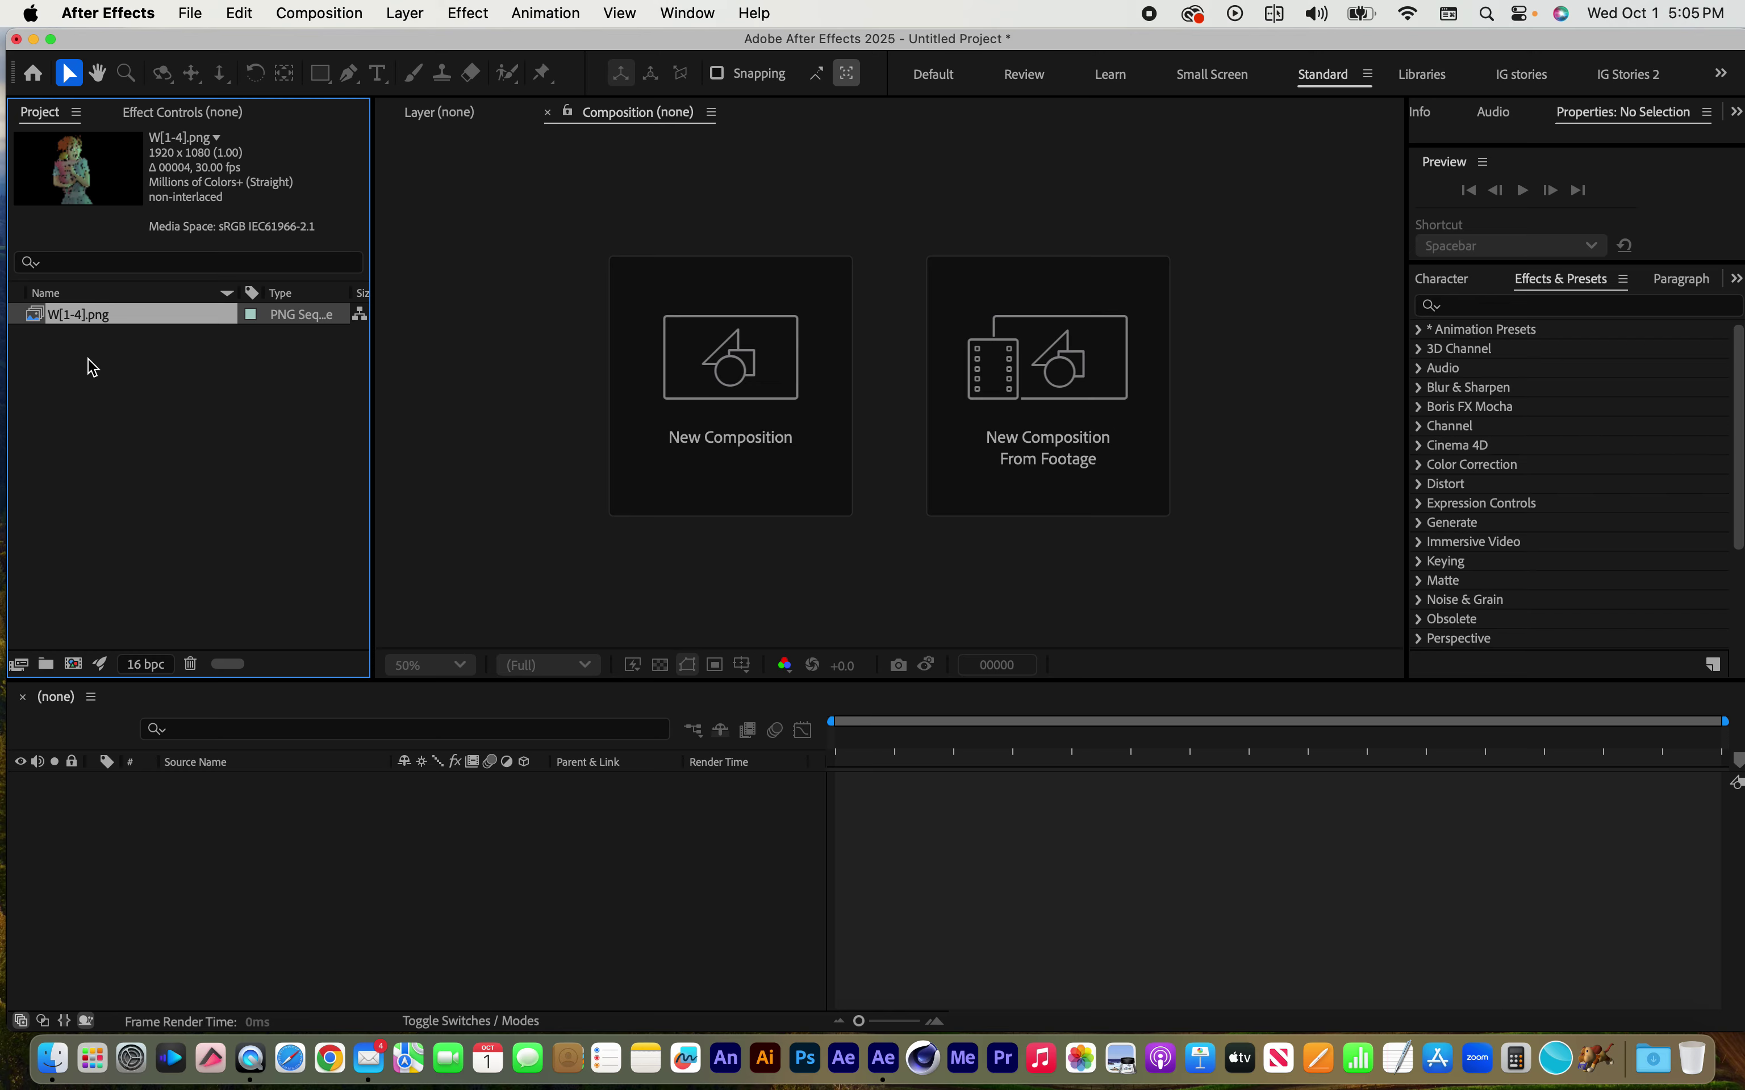
Interpret the W[1-4].png footage at an assumed frame rate of 24 frames per second
right_click(77, 321)
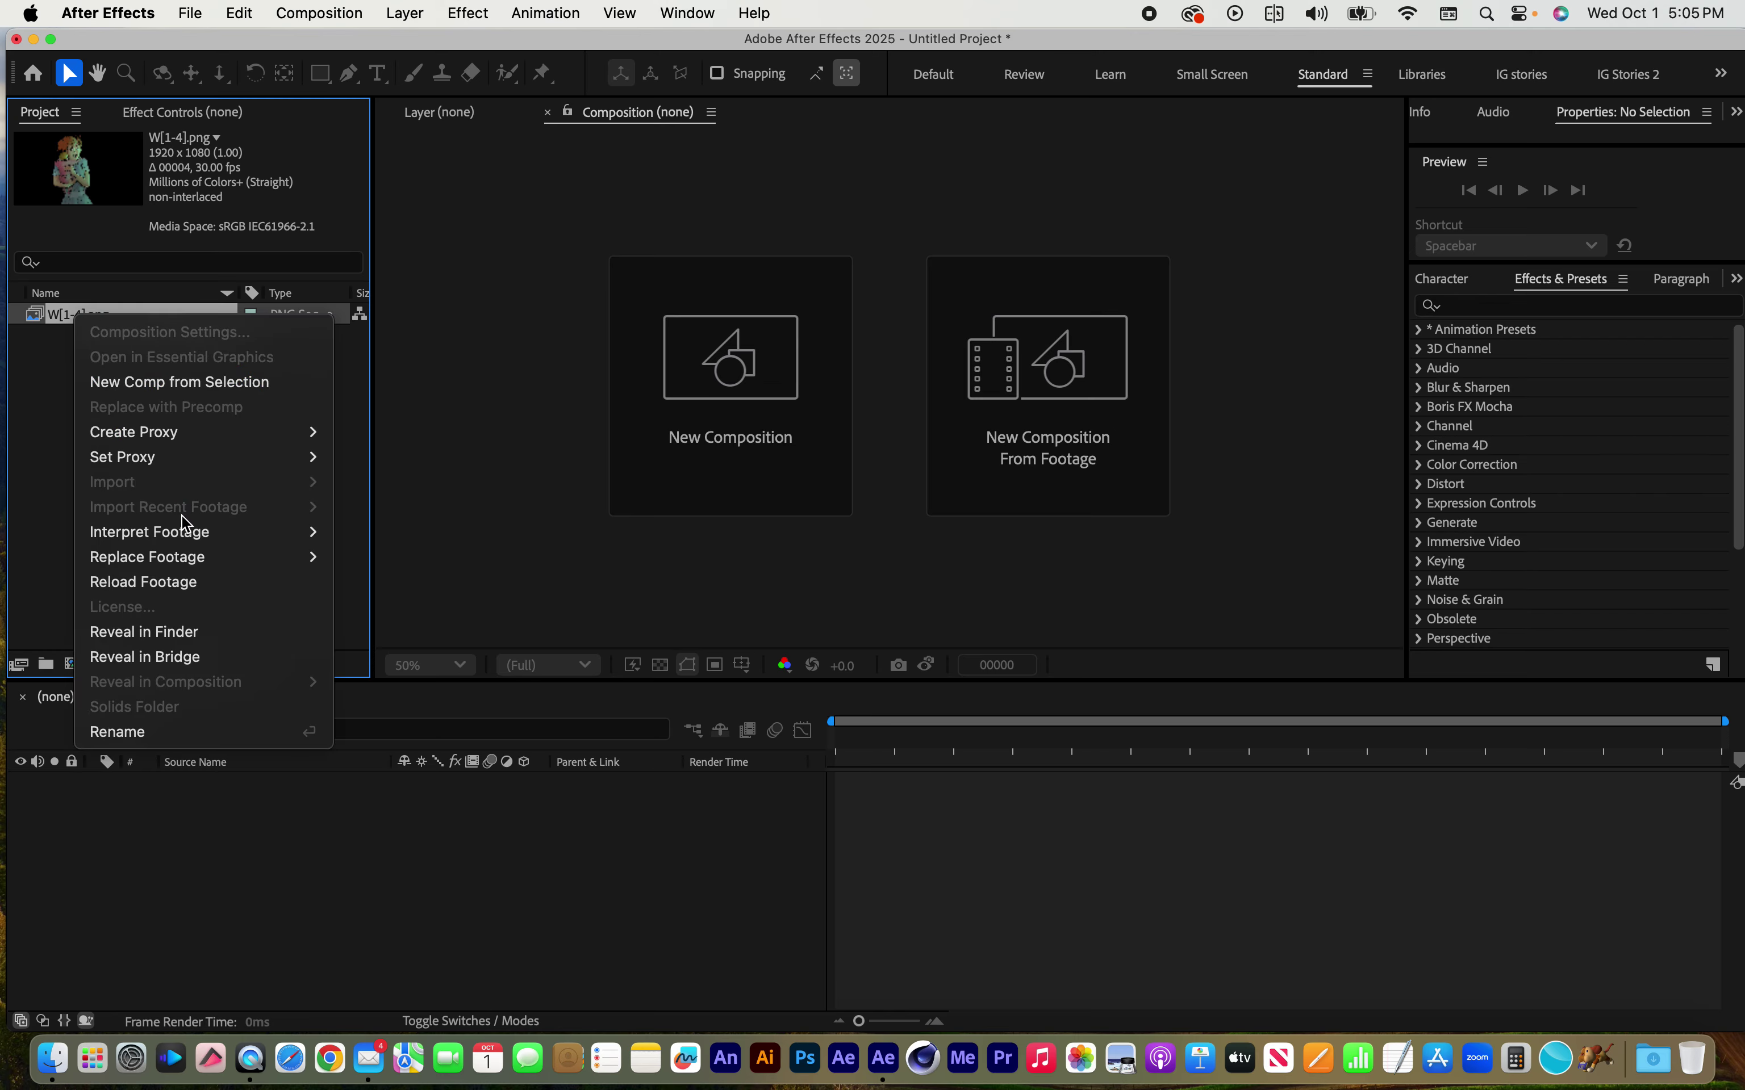
mouse_move(184, 534)
click(389, 537)
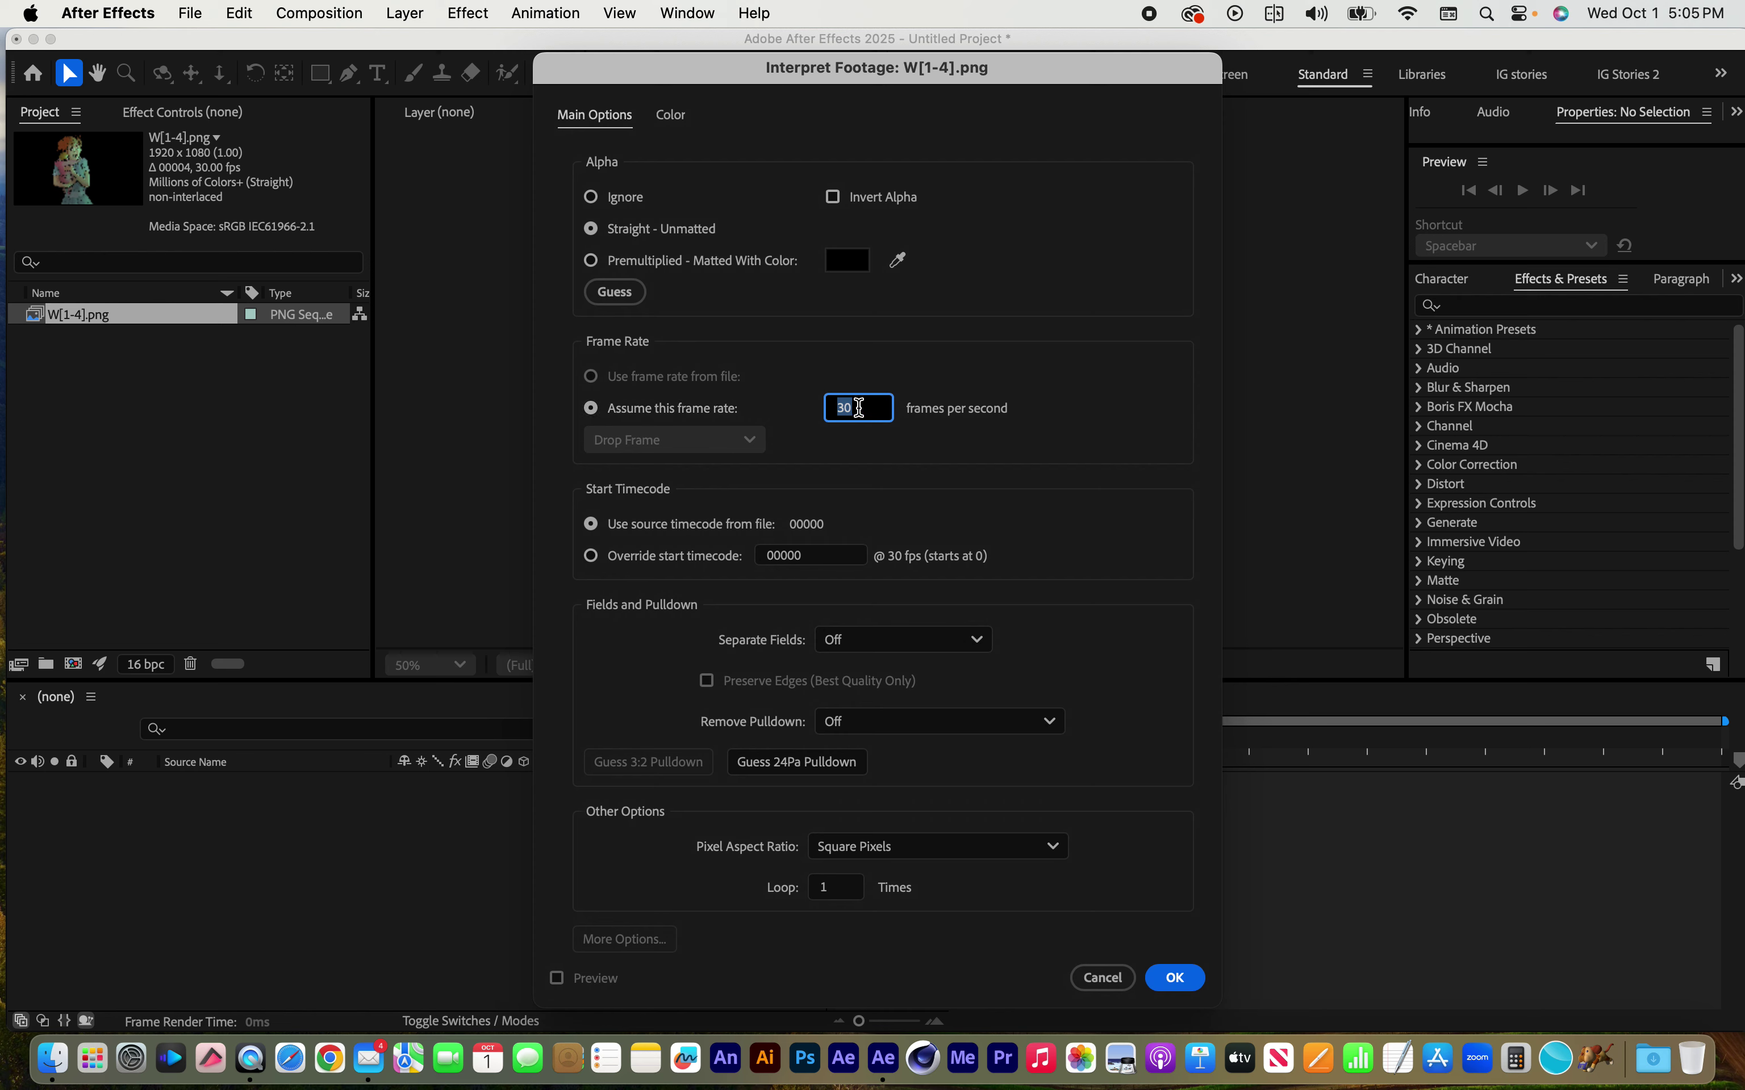
text(24)
click(1175, 978)
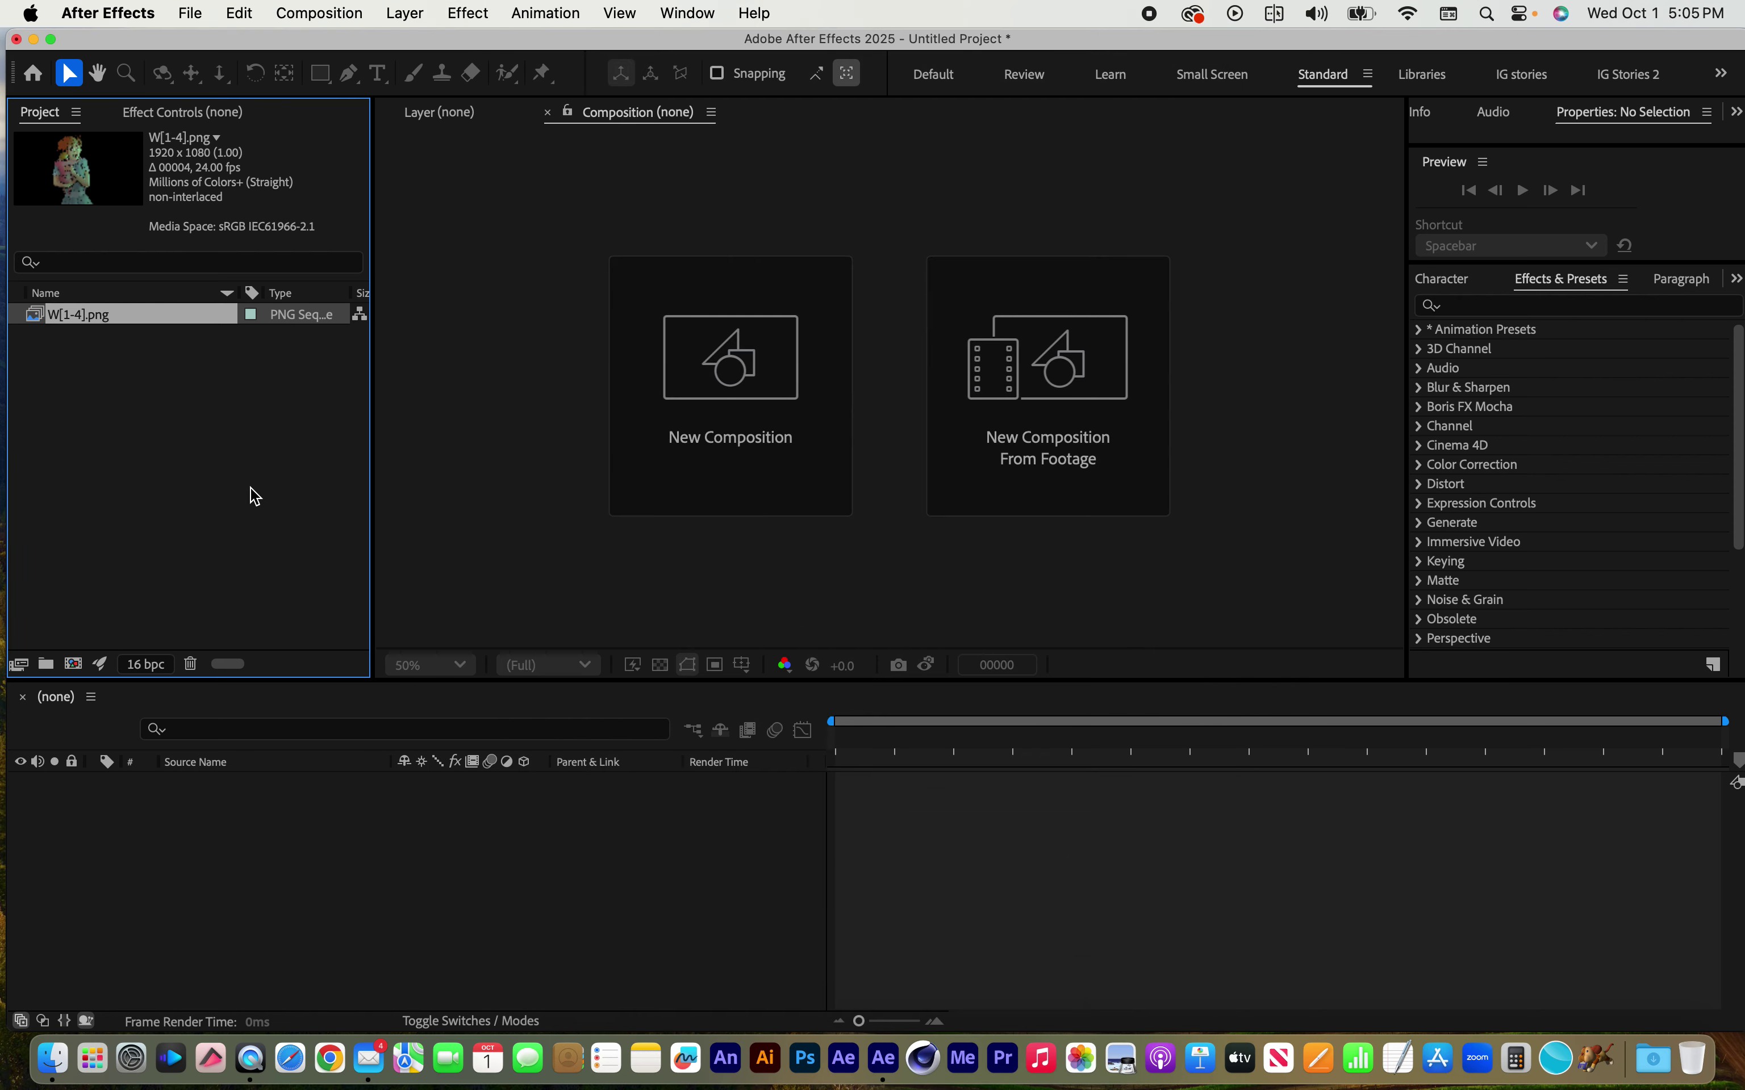
Create a new composition named Composite at 1920x1080, 24 fps, with a duration of 240 frames
click(117, 377)
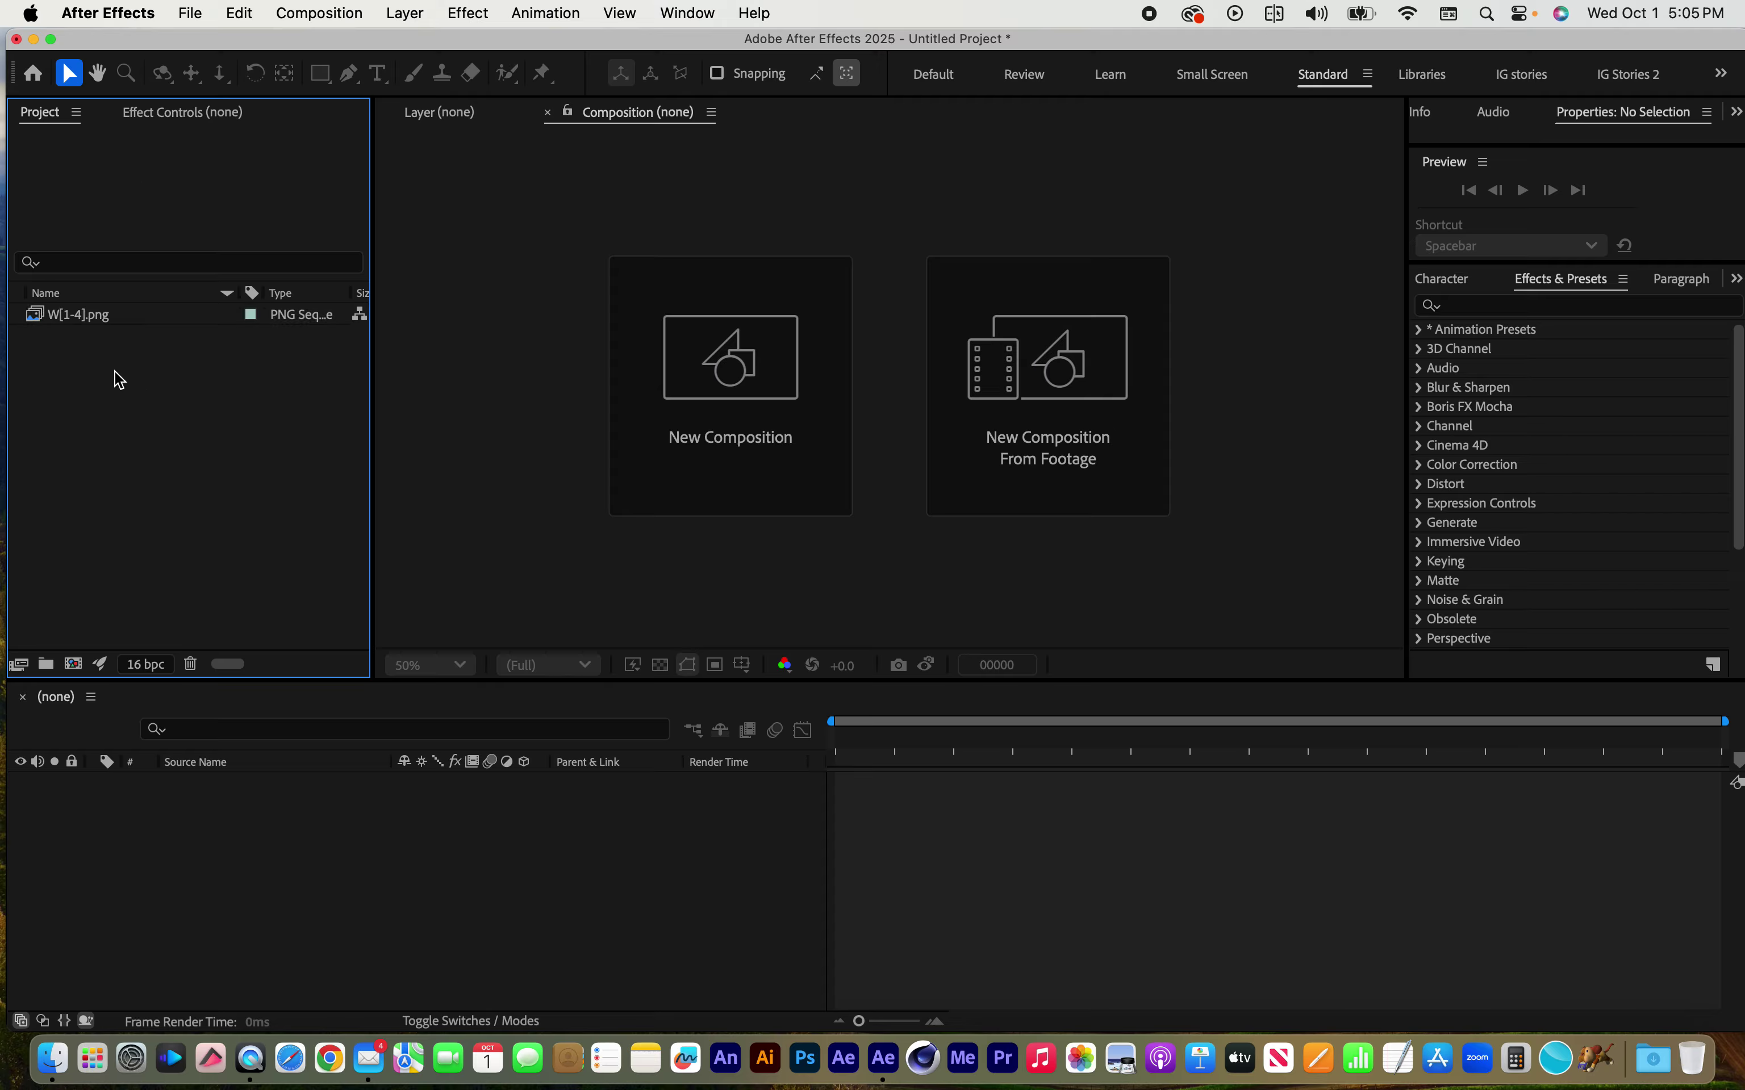
click(86, 317)
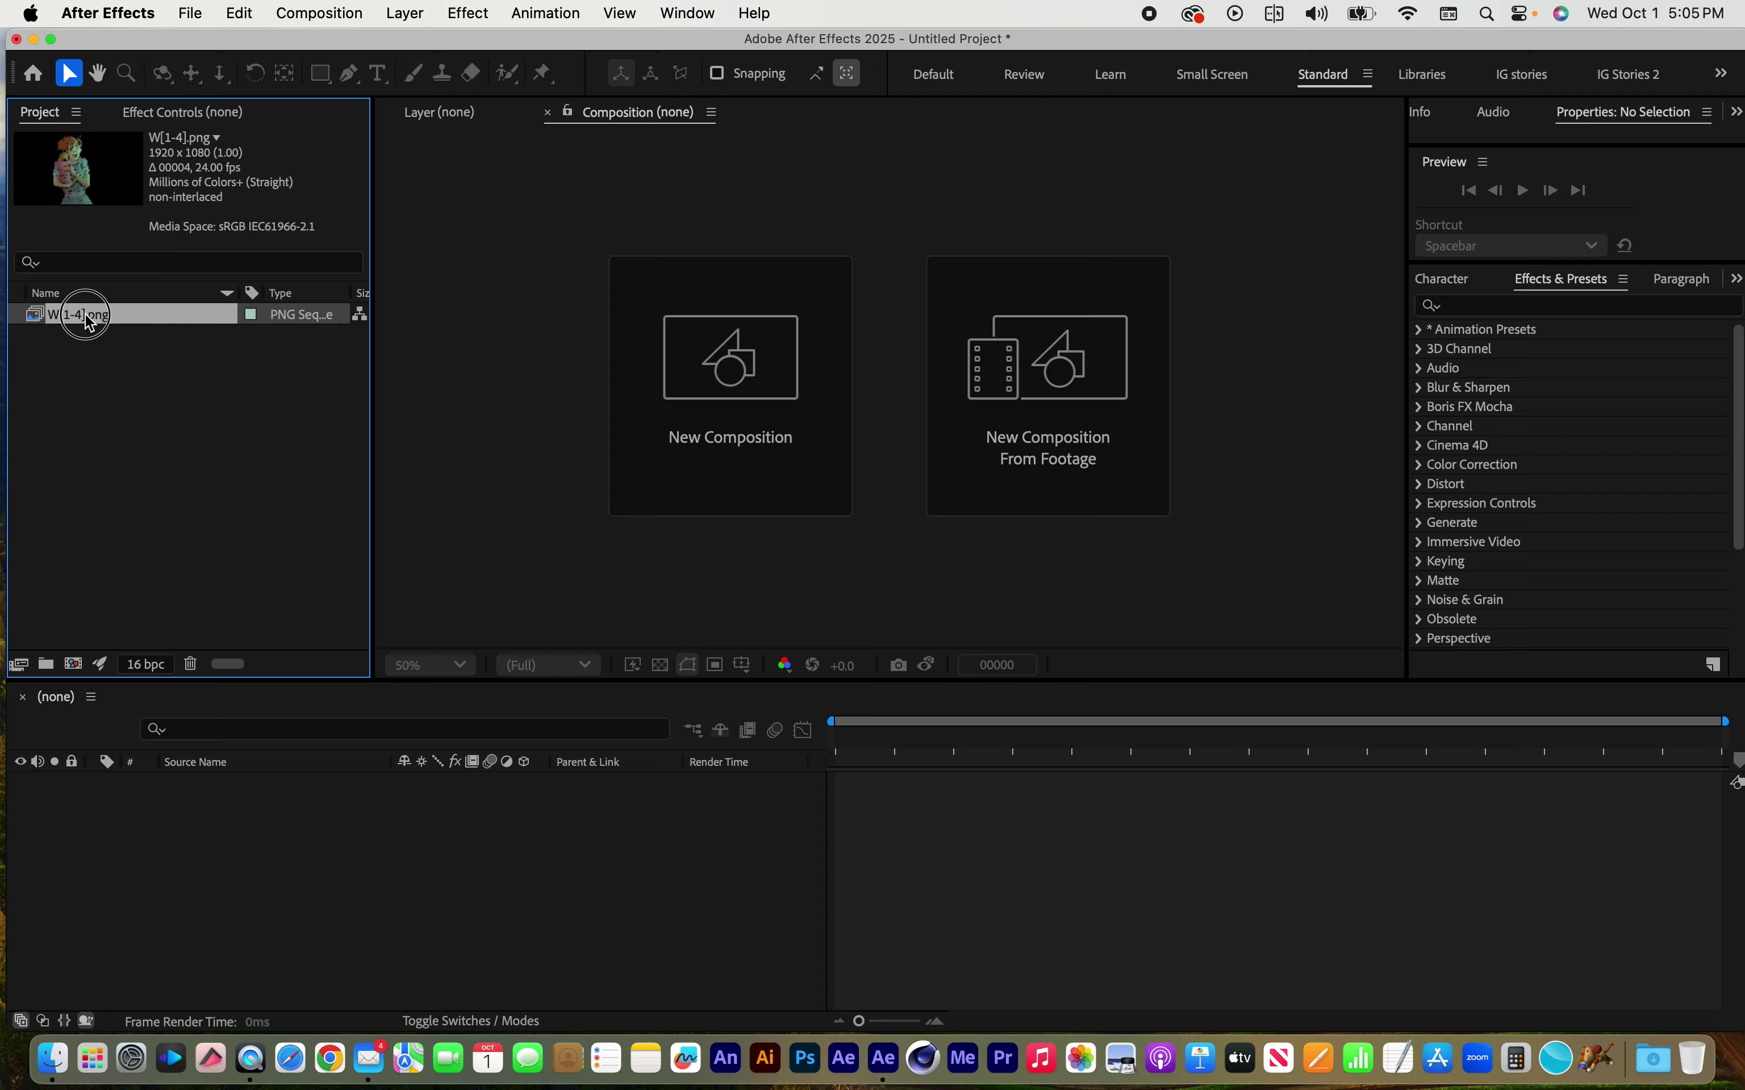
click(316, 10)
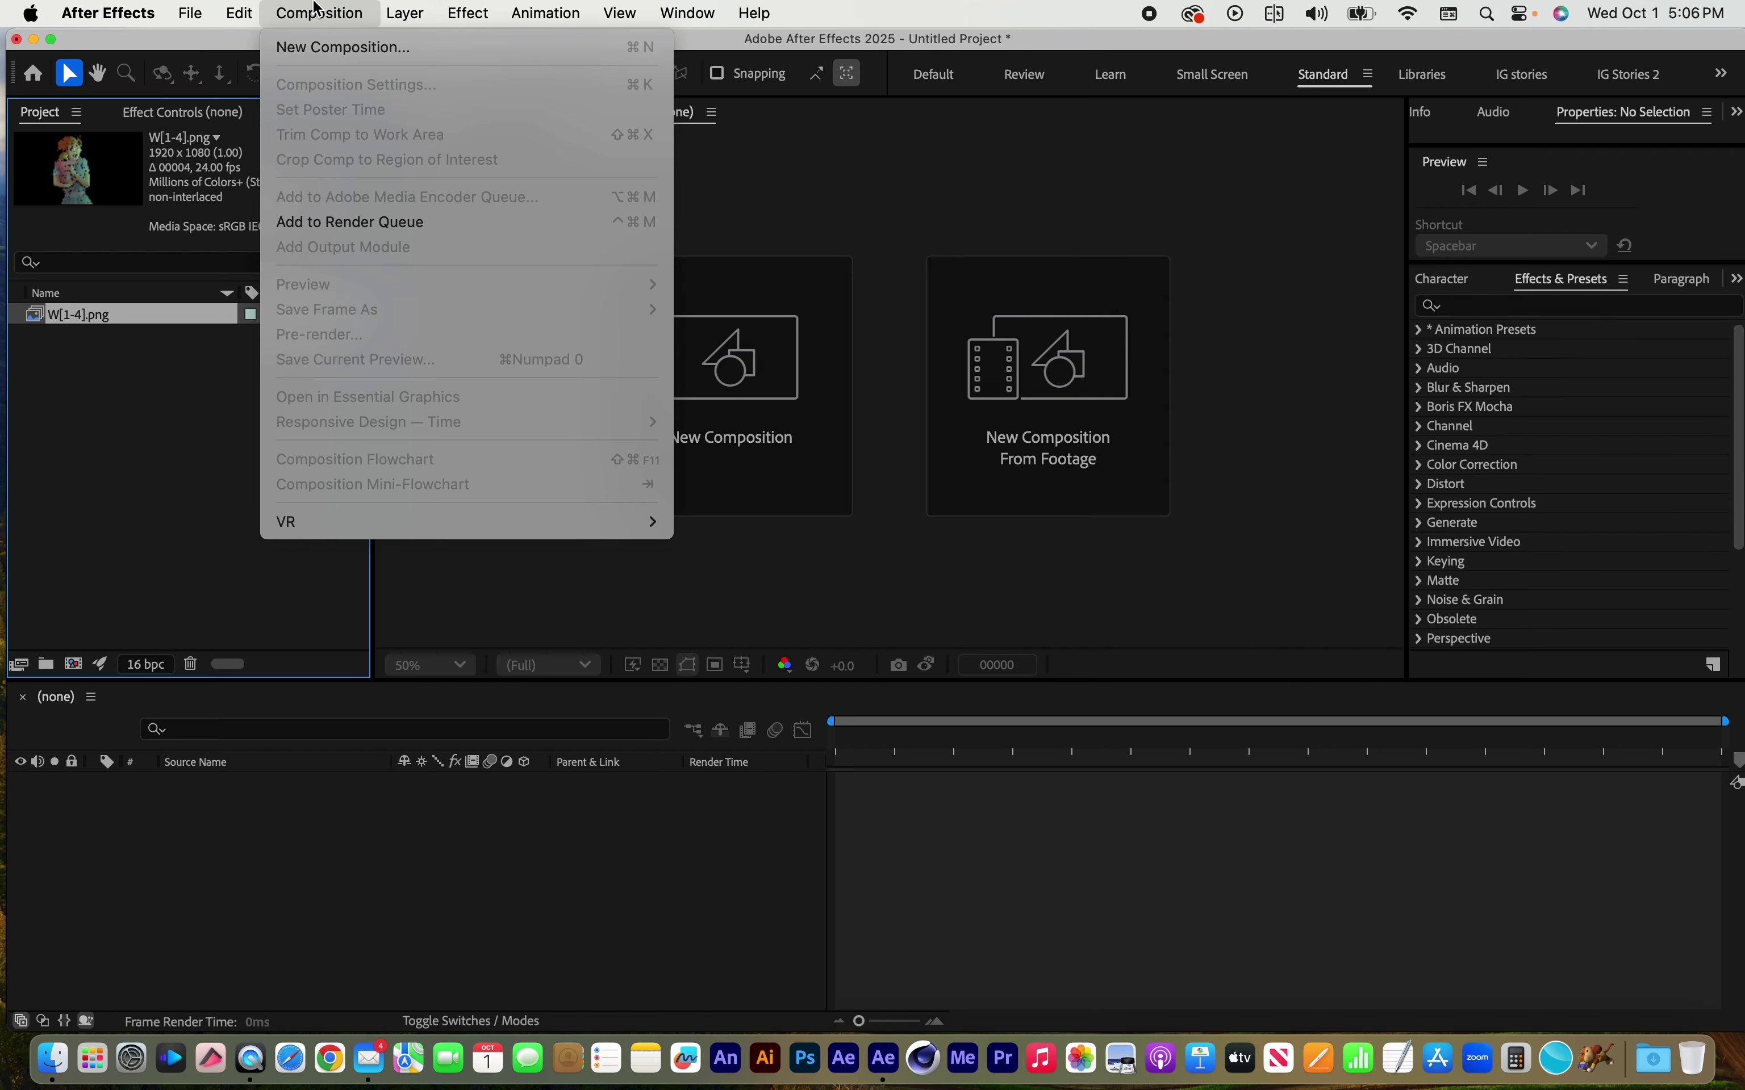
click(329, 47)
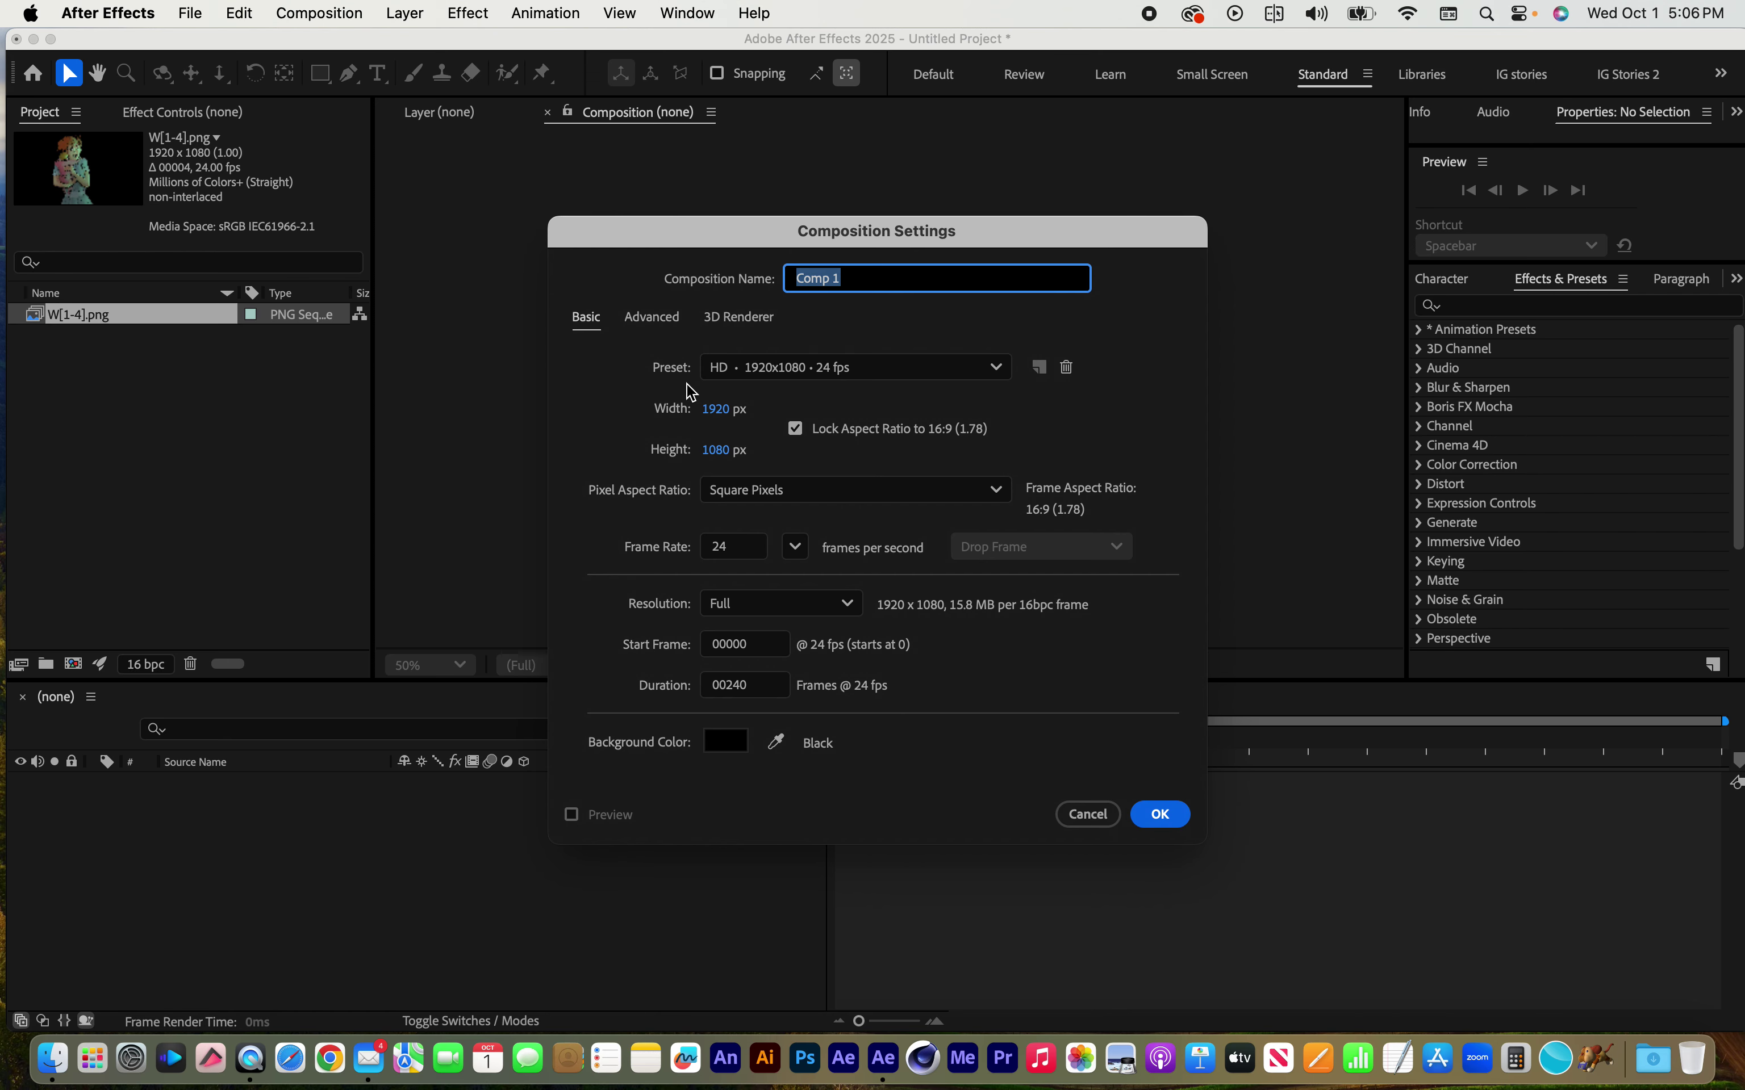
text(C)
click(1180, 821)
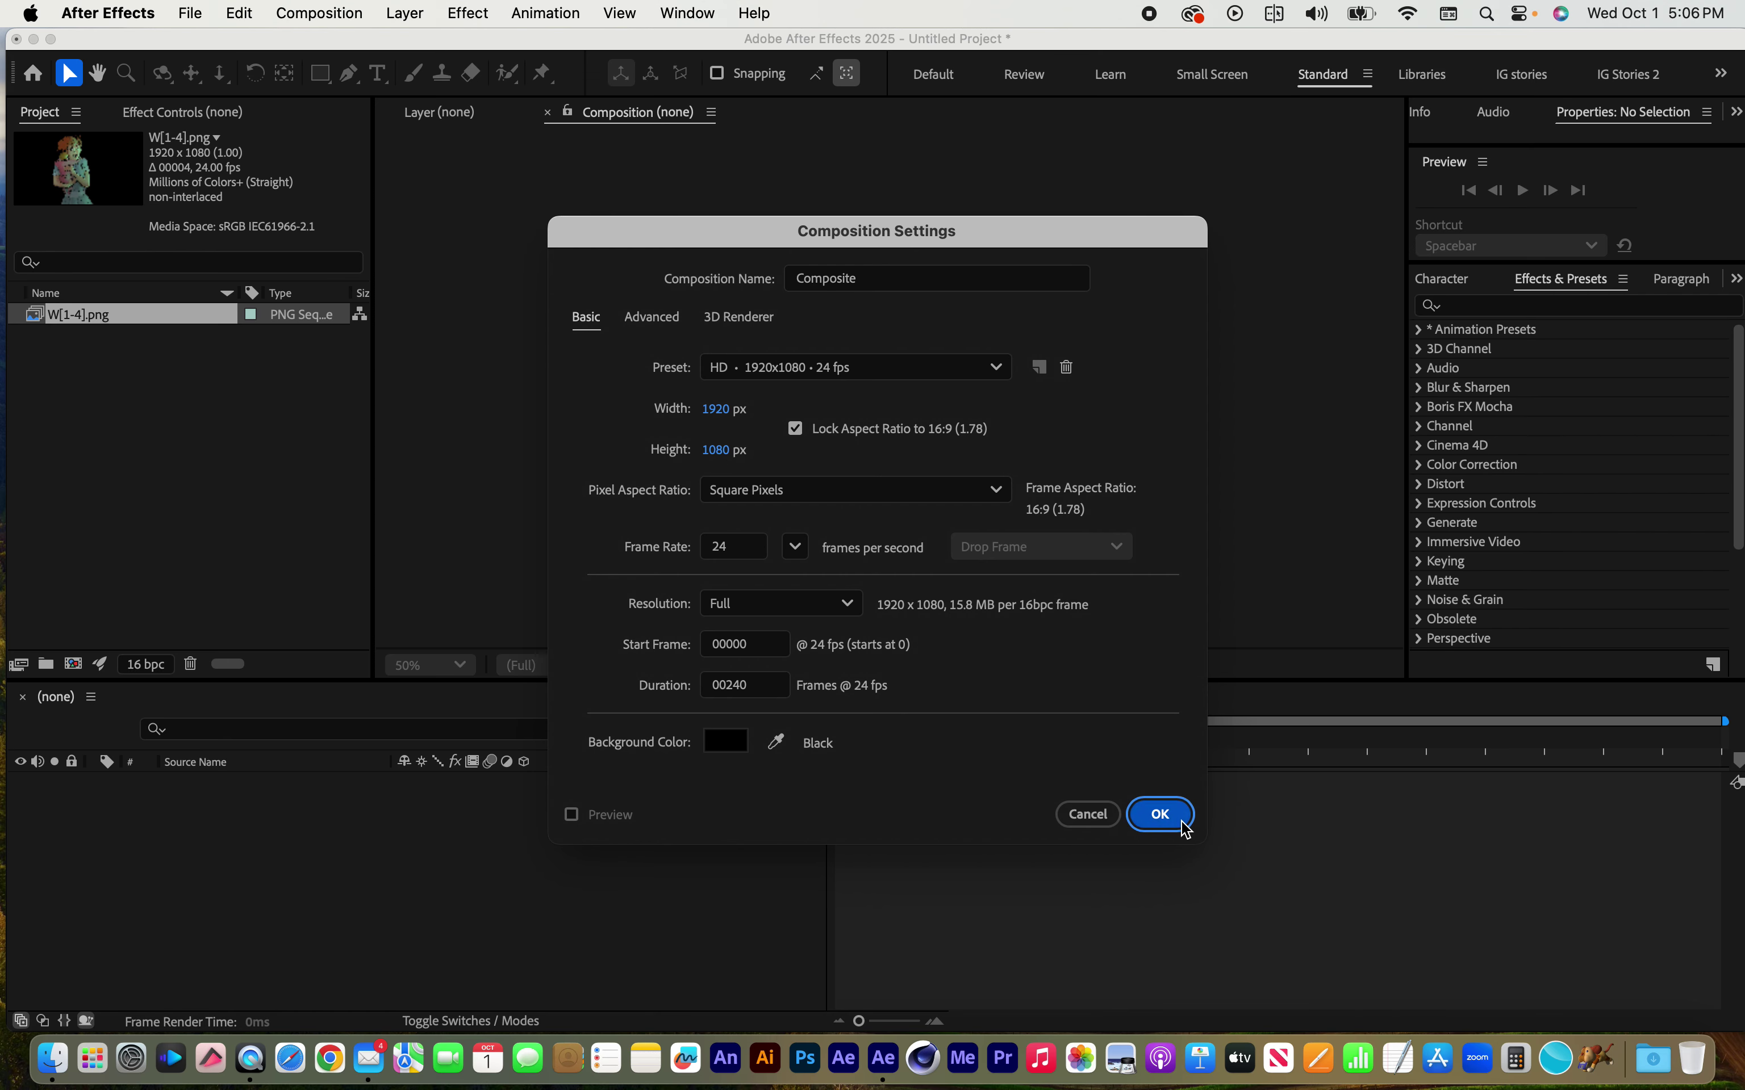
Add the W[1-4].png sequence to the Composite timeline and enable time remapping on its layer
click(34, 315)
drag(34, 317, 198, 847)
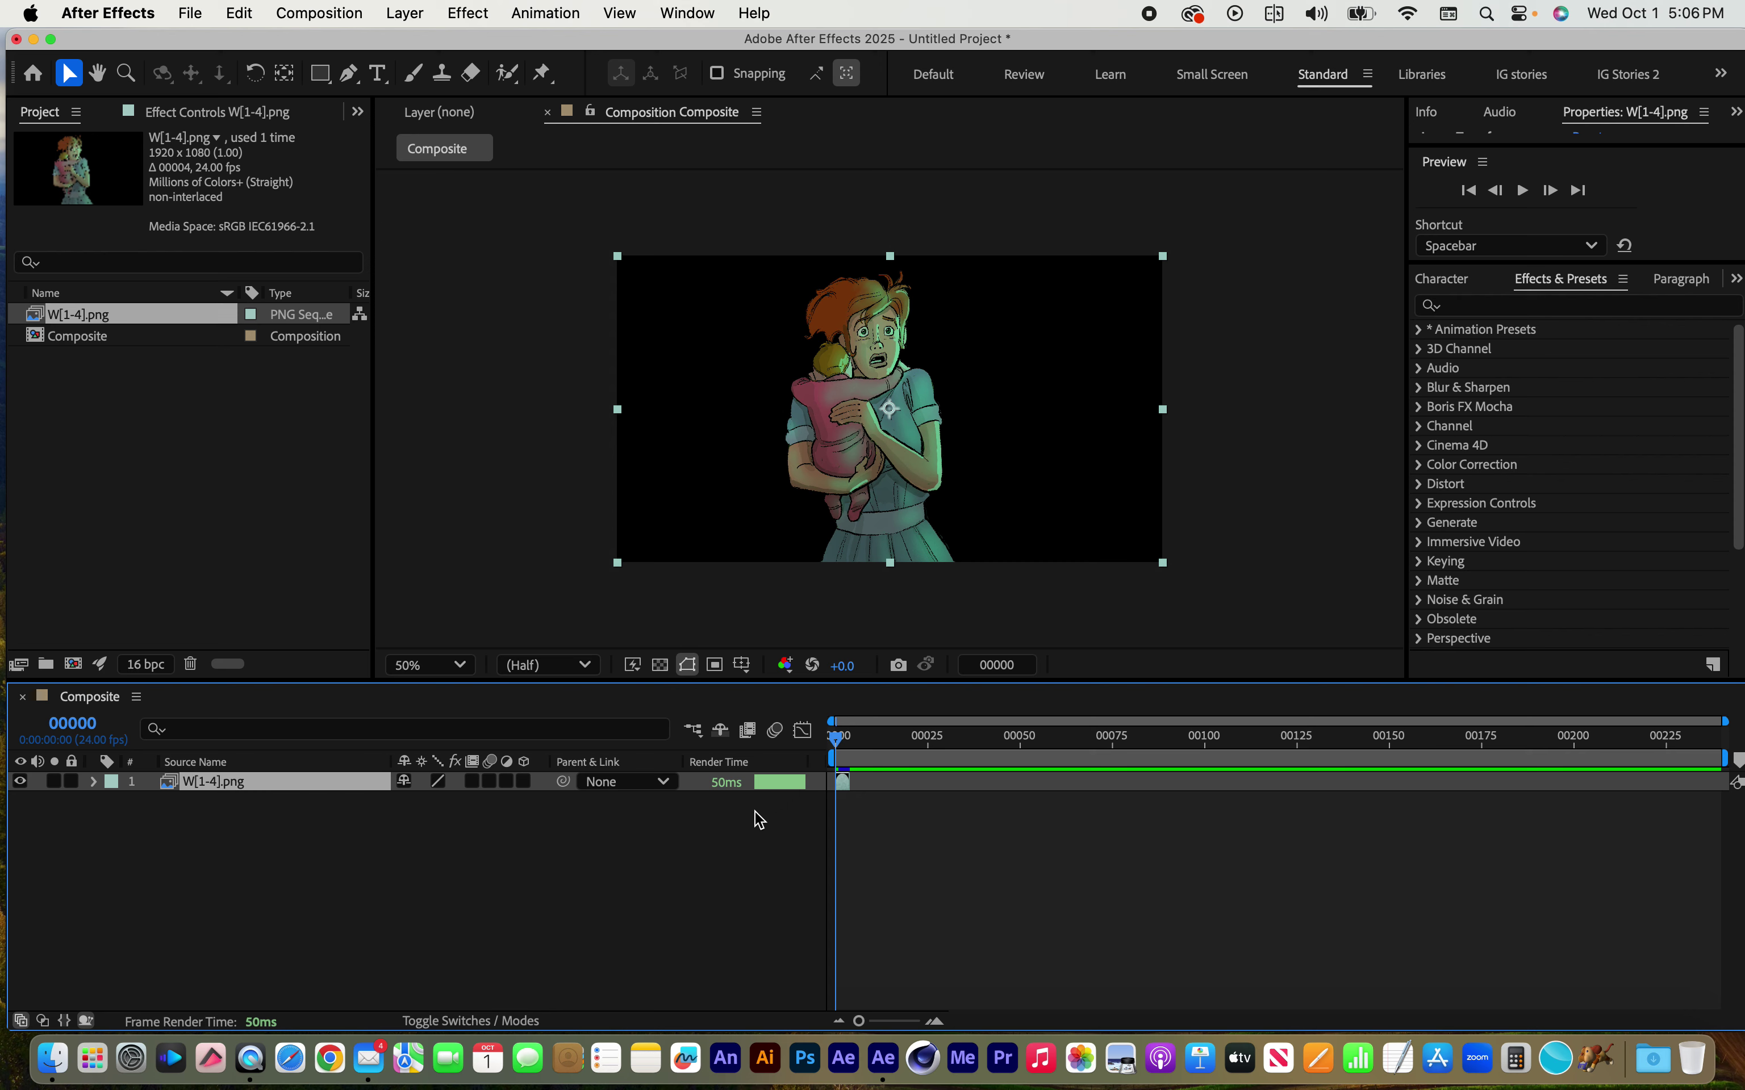
click(412, 5)
mouse_move(442, 326)
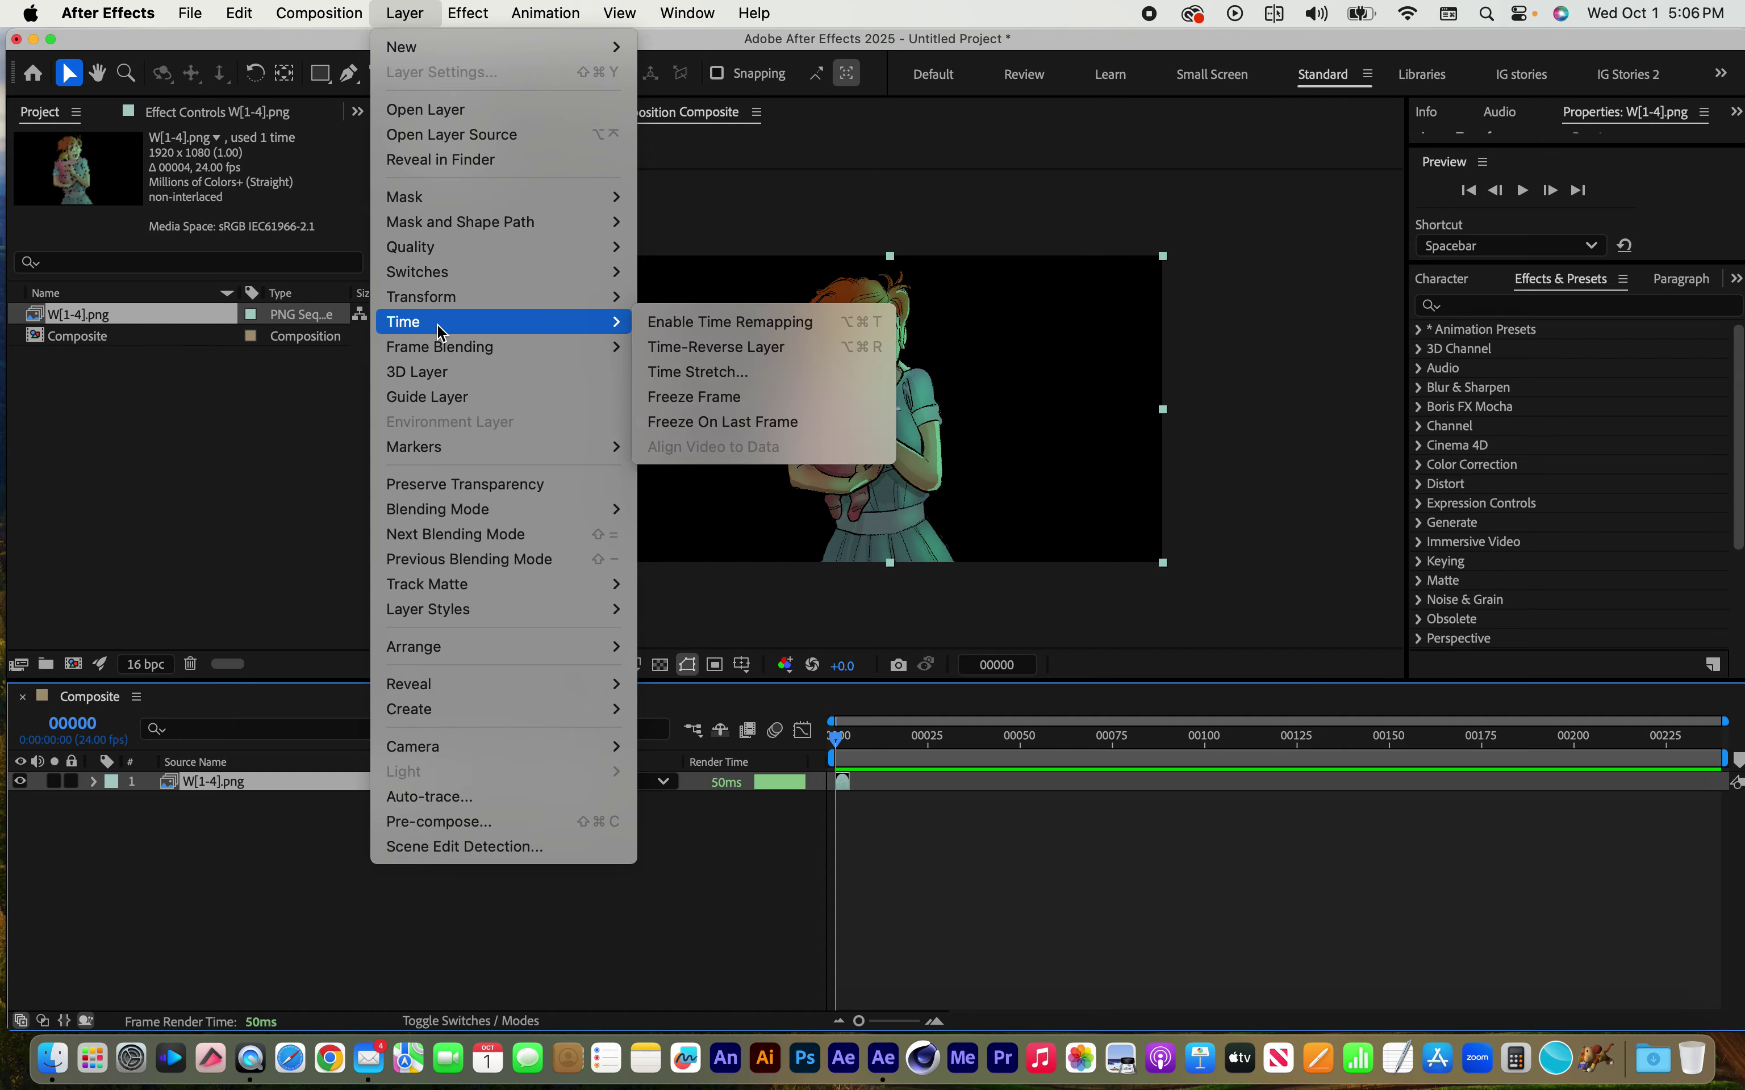
click(652, 324)
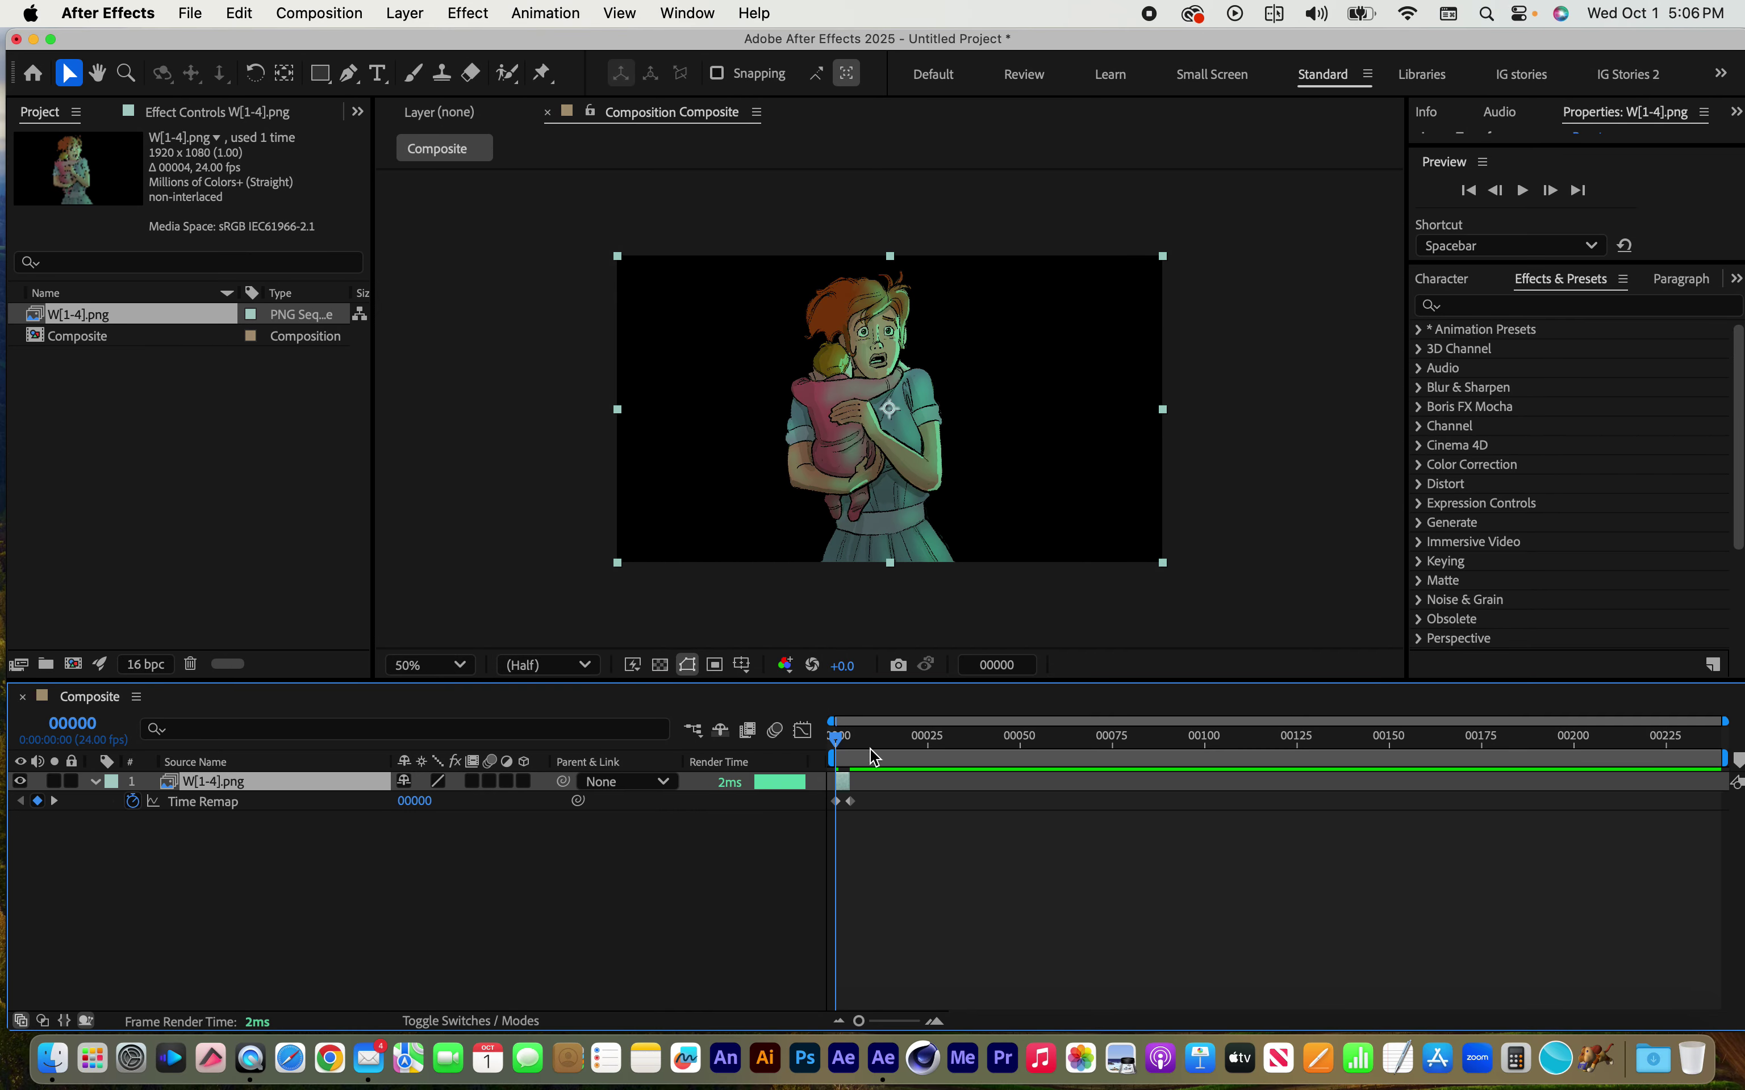
Extend the time-remapped W[1-4].png layer to the end of the Composite composition
drag(849, 788, 1723, 794)
drag(1723, 721, 836, 739)
click(924, 743)
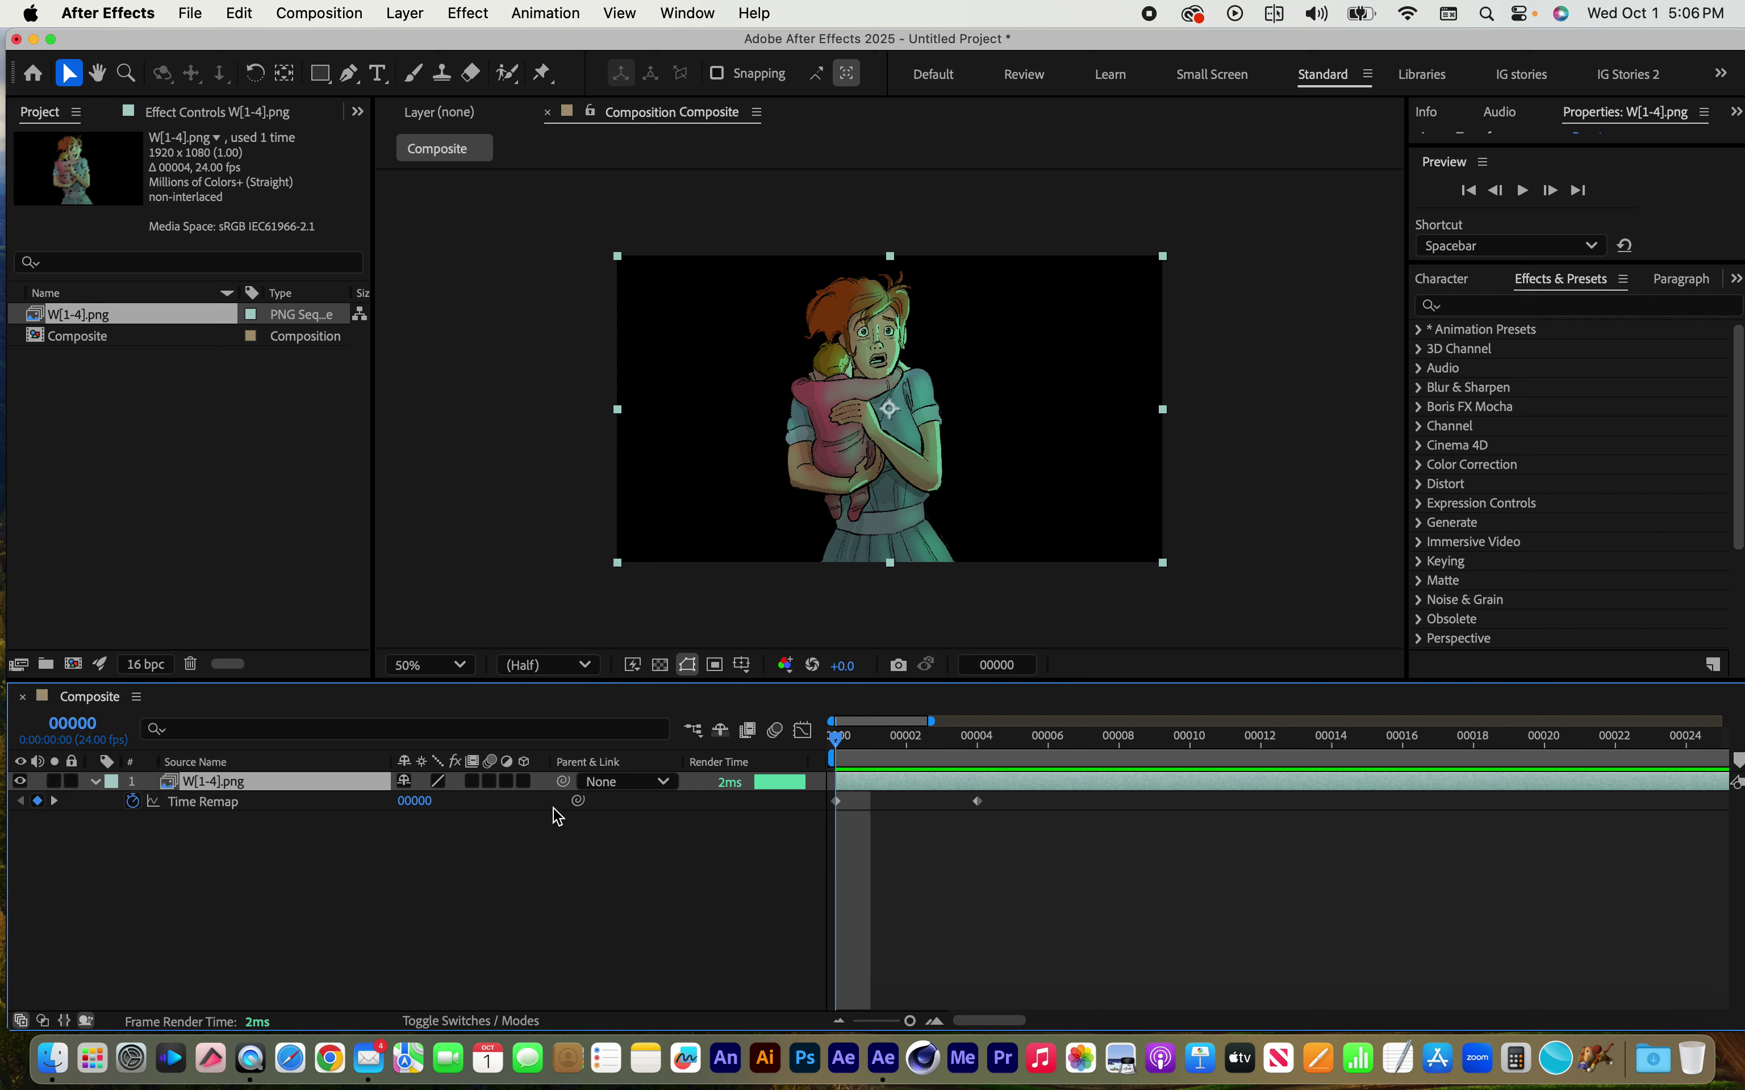
Add a Time Remap keyframe at frame 3 of the W[1-4].png layer and delete the keyframe at frame 4
click(977, 801)
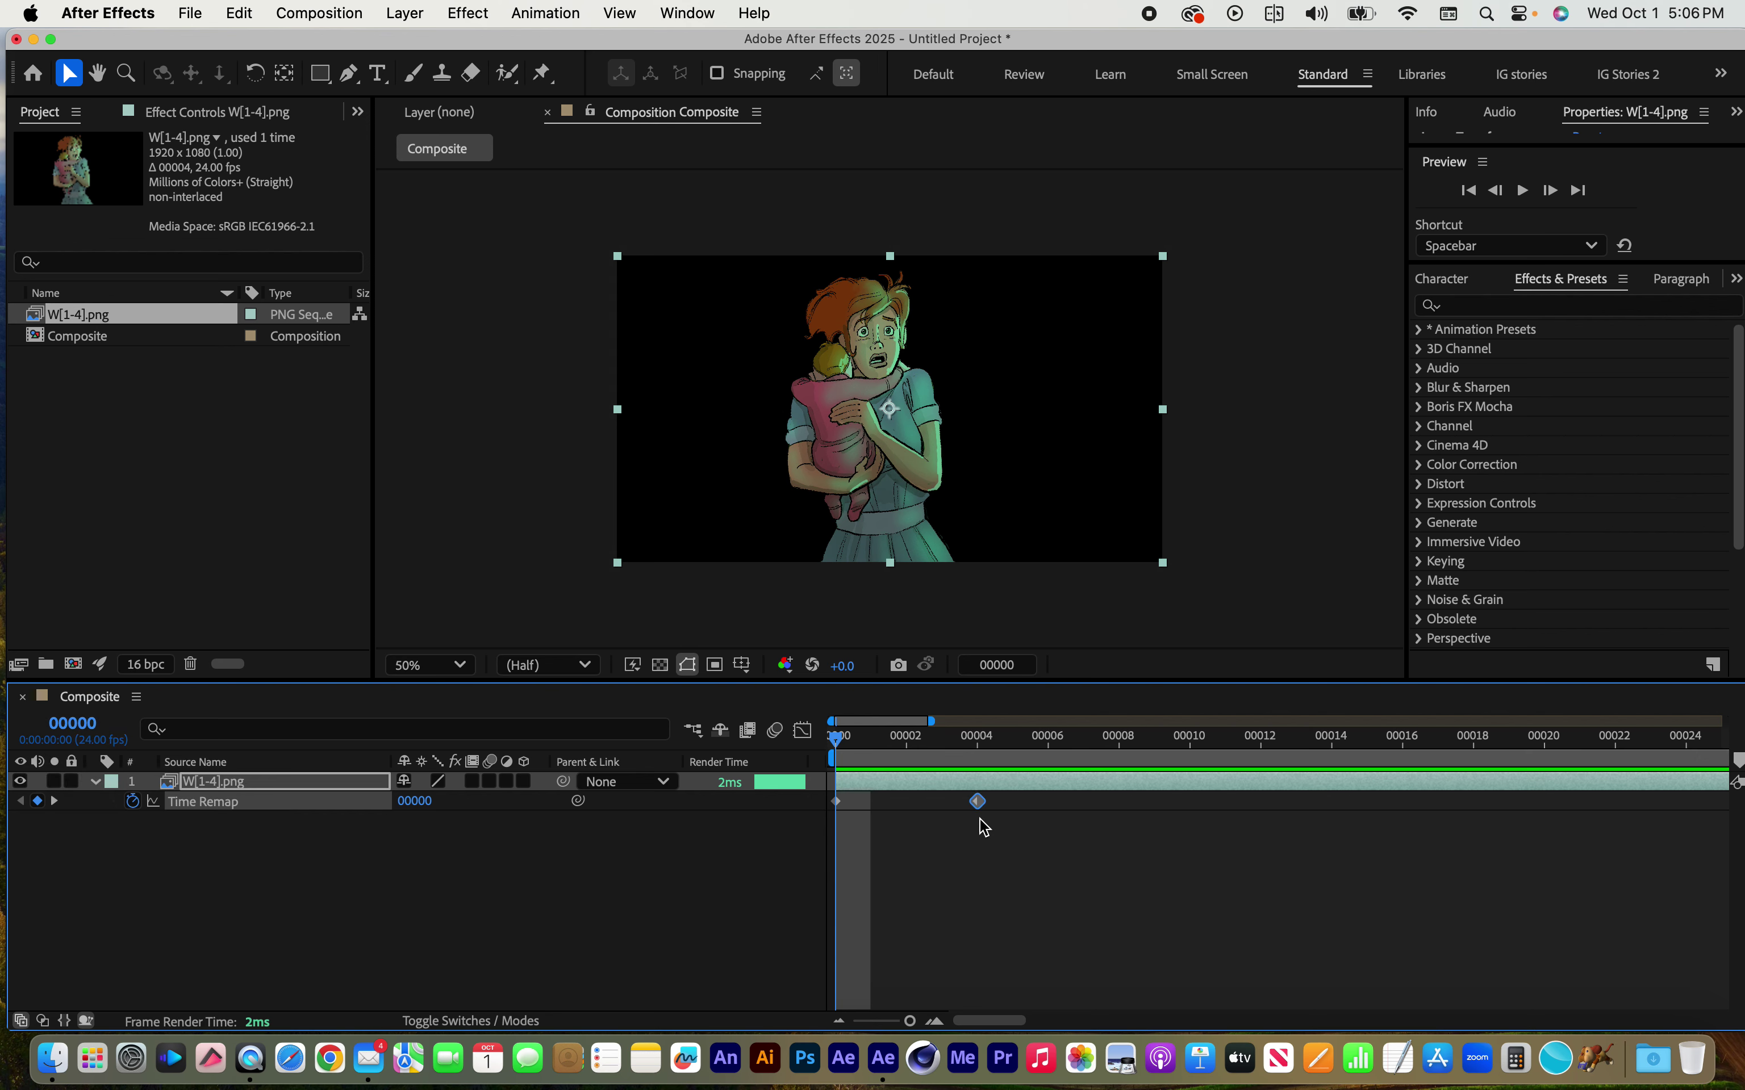
click(946, 737)
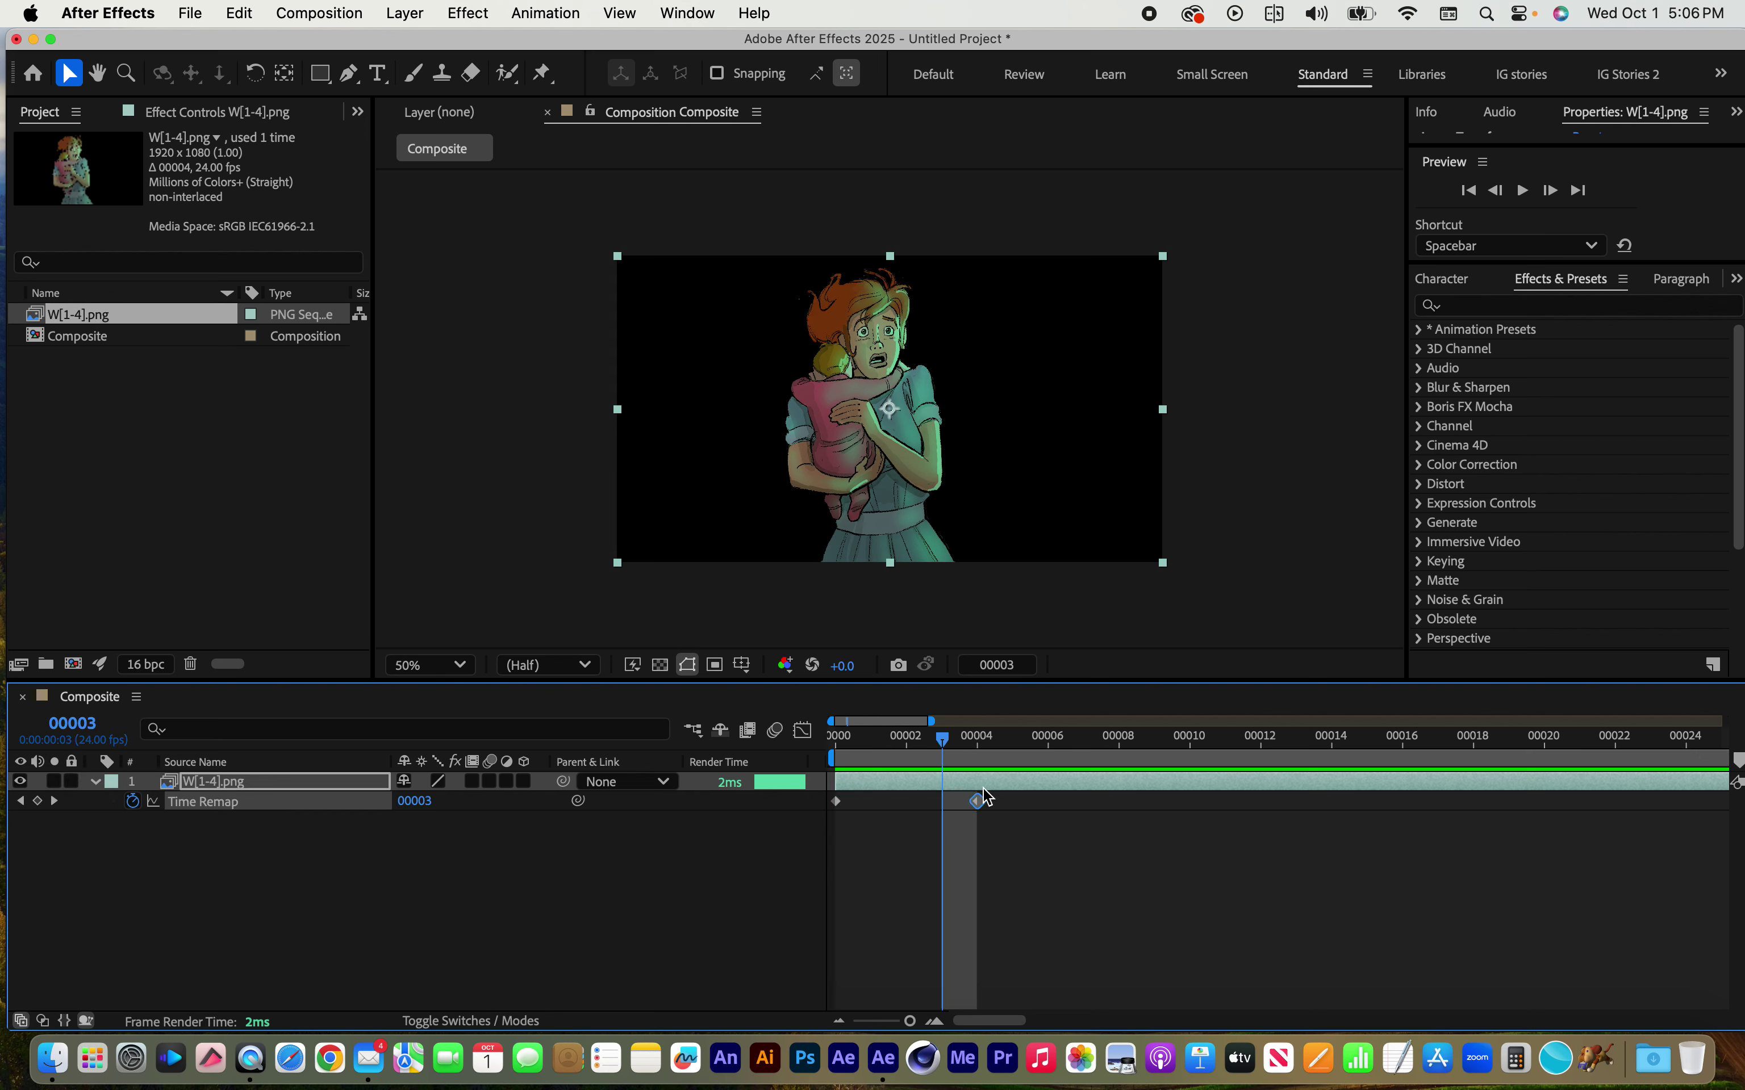
click(942, 735)
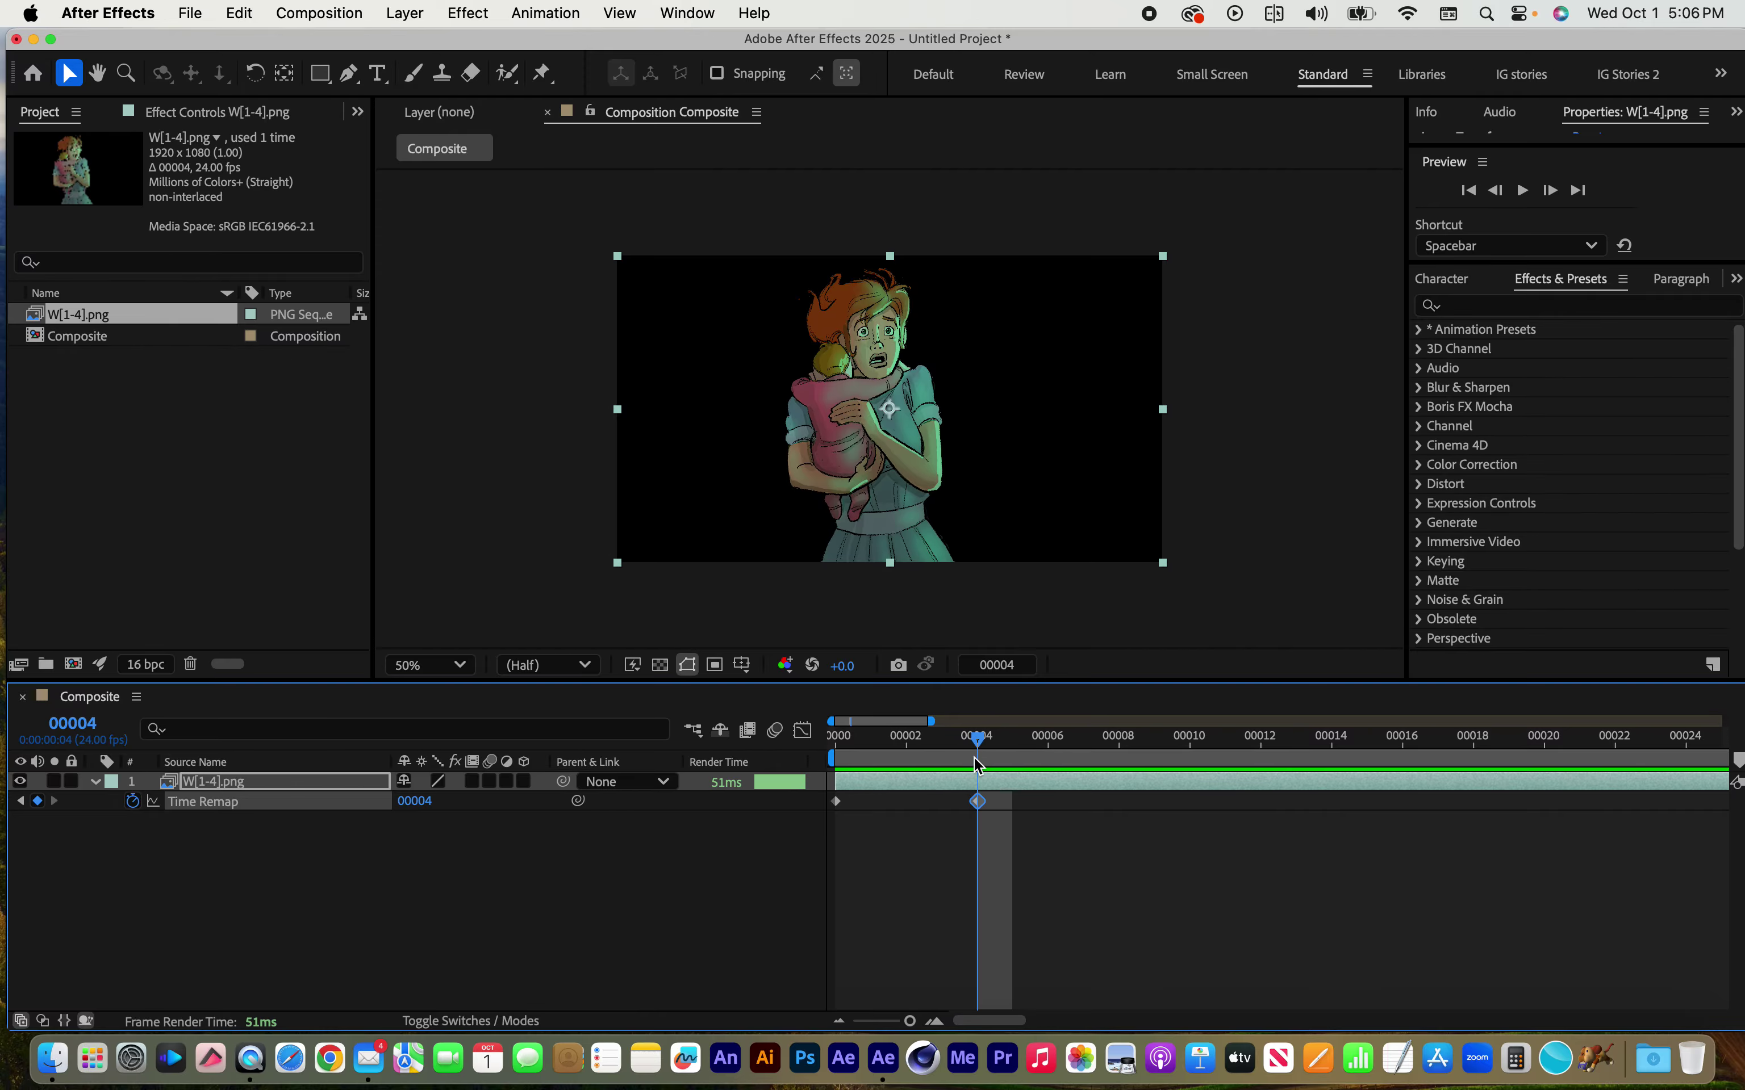
click(829, 734)
mouse_move(830, 735)
mouse_down()
mouse_move(1046, 734)
mouse_move(838, 734)
mouse_up()
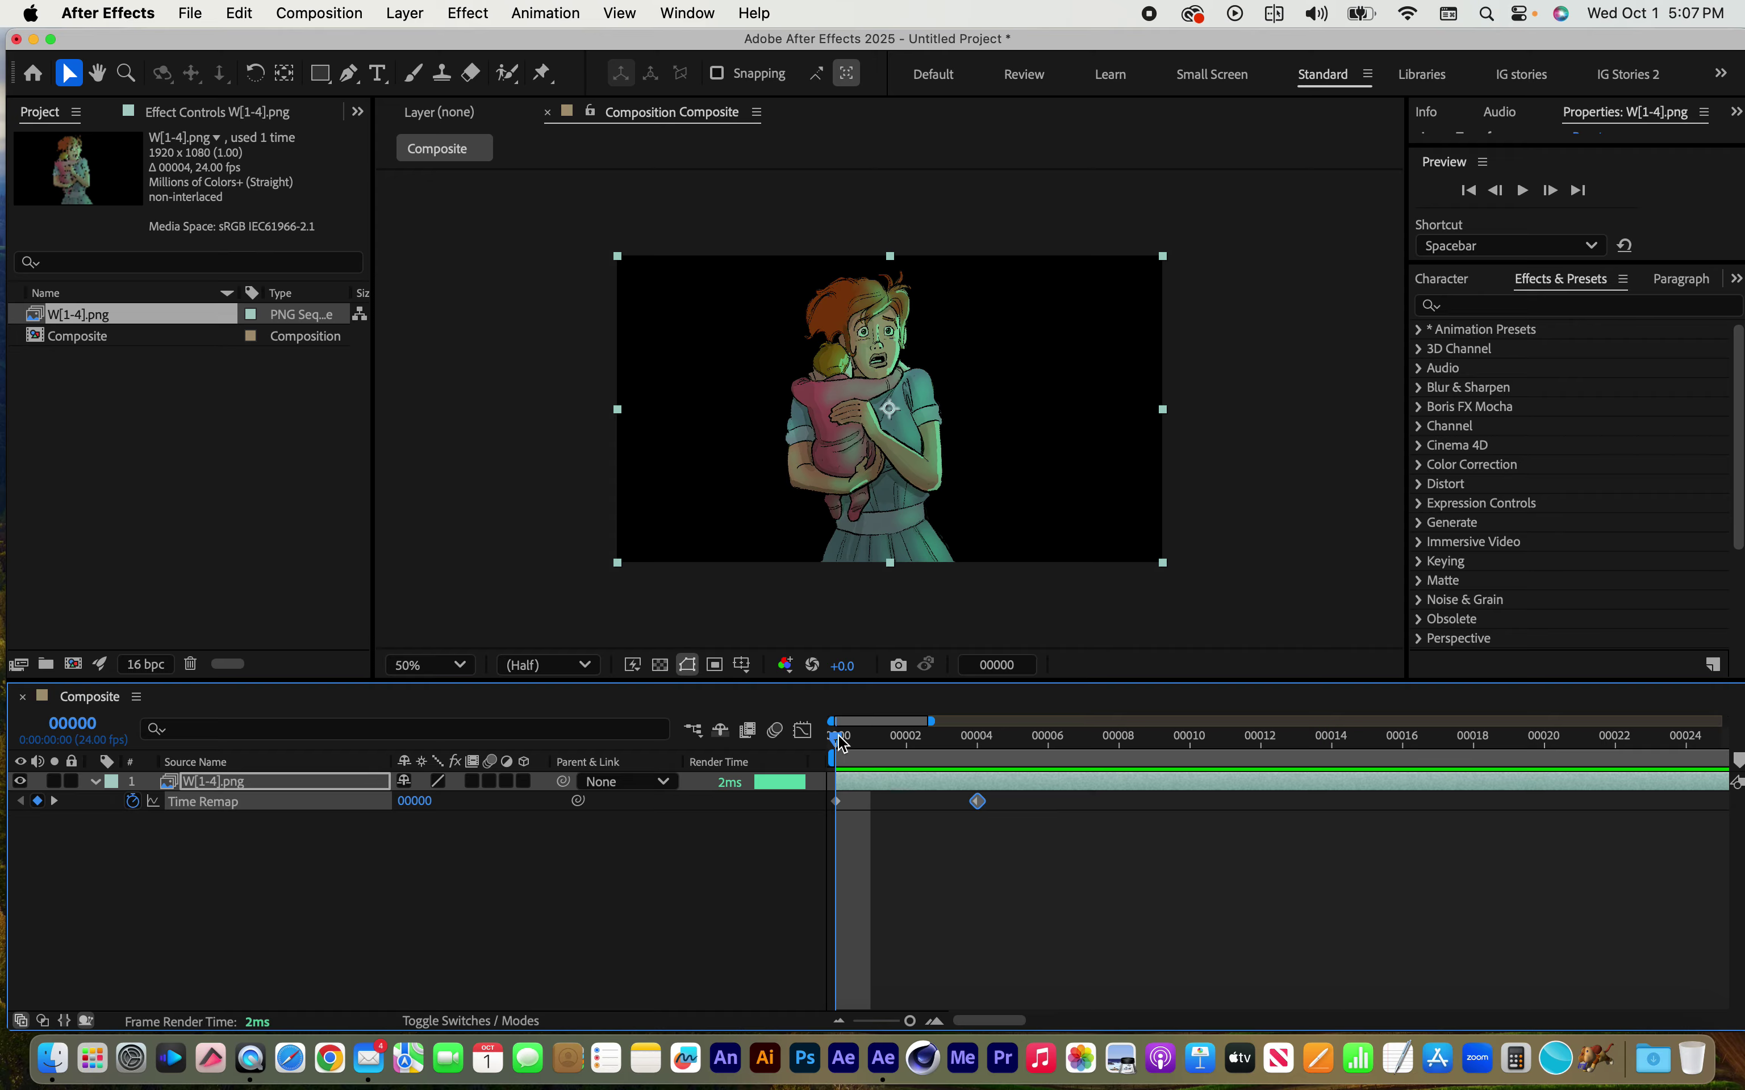
key(Page_Down)
key(Page_Down)
key(Page_Down)
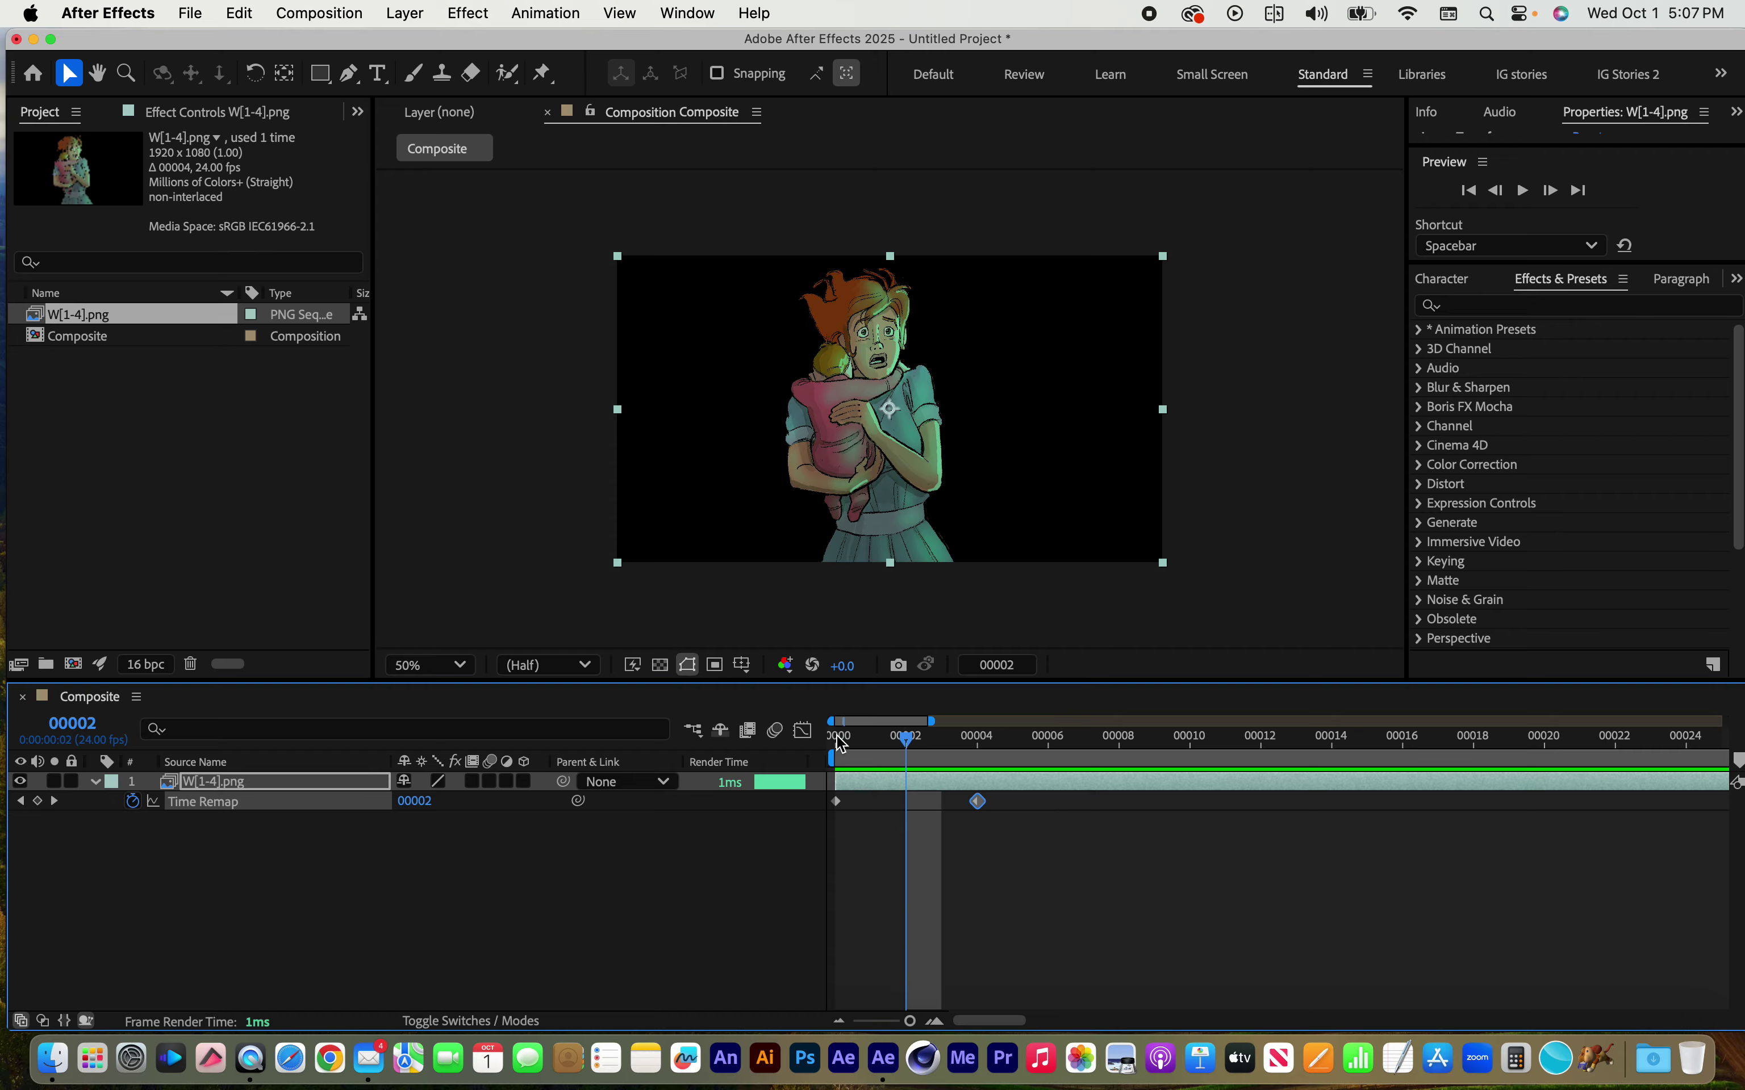
click(37, 801)
click(979, 801)
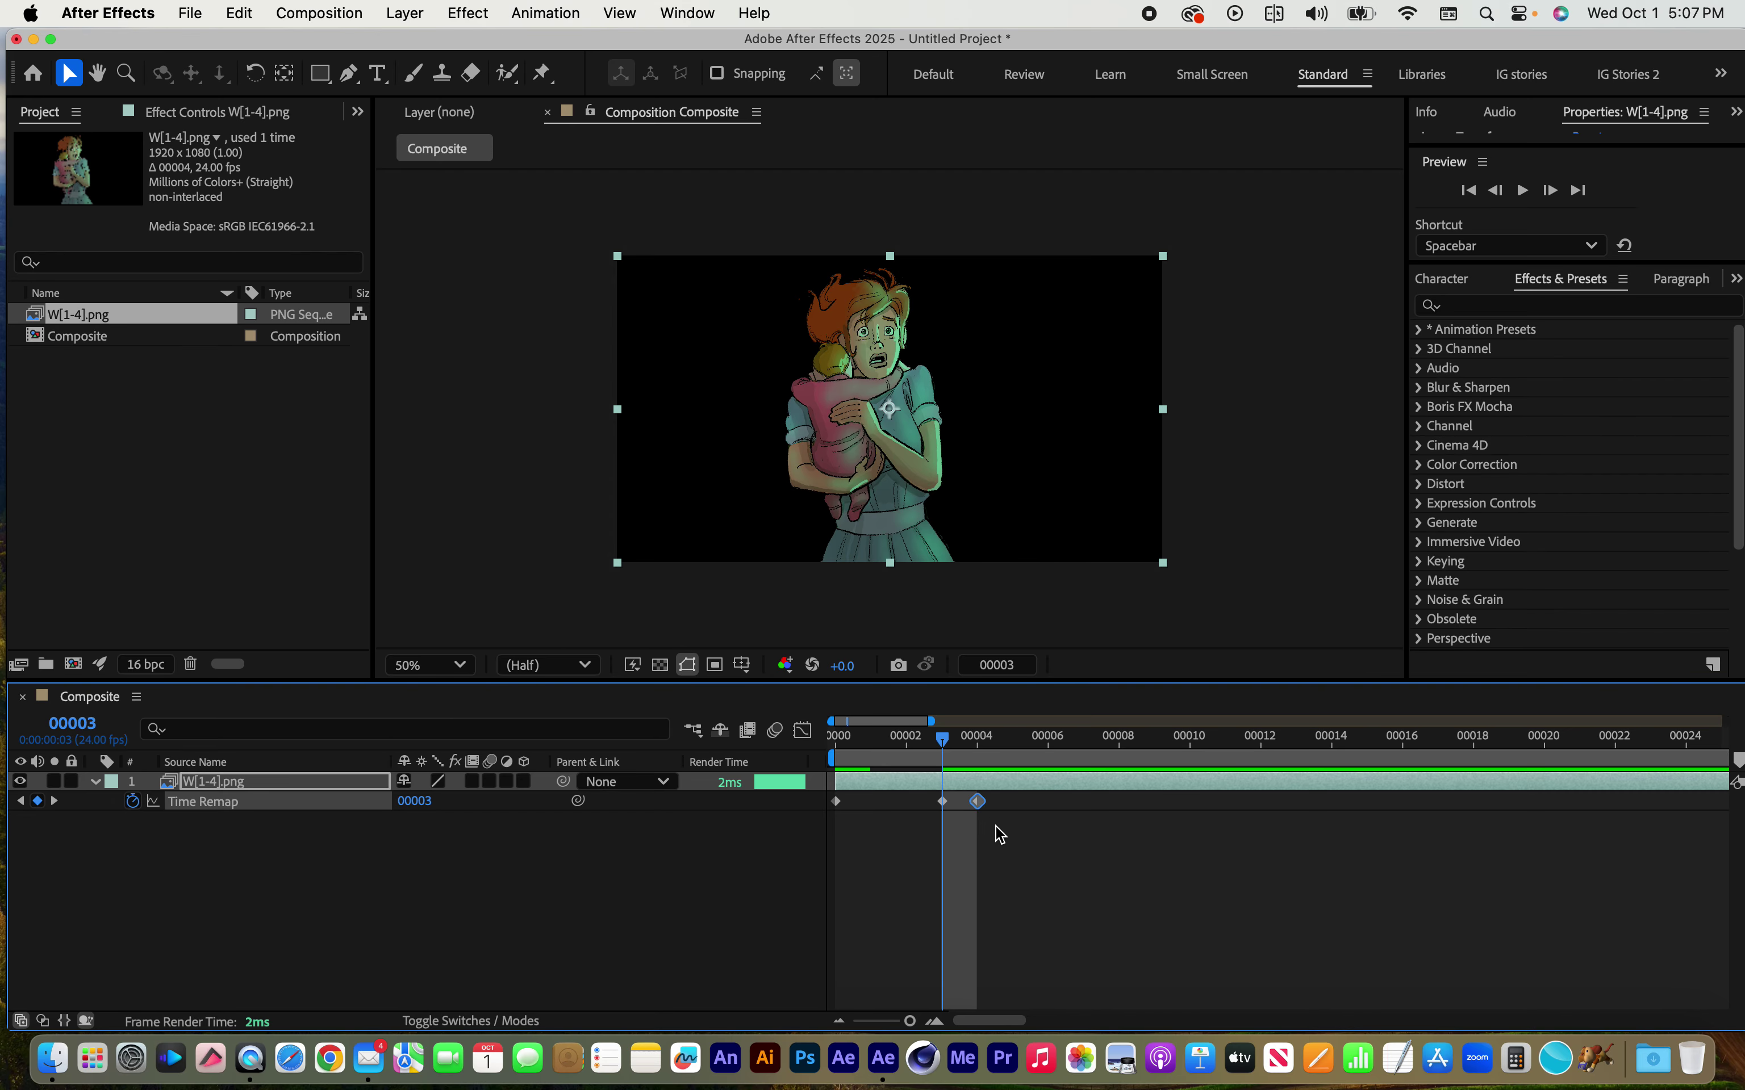
drag(995, 829, 958, 765)
key(Delete)
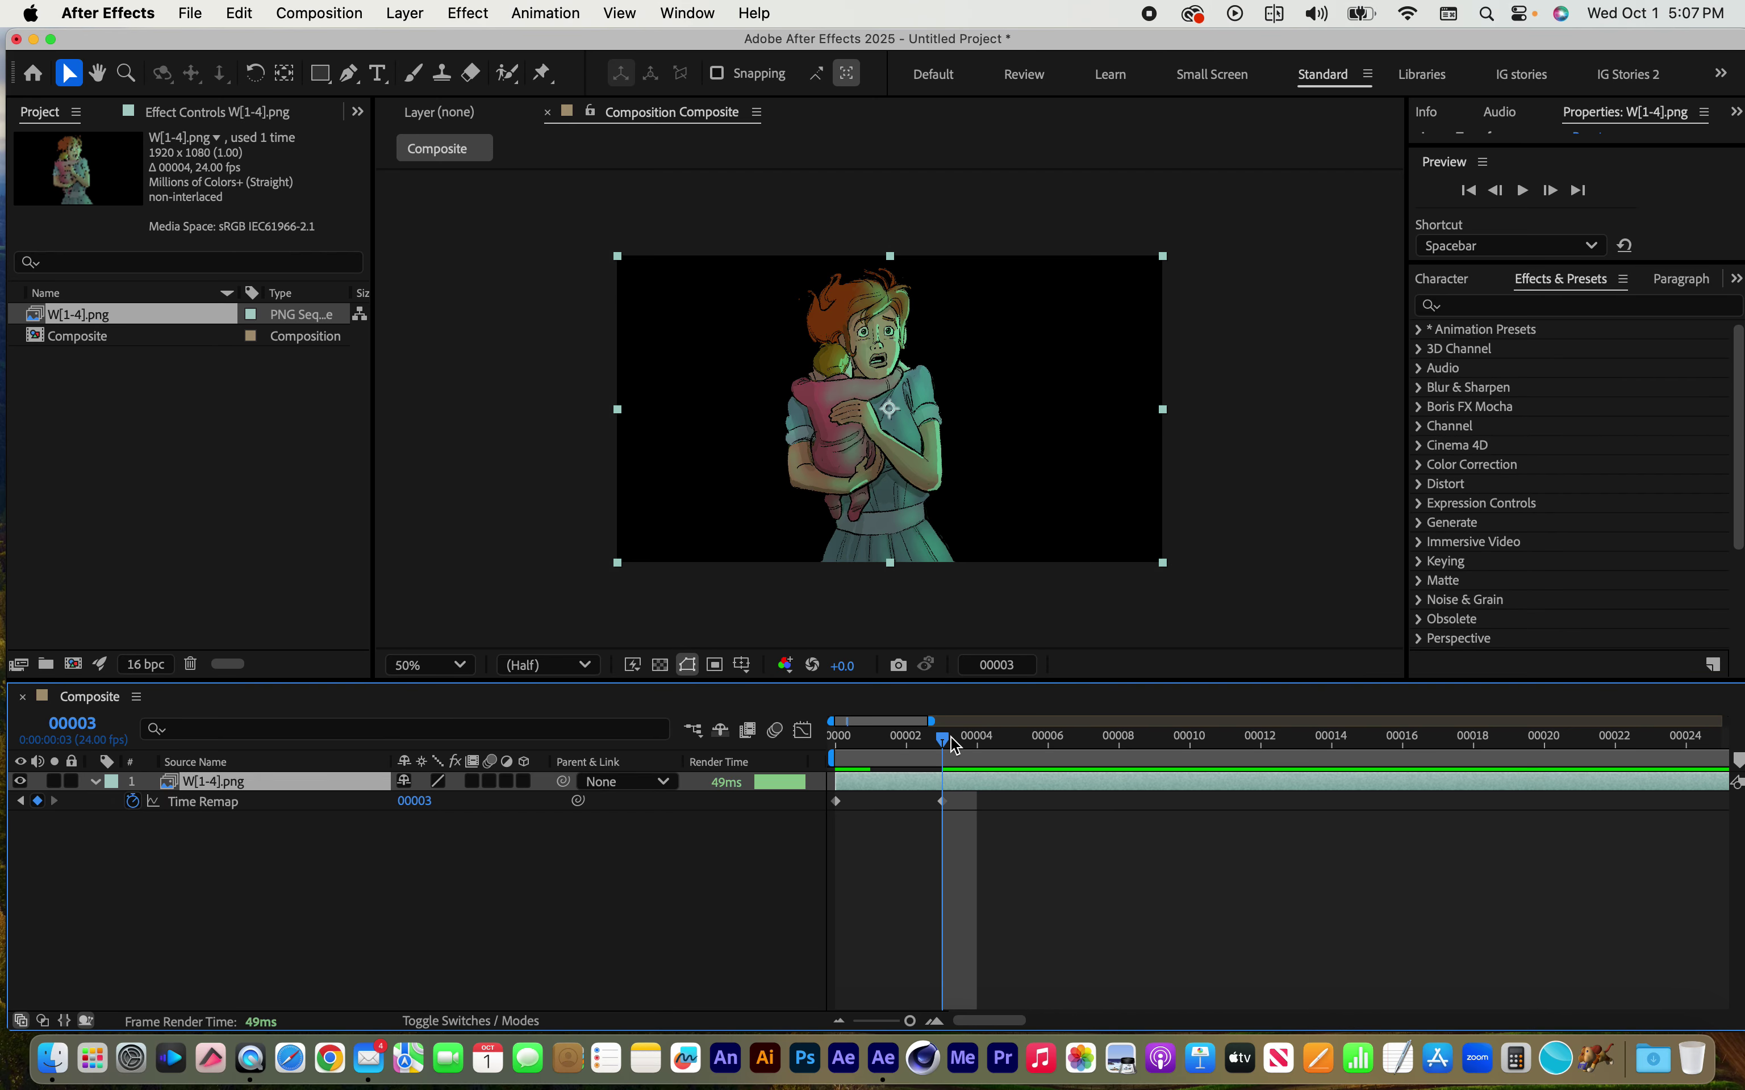
Add the expression loopOut("cycle") to the Time Remap property of the W[1-4].png layer
click(217, 807)
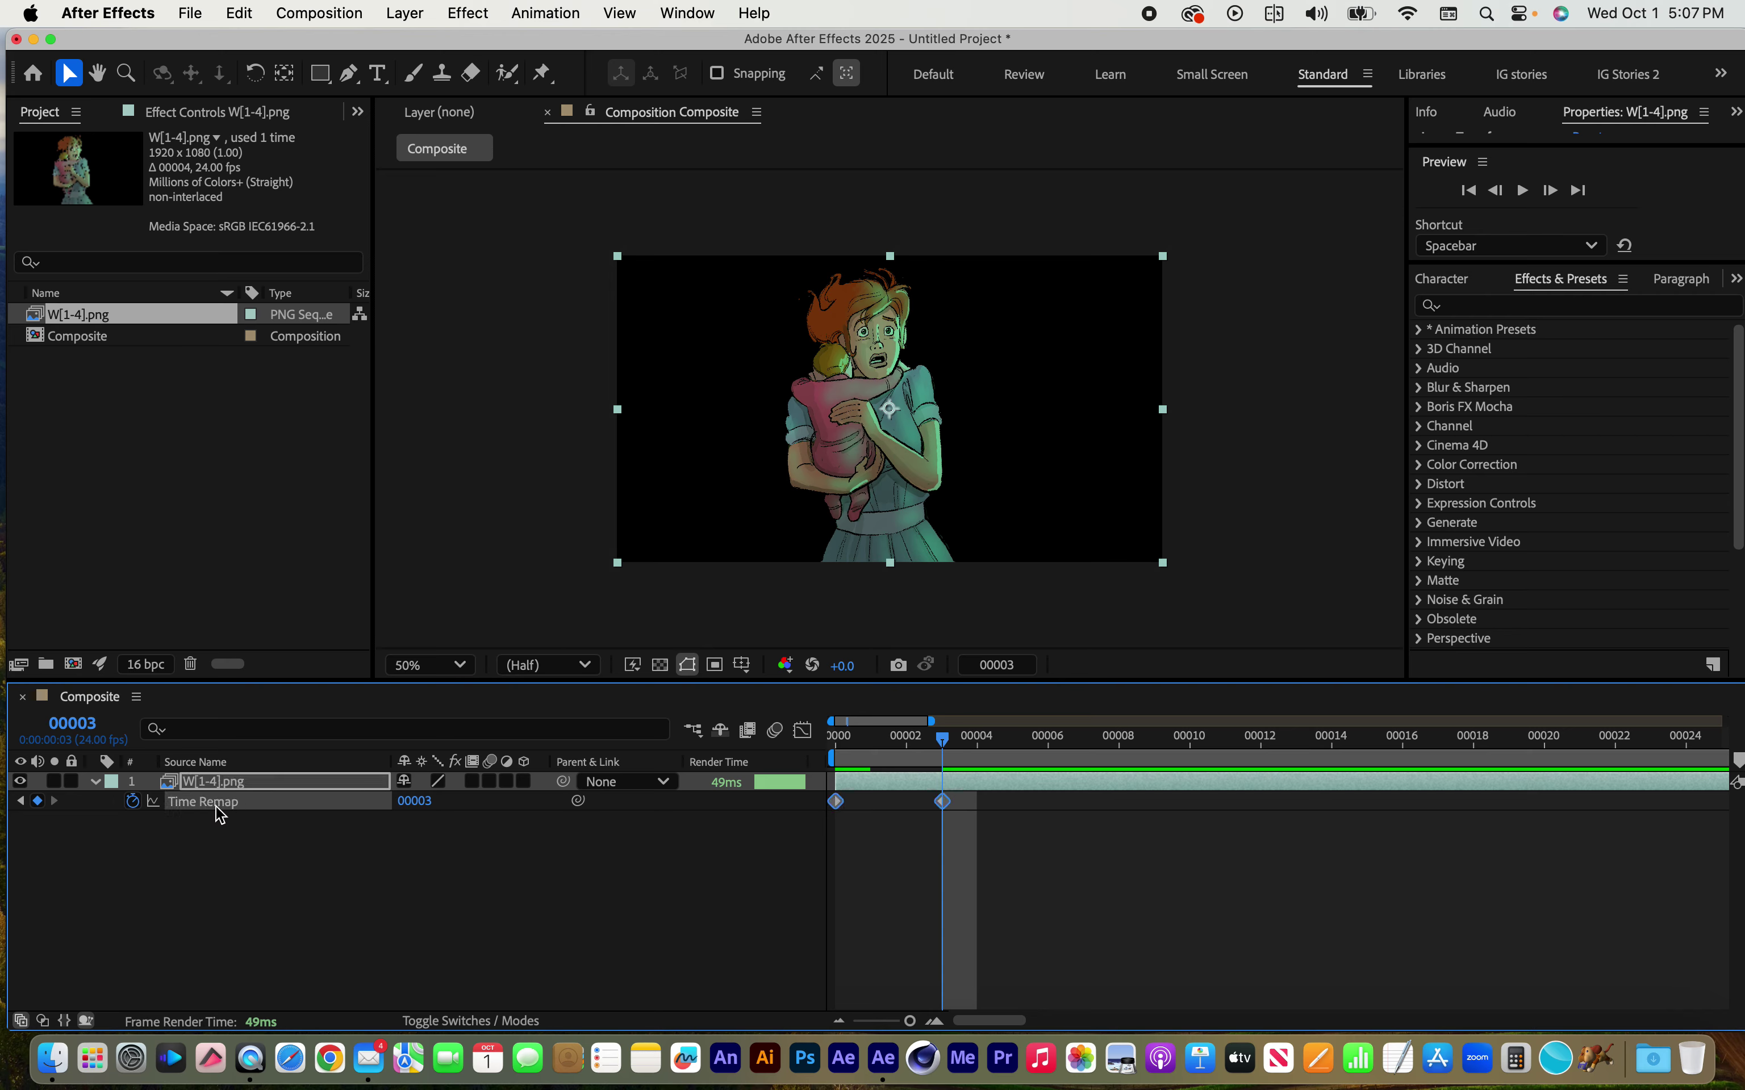
click(534, 11)
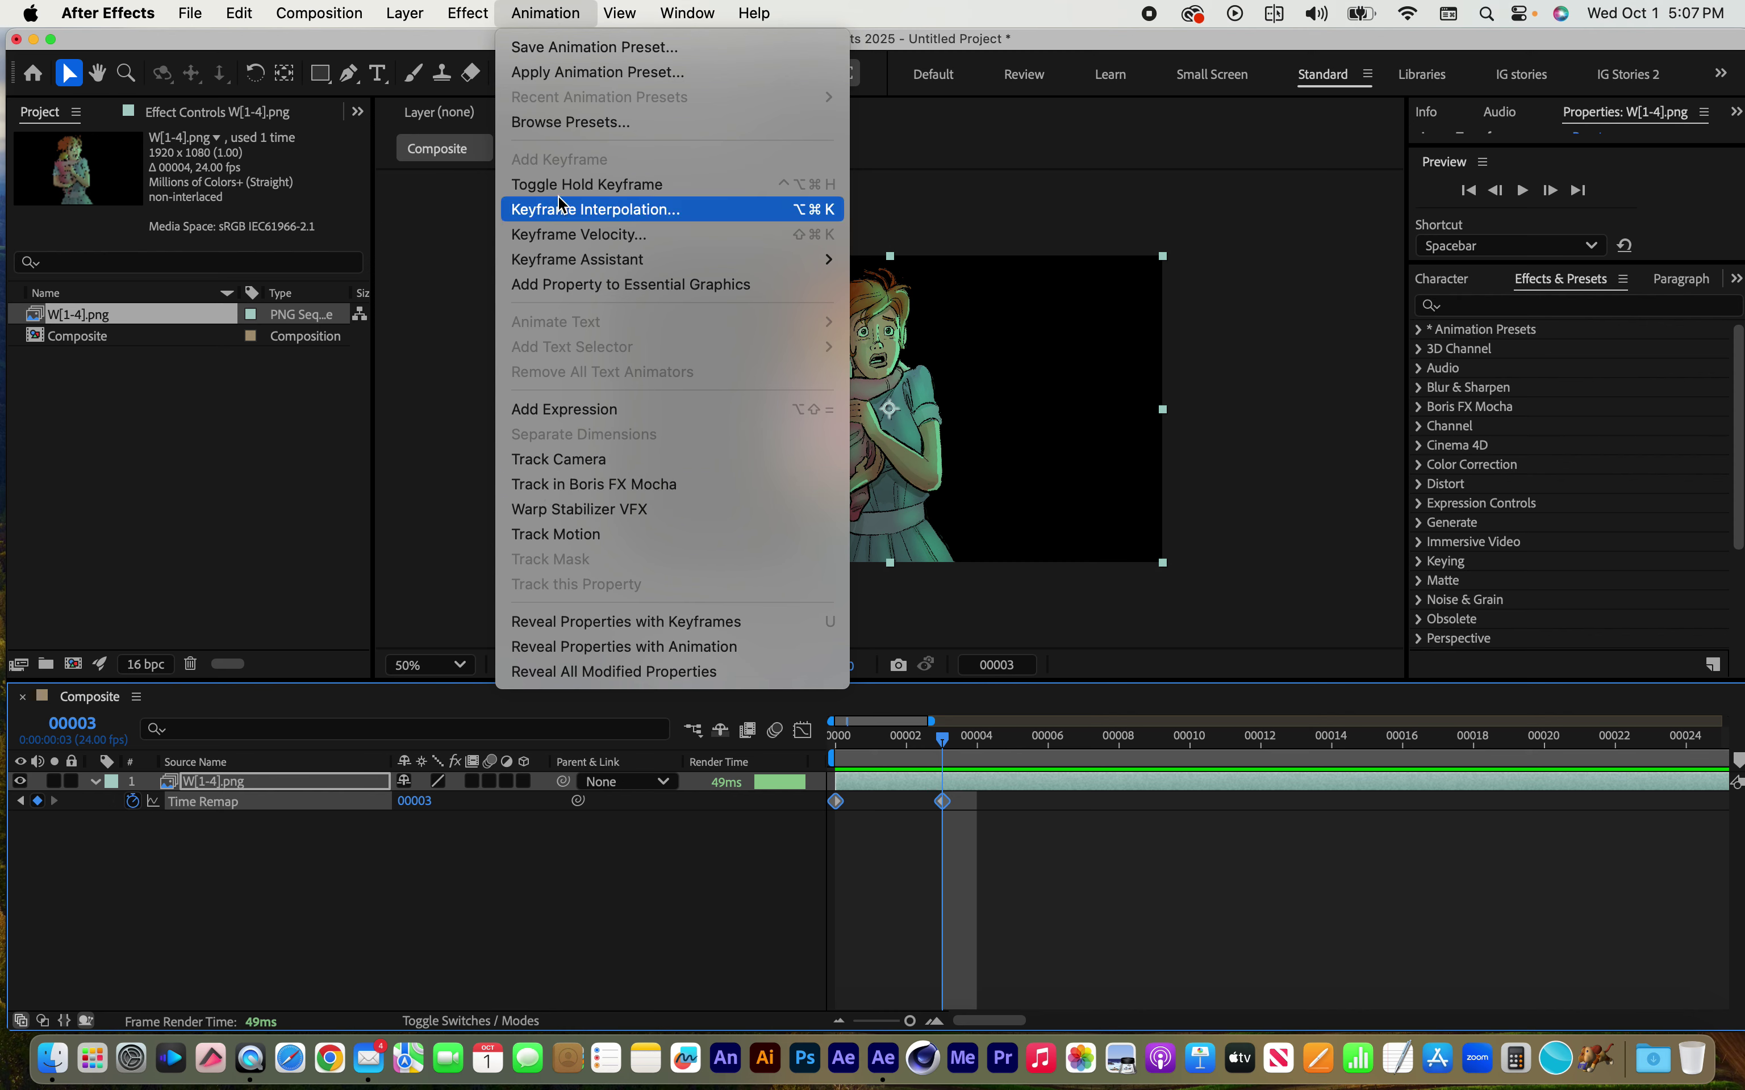
click(577, 409)
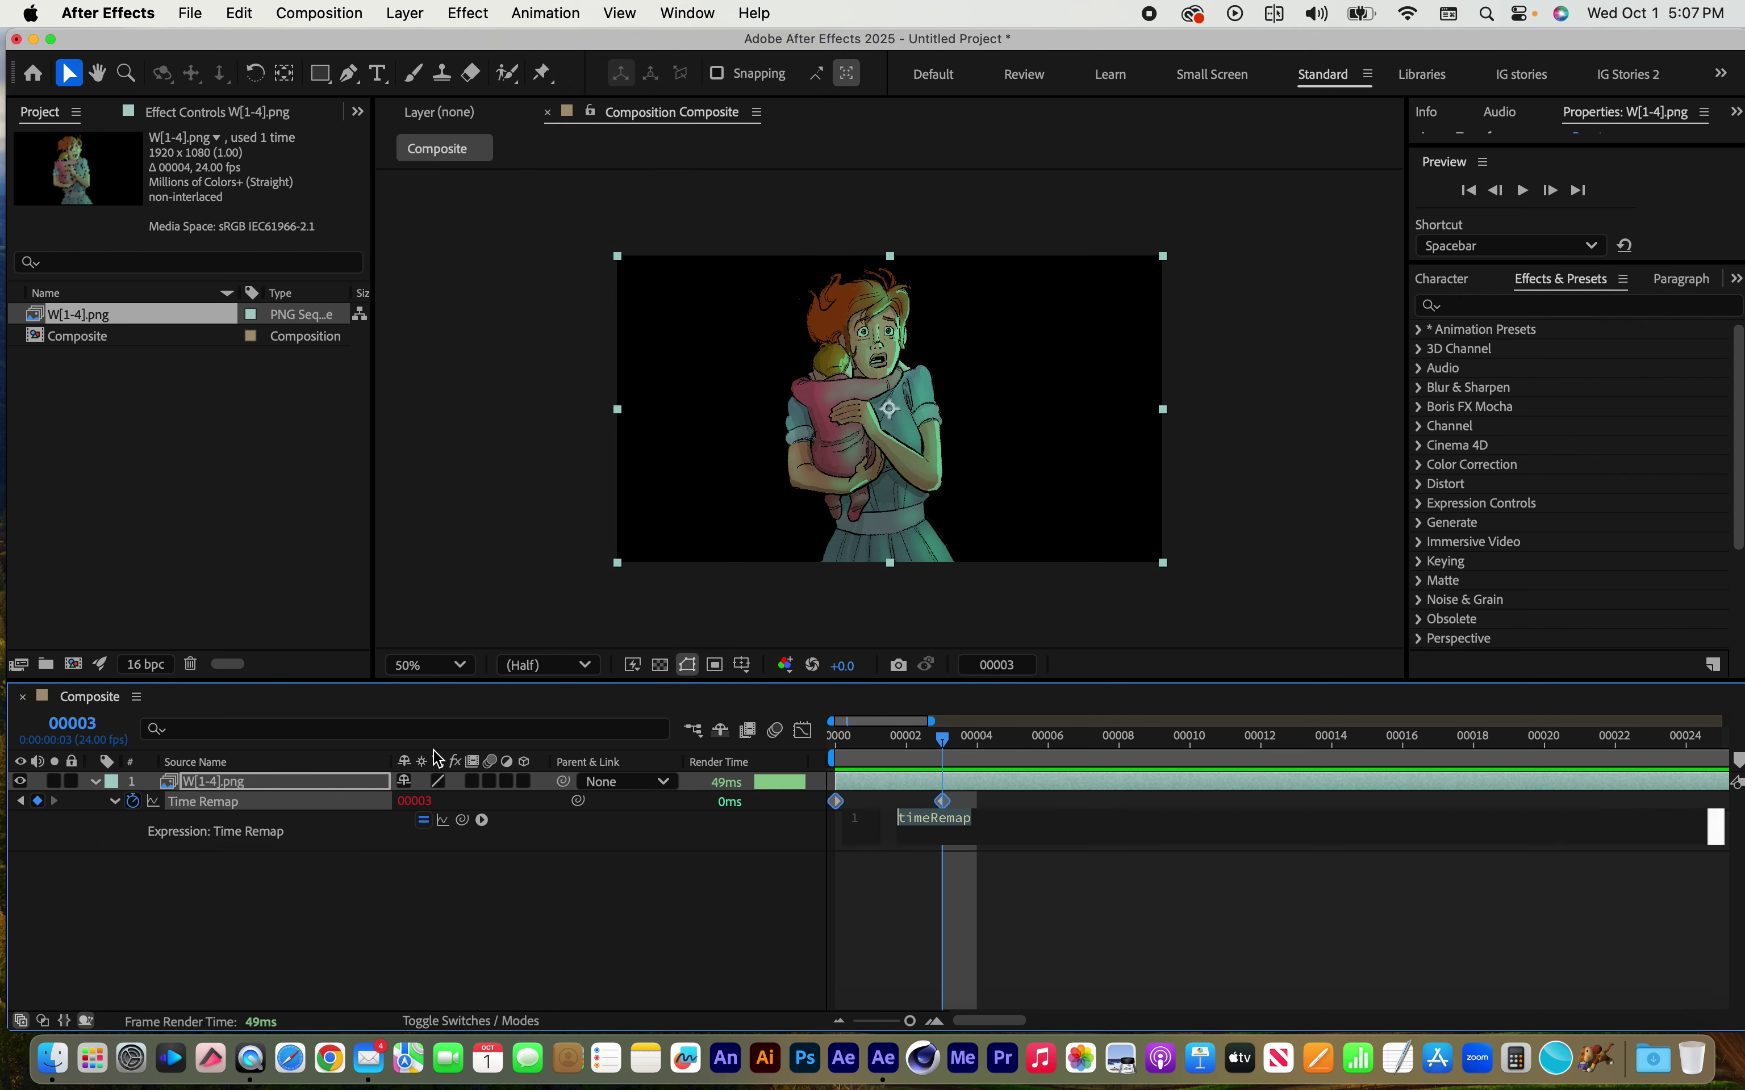
text(loopOut)
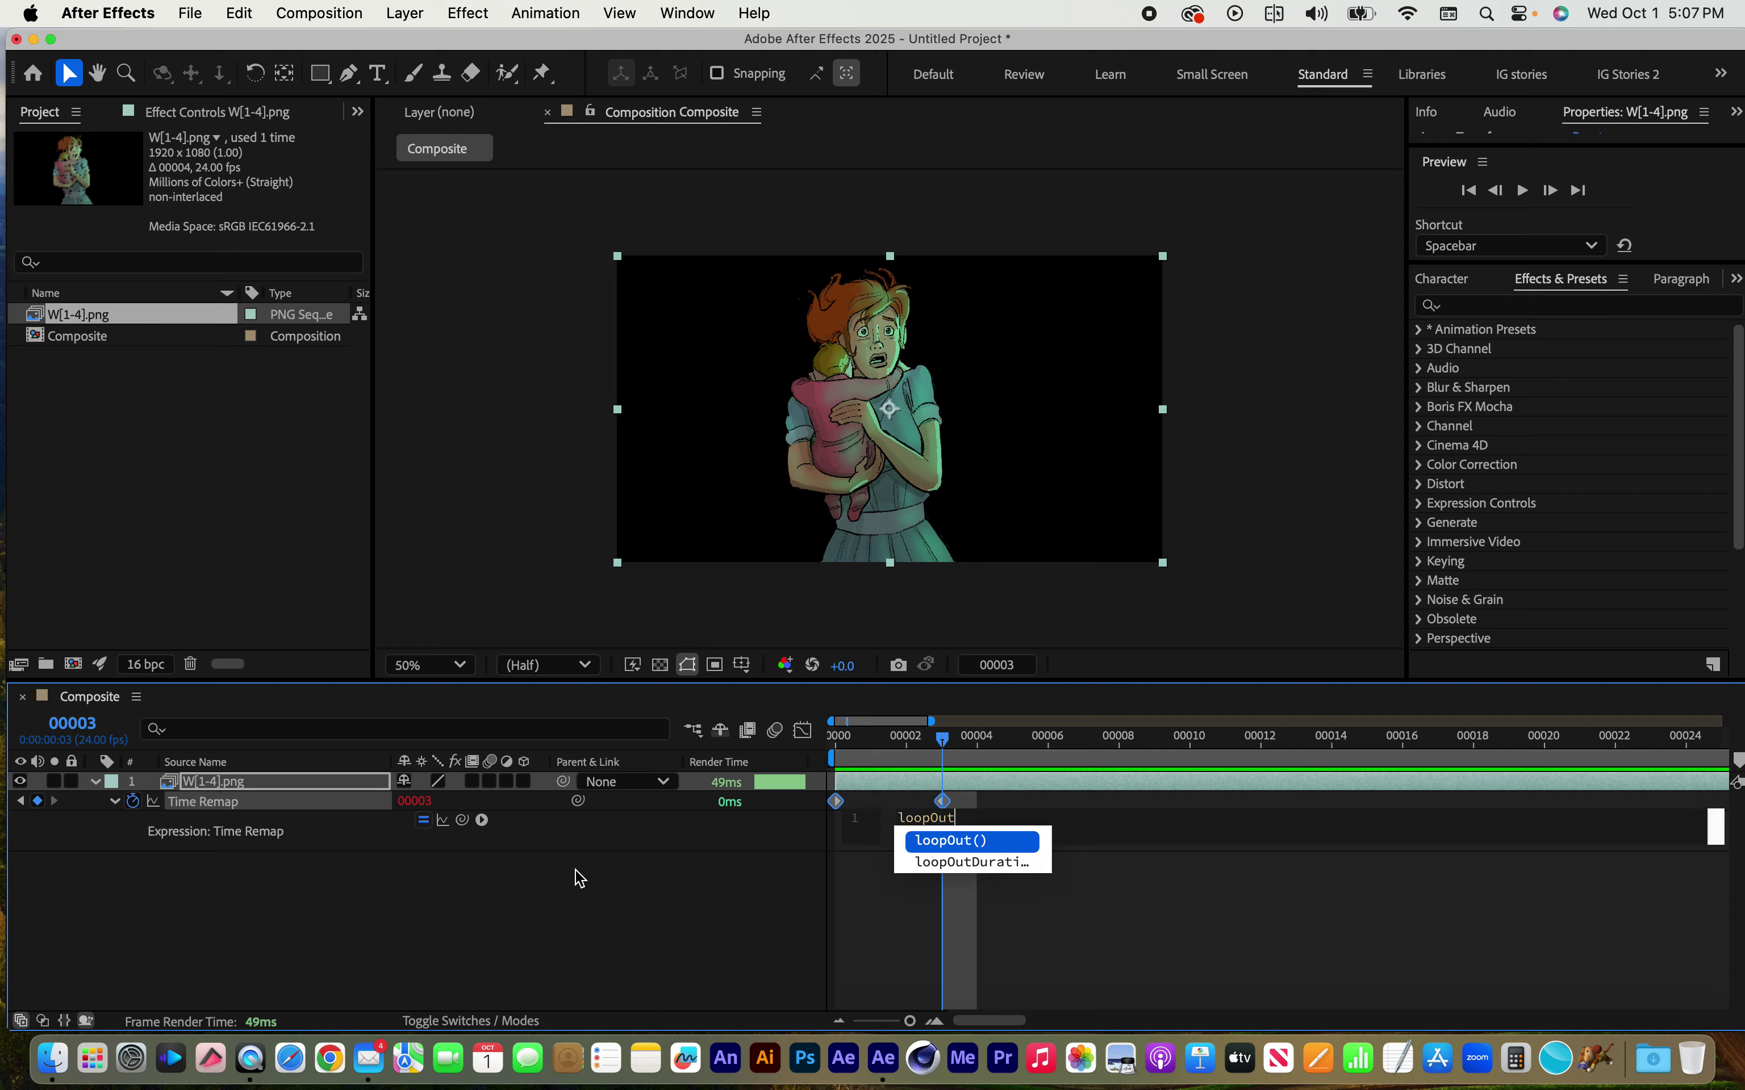
key(Return)
text("cycle)
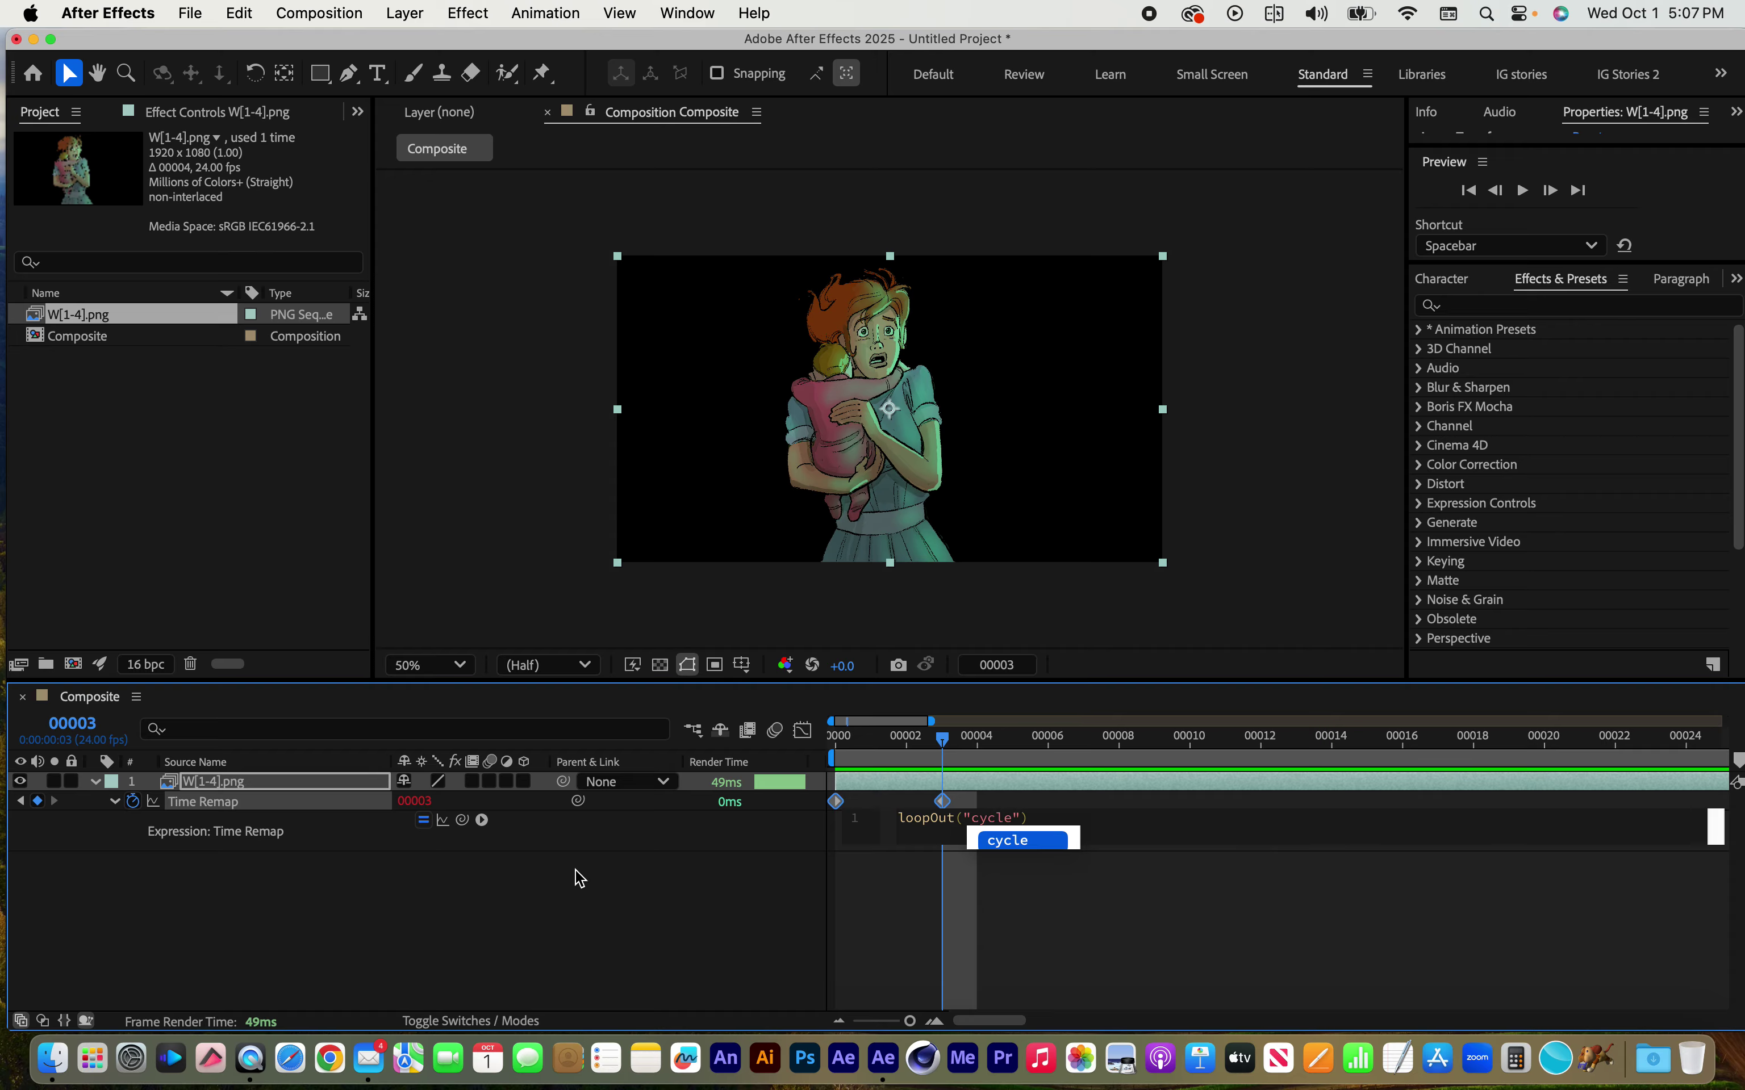
click(592, 899)
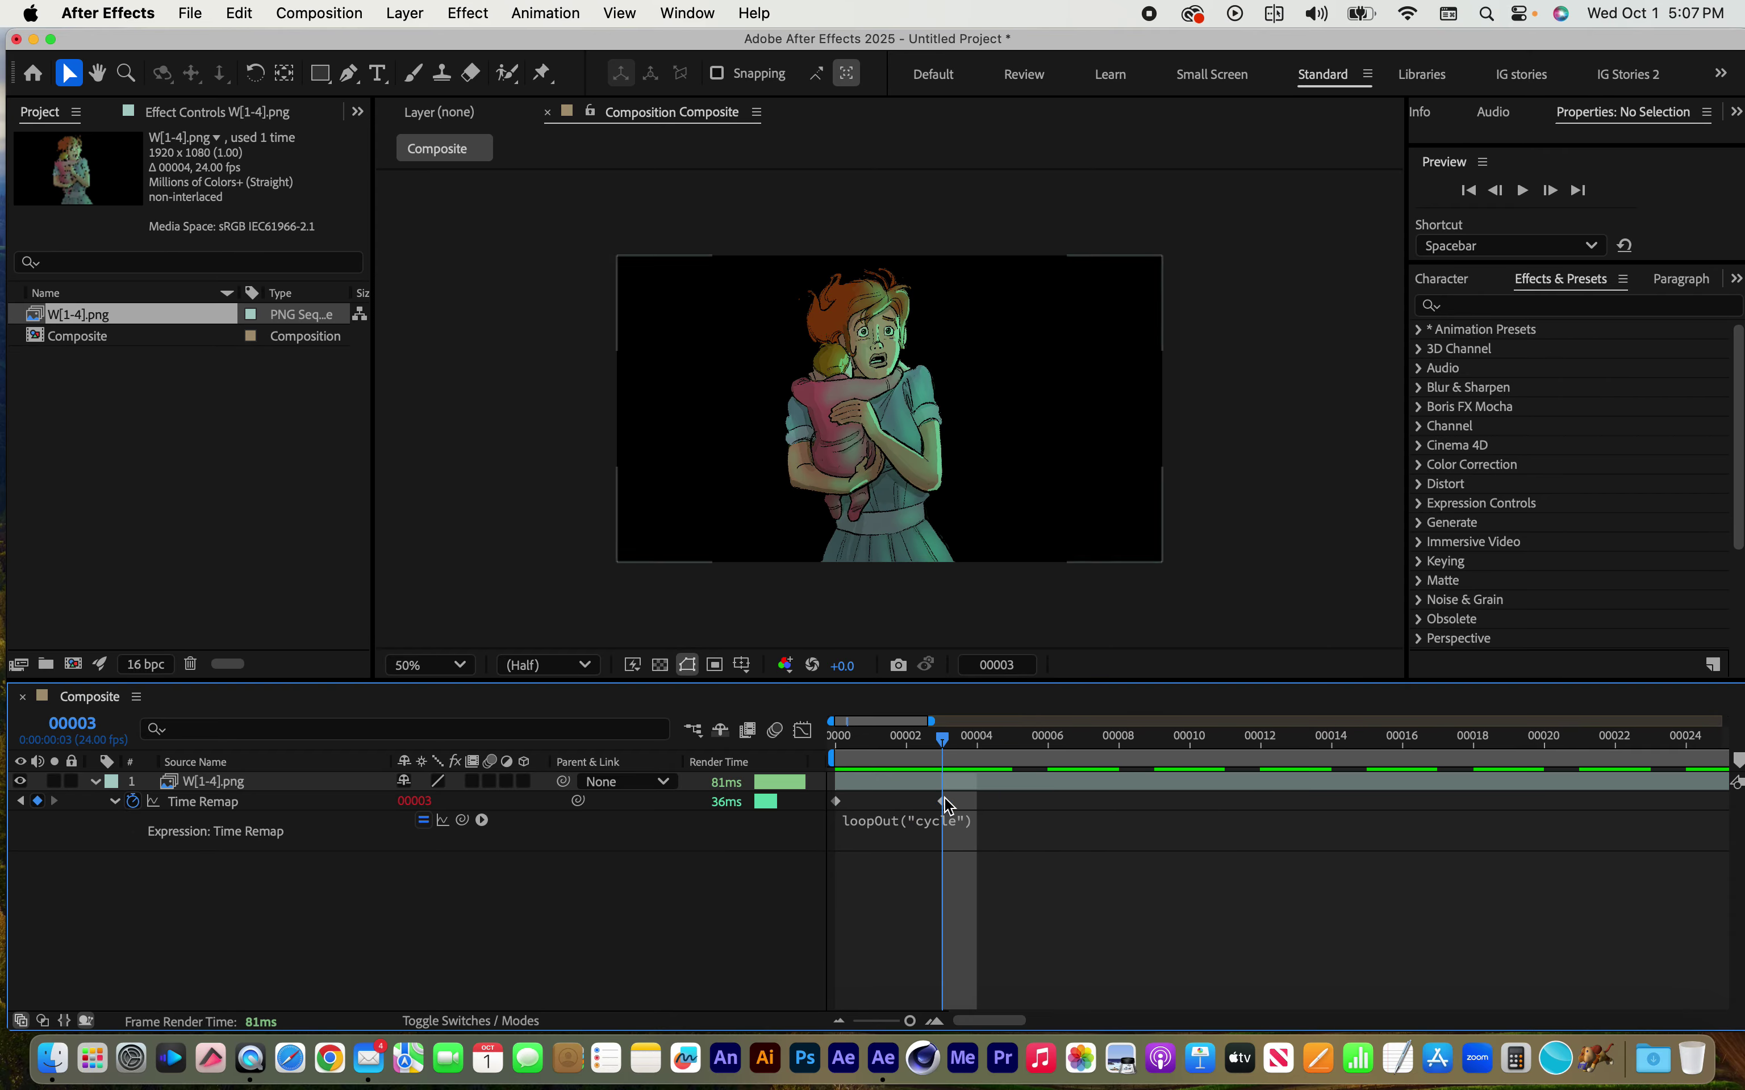
Preview the looping hair cycle and examine it frame by frame from the keyframe at frame 3 onward
key(space)
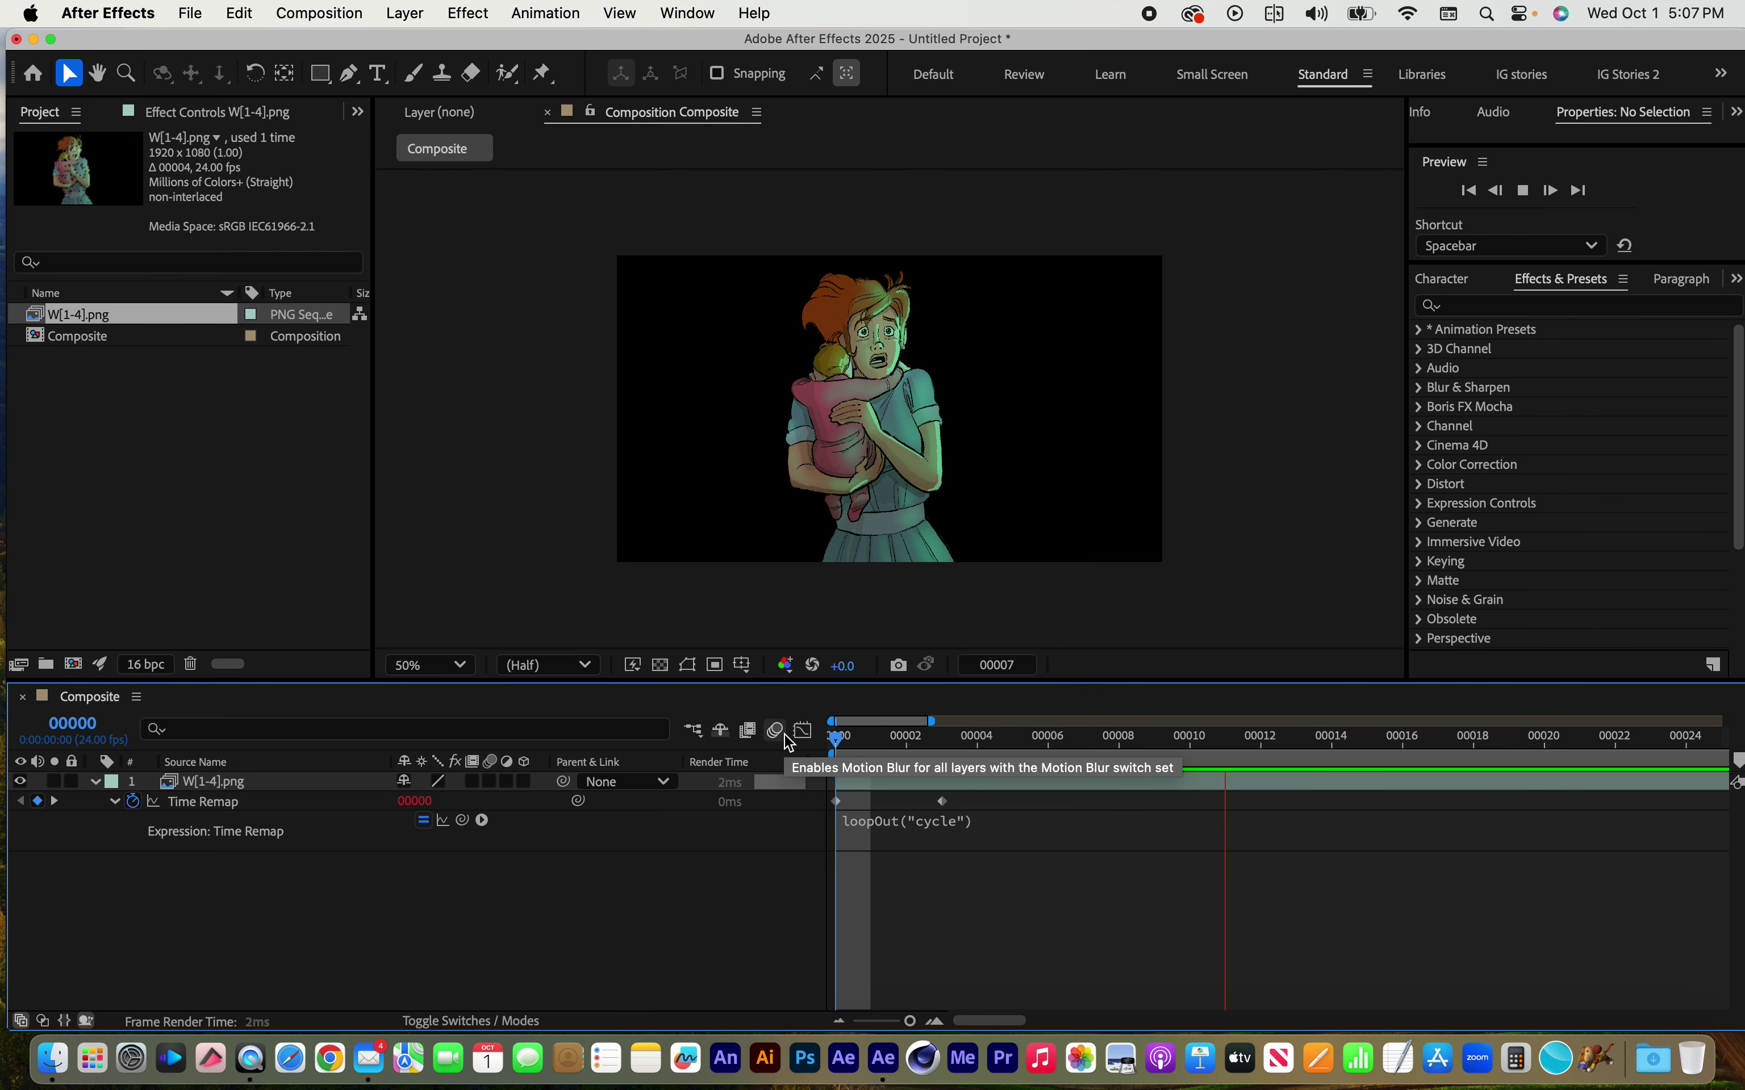
key(space)
scroll(915, 735, left, 5)
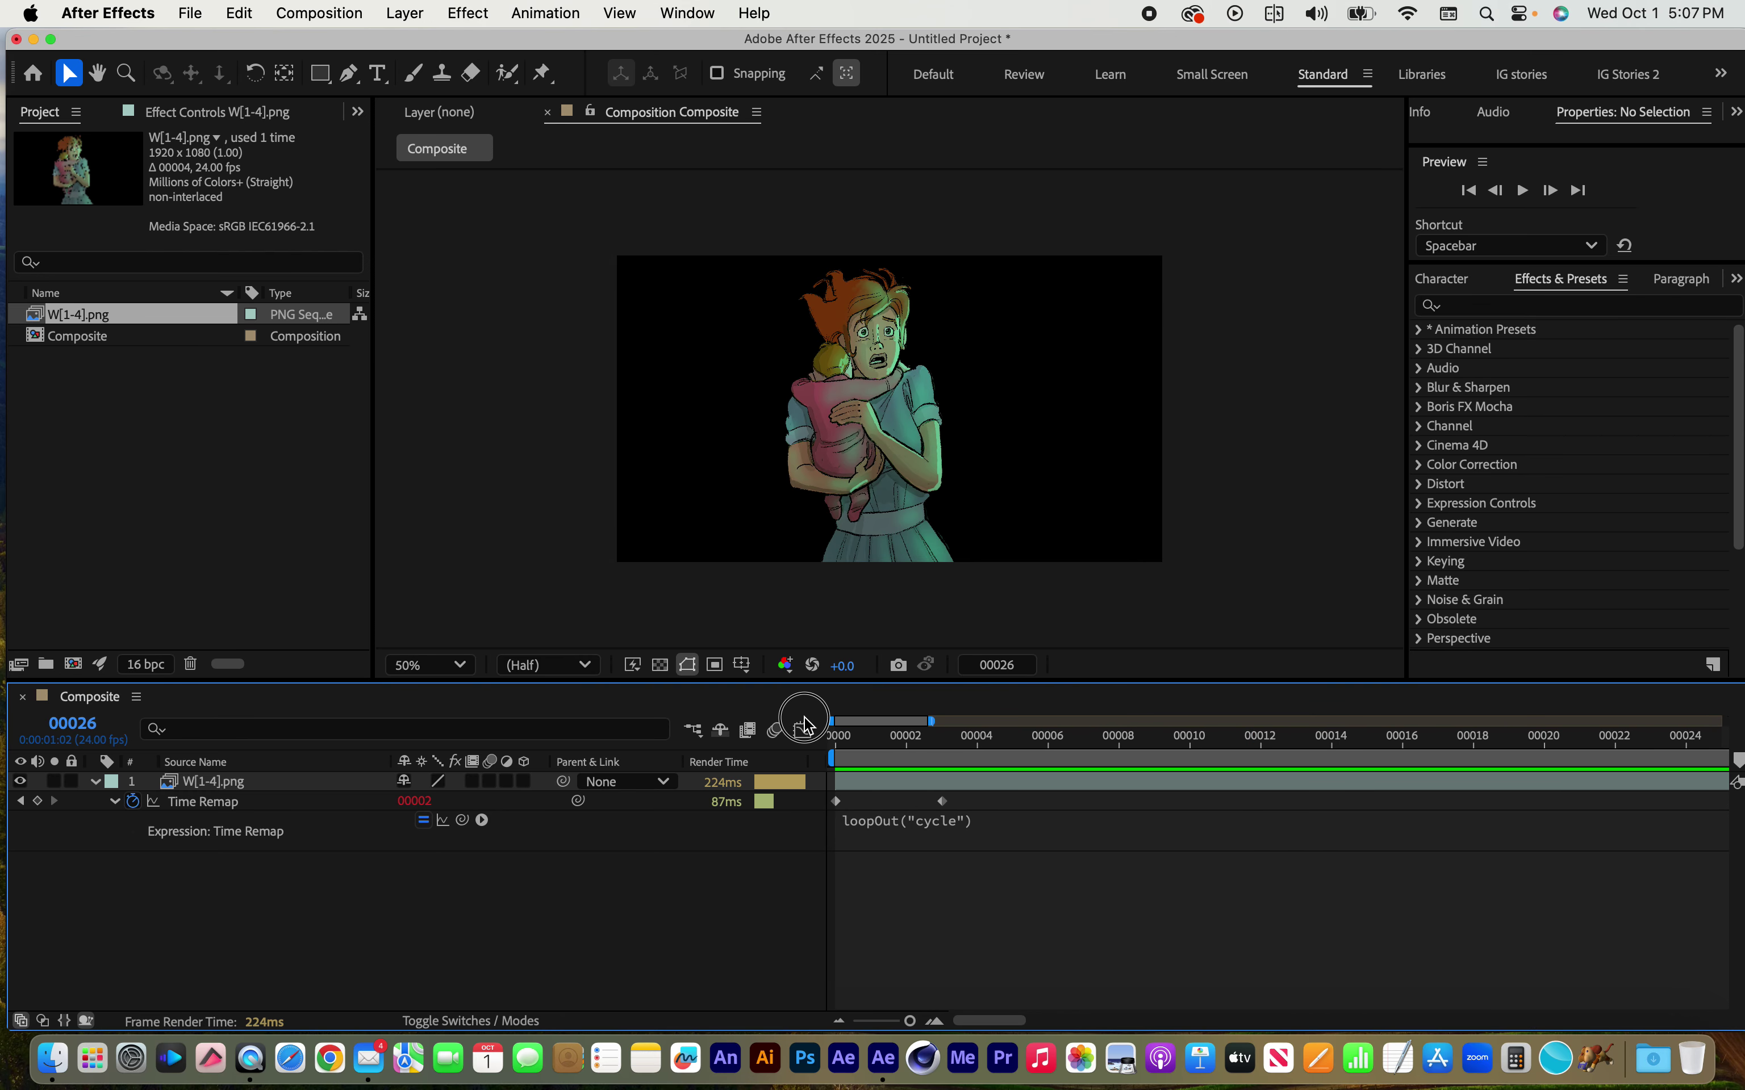
click(941, 737)
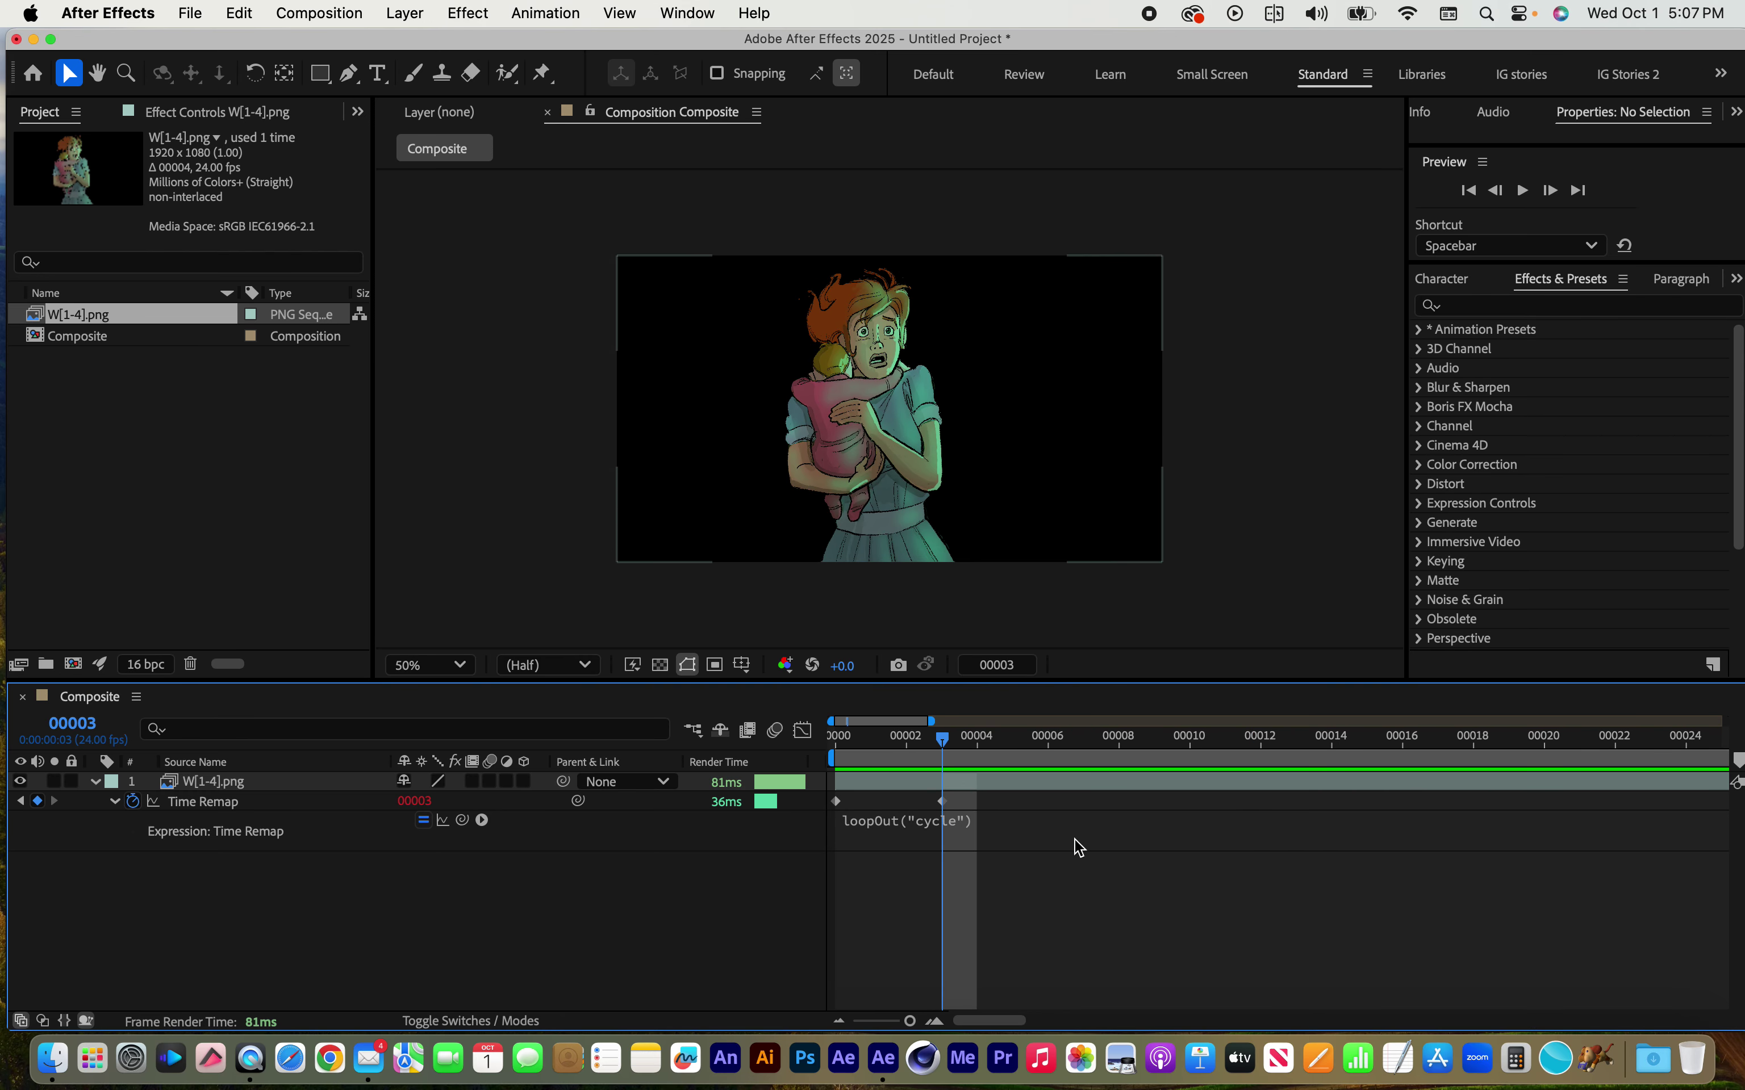
key(Page_Down)
key(Page_Down)
key(Page_Down)
key(Page_Down)
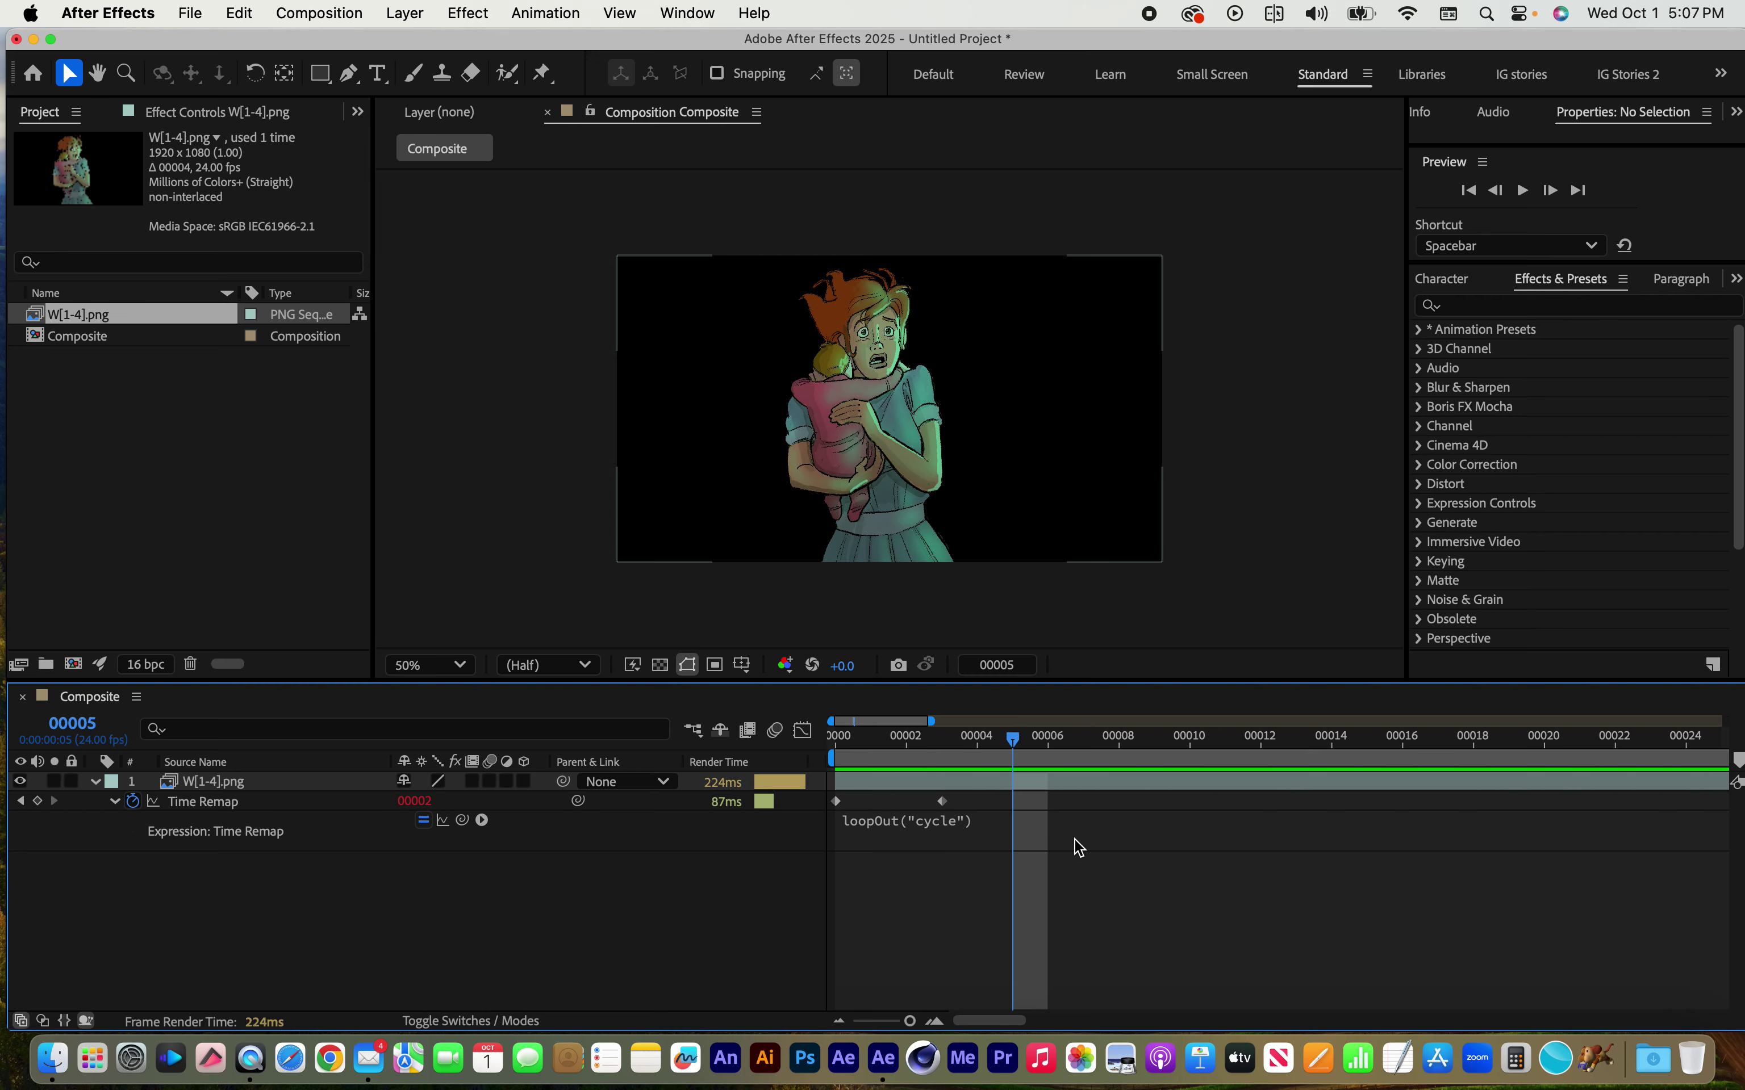
Slow the hair cycle by moving its last Time Remap keyframe to frame 7, and preview the loop
drag(941, 801, 1083, 802)
key(space)
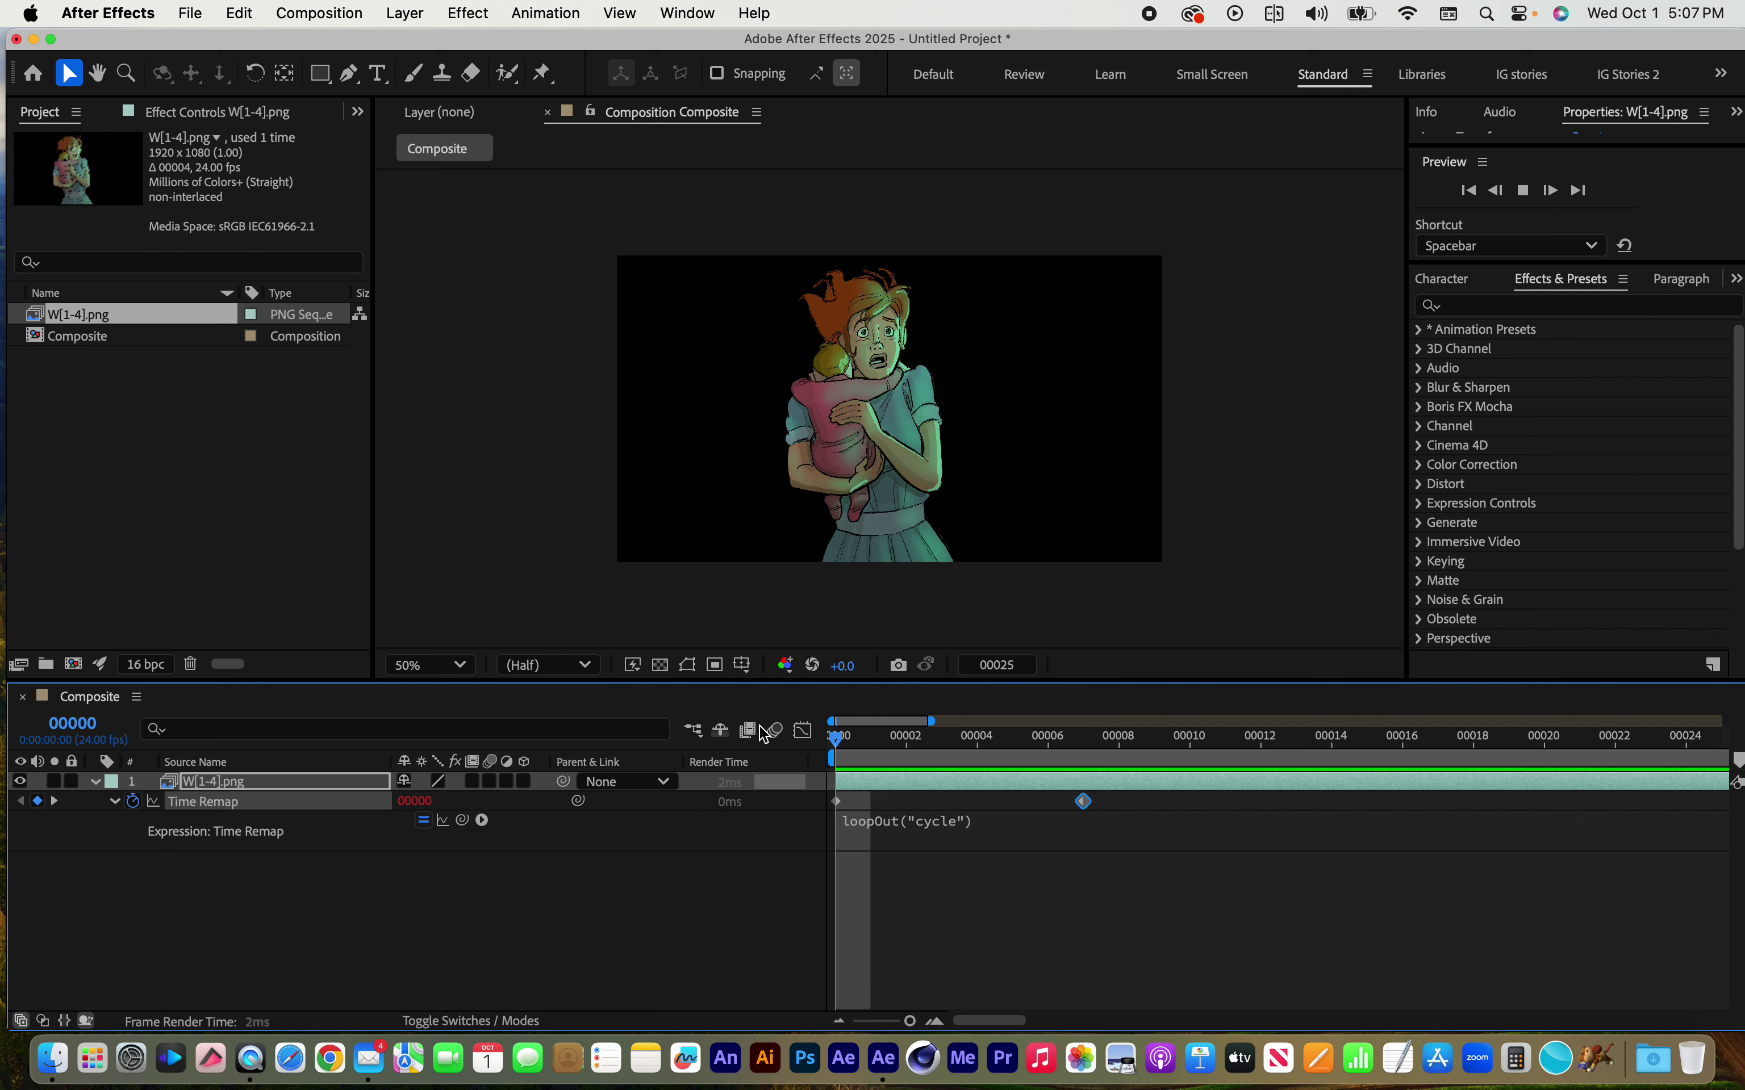
key(space)
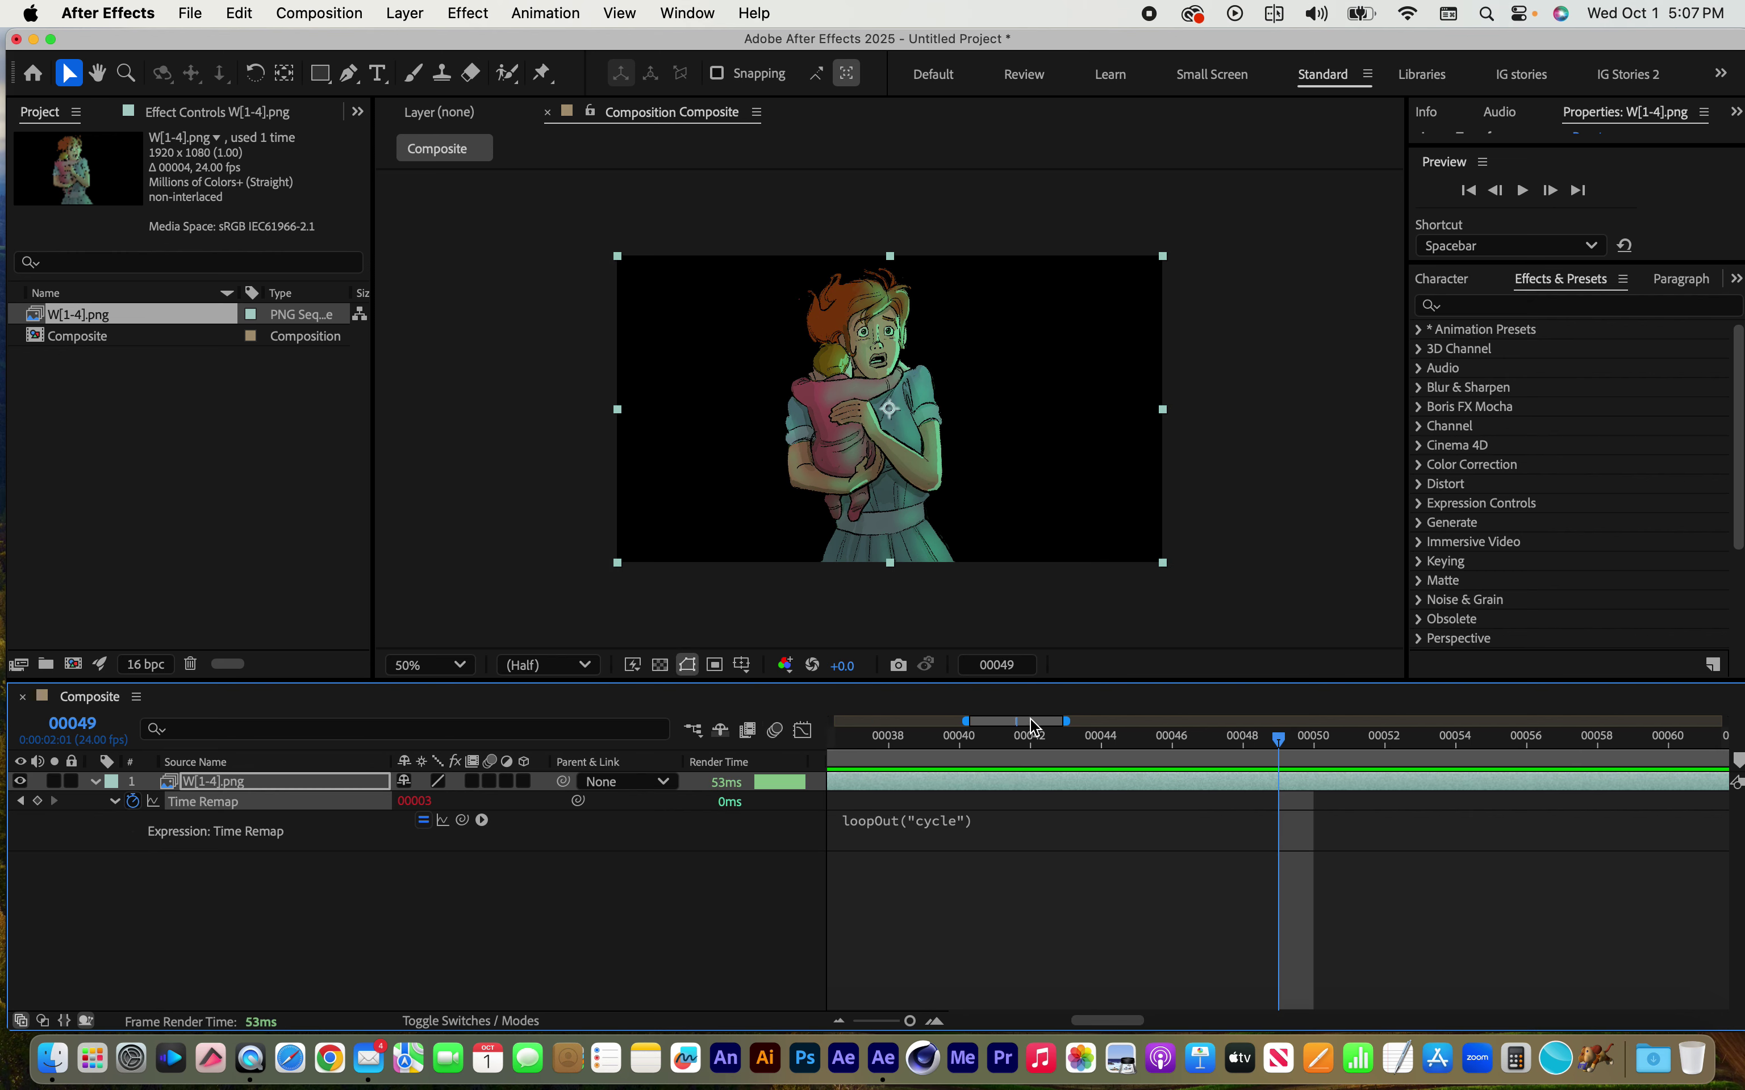
drag(1032, 728, 912, 729)
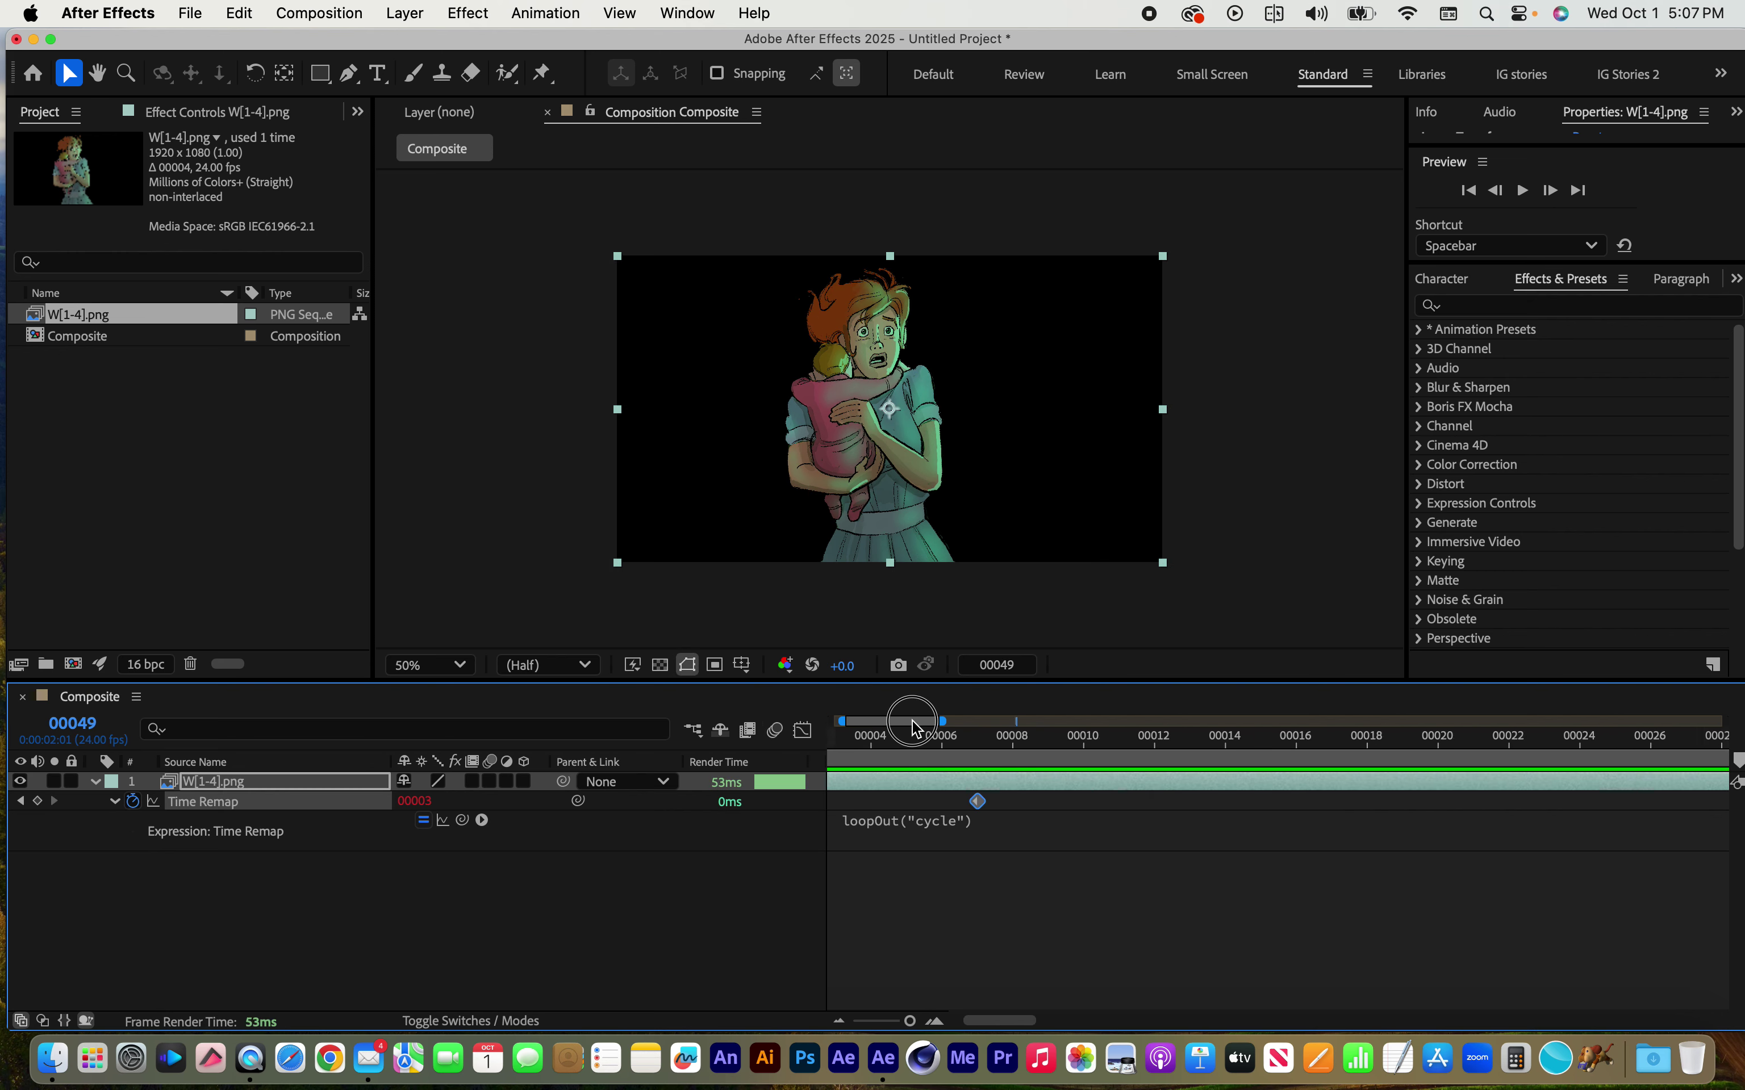
click(228, 791)
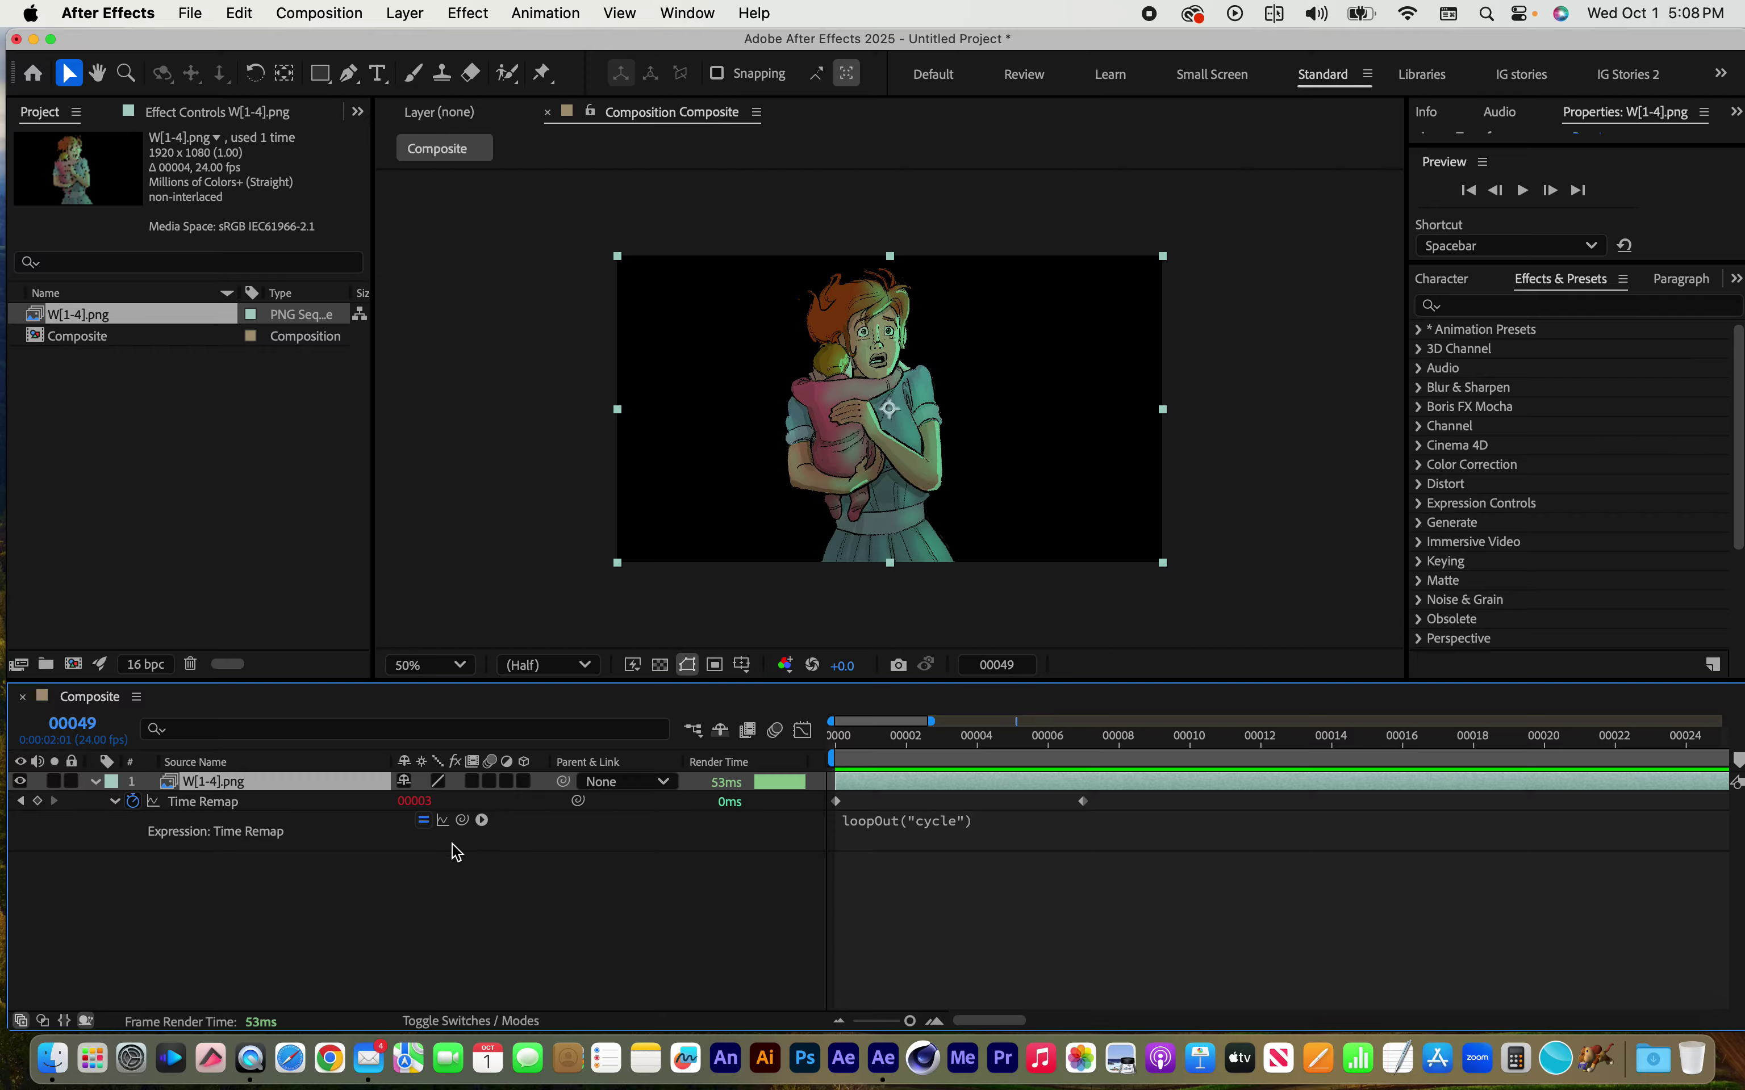
click(87, 927)
Switch to Finder to examine the W1 to W4 PNG files in the hair cycle folder, and return to After Effects
mouse_move(11, 1081)
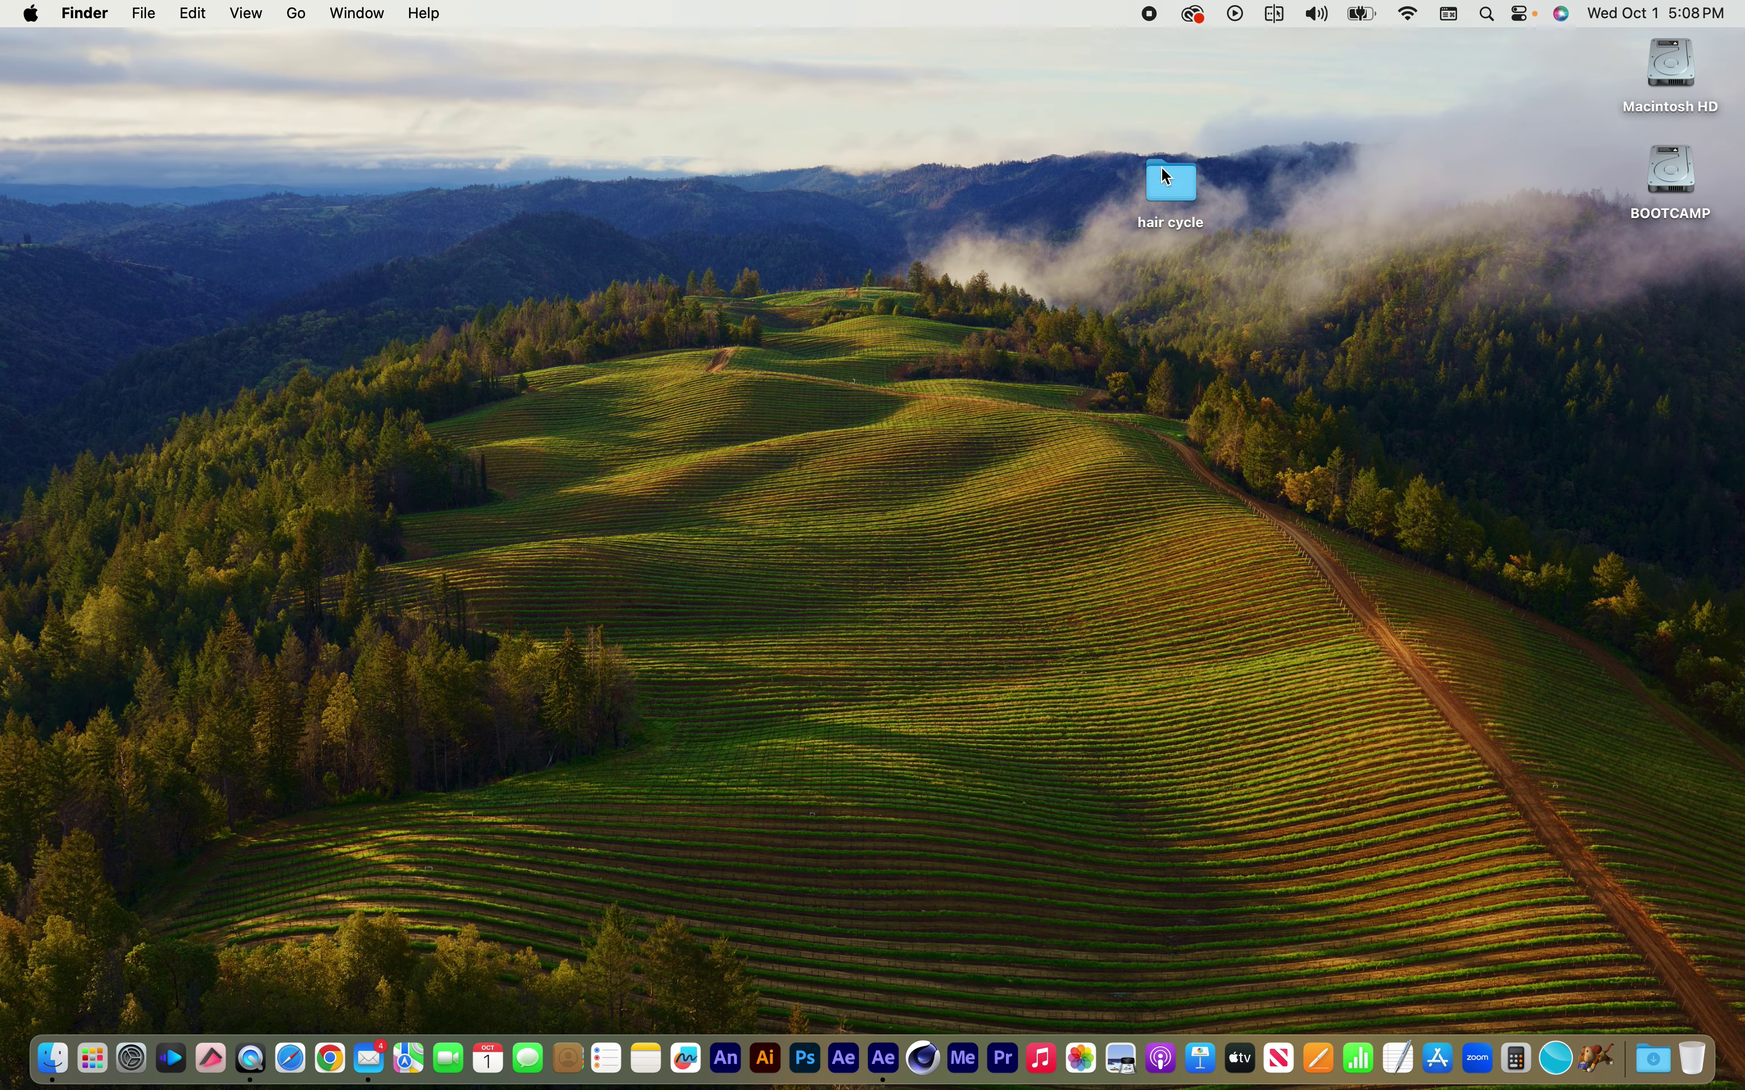
double_click(1172, 184)
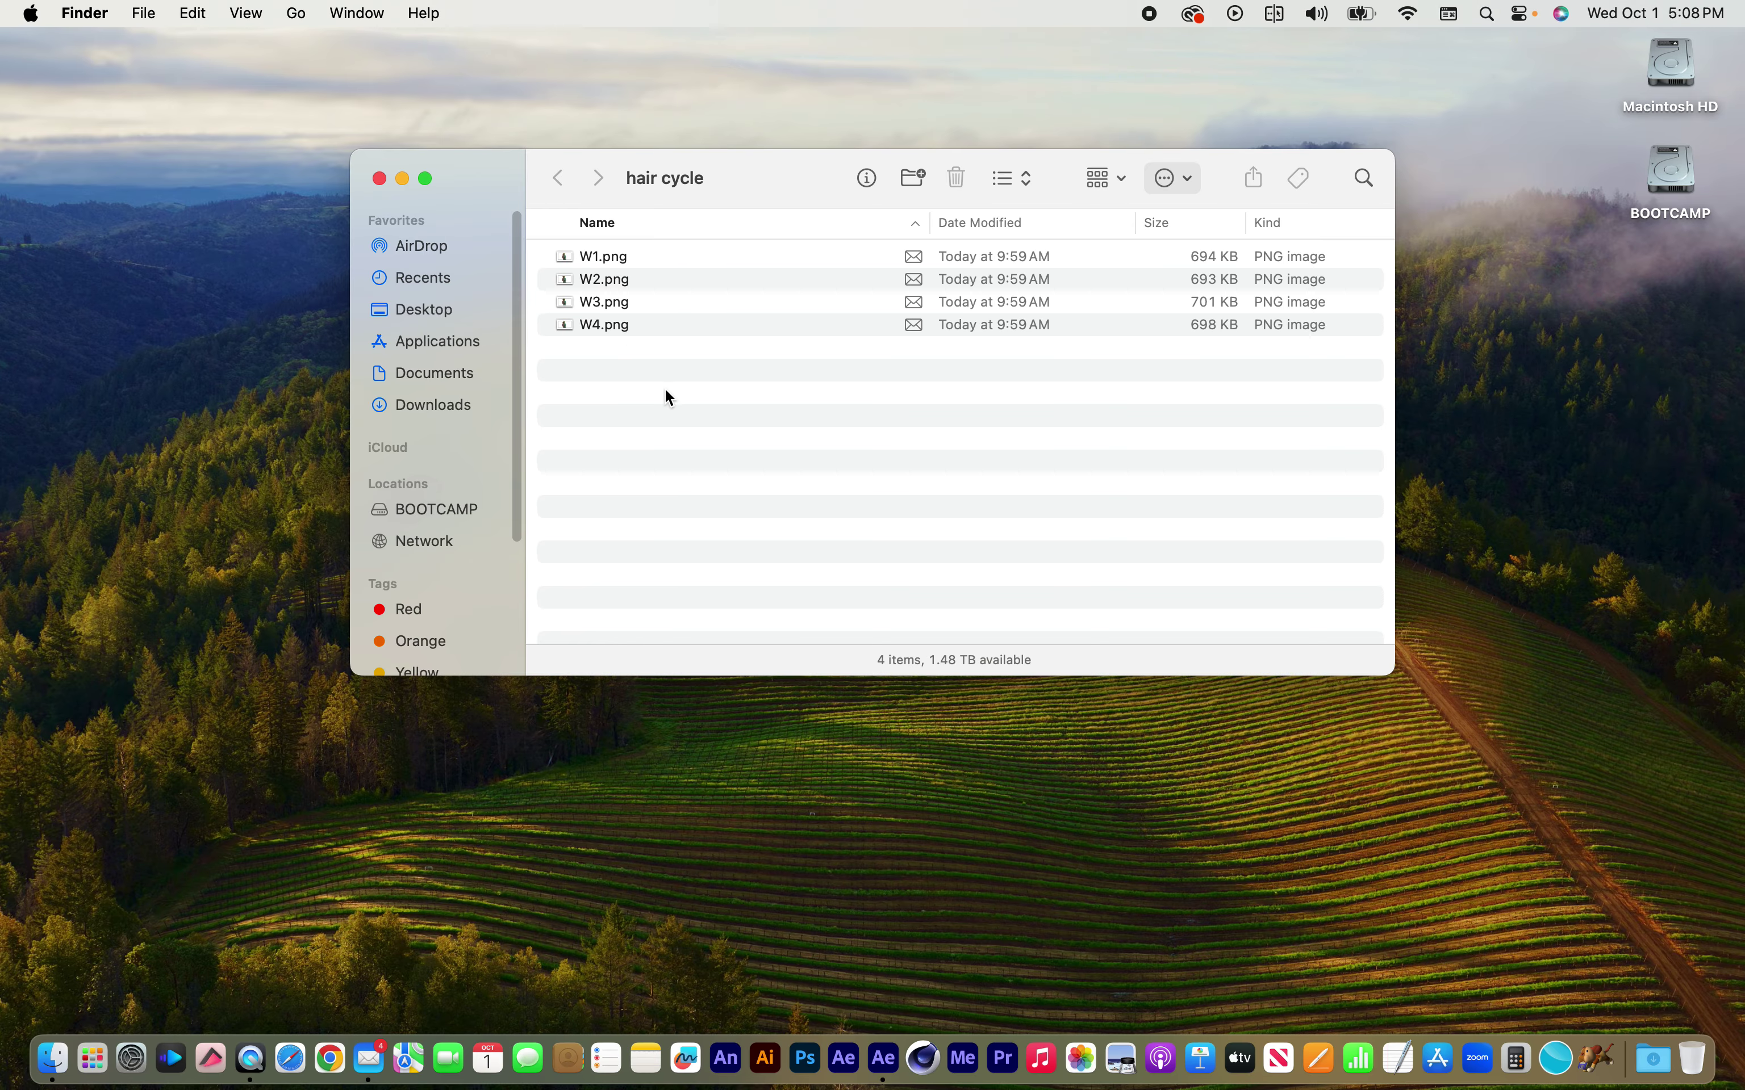
drag(666, 393, 554, 189)
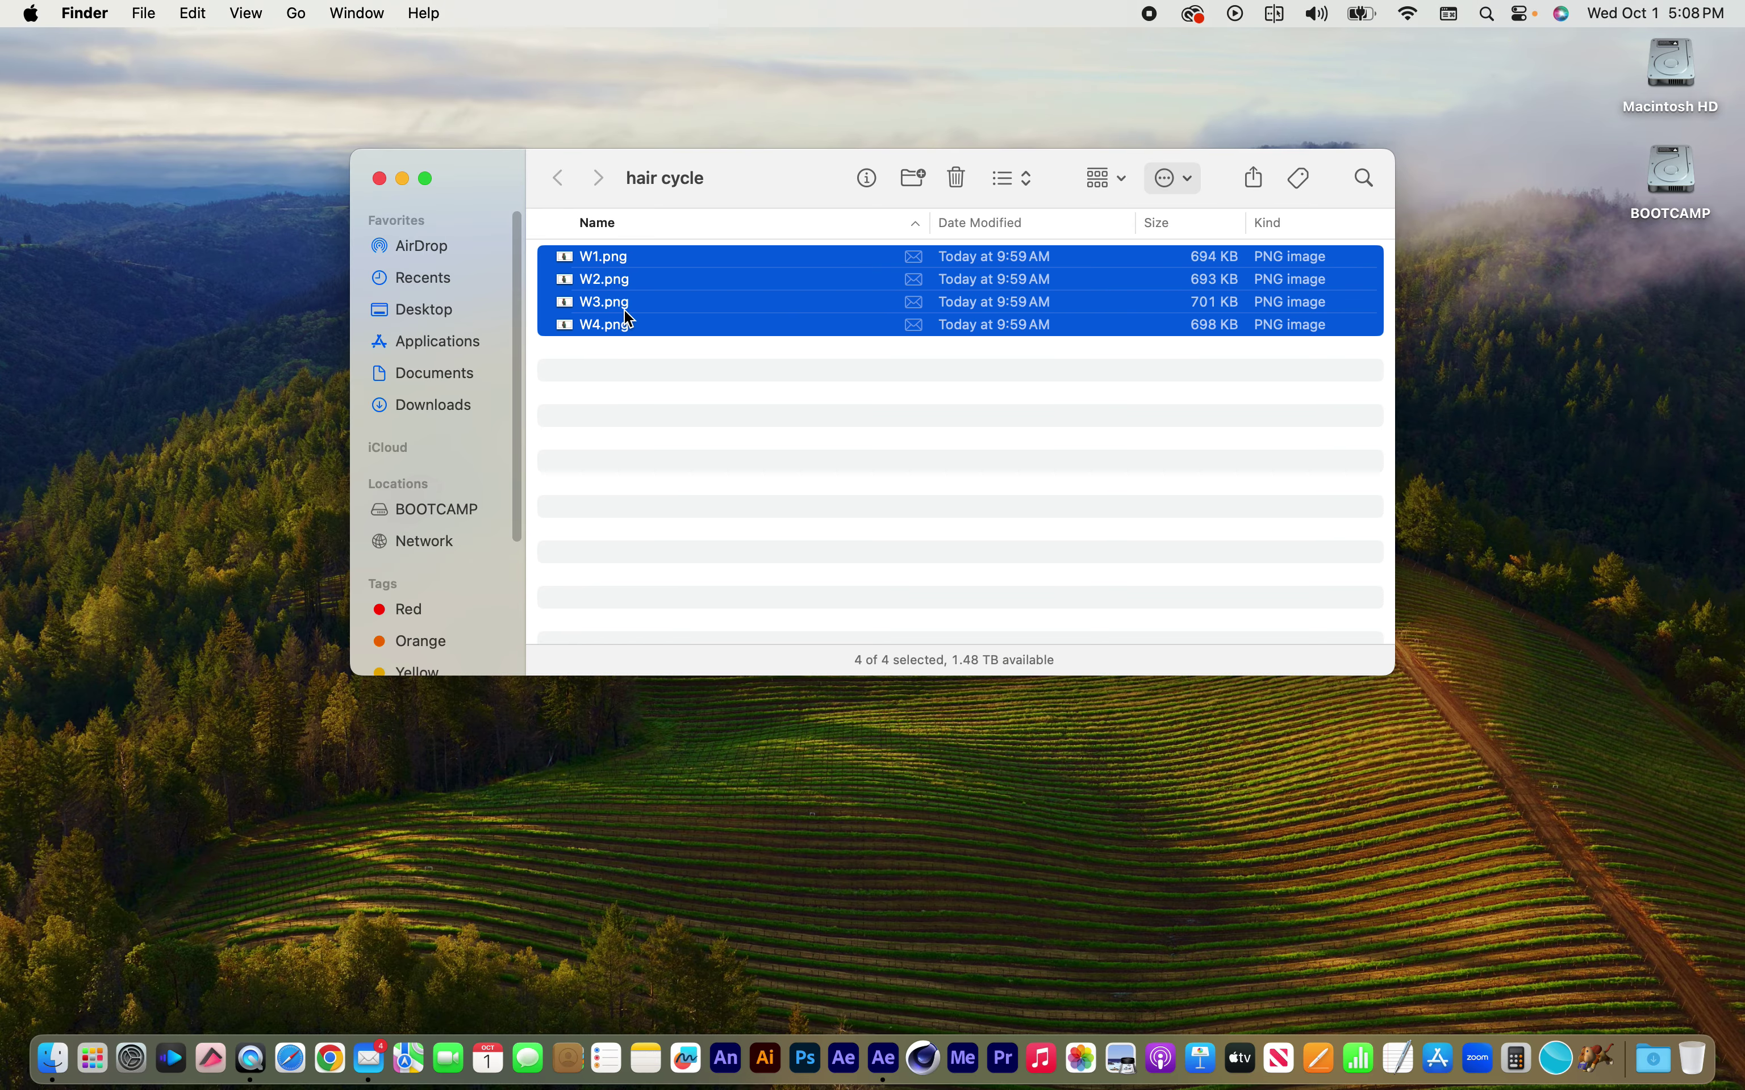
click(730, 625)
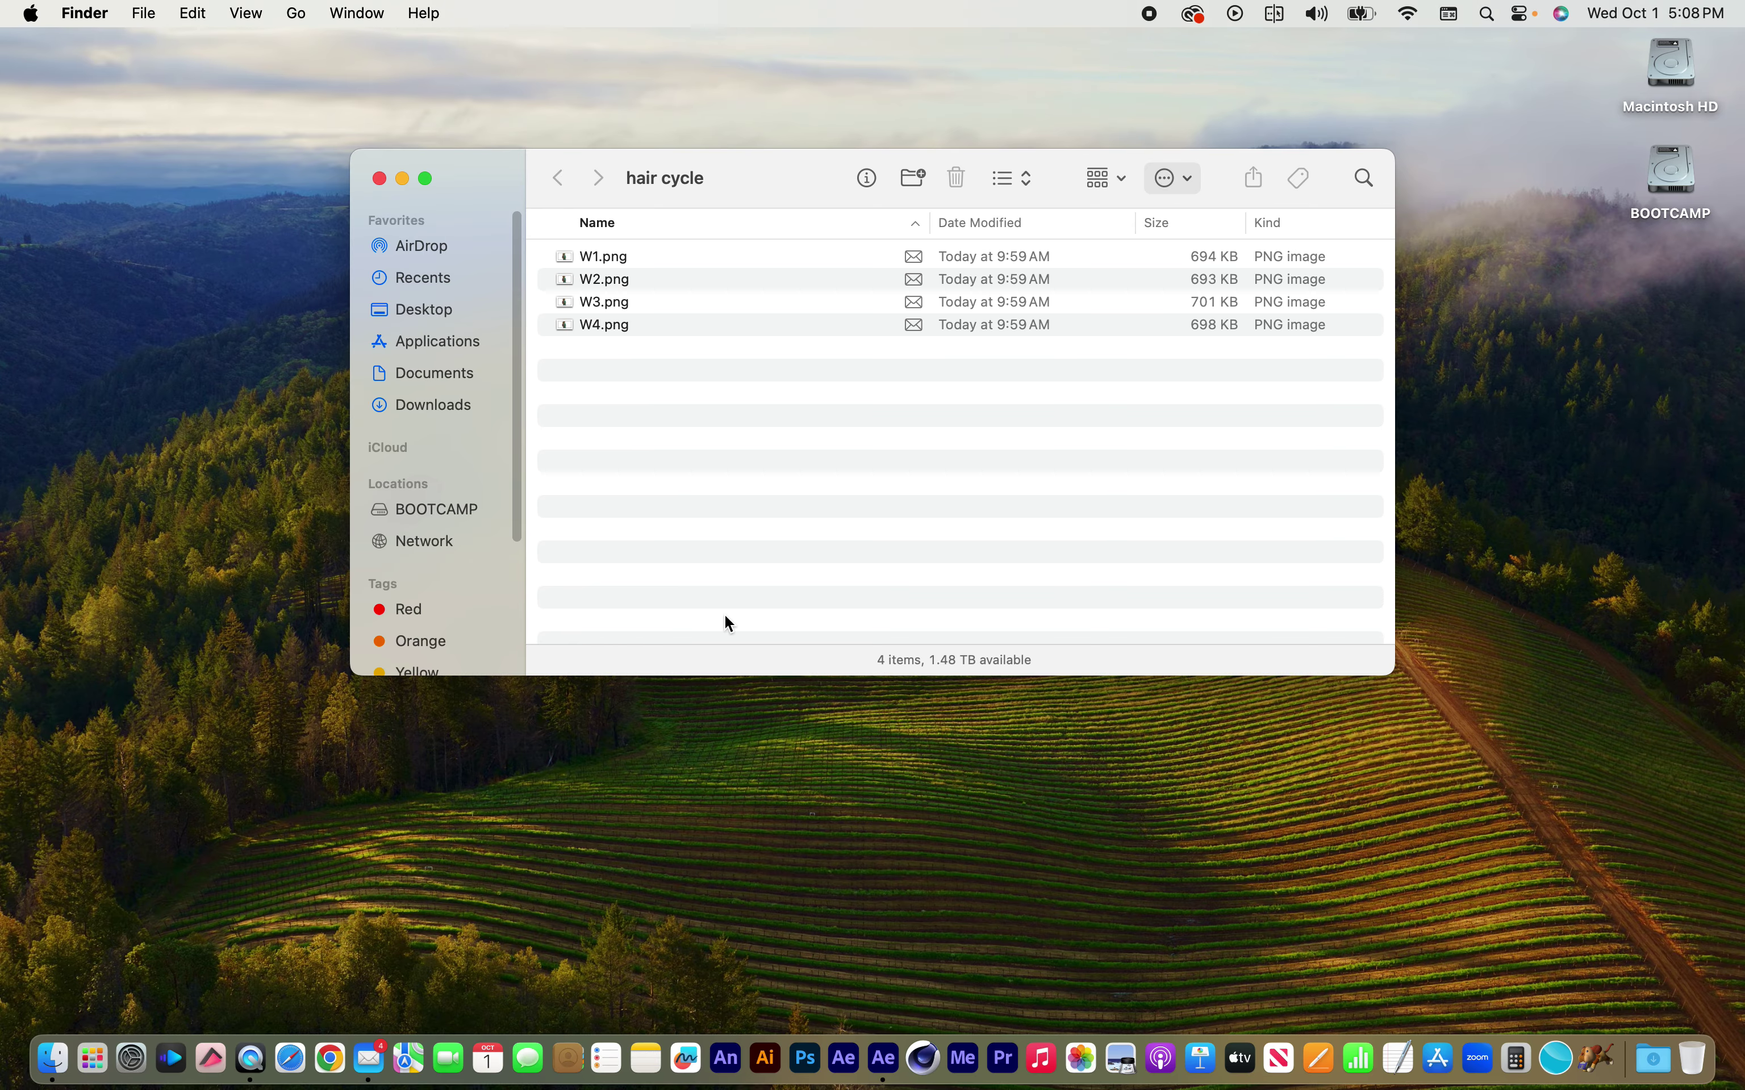
click(884, 1058)
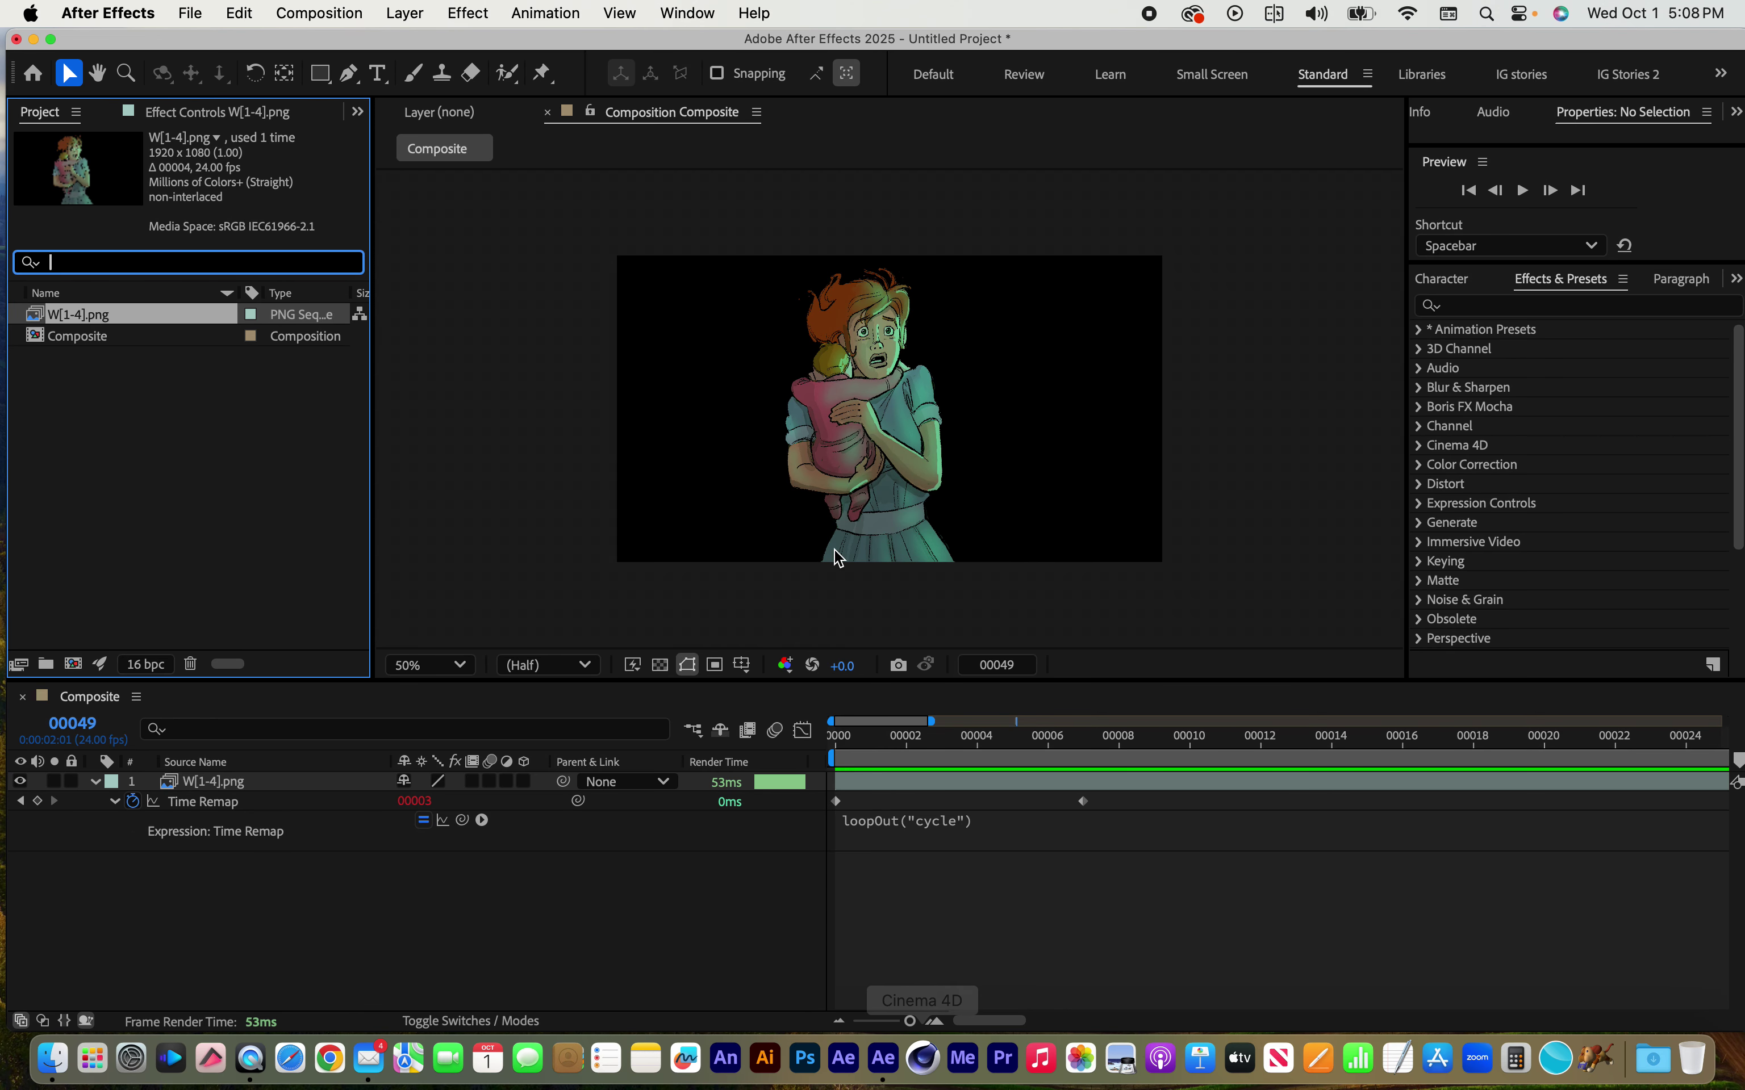
Reload the W[1-4].png footage from disk and return the Composite timeline to frame 0
click(40, 316)
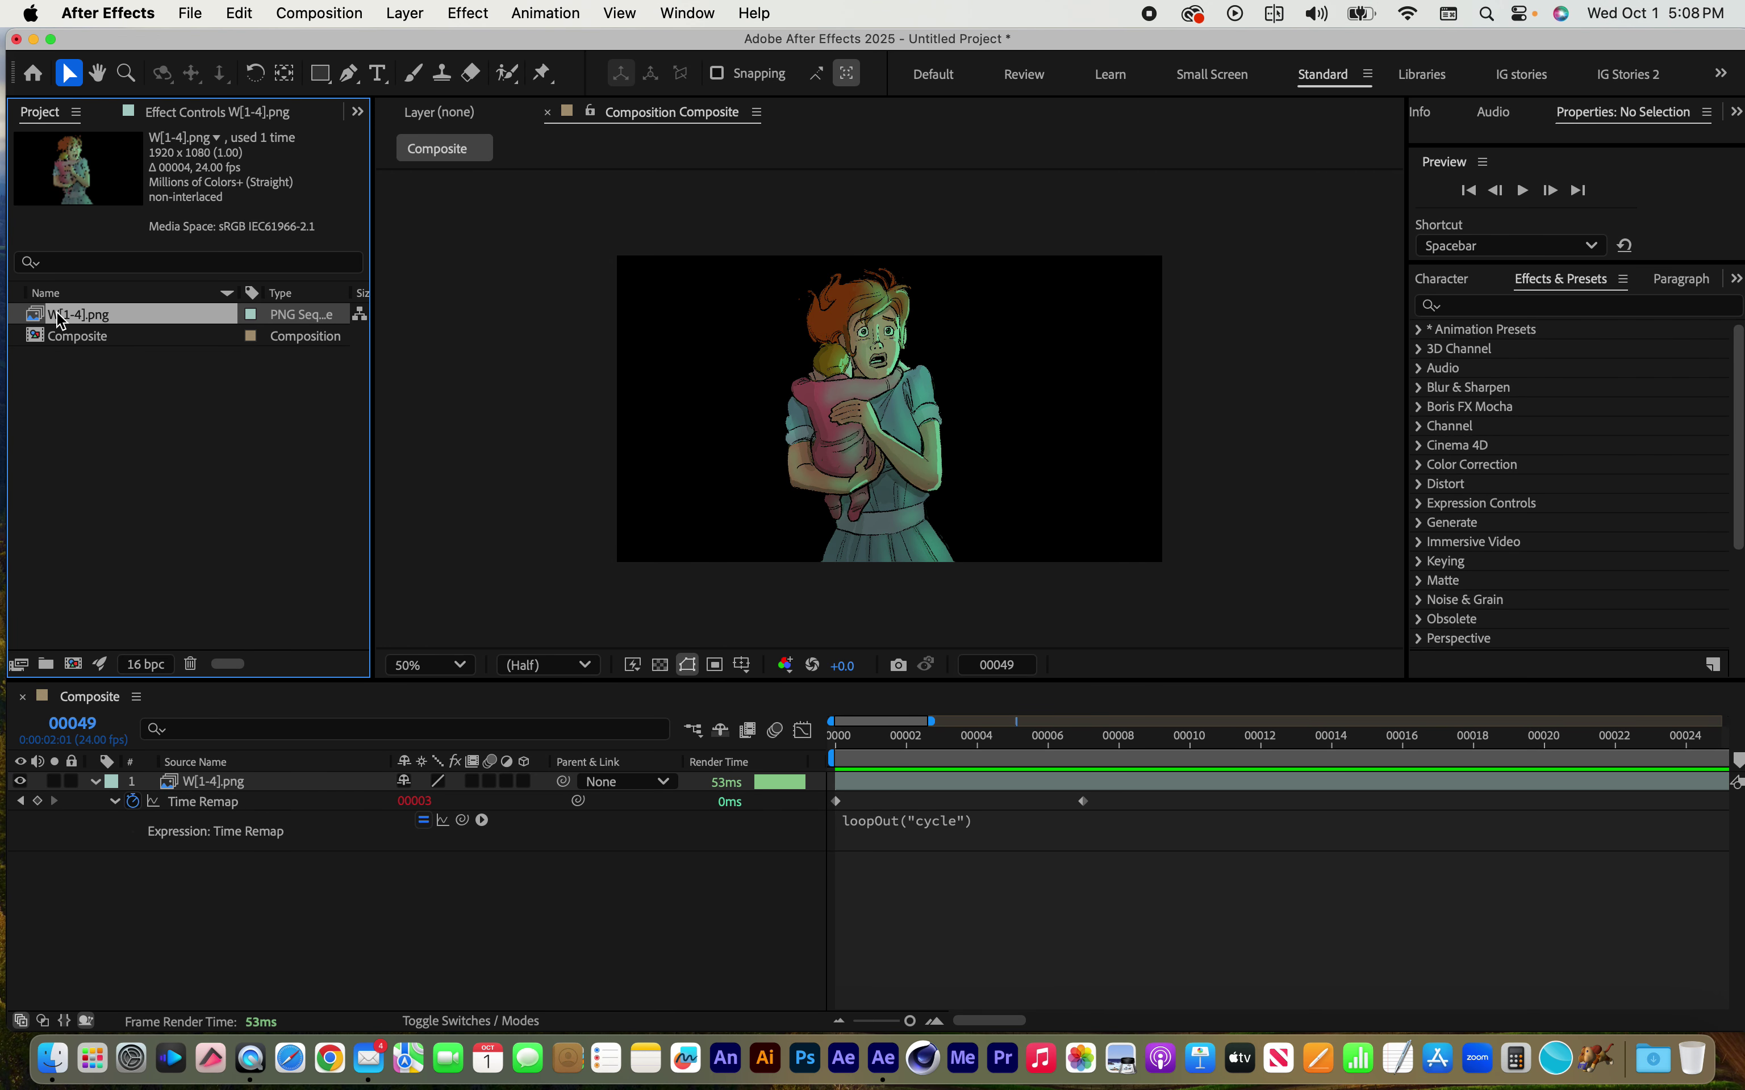
right_click(34, 317)
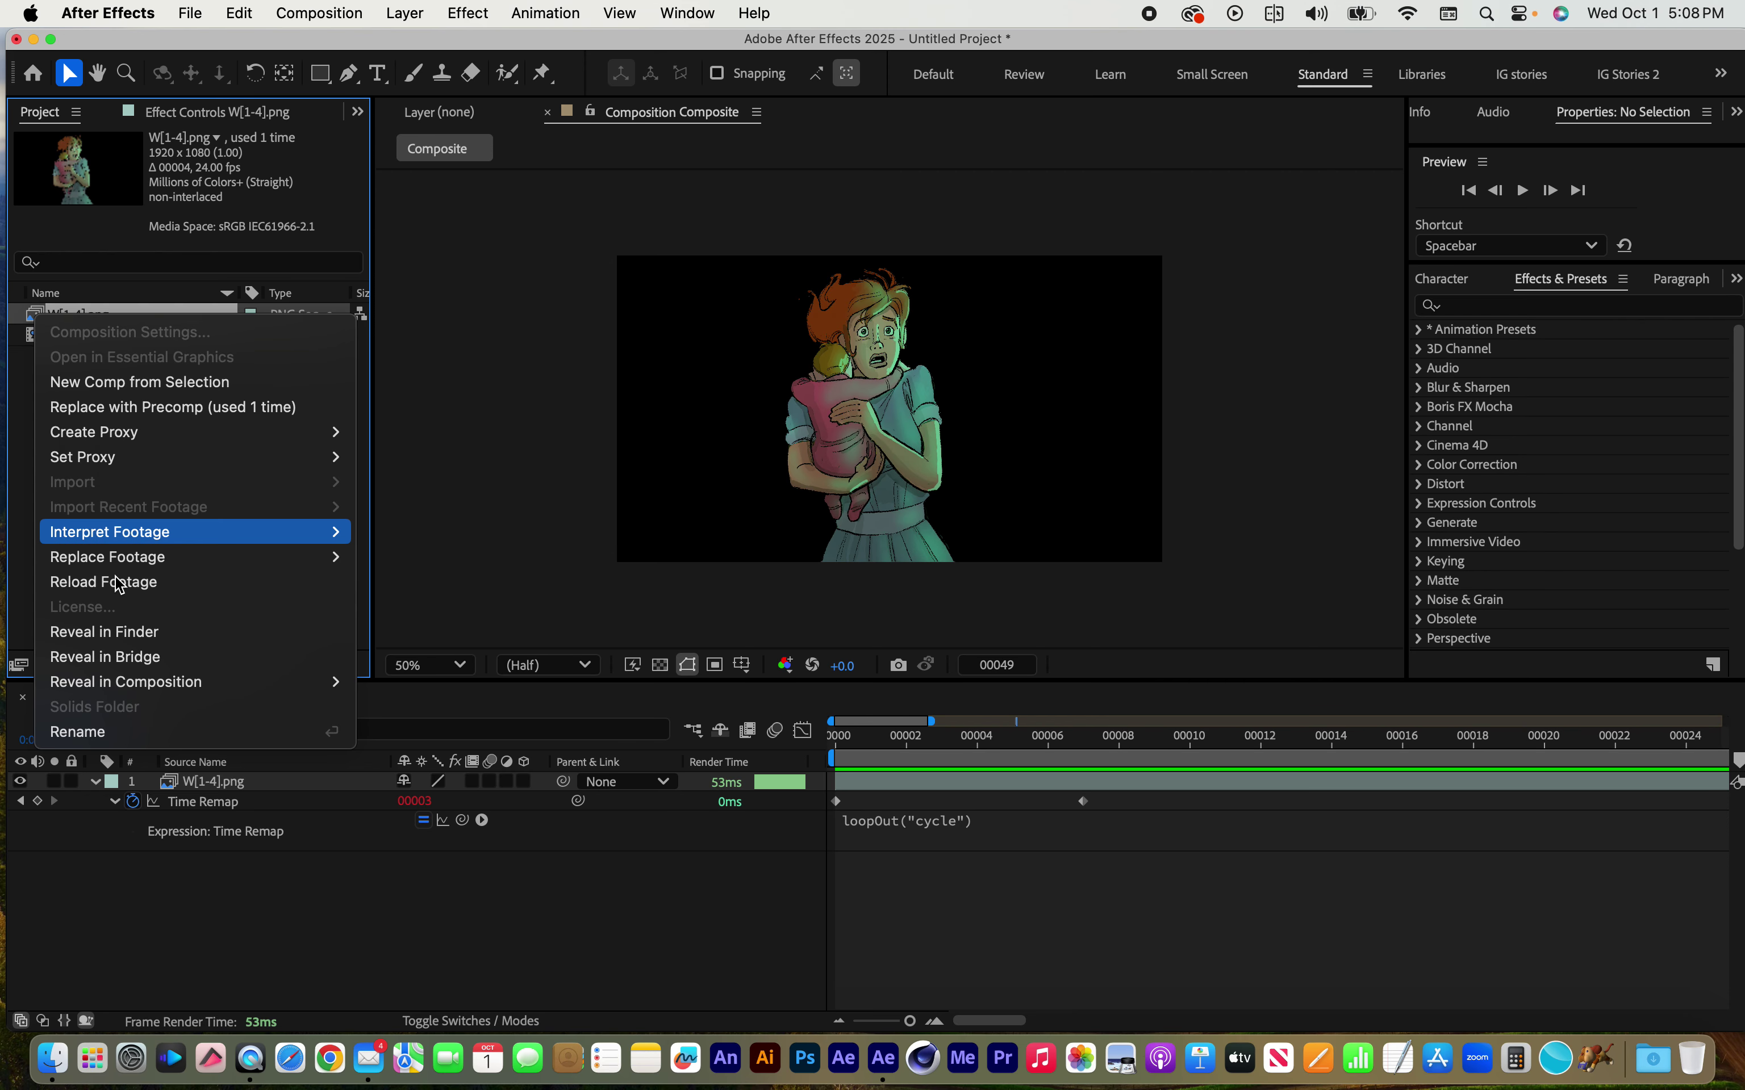
click(134, 585)
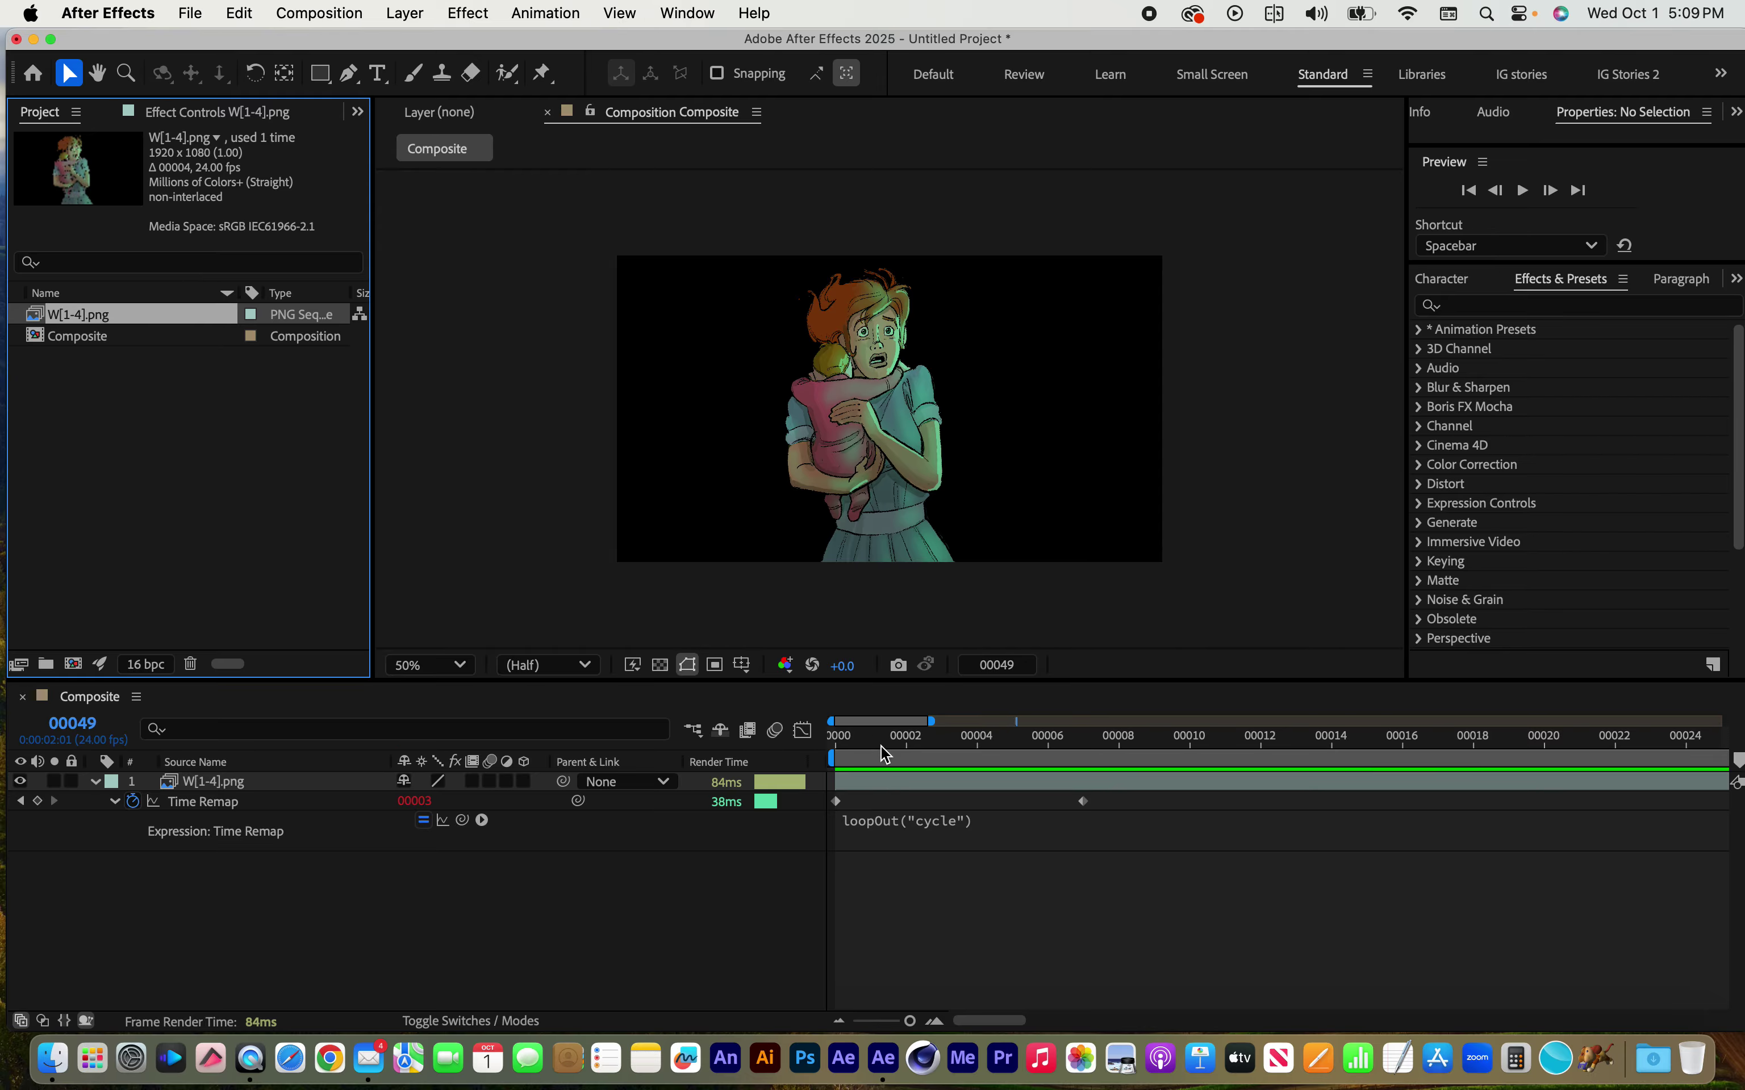
click(872, 737)
drag(874, 737, 832, 734)
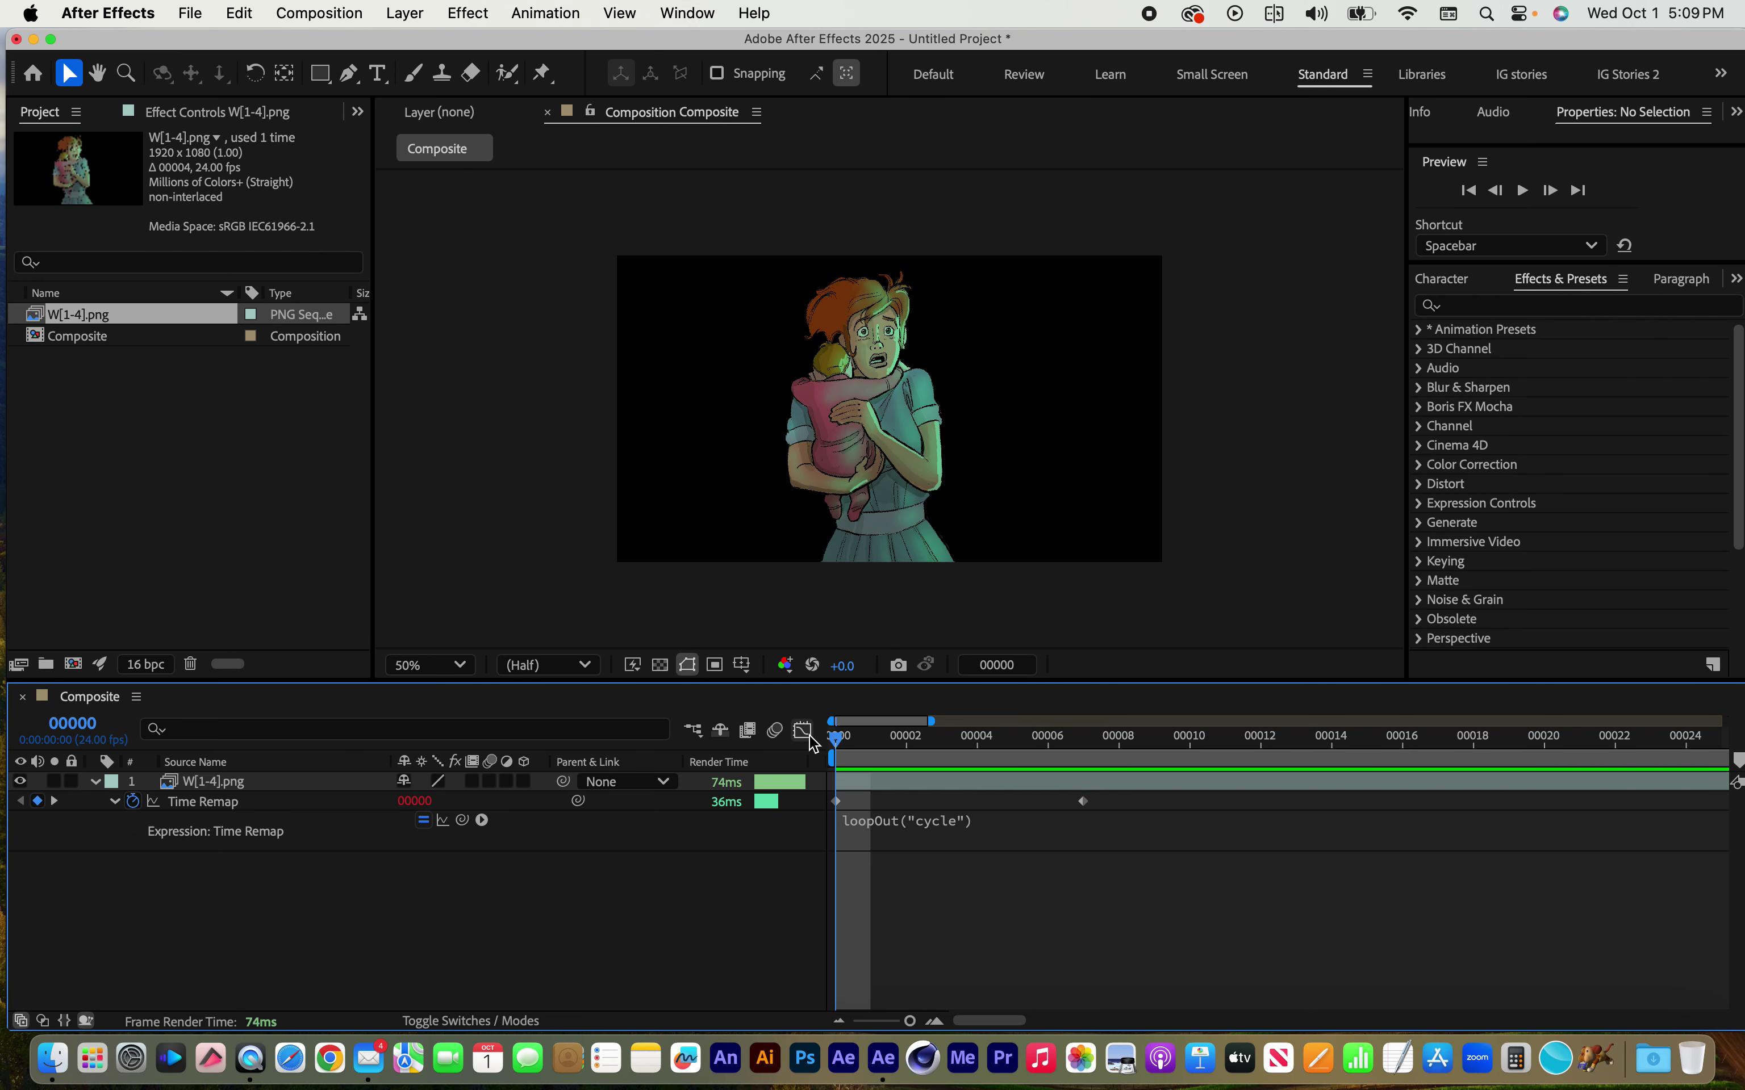